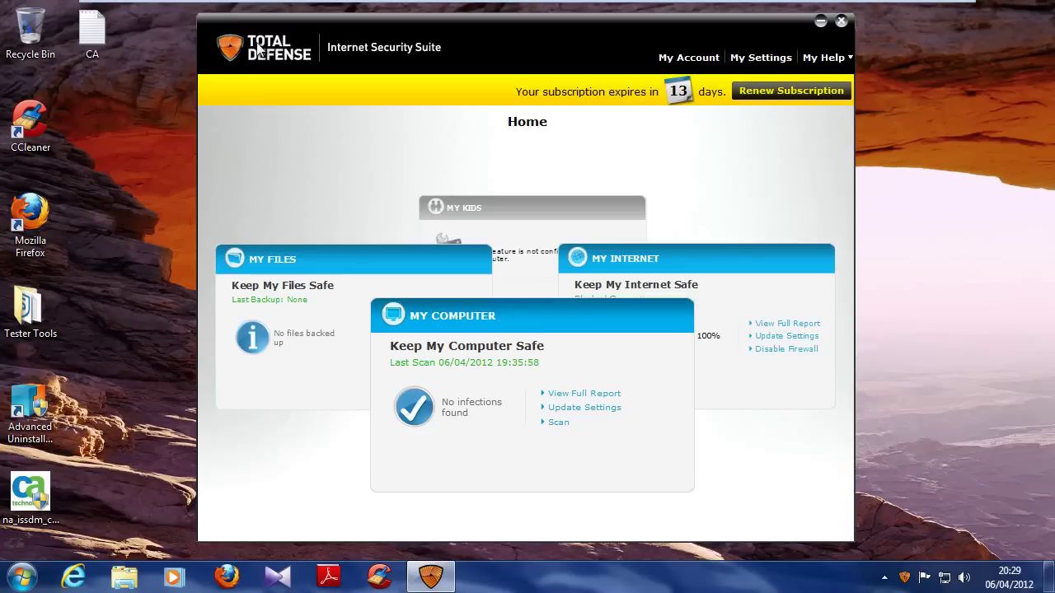
Review the suite's general settings for alerts, proxy, update options and update history, and return to the home screen
{"action": "left_click", "coordinate": [750, 59]}
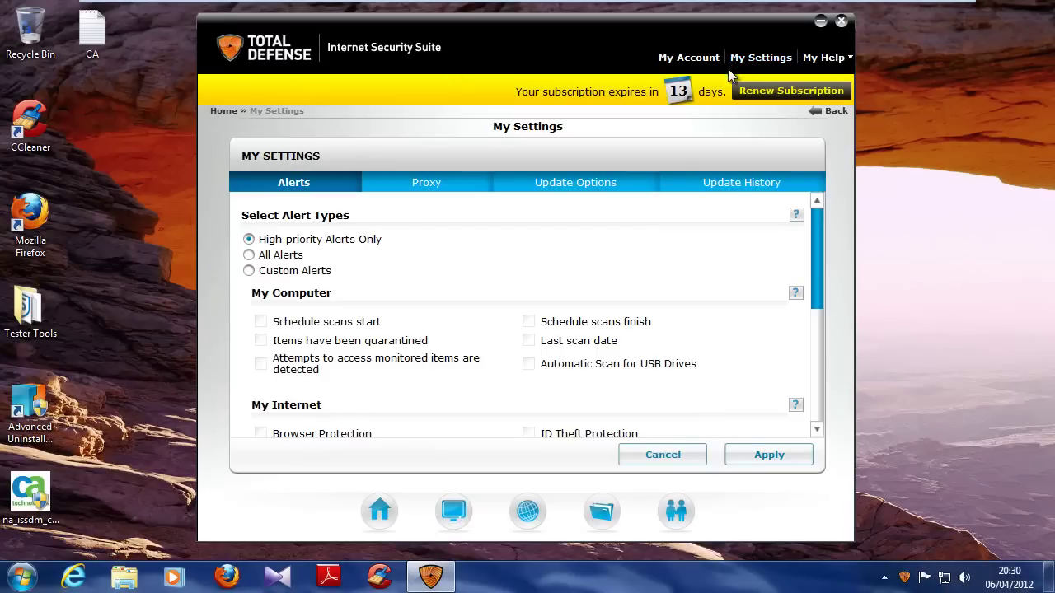
{"action": "scroll", "coordinate": [736, 247], "scroll_direction": "down", "scroll_amount": 1}
{"action": "scroll", "coordinate": [730, 251], "scroll_direction": "down", "scroll_amount": 3}
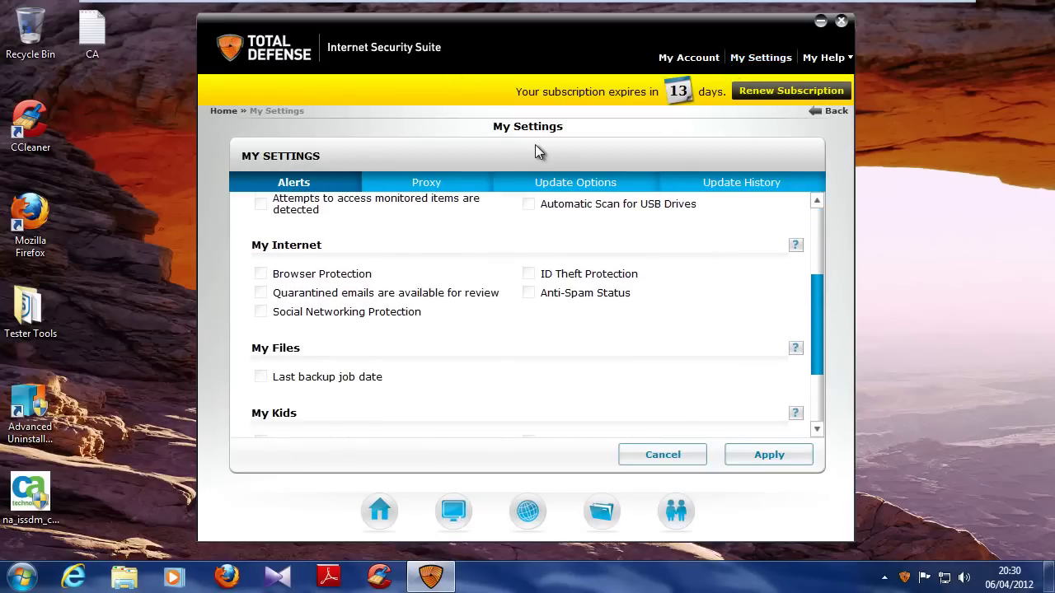
{"action": "left_click", "coordinate": [471, 182]}
{"action": "left_click", "coordinate": [535, 183]}
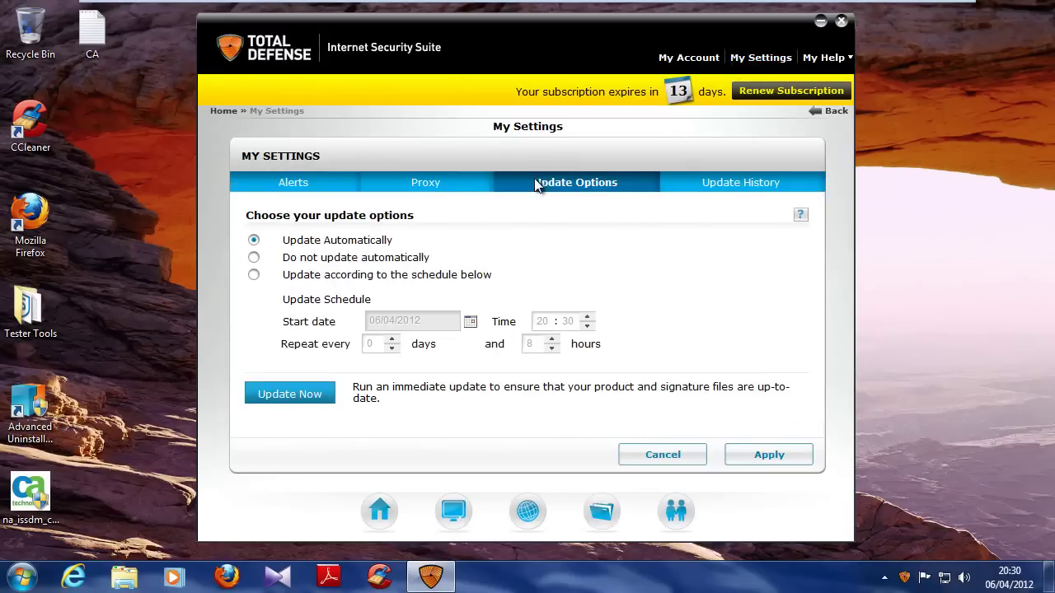
{"action": "left_click", "coordinate": [733, 183]}
{"action": "left_click", "coordinate": [778, 455]}
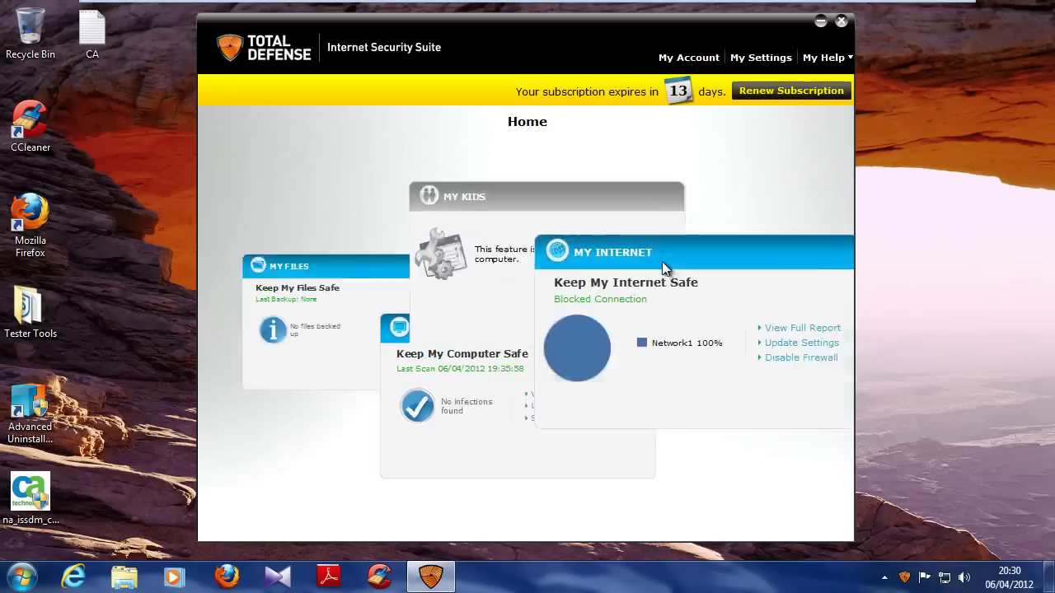
Review the My Internet network, browser, identity and web protection settings and the network access report, and return home
{"action": "left_click", "coordinate": [619, 407]}
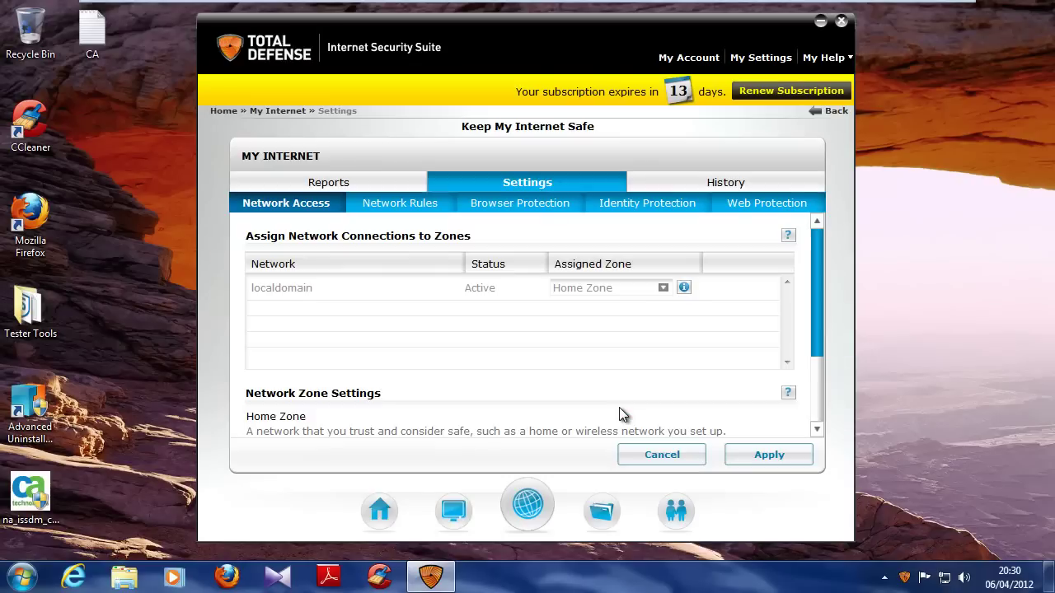
{"action": "left_click", "coordinate": [405, 207]}
{"action": "left_click", "coordinate": [519, 207]}
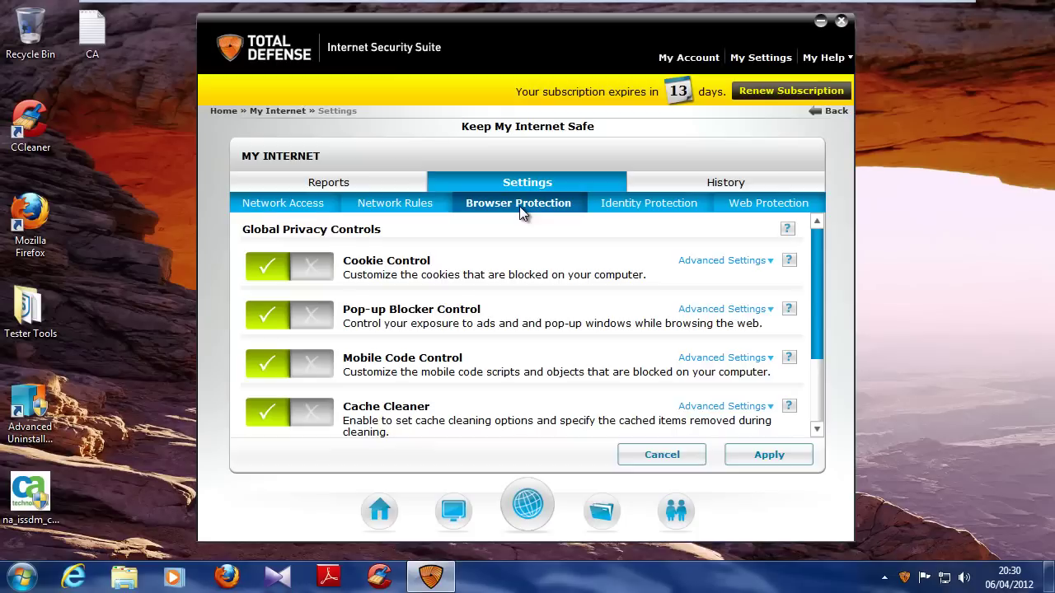
{"action": "scroll", "coordinate": [542, 313], "scroll_direction": "down", "scroll_amount": 3}
{"action": "scroll", "coordinate": [594, 297], "scroll_direction": "up", "scroll_amount": 3}
{"action": "left_click", "coordinate": [649, 203]}
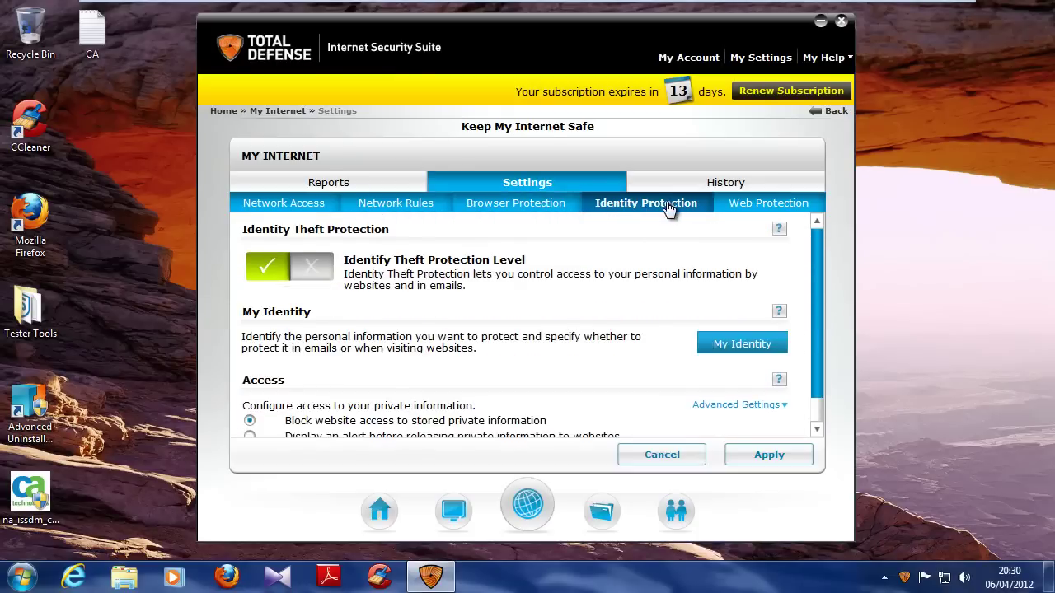
{"action": "left_click", "coordinate": [752, 207]}
{"action": "scroll", "coordinate": [615, 346], "scroll_direction": "down", "scroll_amount": 2}
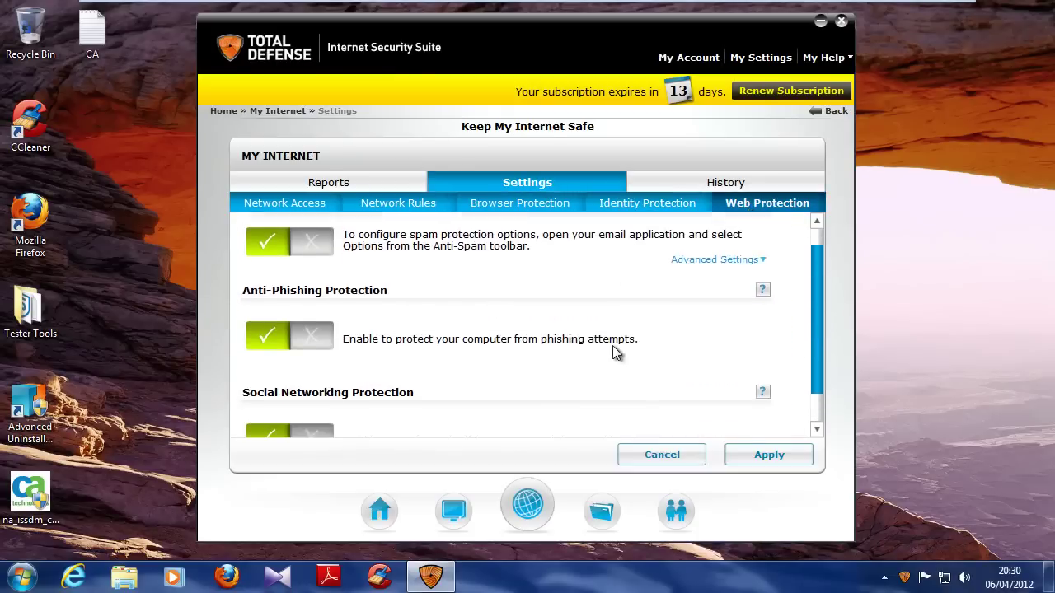
{"action": "scroll", "coordinate": [616, 363], "scroll_direction": "up", "scroll_amount": 2}
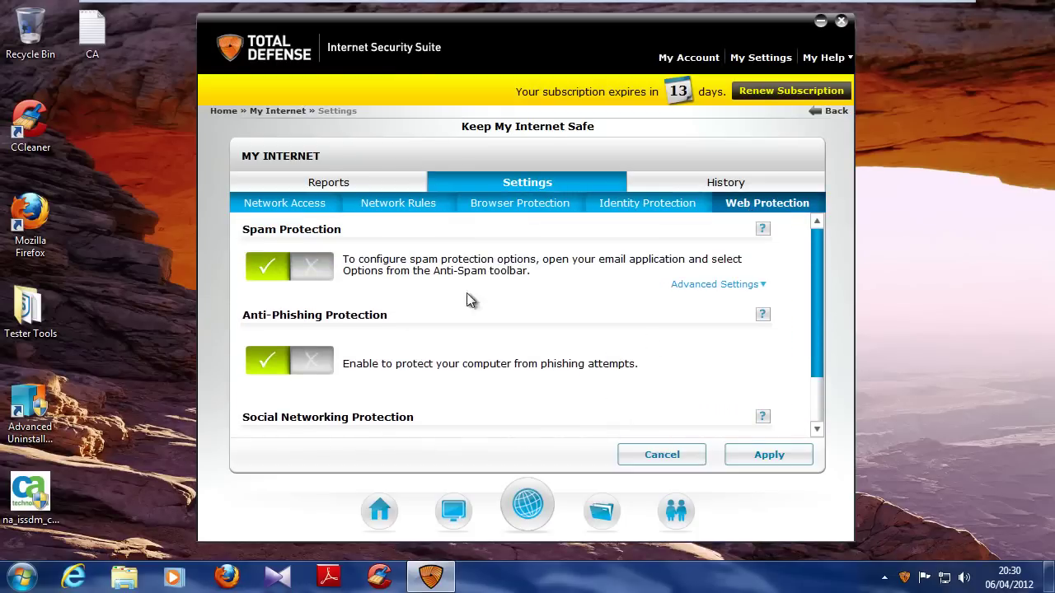
{"action": "left_click", "coordinate": [373, 183]}
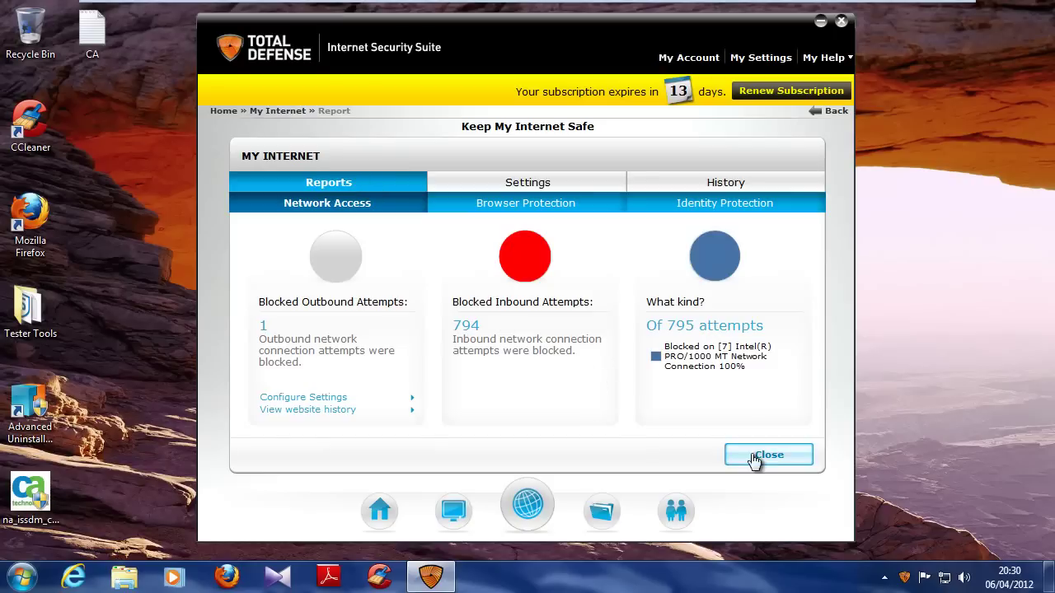
{"action": "left_click", "coordinate": [754, 456]}
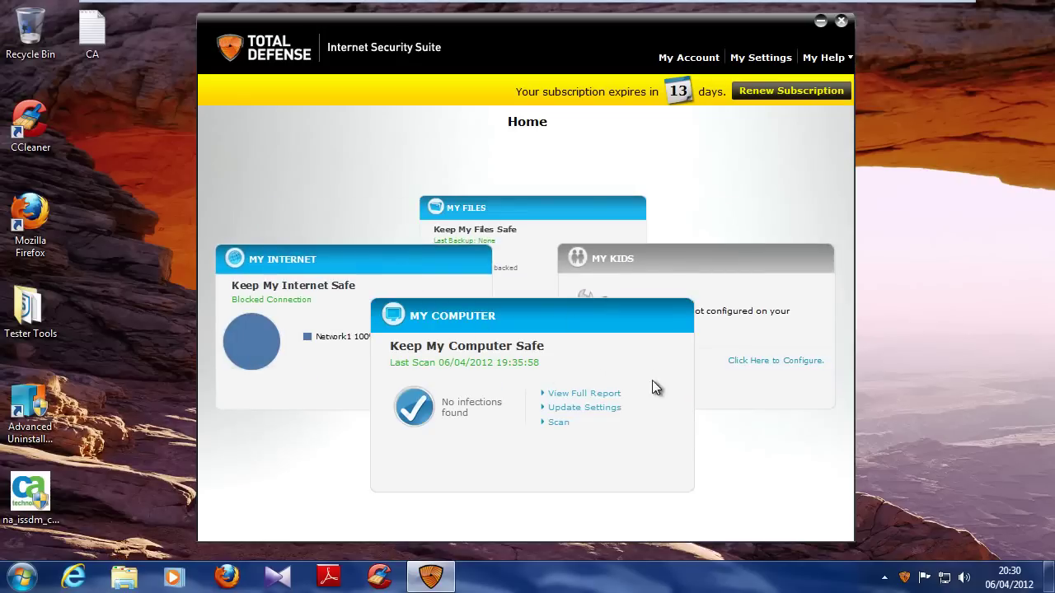
Review the My Computer report, threat settings, program protection options and history, and close the security suite
{"action": "left_click", "coordinate": [585, 394]}
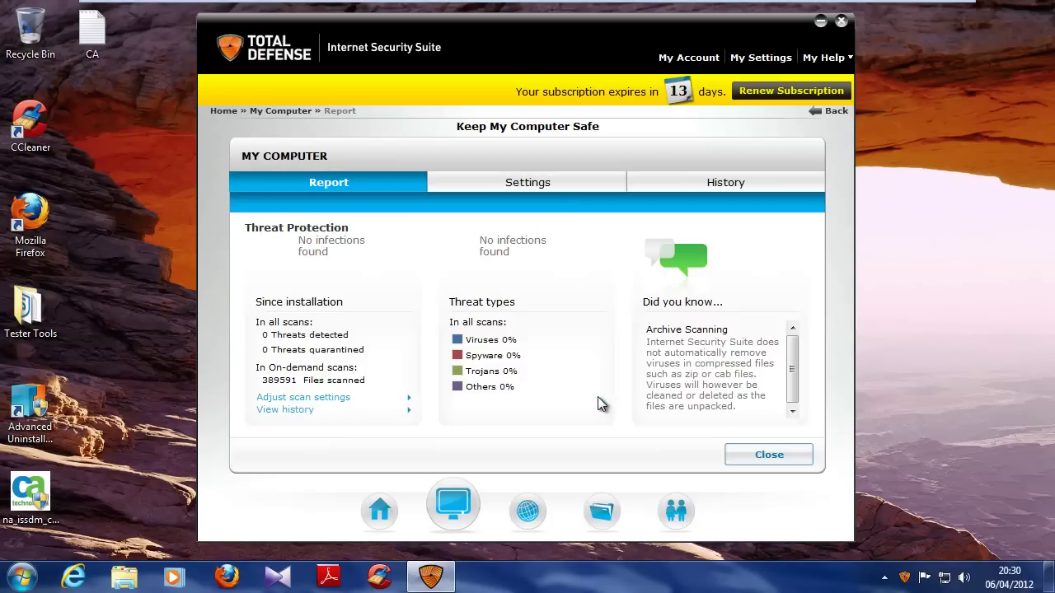
{"action": "left_click", "coordinate": [541, 186]}
{"action": "scroll", "coordinate": [565, 284], "scroll_direction": "down", "scroll_amount": 3}
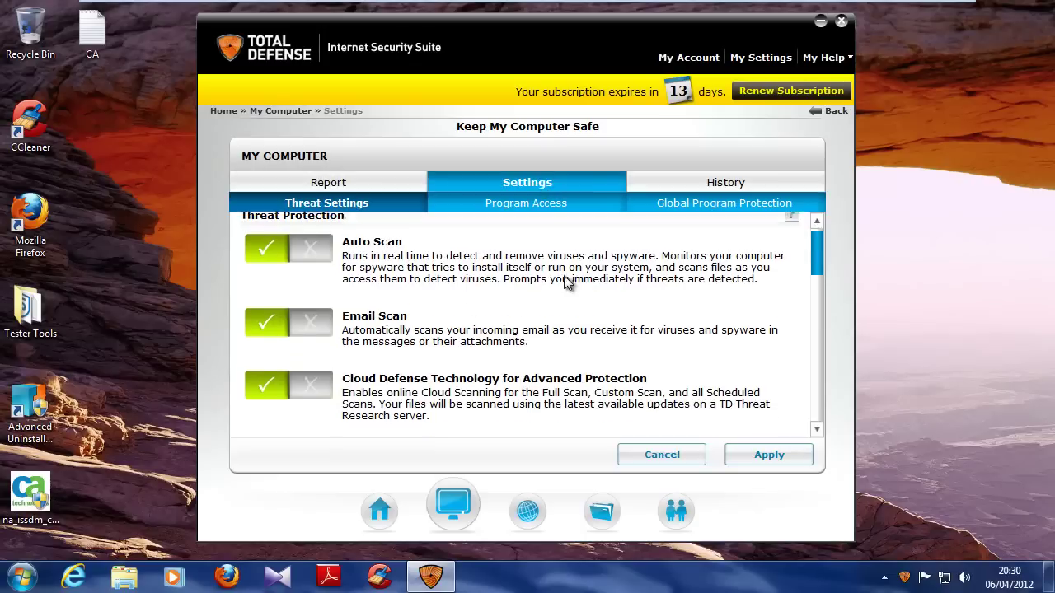
{"action": "scroll", "coordinate": [568, 289], "scroll_direction": "down", "scroll_amount": 4}
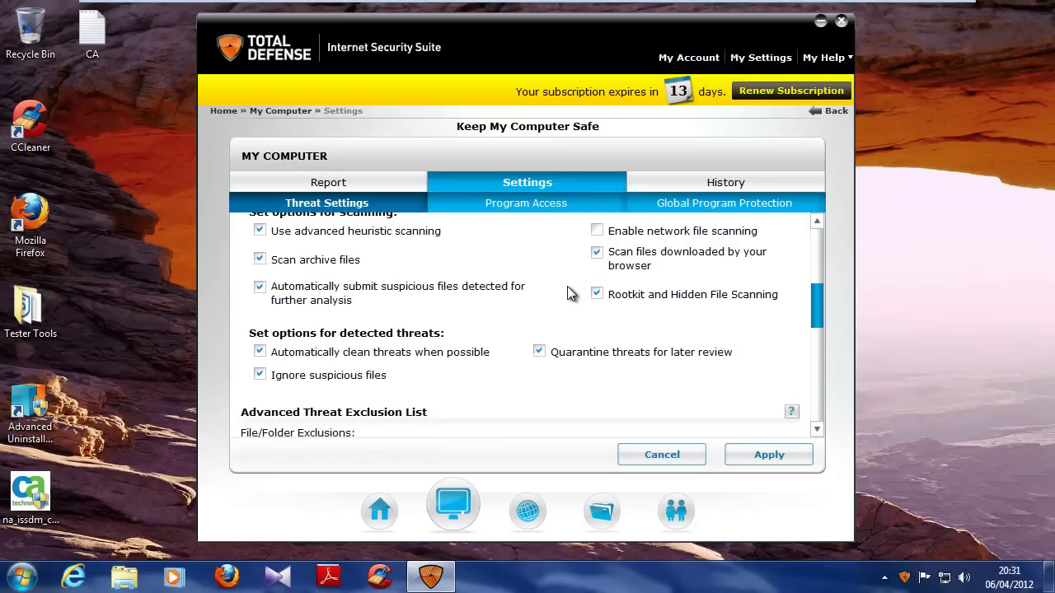
{"action": "scroll", "coordinate": [583, 288], "scroll_direction": "up", "scroll_amount": 4}
{"action": "left_click", "coordinate": [660, 203]}
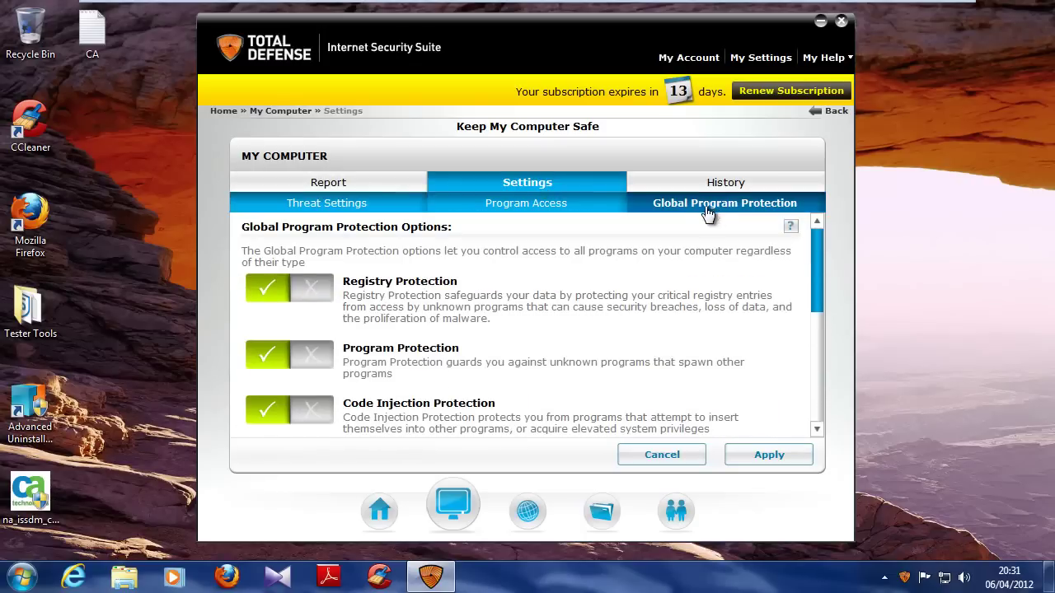
{"action": "scroll", "coordinate": [618, 281], "scroll_direction": "down", "scroll_amount": 3}
{"action": "scroll", "coordinate": [616, 286], "scroll_direction": "up", "scroll_amount": 4}
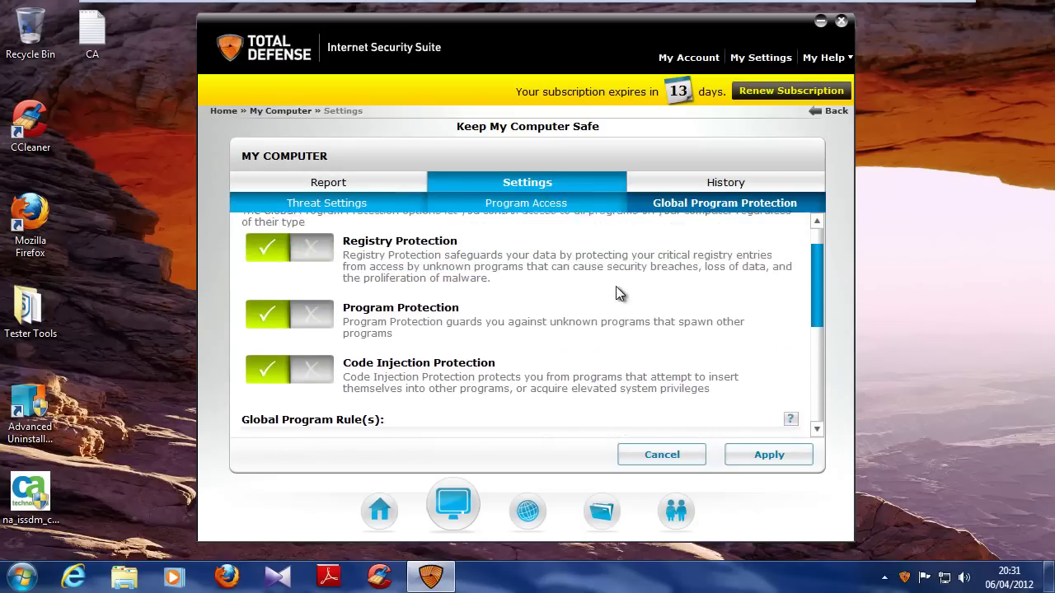
{"action": "left_click", "coordinate": [560, 207]}
{"action": "left_click", "coordinate": [726, 182]}
{"action": "left_click", "coordinate": [784, 453]}
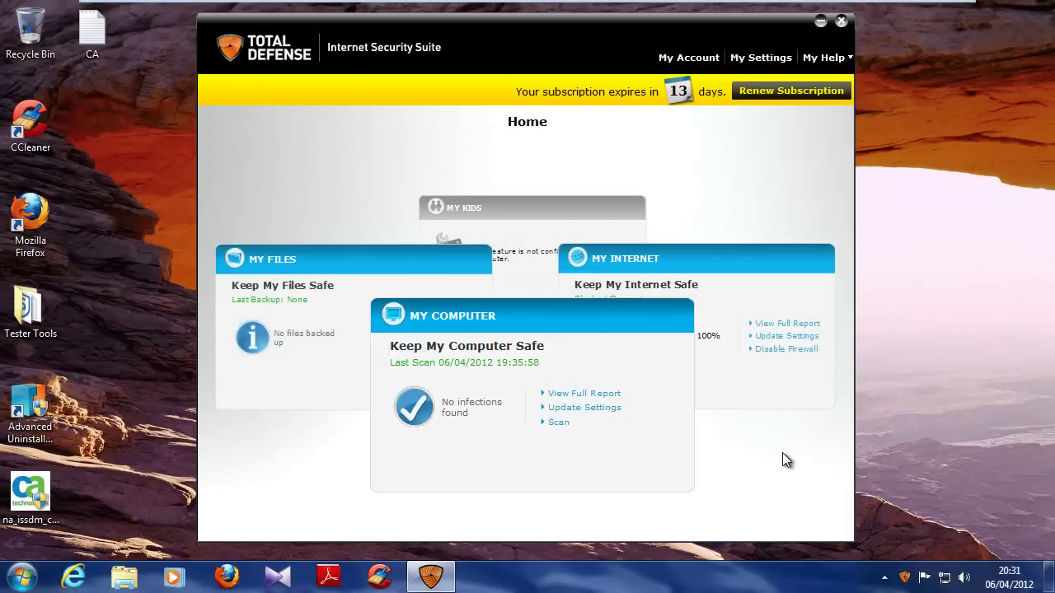
{"action": "left_click", "coordinate": [841, 21]}
{"action": "left_click", "coordinate": [841, 22]}
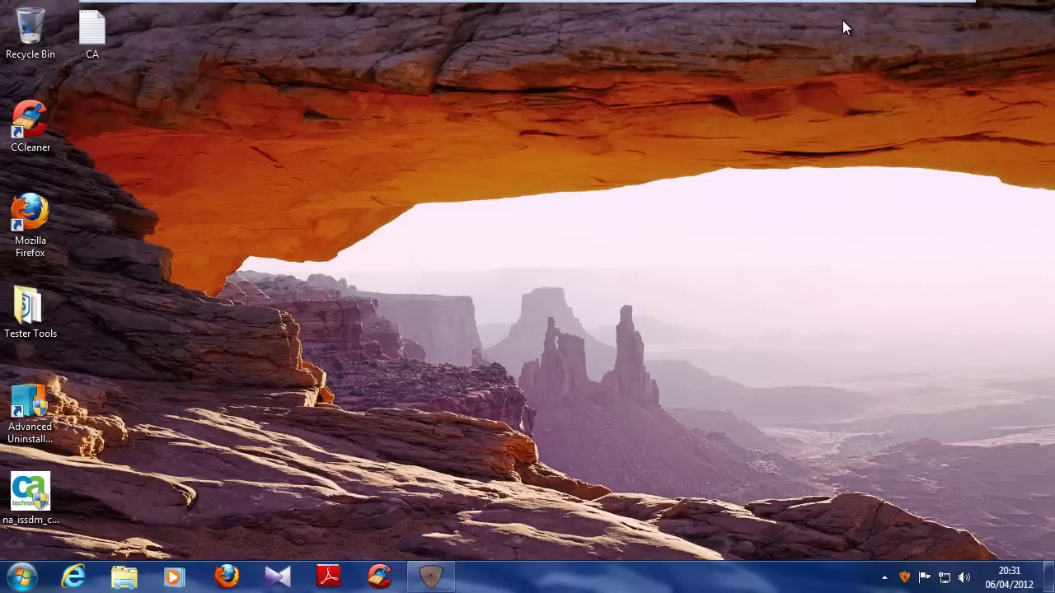
Switch to COMODO KillSwitch and examine the list of running processes, including those signed by Total Defense
{"action": "left_click", "coordinate": [882, 578]}
{"action": "left_click", "coordinate": [910, 493]}
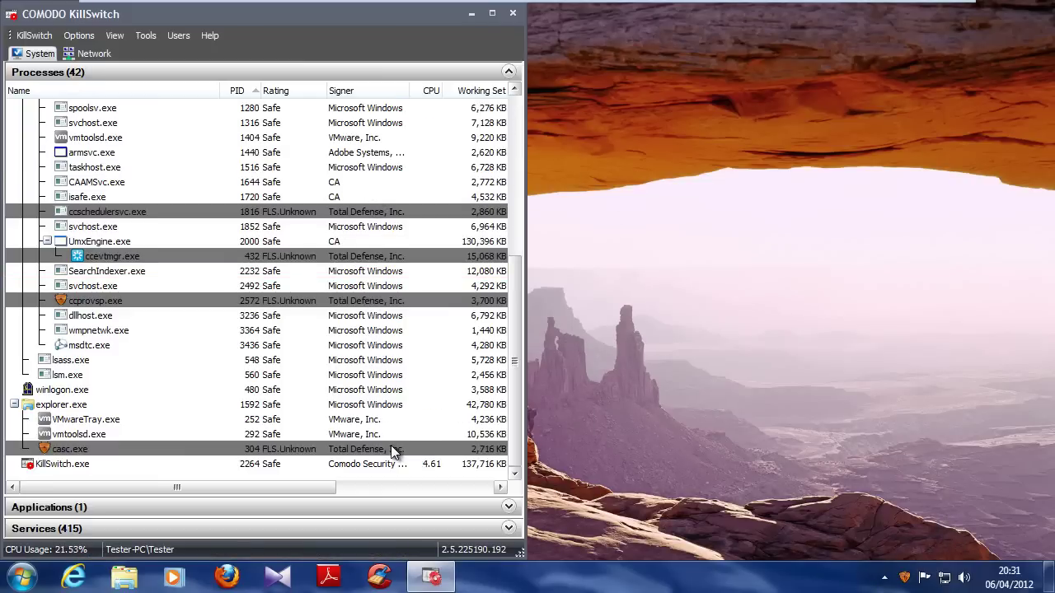
{"action": "scroll", "coordinate": [398, 404], "scroll_direction": "up", "scroll_amount": 7}
{"action": "scroll", "coordinate": [399, 424], "scroll_direction": "down", "scroll_amount": 3}
{"action": "scroll", "coordinate": [397, 424], "scroll_direction": "down", "scroll_amount": 3}
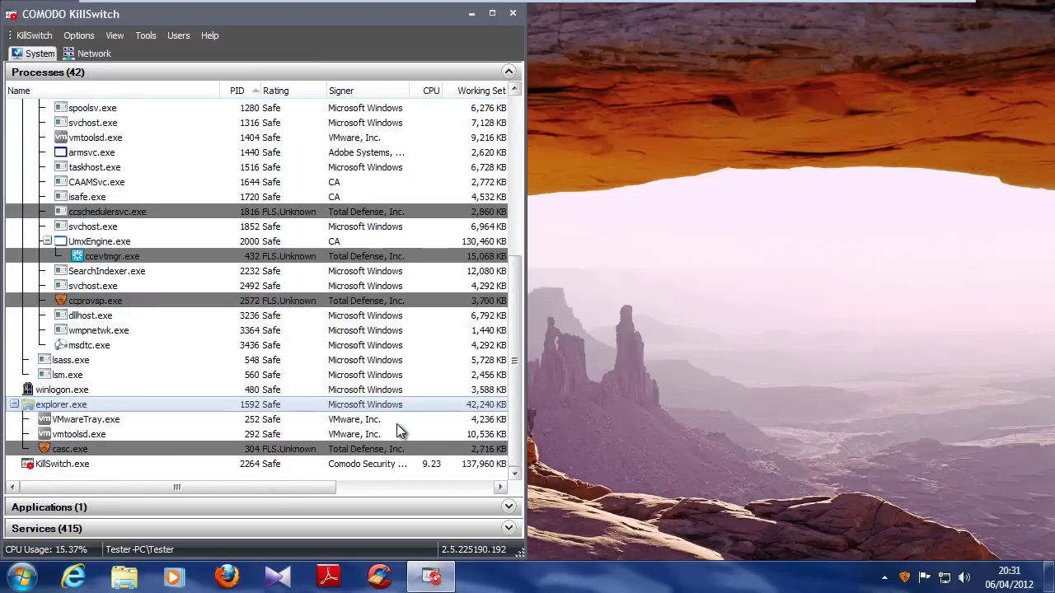
Start a product update in Total Defense Internet Security Suite
{"action": "left_click", "coordinate": [885, 577]}
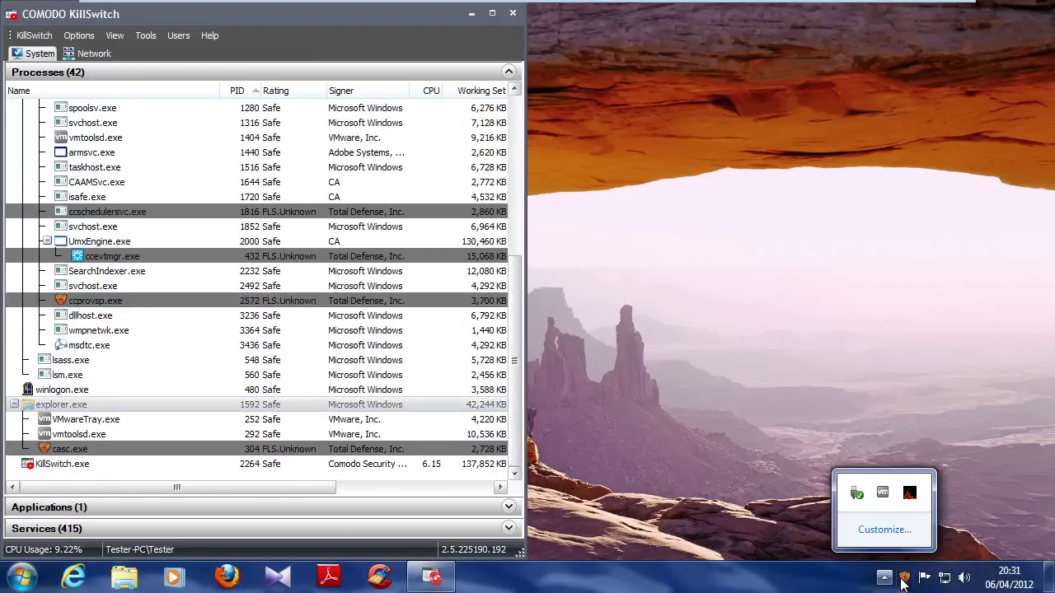
{"action": "right_click", "coordinate": [904, 577]}
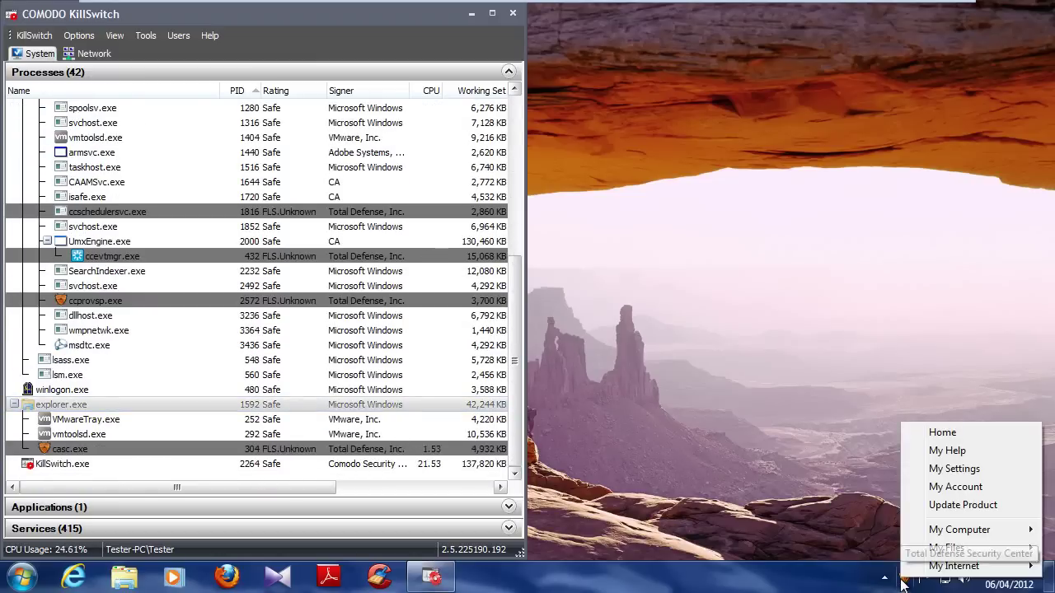
{"action": "left_click", "coordinate": [946, 506]}
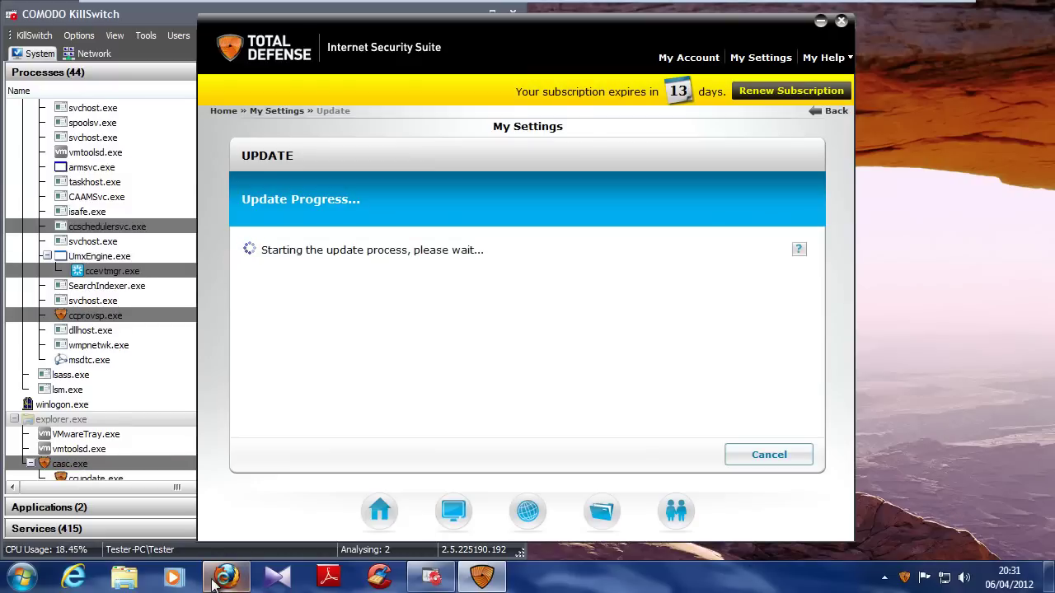
Launch Firefox, restore its window to a smaller size and minimize it
{"action": "mouse_move", "coordinate": [483, 577]}
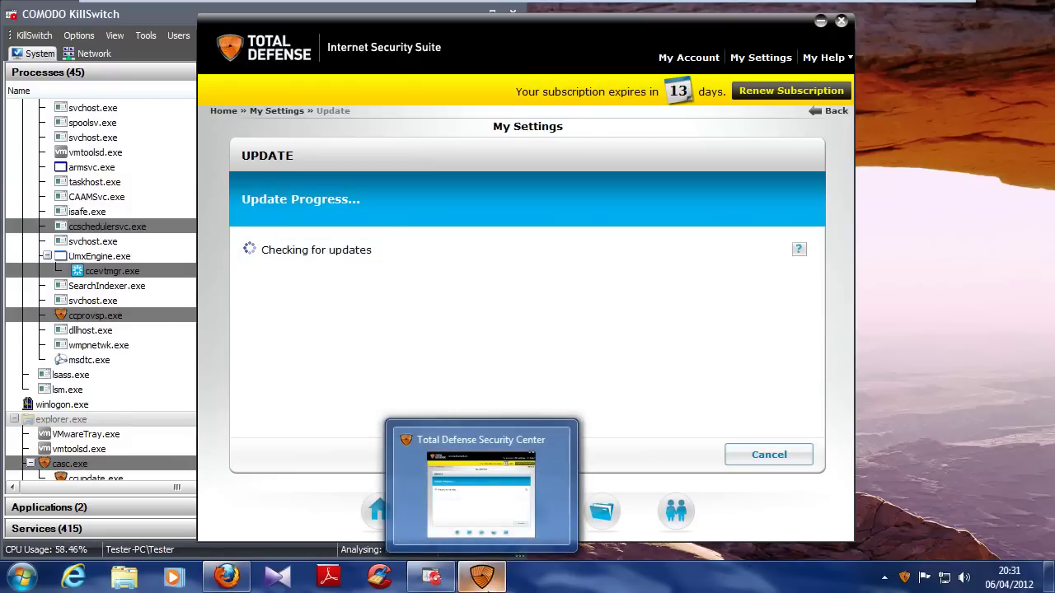
{"action": "left_click", "coordinate": [226, 577]}
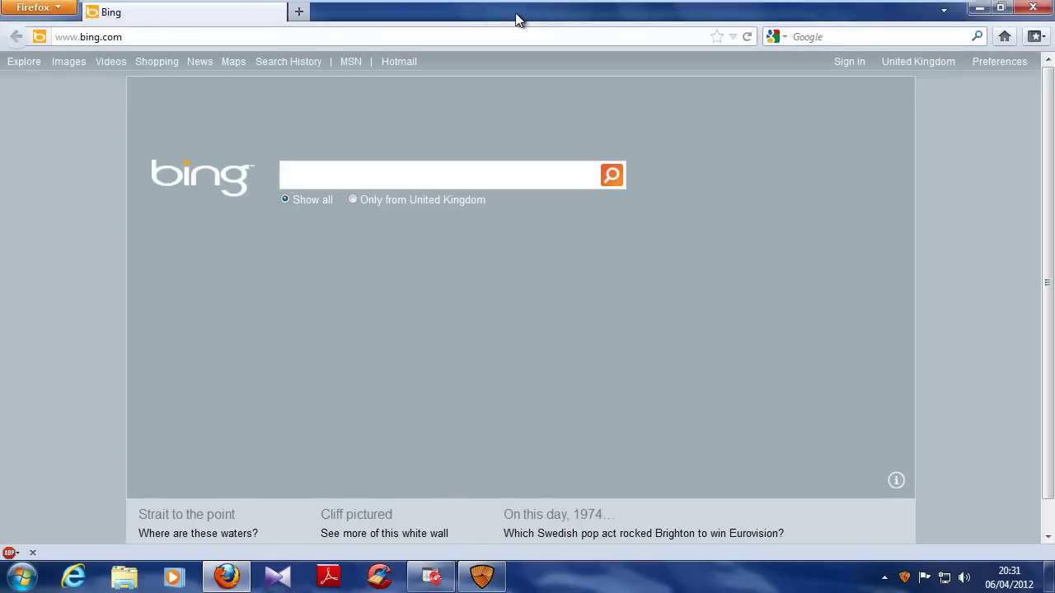
{"action": "double_click", "coordinate": [517, 18]}
{"action": "left_click", "coordinate": [980, 11]}
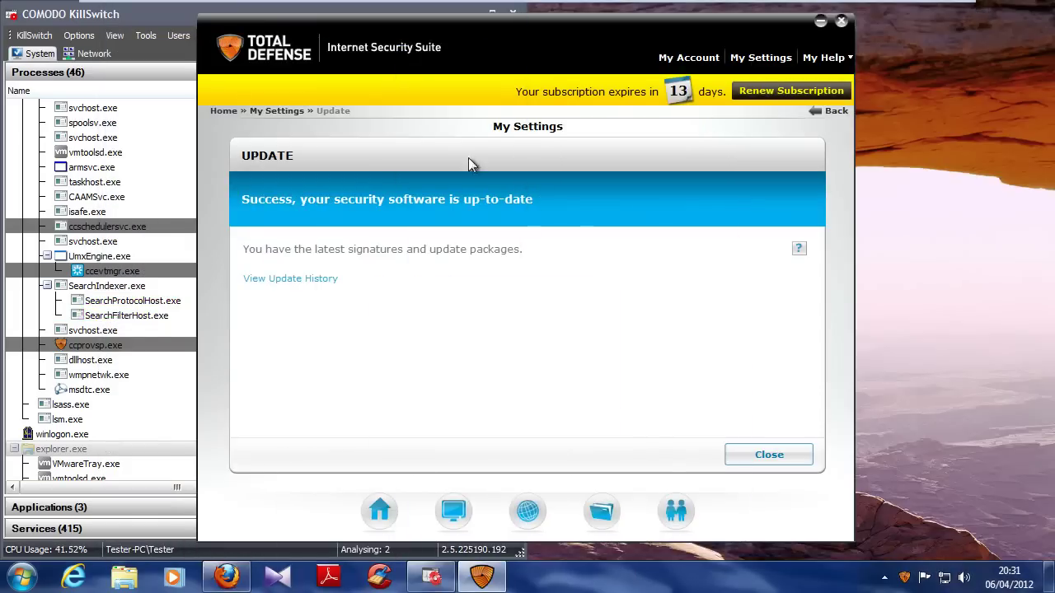
Dismiss the update result, close Total Defense and minimize COMODO KillSwitch
{"action": "left_click", "coordinate": [768, 456]}
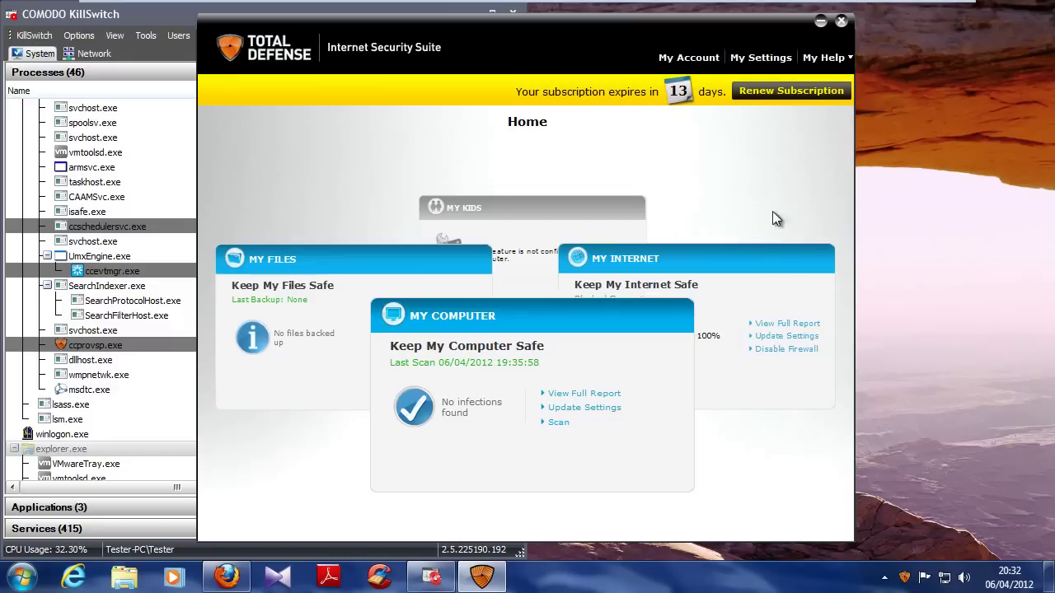
{"action": "left_click", "coordinate": [840, 21]}
{"action": "left_click", "coordinate": [475, 13]}
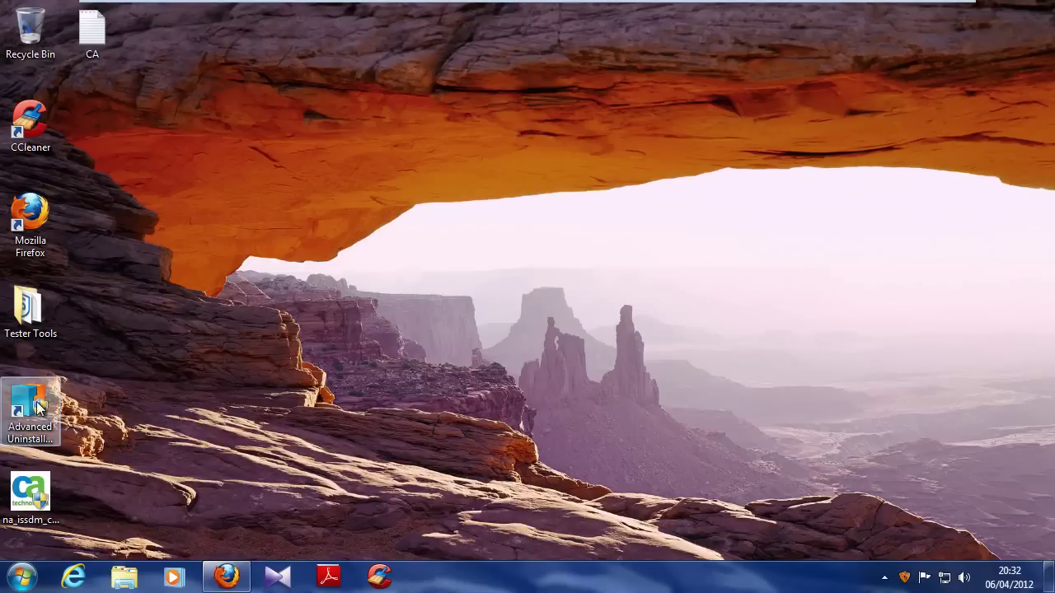
Open the CA text file from the desktop and bring up Firefox and COMODO KillSwitch alongside it
{"action": "double_click", "coordinate": [89, 30]}
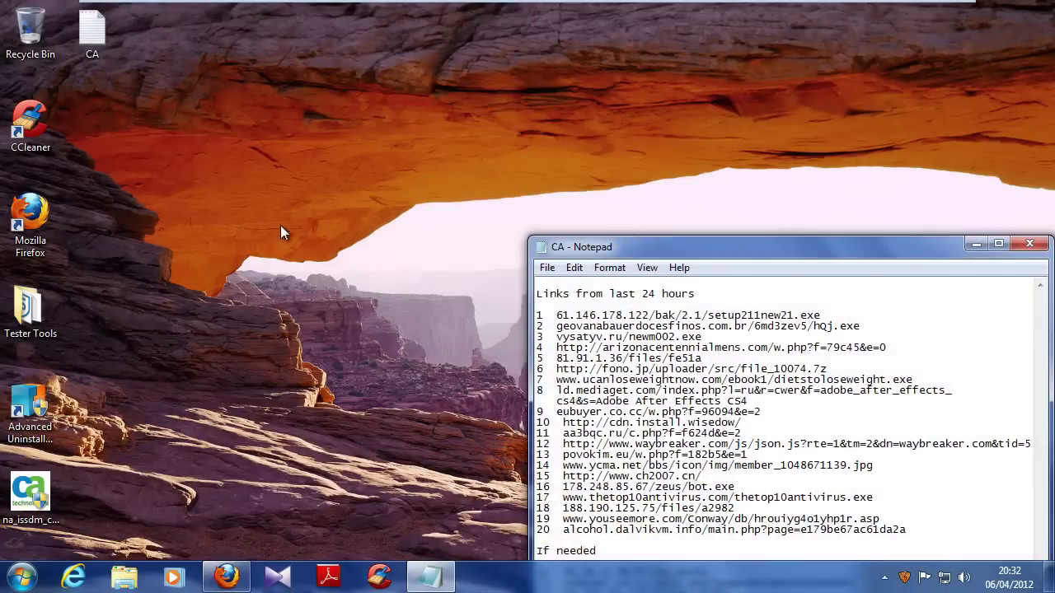
{"action": "left_click", "coordinate": [227, 575]}
{"action": "left_click", "coordinate": [885, 578]}
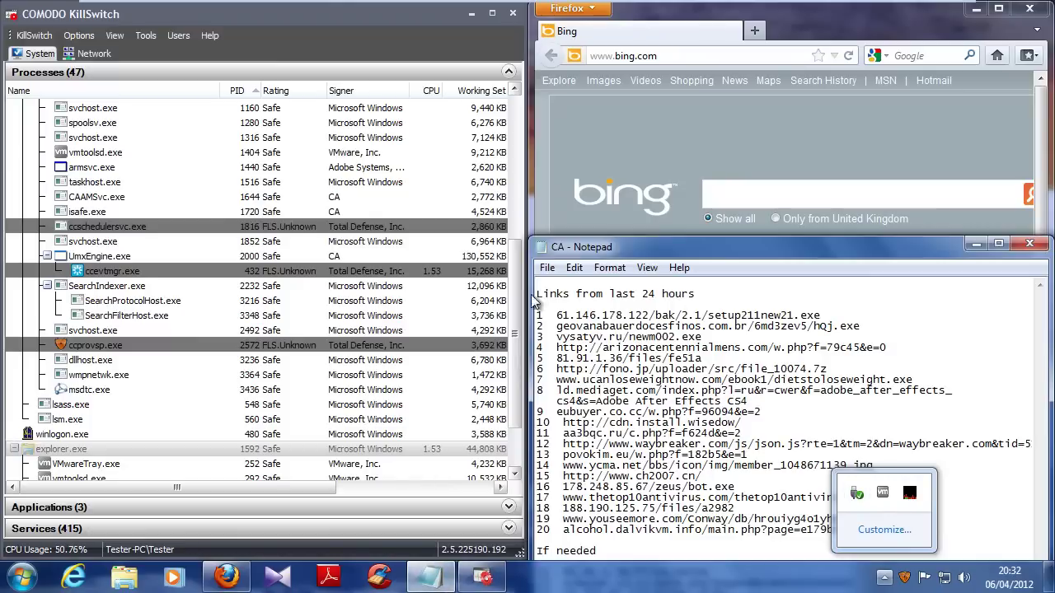
Copy link 1 from the CA list, load it in Firefox and save the file setup211new21.exe
{"action": "left_click", "coordinate": [557, 316]}
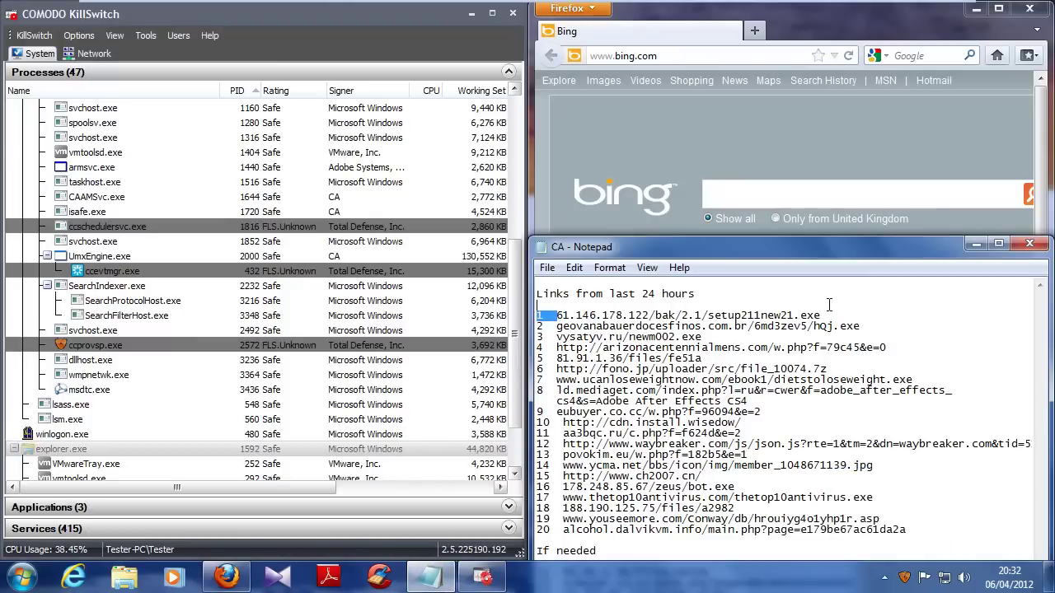
{"action": "left_click_drag", "start_coordinate": [829, 305], "coordinate": [826, 316]}
{"action": "key", "text": "ctrl+c"}
{"action": "left_click", "coordinate": [636, 54]}
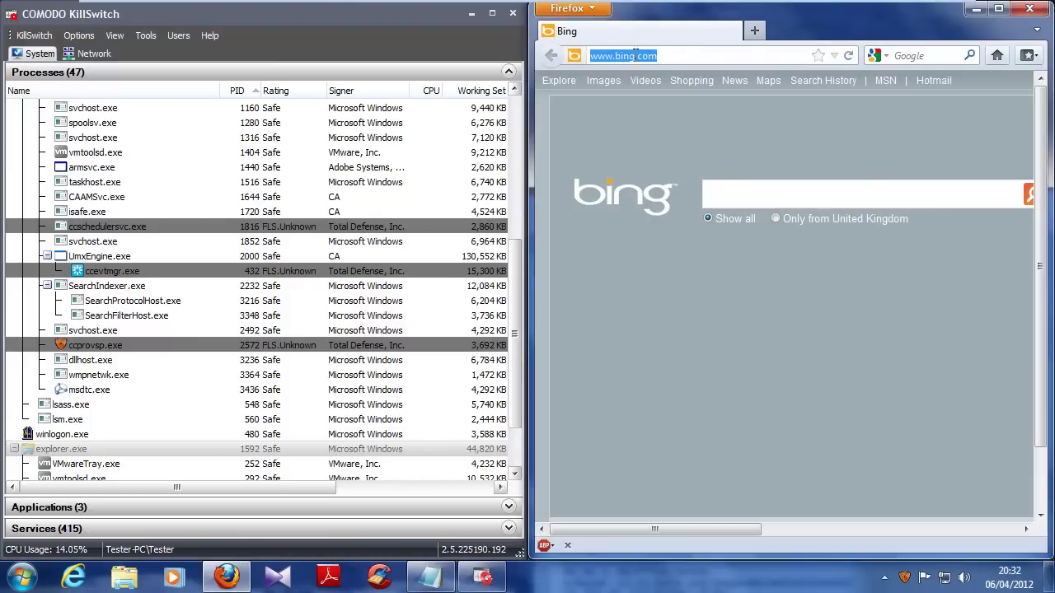
{"action": "key", "text": "ctrl+v"}
{"action": "key", "text": "Return"}
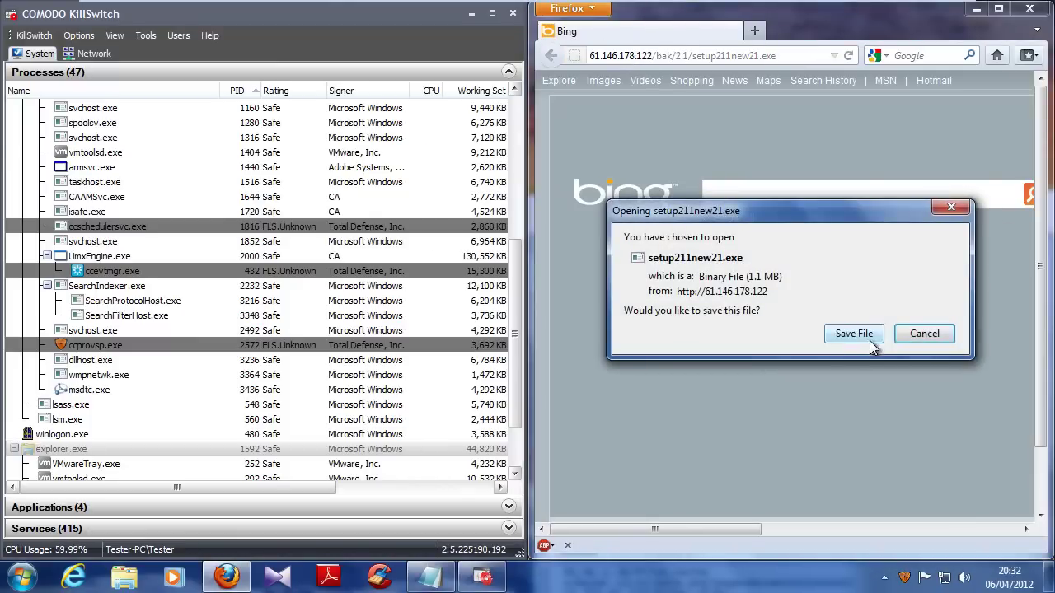
{"action": "left_click", "coordinate": [854, 334]}
Copy link 2 from the CA list, load it in Firefox, ignore the attack-page warning and save hQj.exe
{"action": "left_click", "coordinate": [430, 577]}
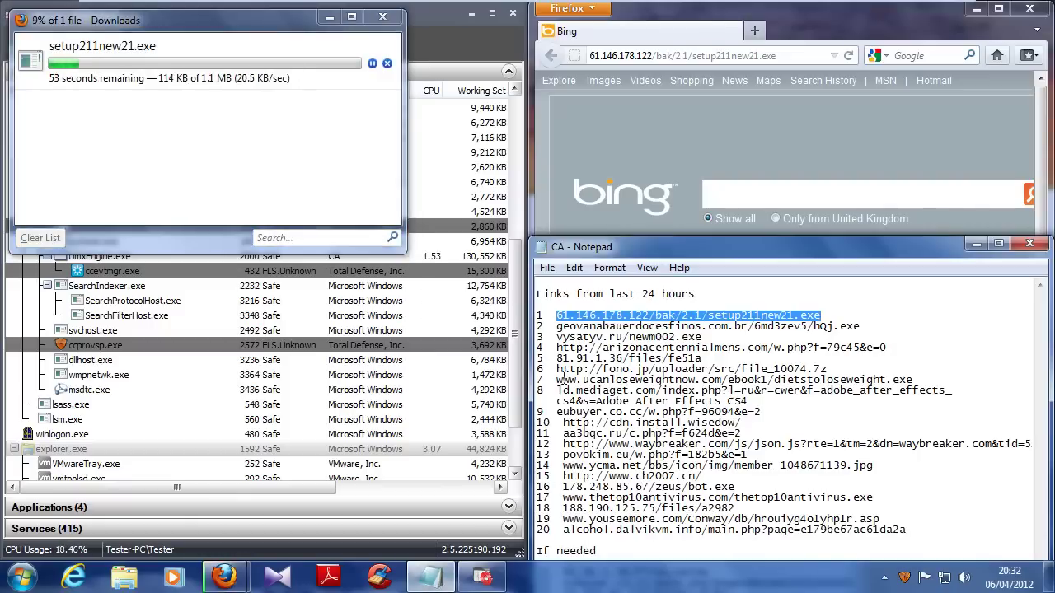
{"action": "left_click_drag", "start_coordinate": [557, 325], "coordinate": [869, 324]}
{"action": "key", "text": "ctrl+c"}
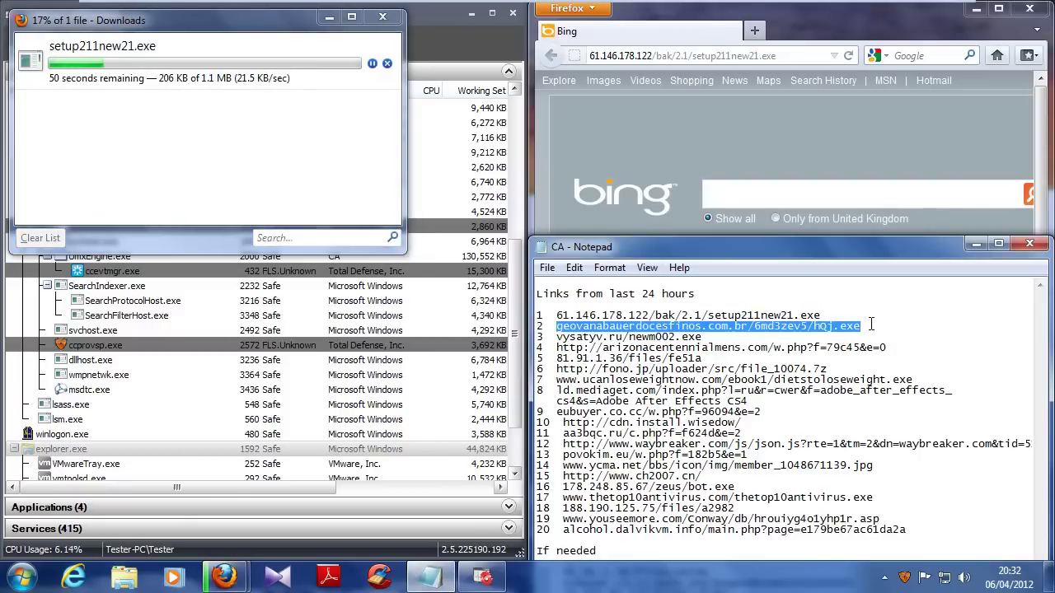
{"action": "left_click", "coordinate": [641, 56]}
{"action": "key", "text": "ctrl+v"}
{"action": "key", "text": "Return"}
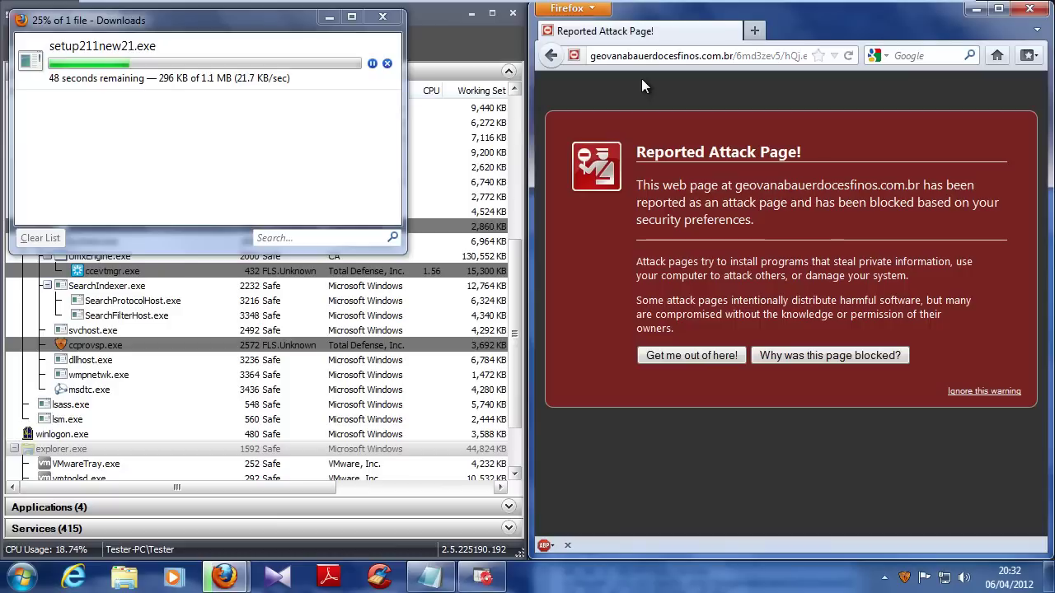
{"action": "left_click", "coordinate": [988, 393]}
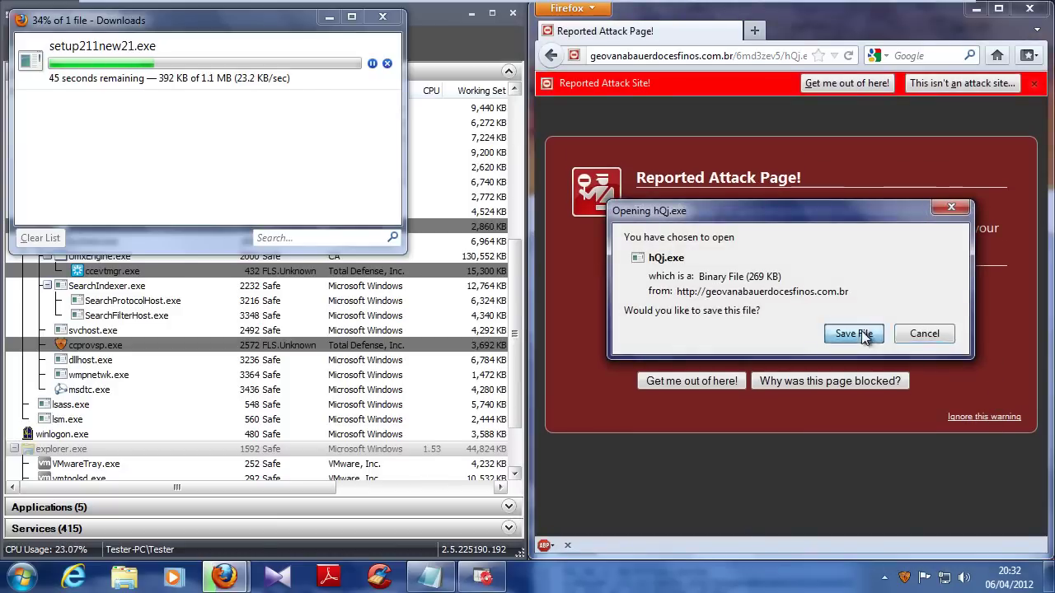
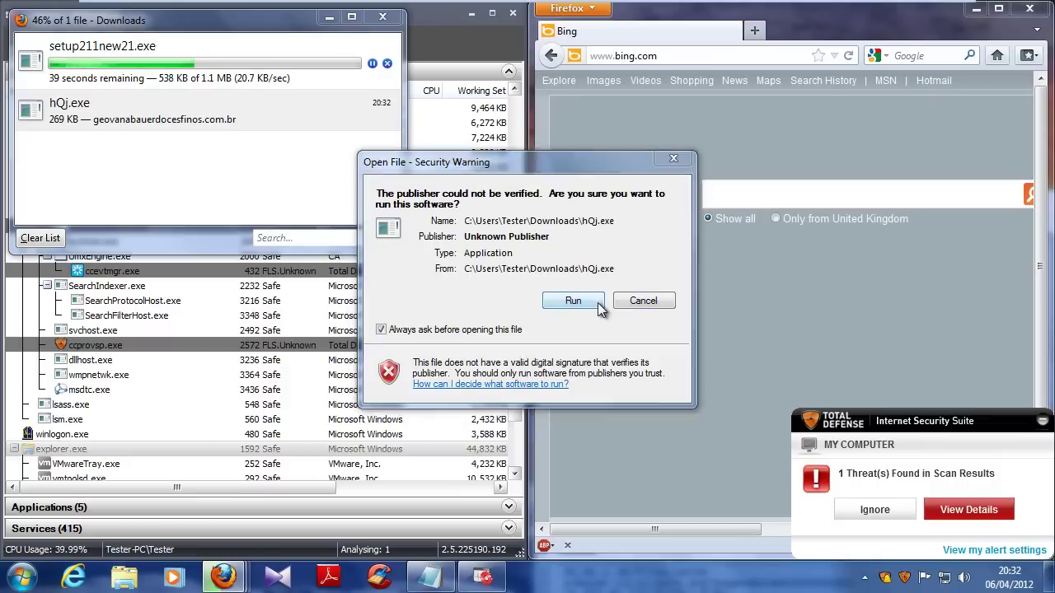
Run the downloaded hQj.exe despite the security warning and cancel the application chooser
{"action": "left_click", "coordinate": [579, 301]}
{"action": "left_click", "coordinate": [712, 296]}
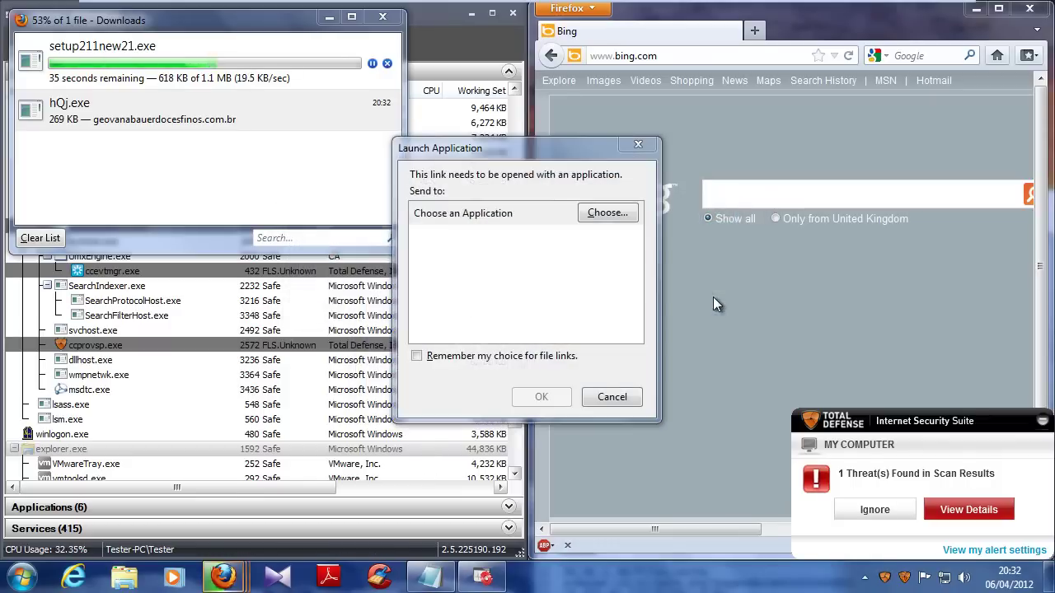
{"action": "left_click", "coordinate": [612, 397]}
View the details of the Total Defense threat alert, then close the scan results and the suite
{"action": "left_click", "coordinate": [971, 509]}
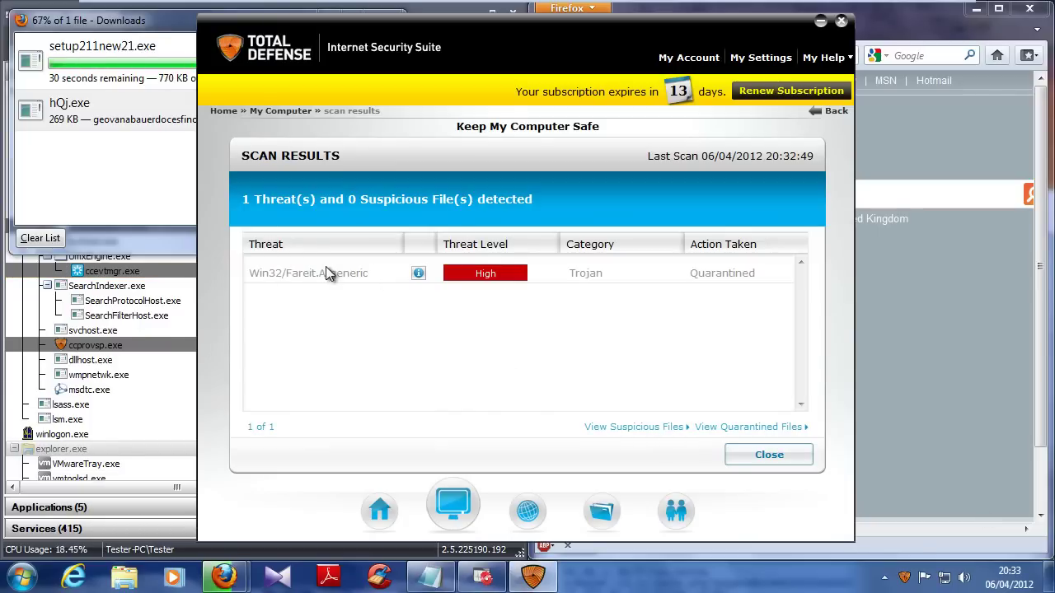
{"action": "left_click", "coordinate": [751, 454]}
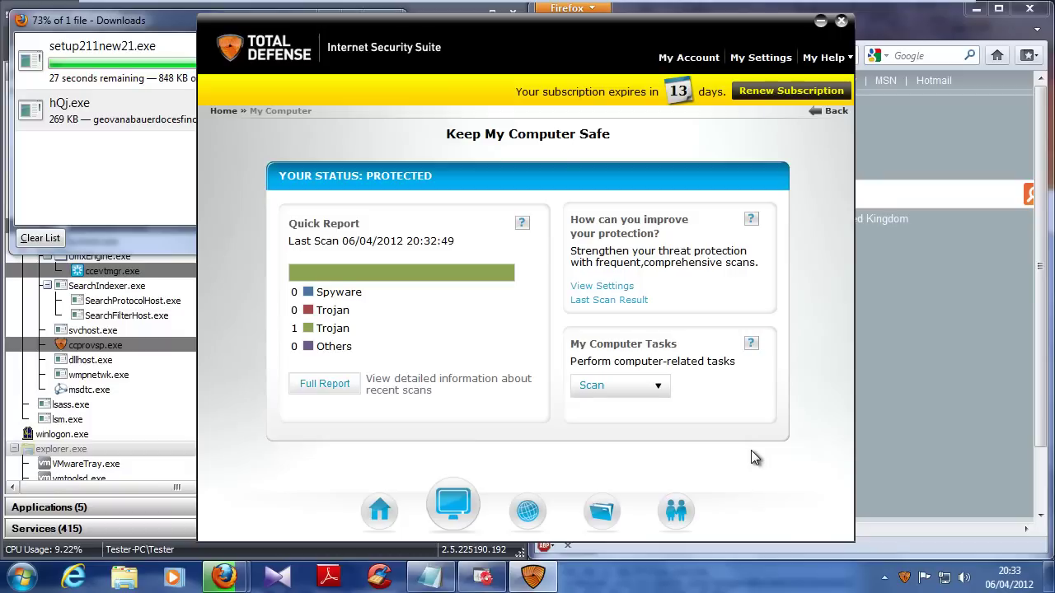
{"action": "left_click", "coordinate": [841, 20]}
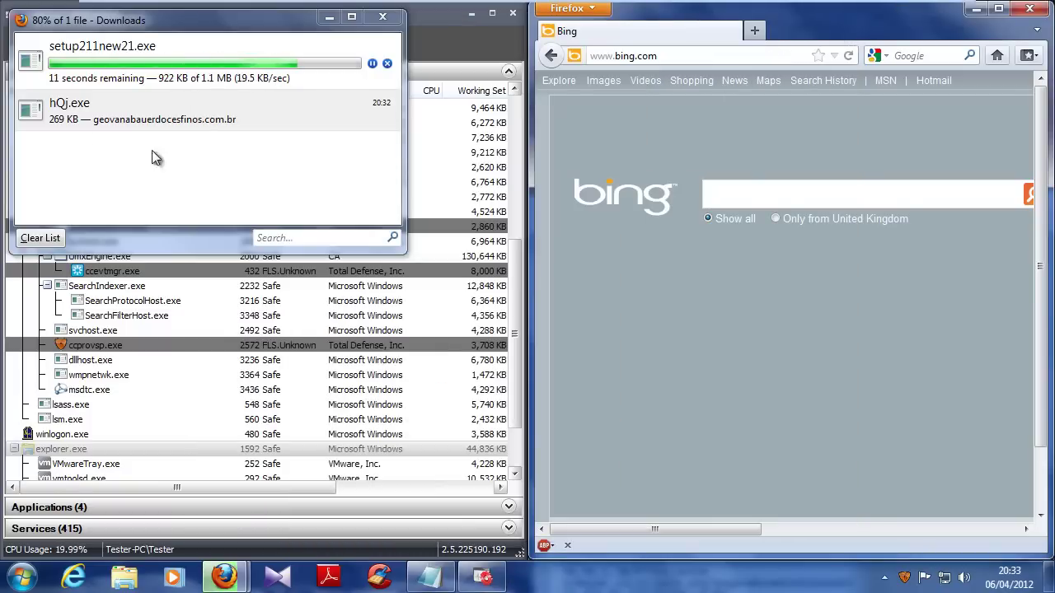
{"action": "left_click", "coordinate": [48, 119]}
{"action": "right_click", "coordinate": [47, 119]}
{"action": "left_click", "coordinate": [297, 148]}
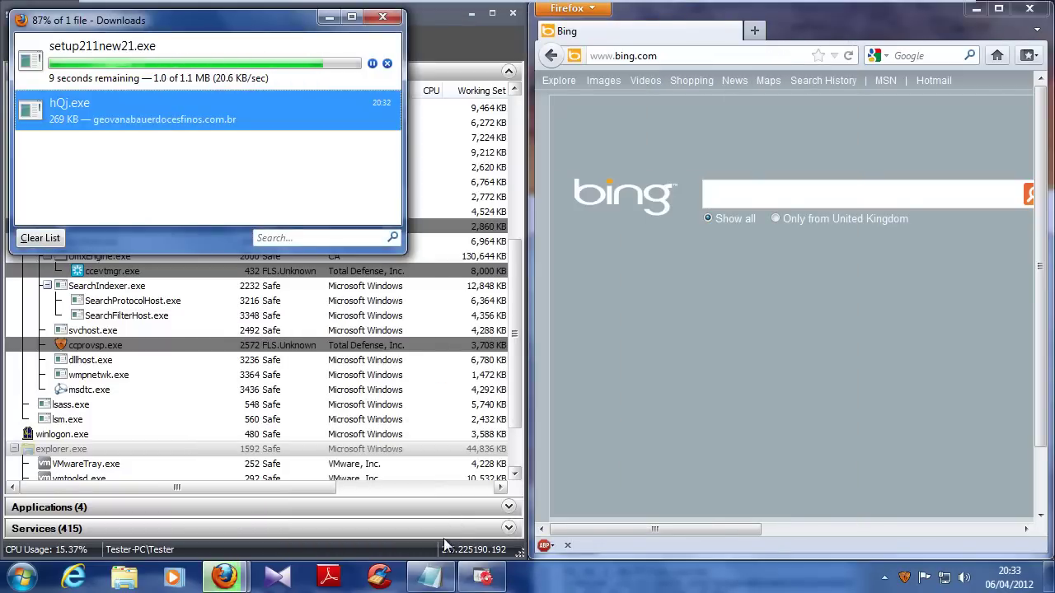
Copy link 3 from the CA list, load it in Firefox and ignore the attack-page warning
{"action": "left_click", "coordinate": [429, 577]}
{"action": "double_click", "coordinate": [567, 337]}
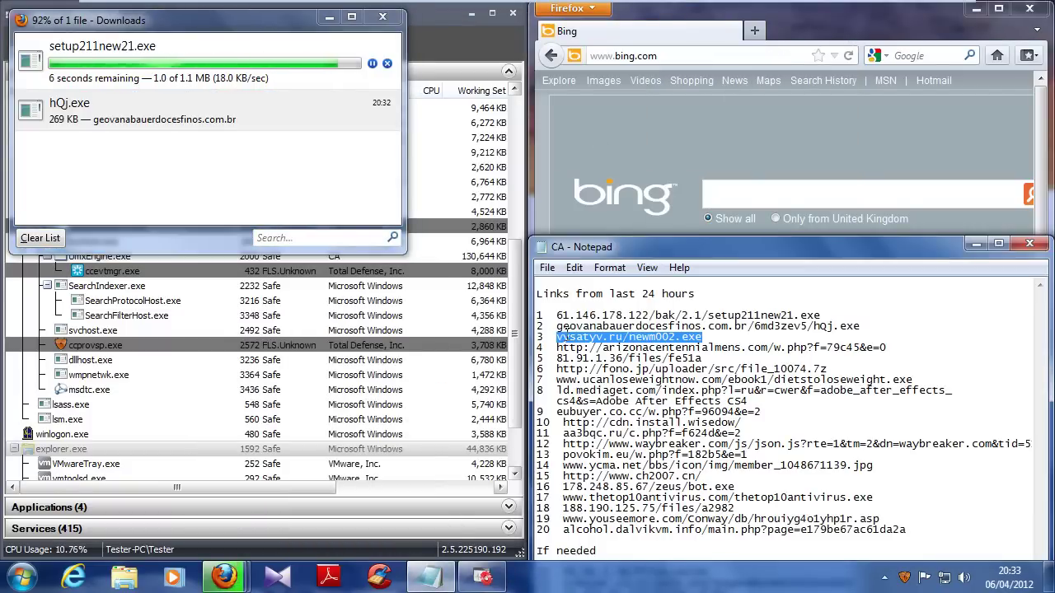
{"action": "key", "text": "ctrl+c"}
{"action": "left_click", "coordinate": [624, 55]}
{"action": "key", "text": "ctrl+v"}
{"action": "key", "text": "Return"}
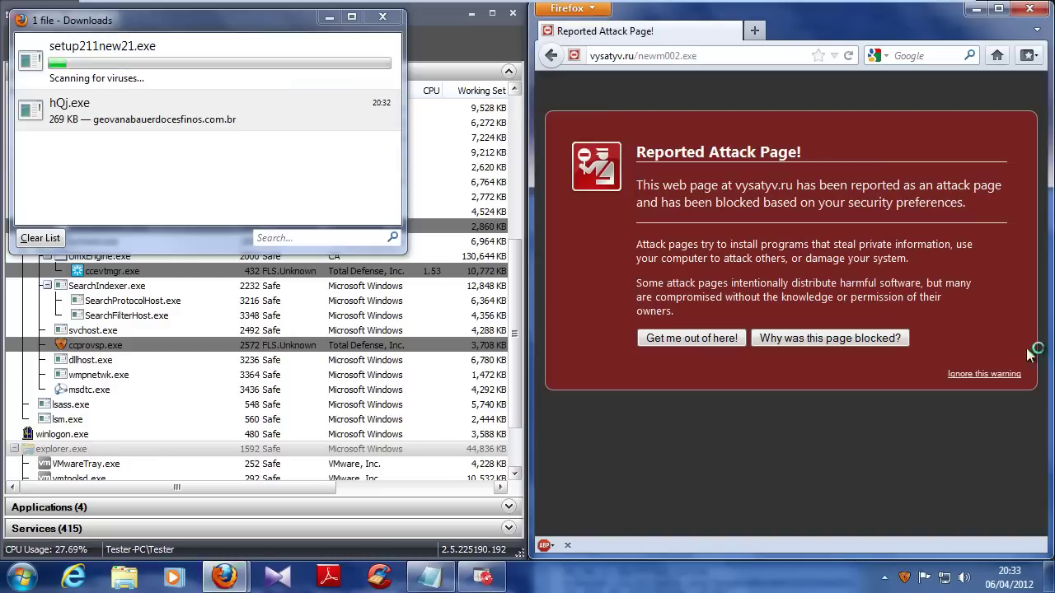
{"action": "left_click", "coordinate": [980, 374]}
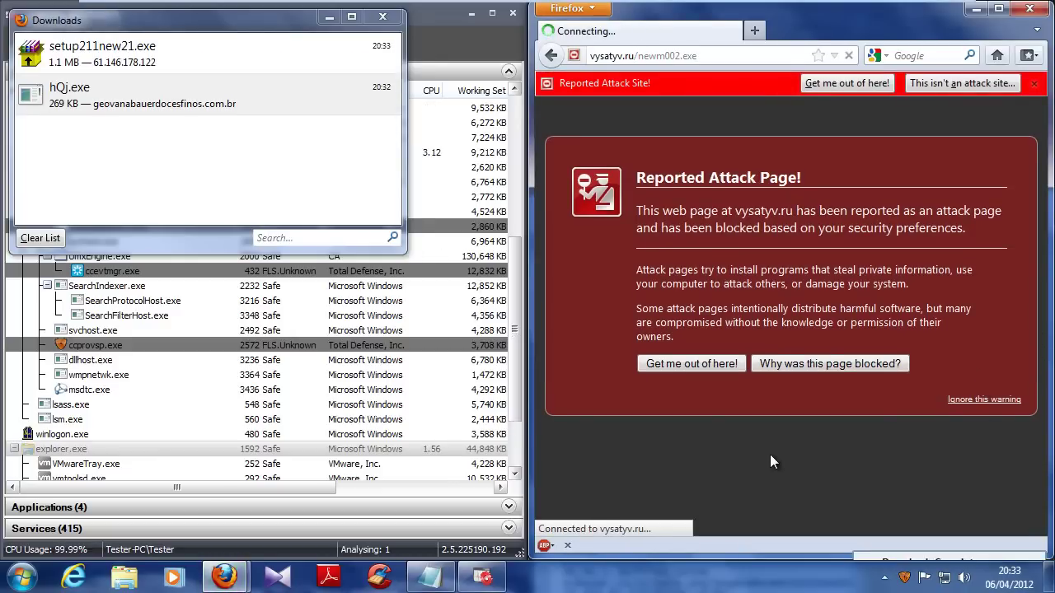
Open the downloaded setup211new21.exe and save newm002.exe from link 3
{"action": "left_click", "coordinate": [99, 56]}
{"action": "right_click", "coordinate": [99, 56]}
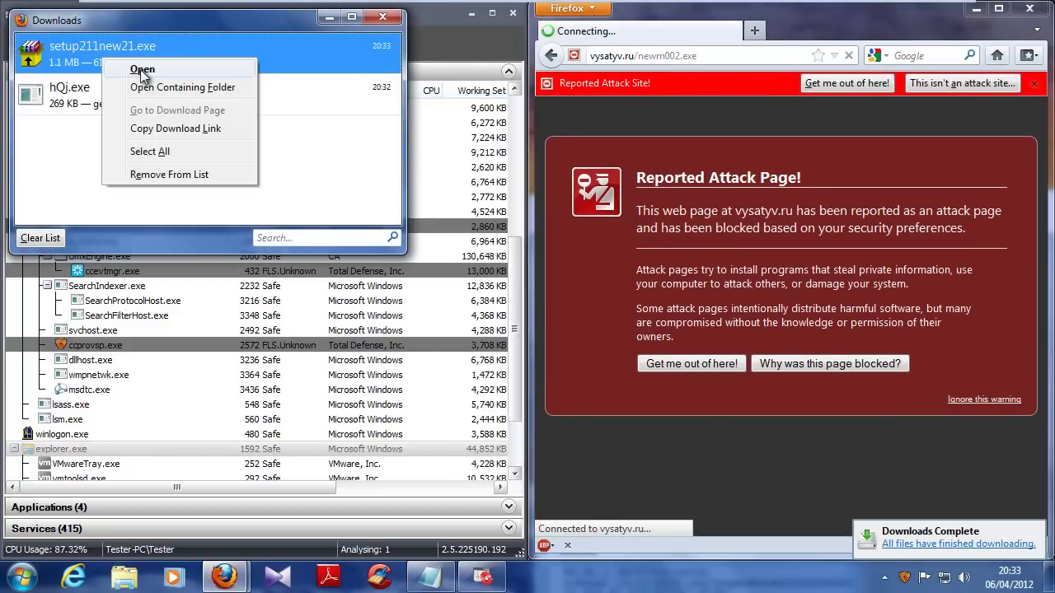
{"action": "left_click", "coordinate": [141, 71]}
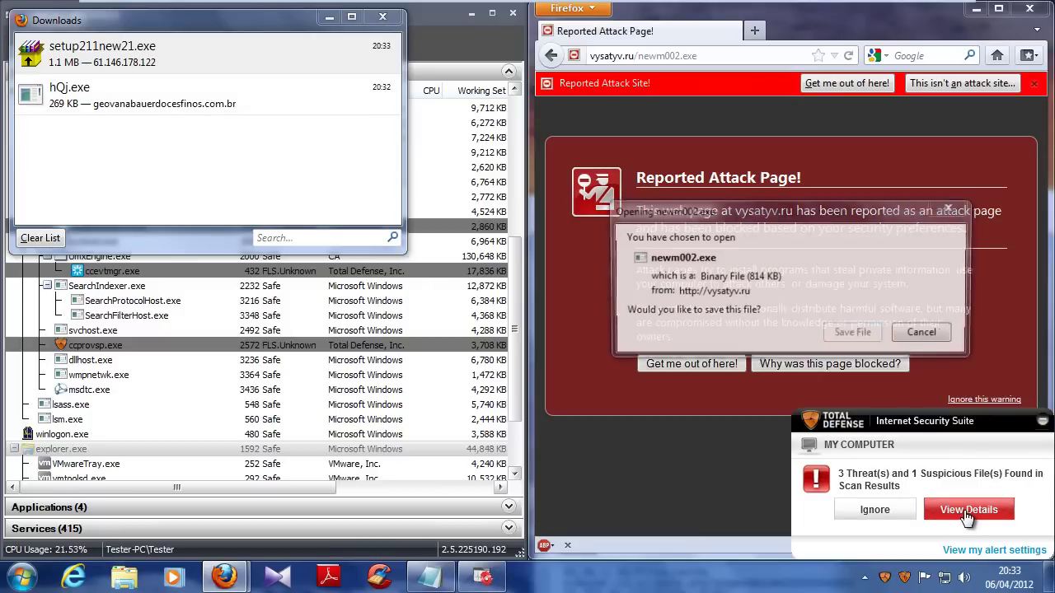
{"action": "left_click", "coordinate": [853, 333]}
View the new threat alert's details, check the suspicious file's path in the scan results and close Total Defense
{"action": "left_click", "coordinate": [973, 510]}
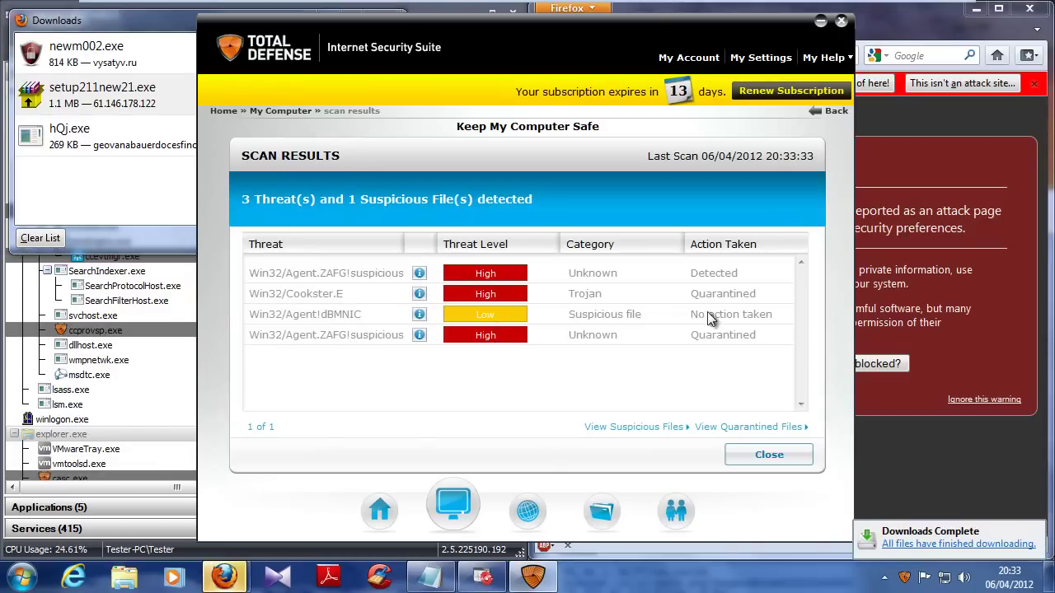
{"action": "mouse_move", "coordinate": [349, 317]}
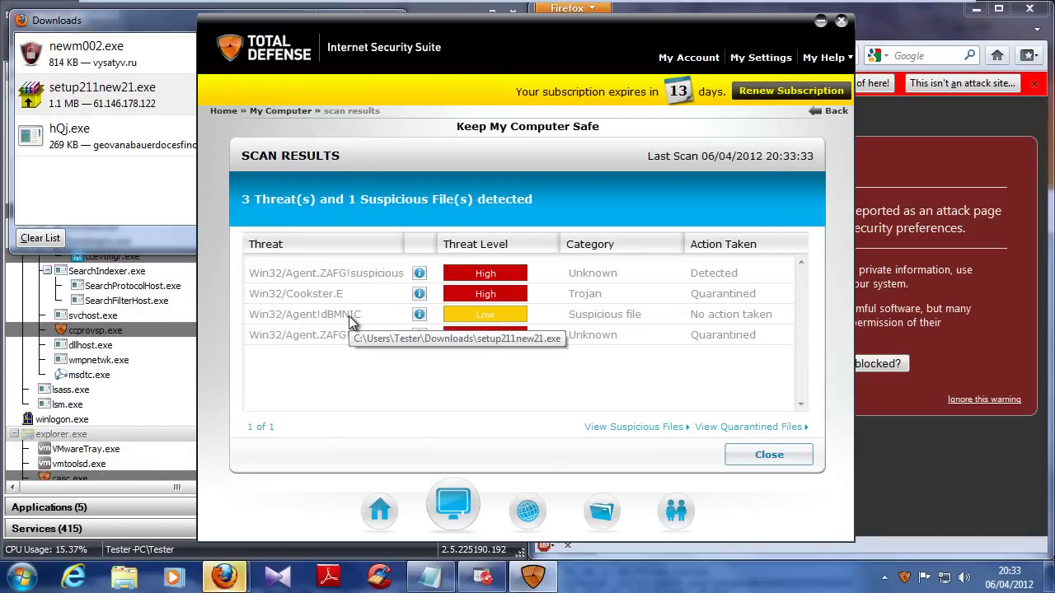
{"action": "left_click", "coordinate": [775, 456]}
{"action": "left_click", "coordinate": [840, 21]}
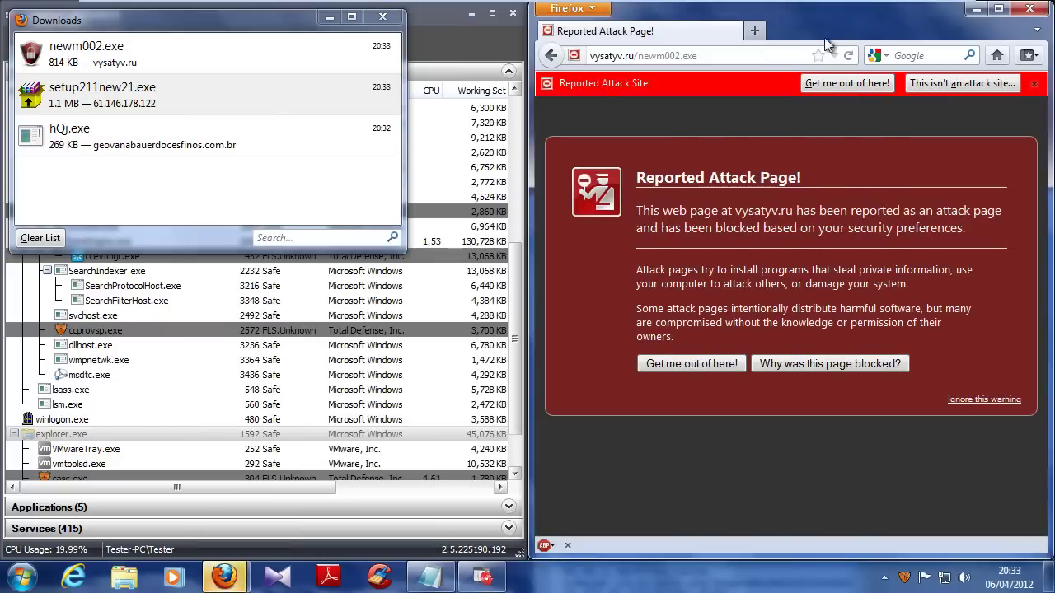
Run the downloaded newm002.exe and allow Firefox to start it in the Total Defense prompt
{"action": "left_click", "coordinate": [132, 64]}
{"action": "right_click", "coordinate": [134, 66]}
{"action": "left_click", "coordinate": [149, 75]}
{"action": "left_click", "coordinate": [583, 298]}
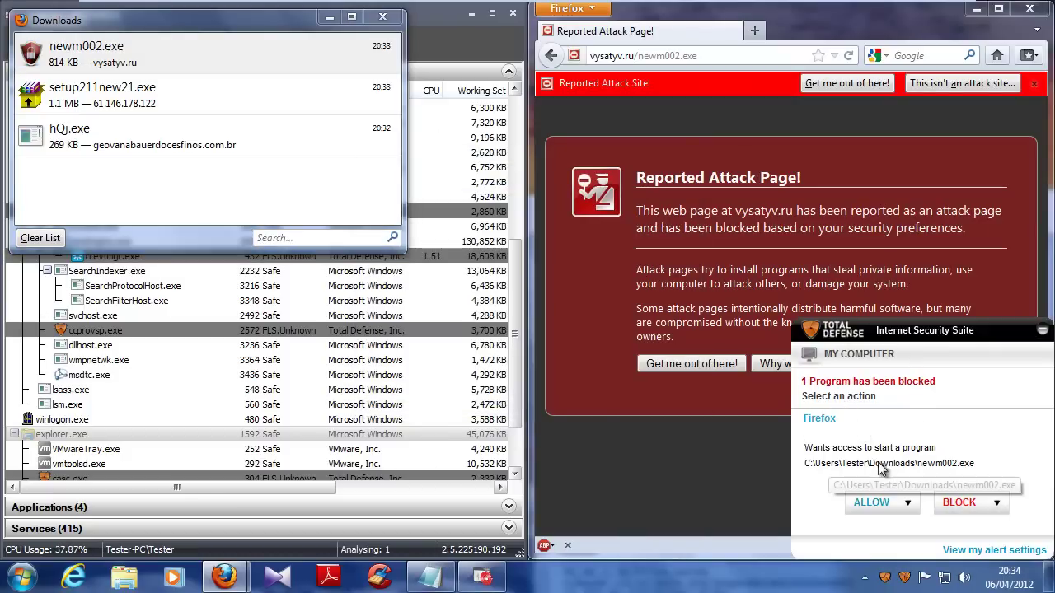
{"action": "left_click", "coordinate": [866, 506]}
{"action": "left_click", "coordinate": [868, 526]}
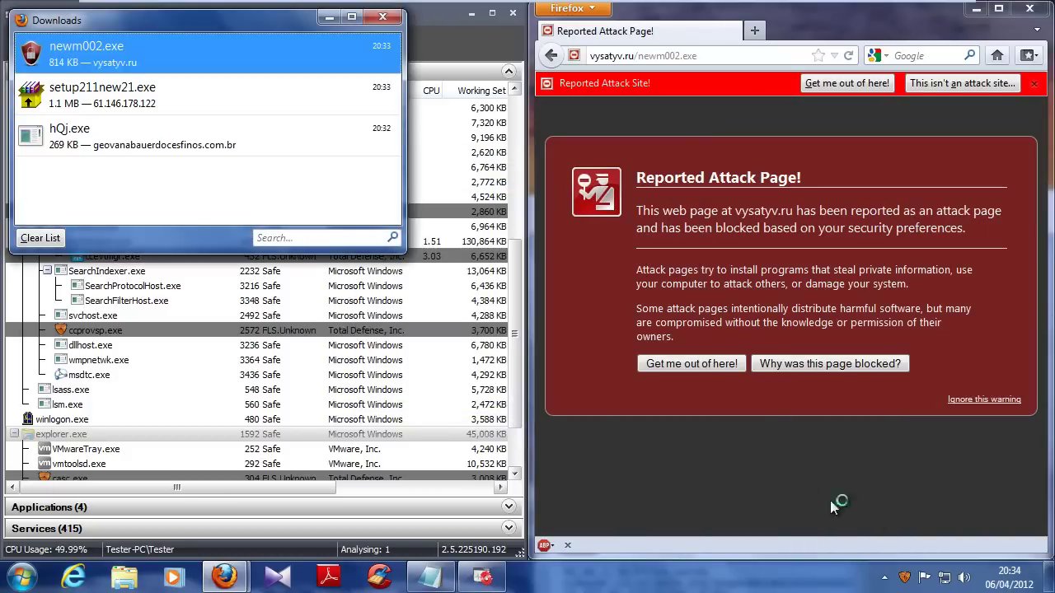
Ignore the attack-page warning again, cancel the repeated newm002.exe download and return Firefox to its home page
{"action": "left_click", "coordinate": [985, 400]}
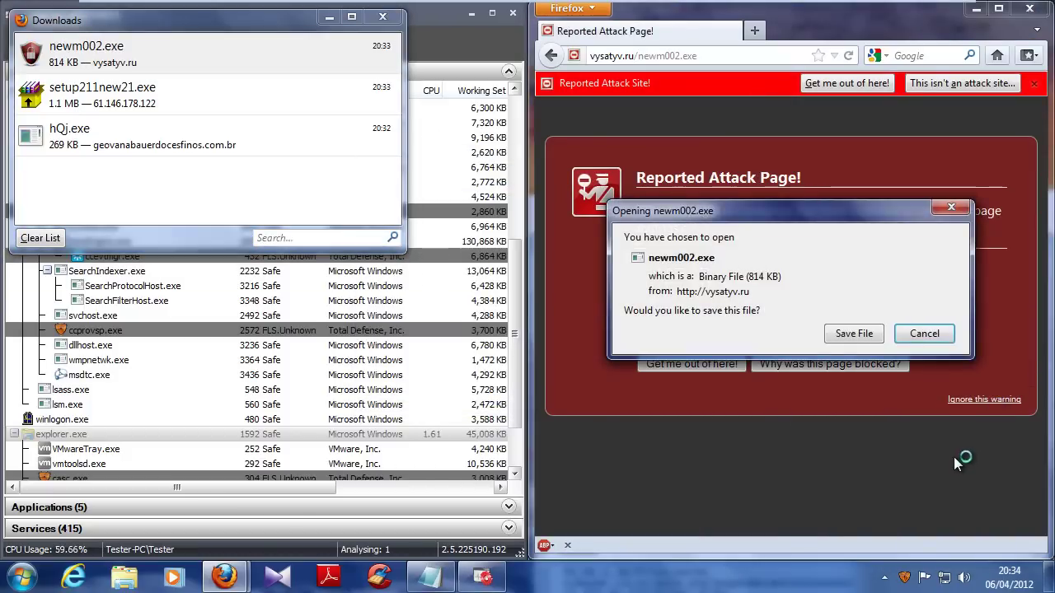
{"action": "left_click", "coordinate": [923, 335]}
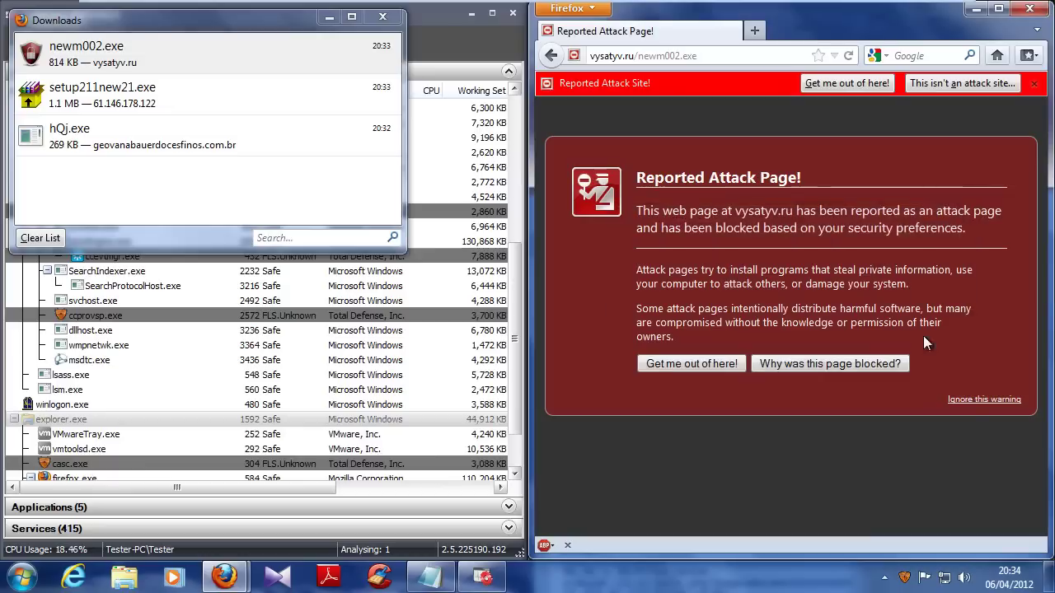
{"action": "left_click", "coordinate": [996, 56]}
Copy link 4 from the CA list, load it in Firefox, ignore the warning and save calc.exe
{"action": "key", "text": "alt+Tab"}
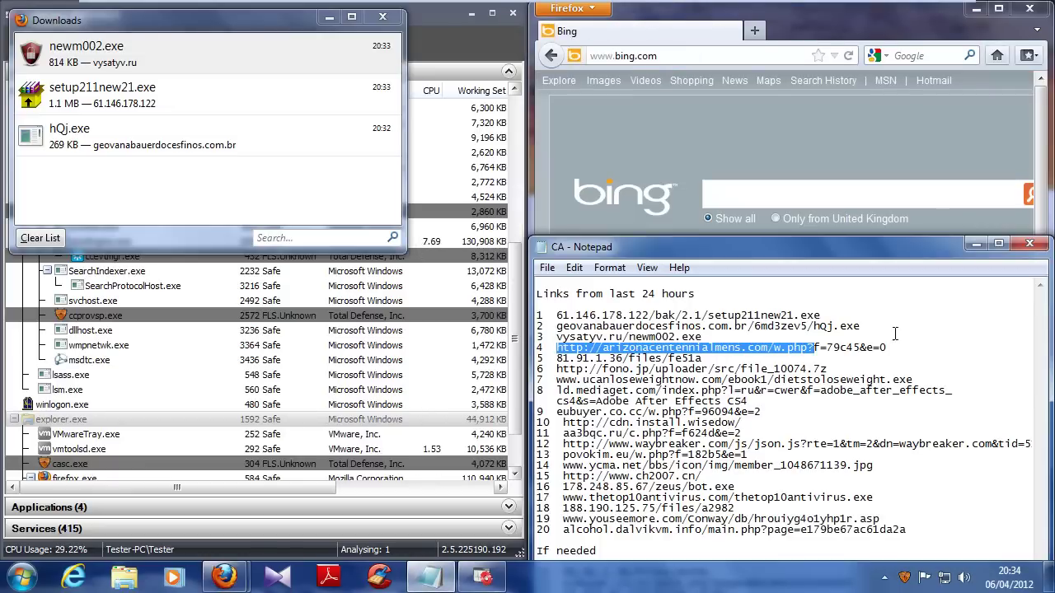
{"action": "left_click_drag", "start_coordinate": [891, 347], "coordinate": [557, 347]}
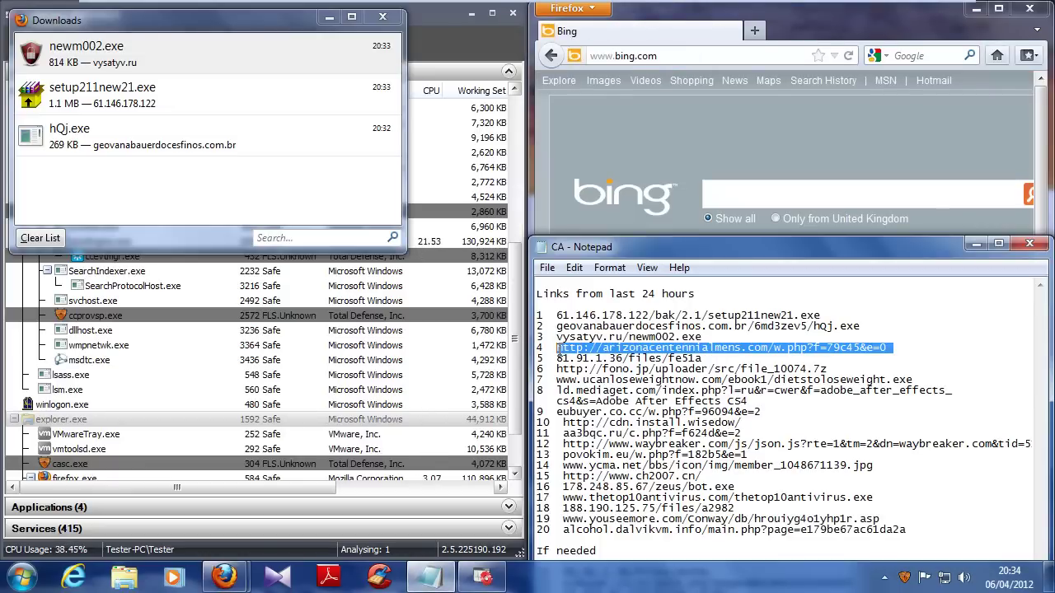
{"action": "left_click", "coordinate": [615, 56]}
{"action": "key", "text": "ctrl+v"}
{"action": "key", "text": "Return"}
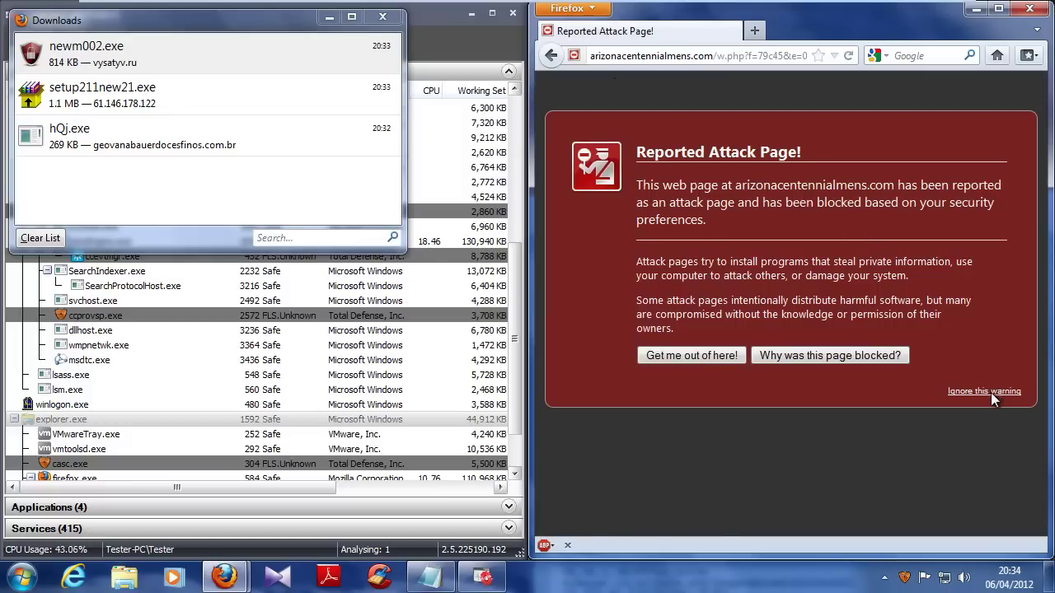
{"action": "left_click", "coordinate": [991, 392]}
{"action": "left_click", "coordinate": [851, 335]}
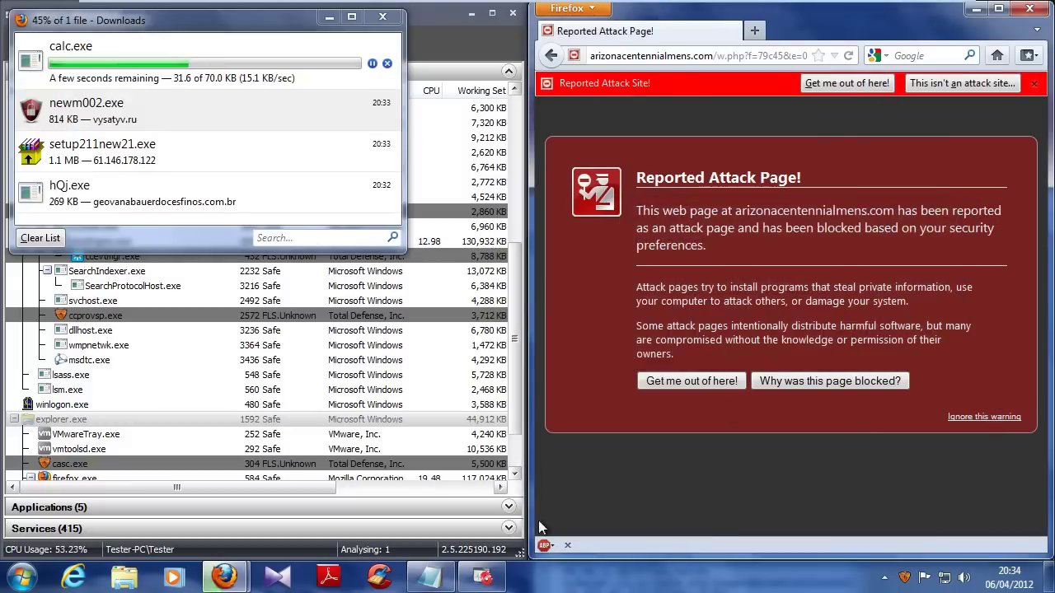
Copy link 5 from the CA list, load it in Firefox and save the file fe51a
{"action": "left_click", "coordinate": [429, 577]}
{"action": "left_click_drag", "start_coordinate": [702, 359], "coordinate": [558, 359]}
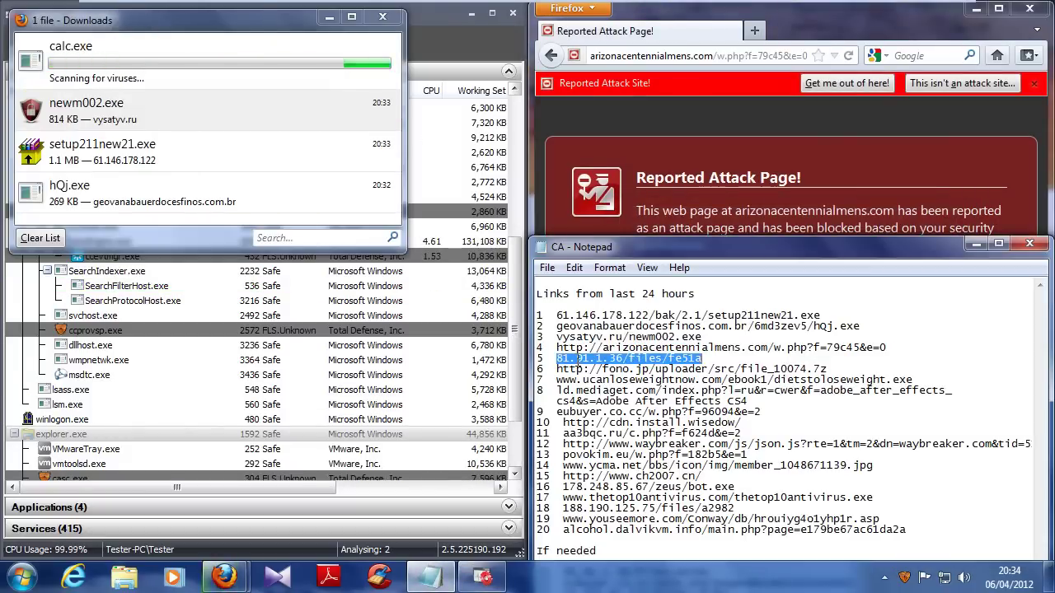
{"action": "left_click", "coordinate": [681, 56]}
{"action": "key", "text": "ctrl+v"}
{"action": "key", "text": "Return"}
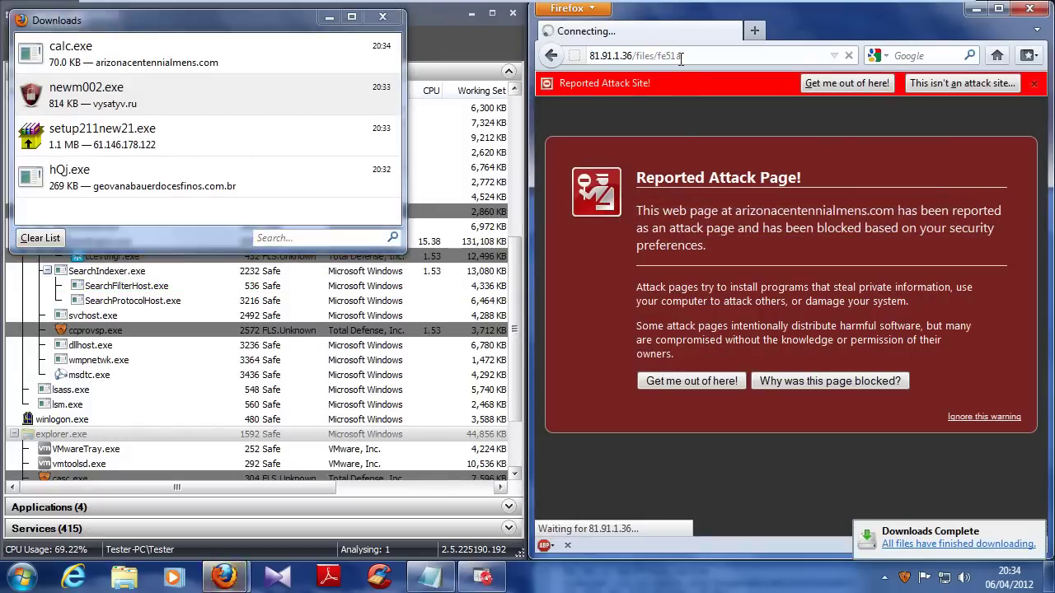
{"action": "left_click", "coordinate": [855, 438]}
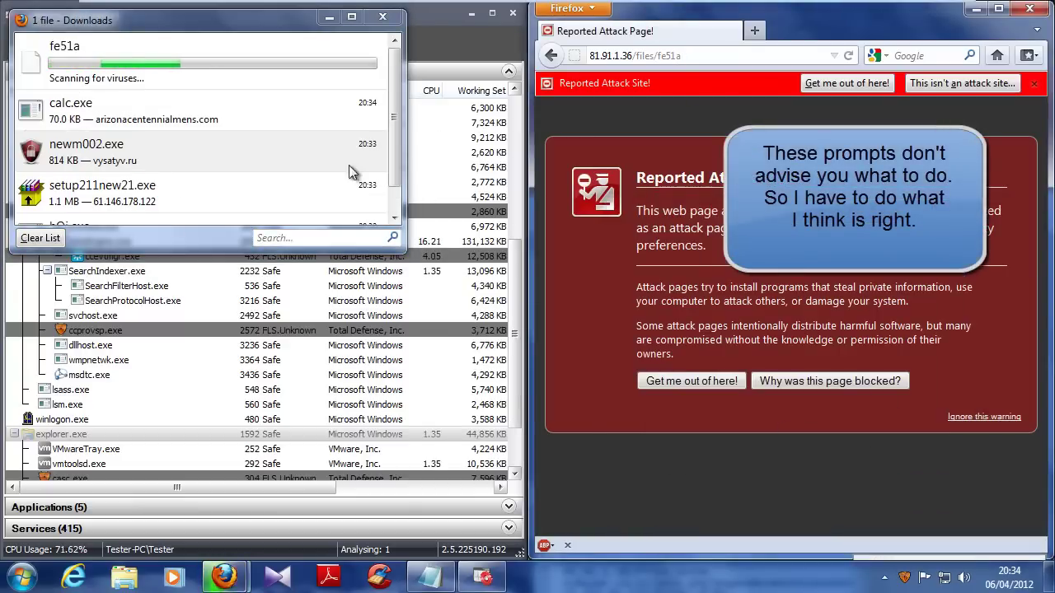
Run the downloaded calc.exe and allow both it and KB00655354.exe to start in the Total Defense prompts
{"action": "right_click", "coordinate": [247, 107]}
{"action": "left_click", "coordinate": [272, 123]}
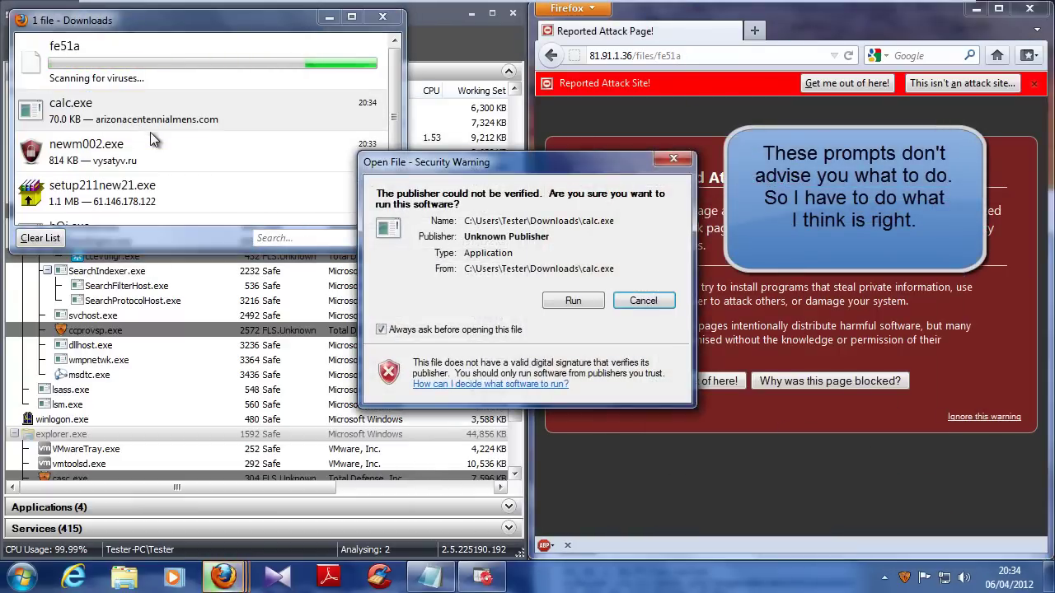
{"action": "left_click", "coordinate": [570, 301]}
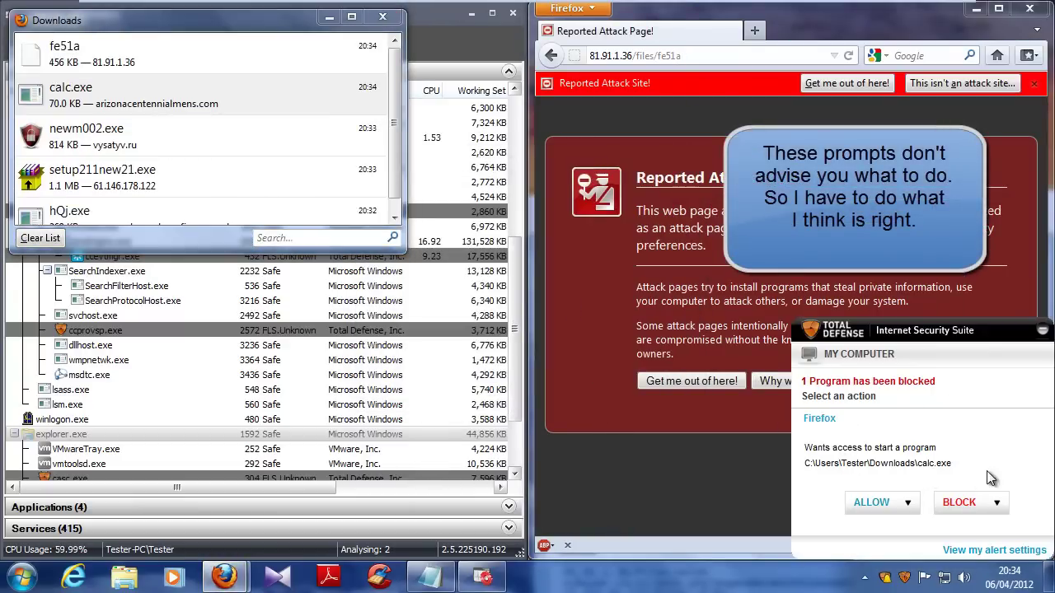
{"action": "left_click", "coordinate": [871, 502]}
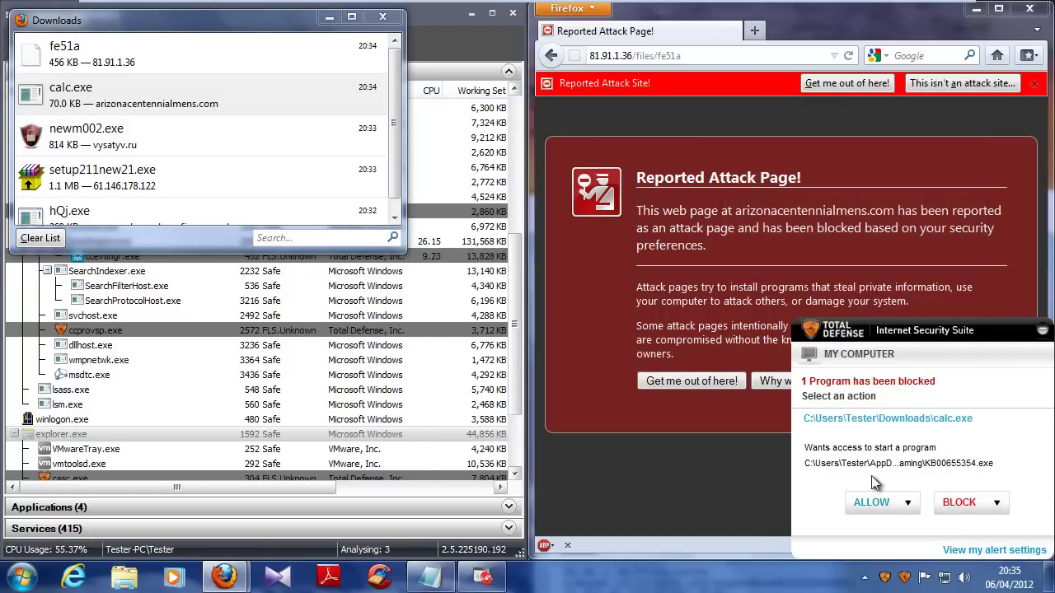
{"action": "left_click", "coordinate": [857, 501]}
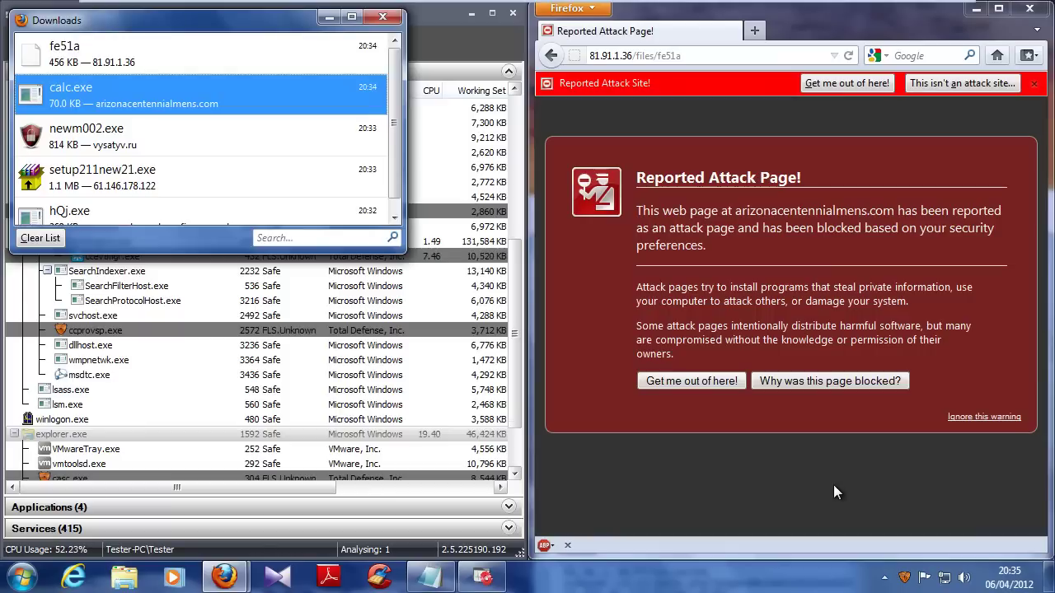
{"action": "left_click", "coordinate": [997, 55]}
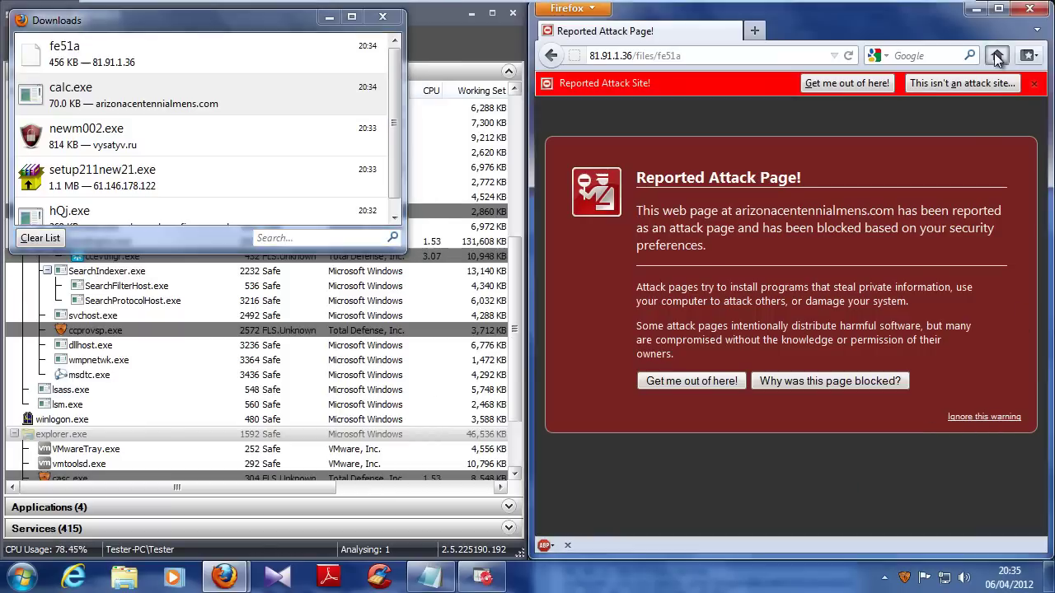
{"action": "left_click", "coordinate": [429, 577]}
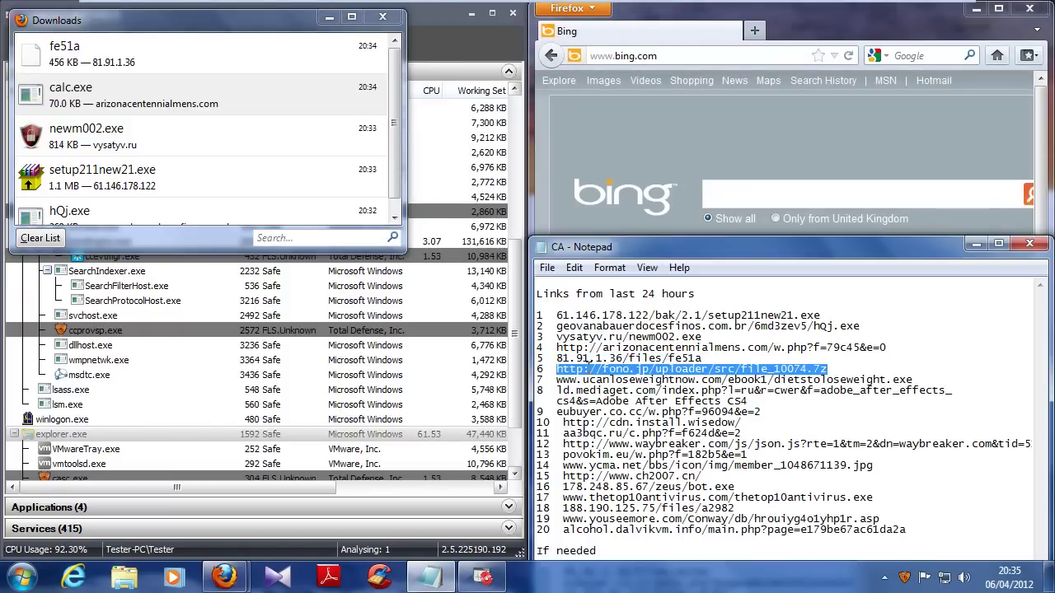
{"action": "left_click", "coordinate": [624, 55]}
{"action": "type", "text": "http://fono.jp/uploader/src/file_10074.7z"}
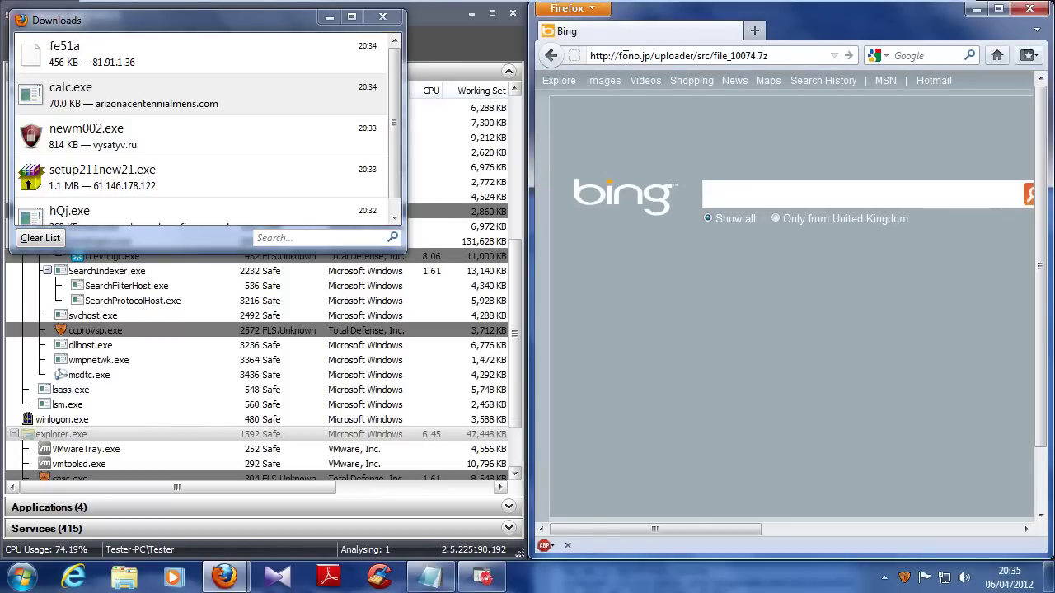
{"action": "key", "text": "Return"}
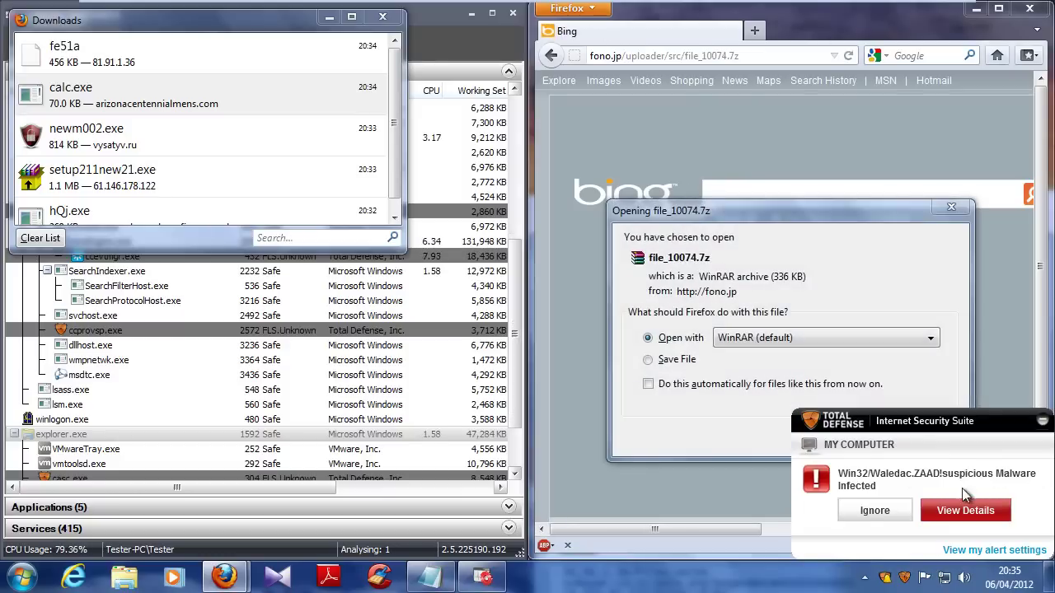
View the details of the Win32/Waledac.ZAAD!suspicious alert, and open the downloaded file_10074.7z with WinRAR
{"action": "left_click", "coordinate": [970, 511]}
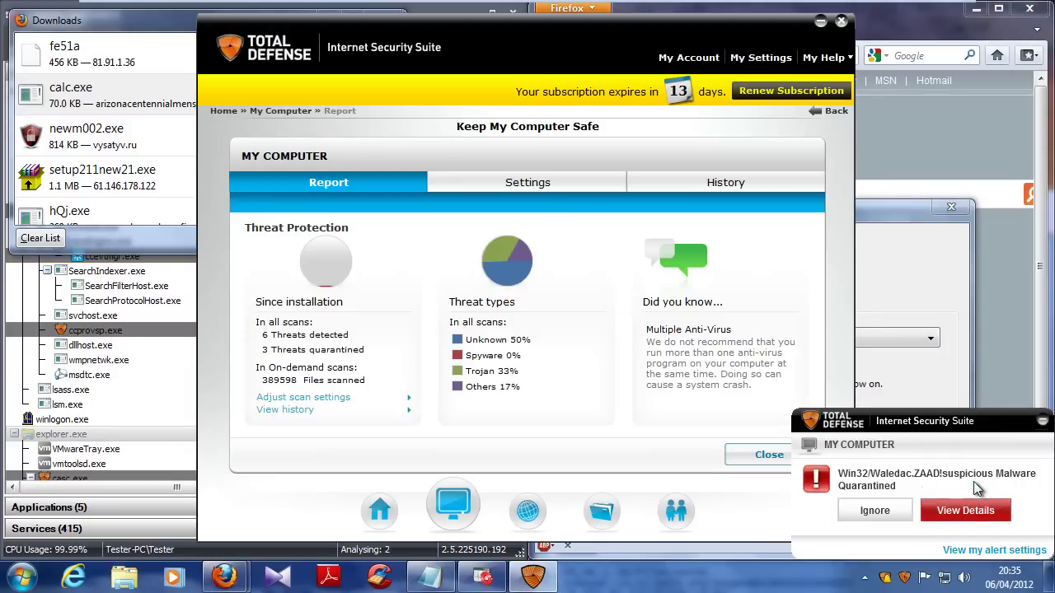
{"action": "left_click", "coordinate": [972, 511]}
{"action": "left_click", "coordinate": [864, 435]}
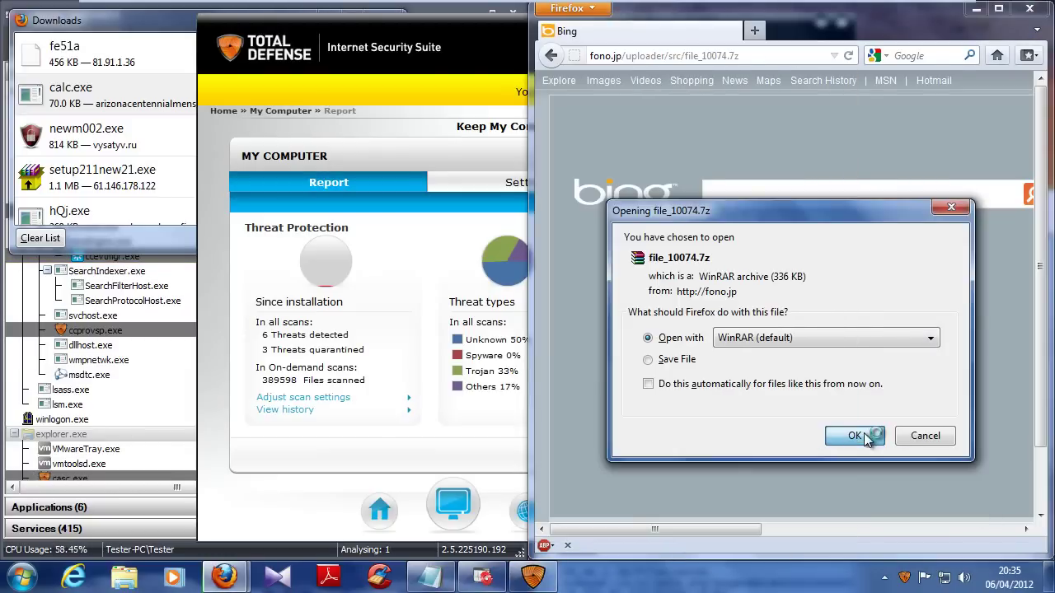
{"action": "left_click", "coordinate": [864, 433]}
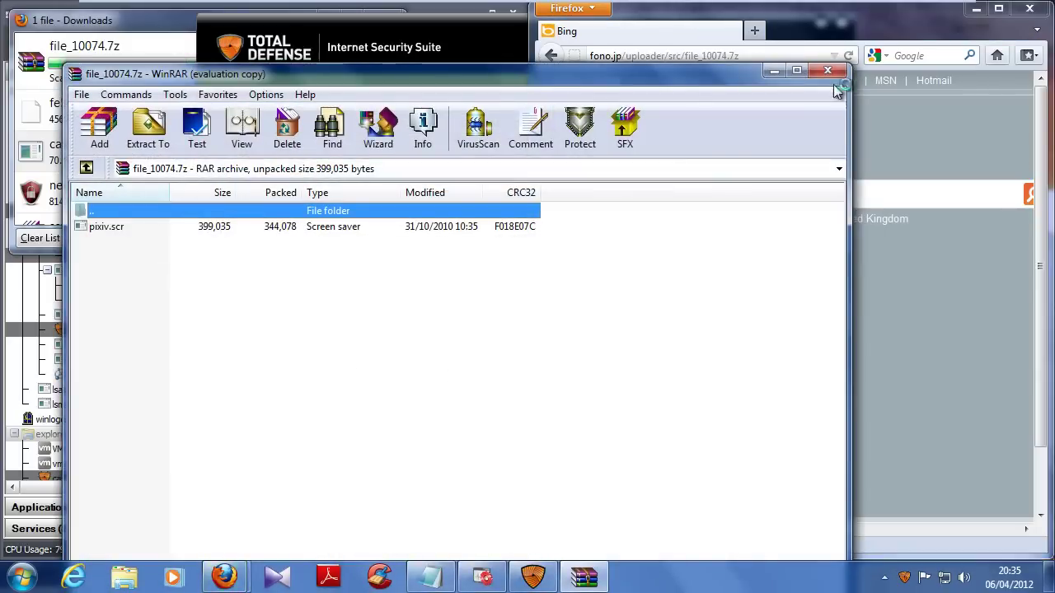
Try to run pixiv.scr from the archive, ignore the malware alert, close WinRAR and return Firefox to its home page
{"action": "double_click", "coordinate": [115, 228]}
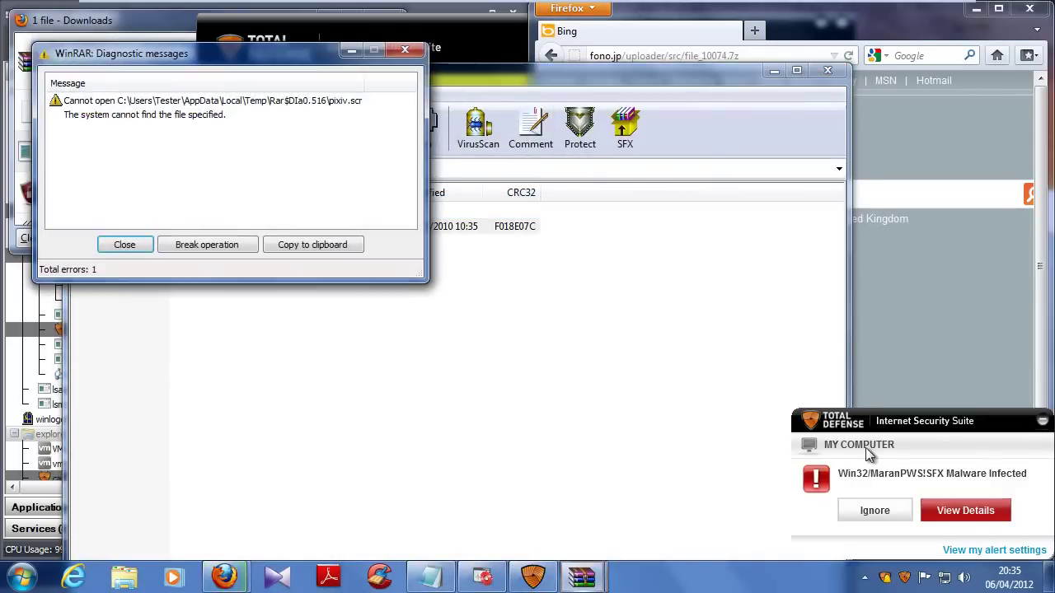
{"action": "left_click", "coordinate": [874, 511]}
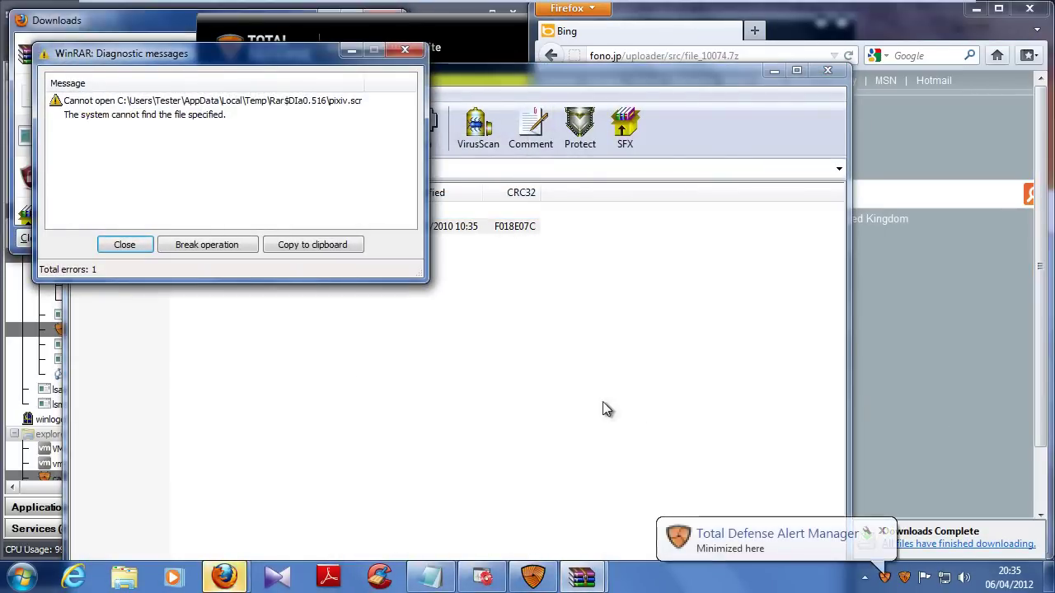
{"action": "left_click", "coordinate": [237, 248]}
{"action": "left_click", "coordinate": [828, 70]}
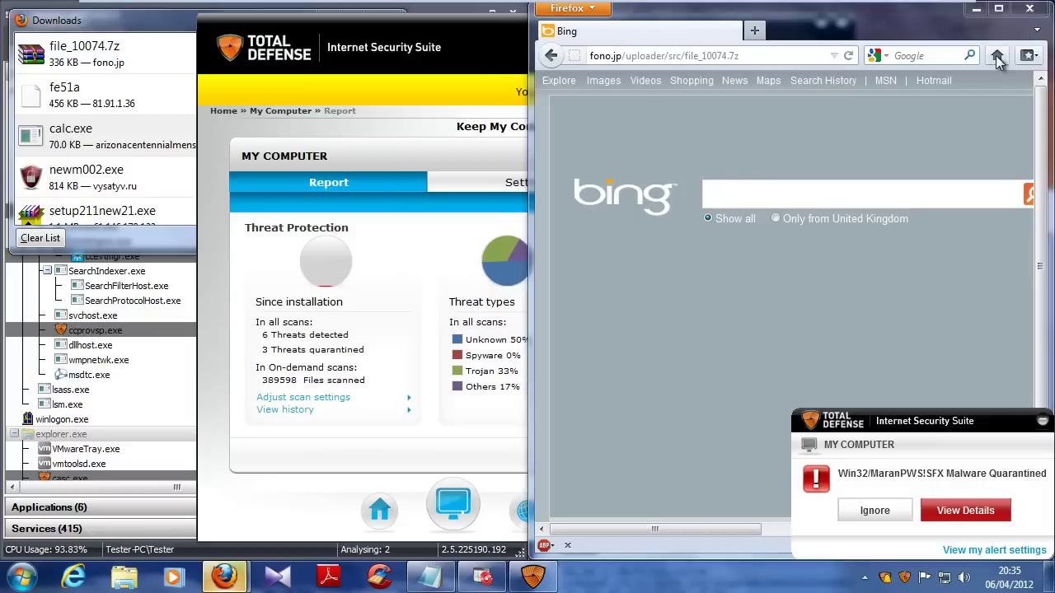
{"action": "left_click", "coordinate": [998, 56]}
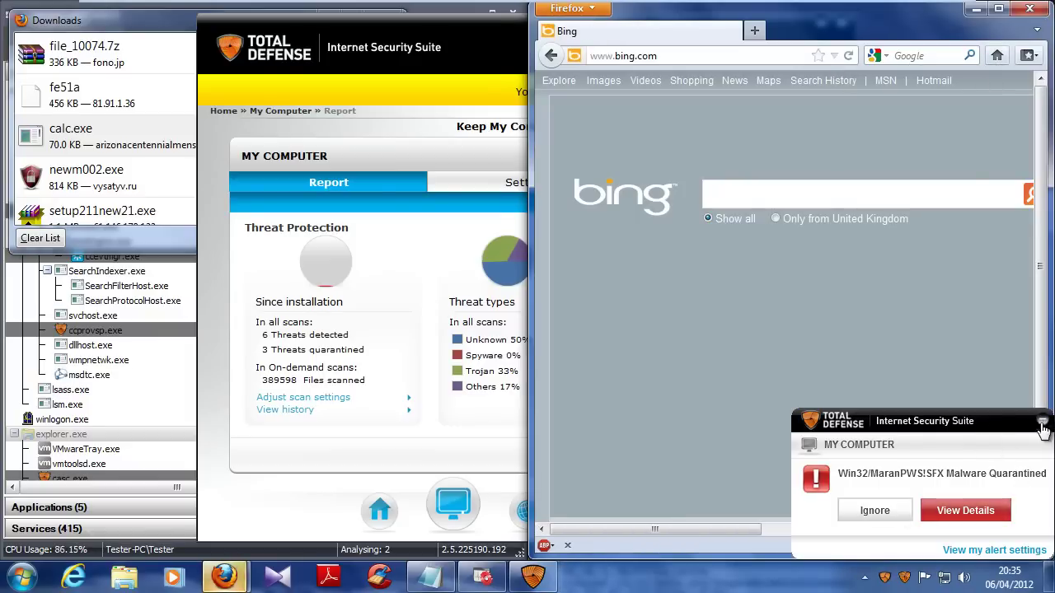
Examine the threats listed in the Total Defense scan results and close the suite's window
{"action": "left_click", "coordinate": [912, 510]}
{"action": "left_click", "coordinate": [434, 454]}
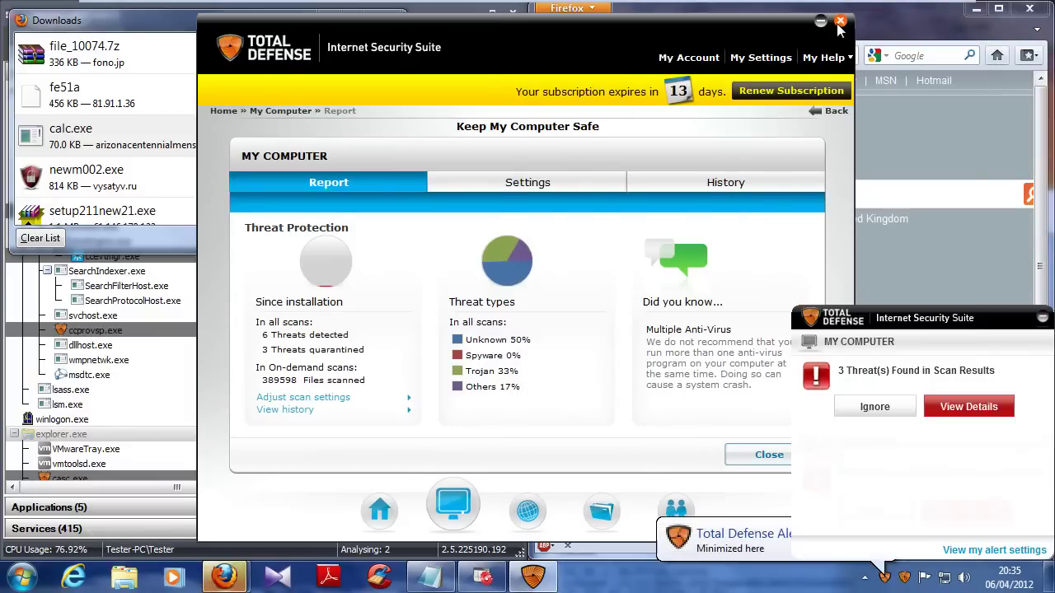
{"action": "left_click", "coordinate": [769, 454]}
{"action": "left_click", "coordinate": [979, 510]}
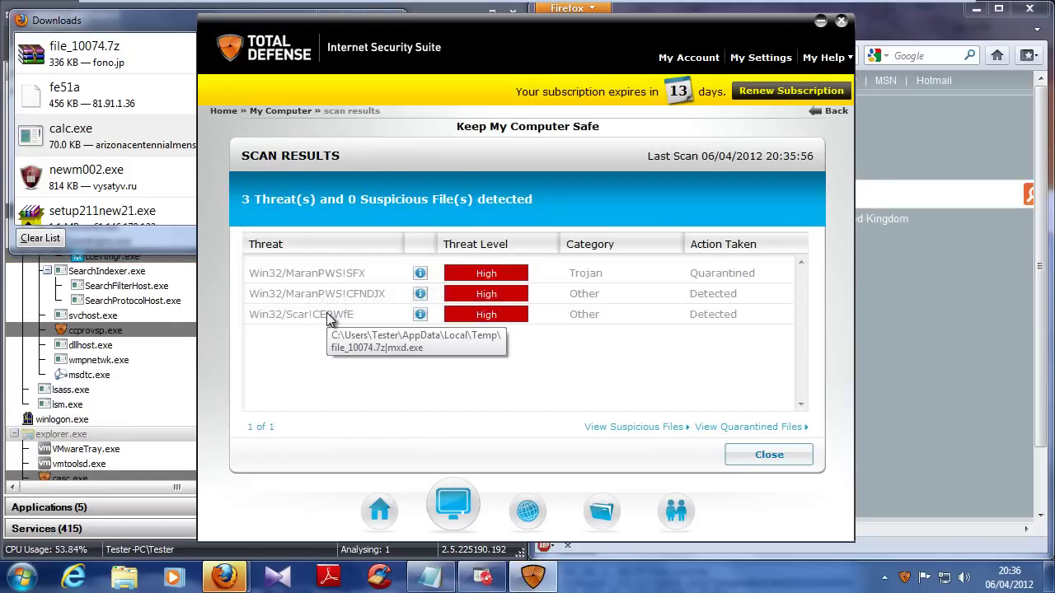
{"action": "left_click", "coordinate": [769, 455]}
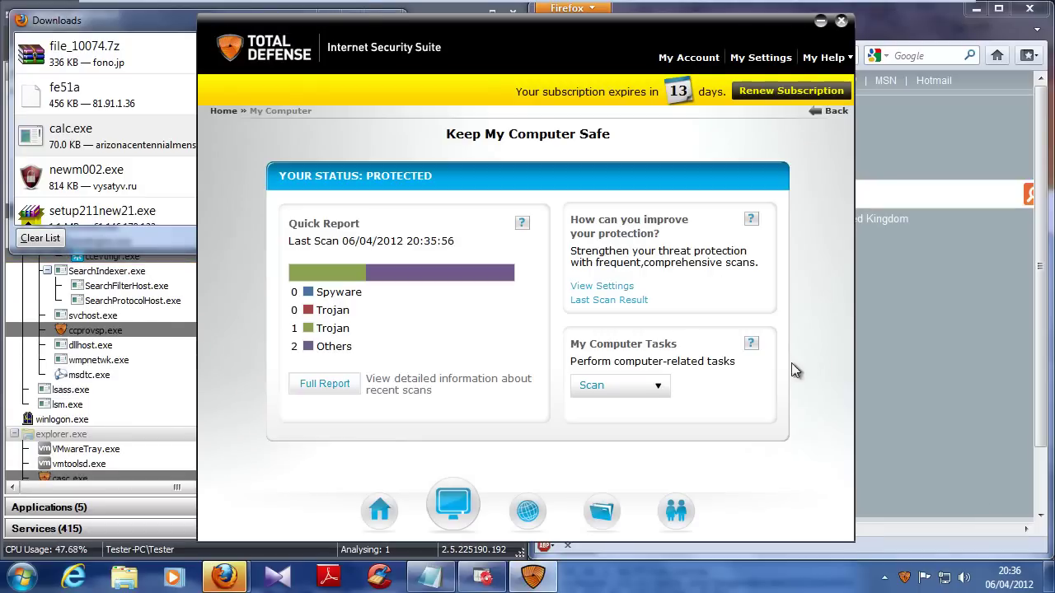
{"action": "left_click", "coordinate": [841, 21]}
Open the downloaded file fe51a from Firefox's download list using Notepad
{"action": "left_click", "coordinate": [124, 47]}
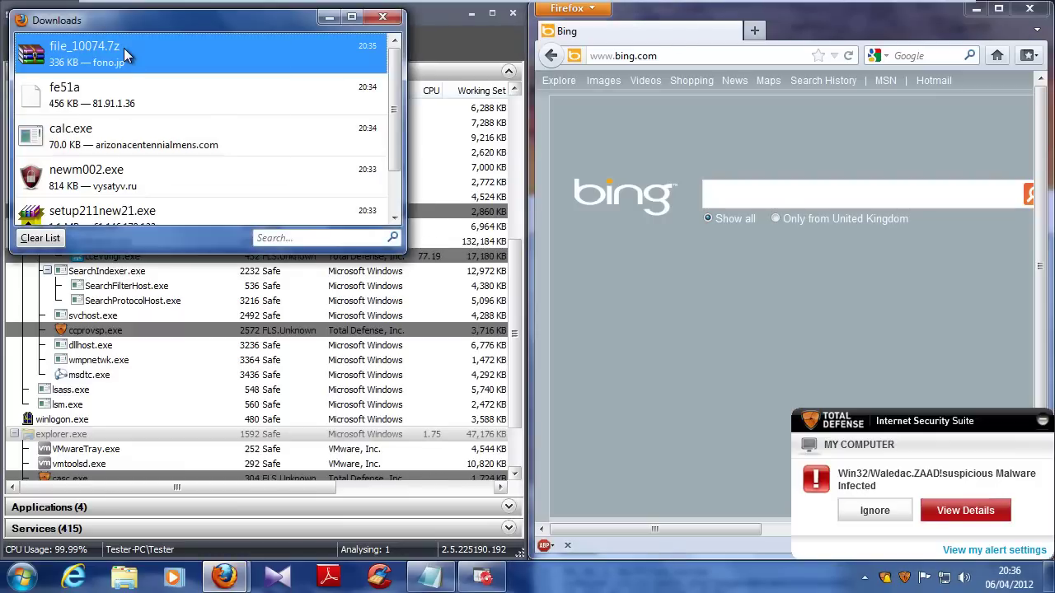
{"action": "right_click", "coordinate": [123, 47]}
{"action": "right_click", "coordinate": [99, 96]}
{"action": "left_click", "coordinate": [131, 103]}
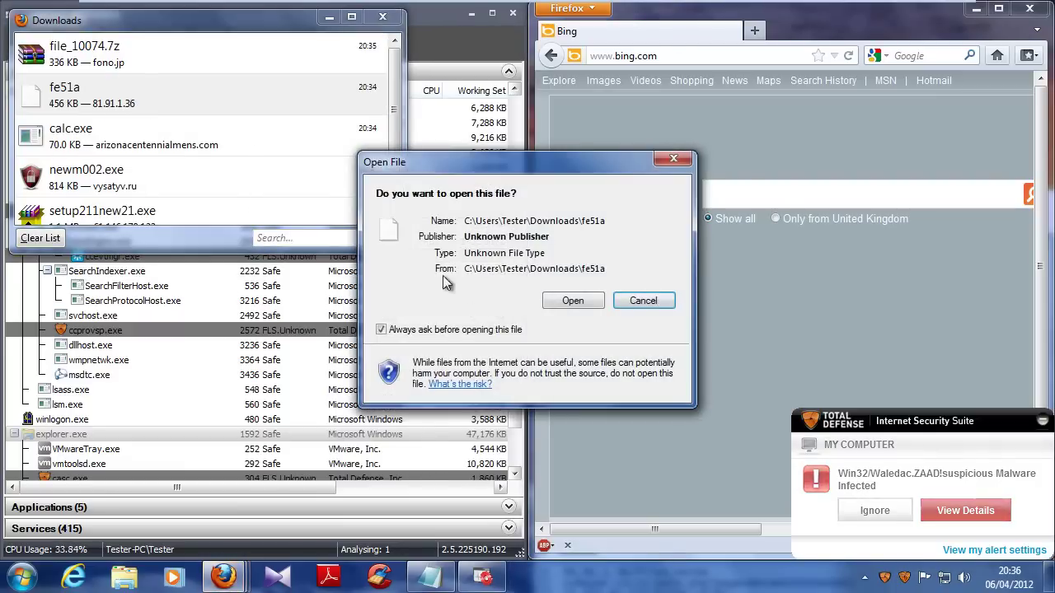
{"action": "left_click", "coordinate": [587, 295]}
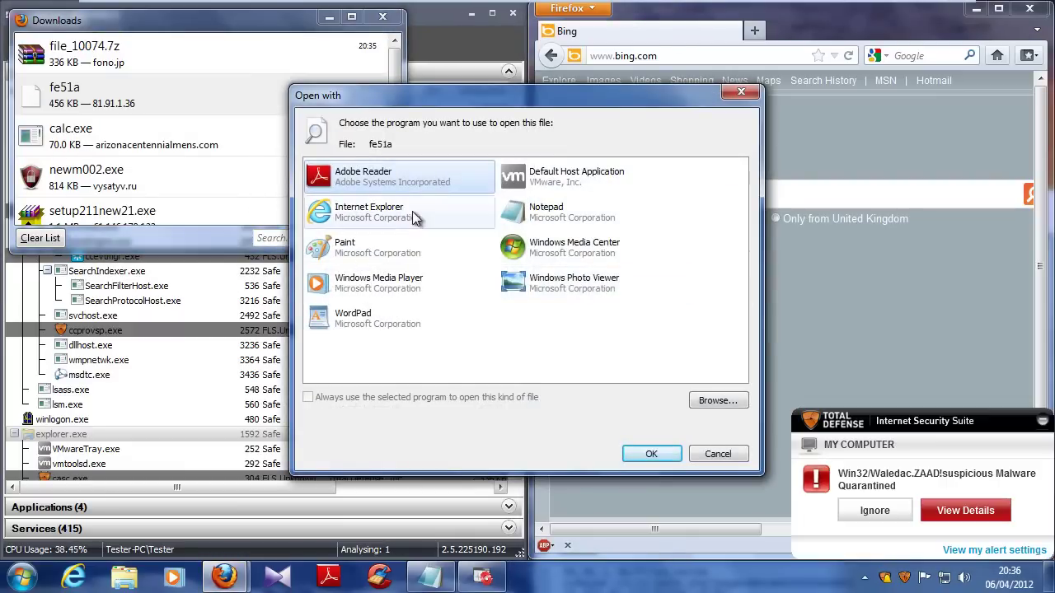
{"action": "left_click", "coordinate": [592, 212]}
{"action": "left_click", "coordinate": [651, 454]}
{"action": "left_click", "coordinate": [577, 303]}
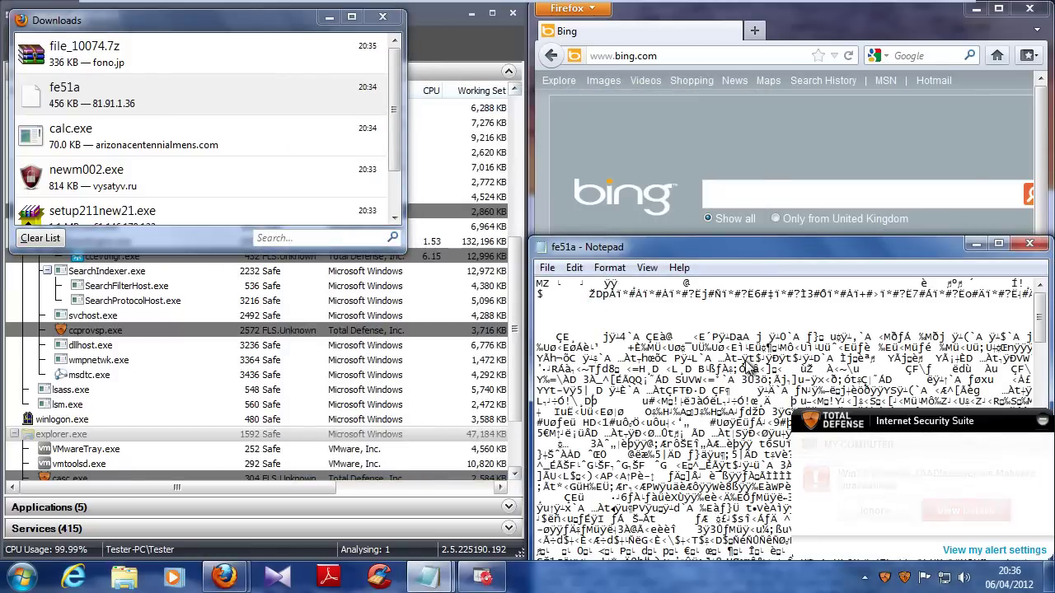
View the Total Defense threat protection report from the alert and close the suite's window
{"action": "left_click", "coordinate": [998, 511]}
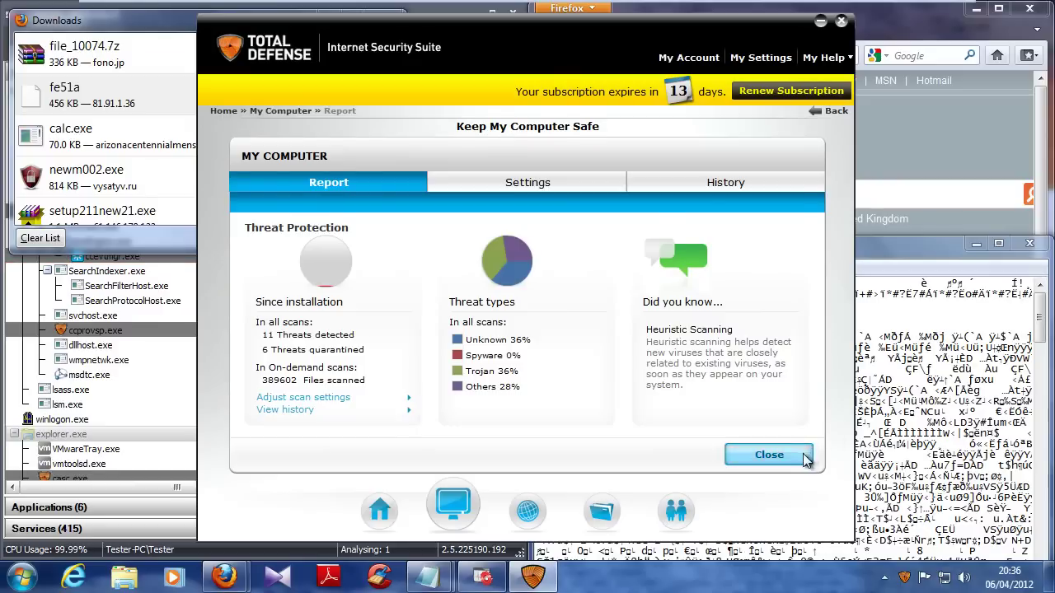
{"action": "left_click", "coordinate": [767, 456]}
{"action": "left_click", "coordinate": [841, 21]}
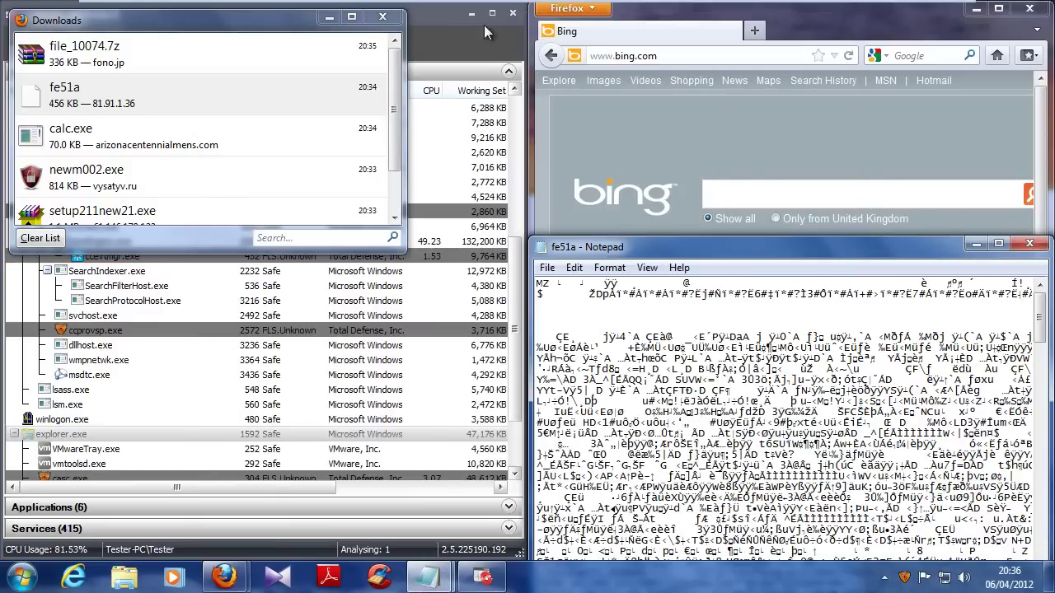
Clear Firefox's download list and close the Downloads window
{"action": "left_click", "coordinate": [41, 239]}
{"action": "left_click", "coordinate": [383, 17]}
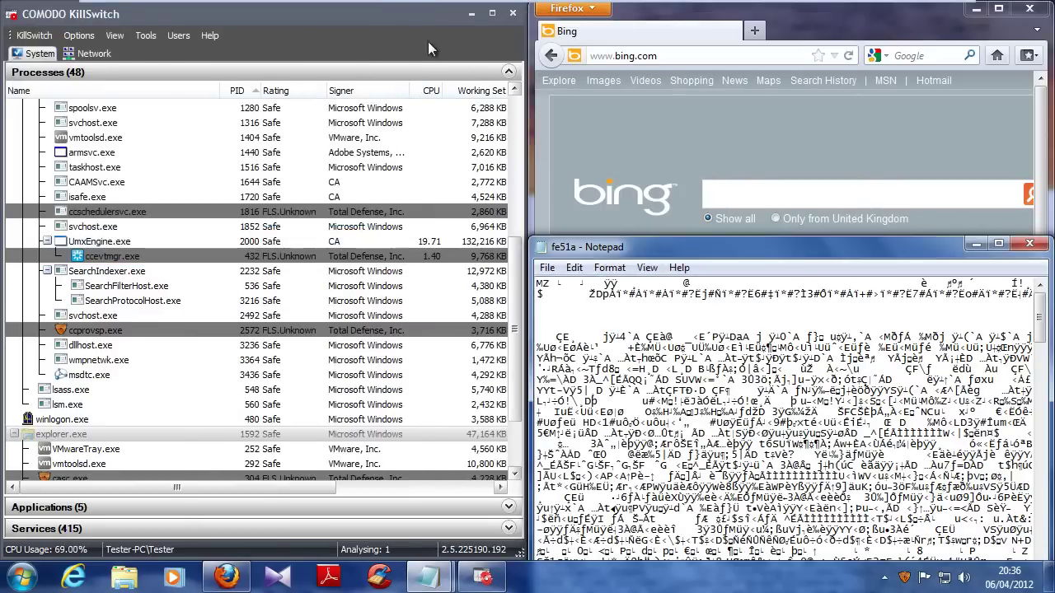
{"action": "left_click", "coordinate": [659, 56]}
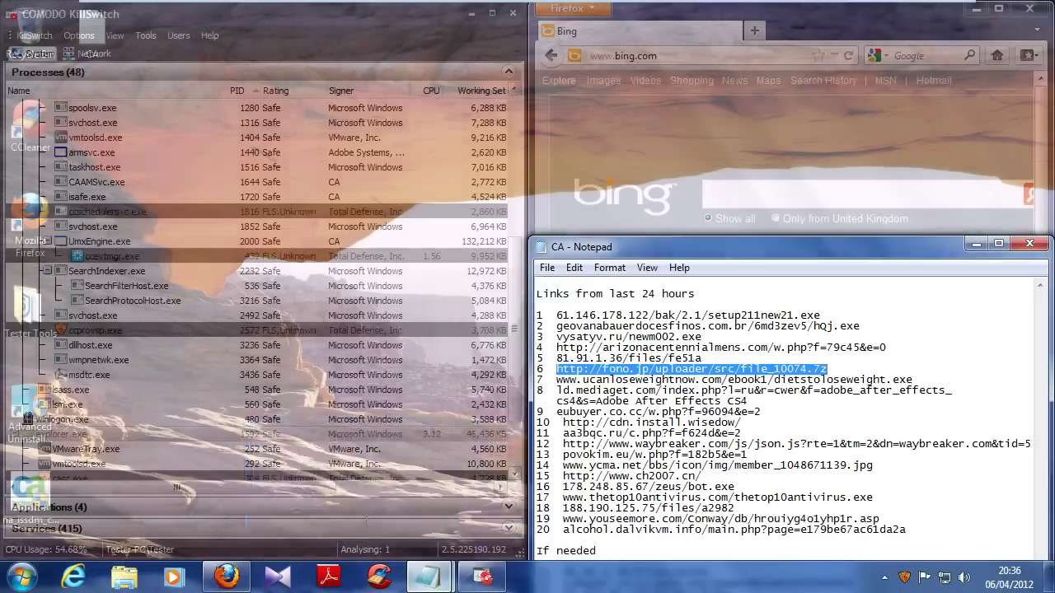
{"action": "left_click", "coordinate": [321, 486]}
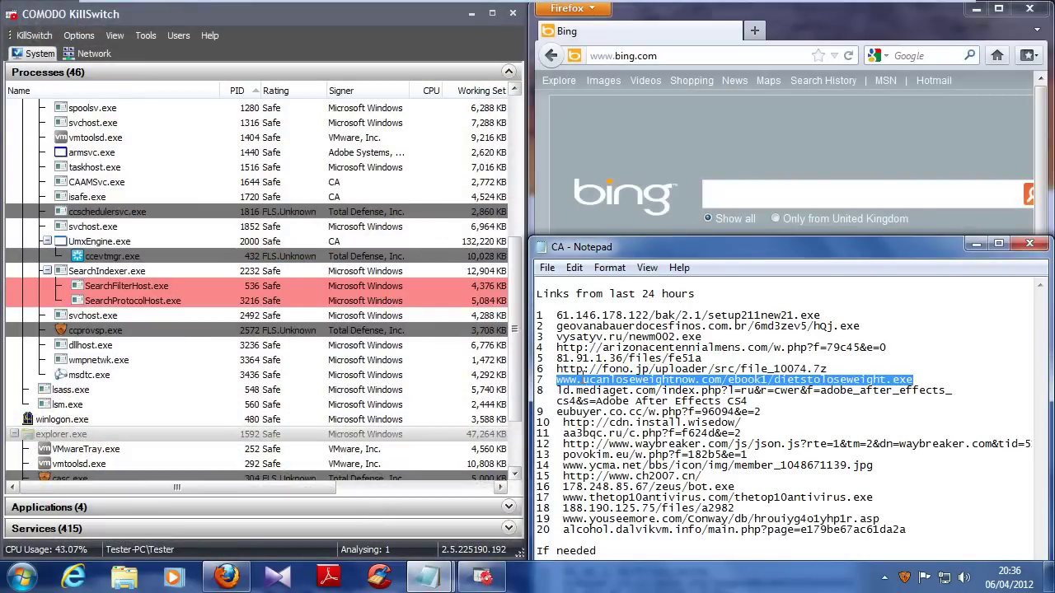
{"action": "left_click", "coordinate": [659, 55]}
{"action": "left_click", "coordinate": [658, 55]}
{"action": "type", "text": "www.ucanloseweightnow.com/ebook1/dietstoloseweight.exe"}
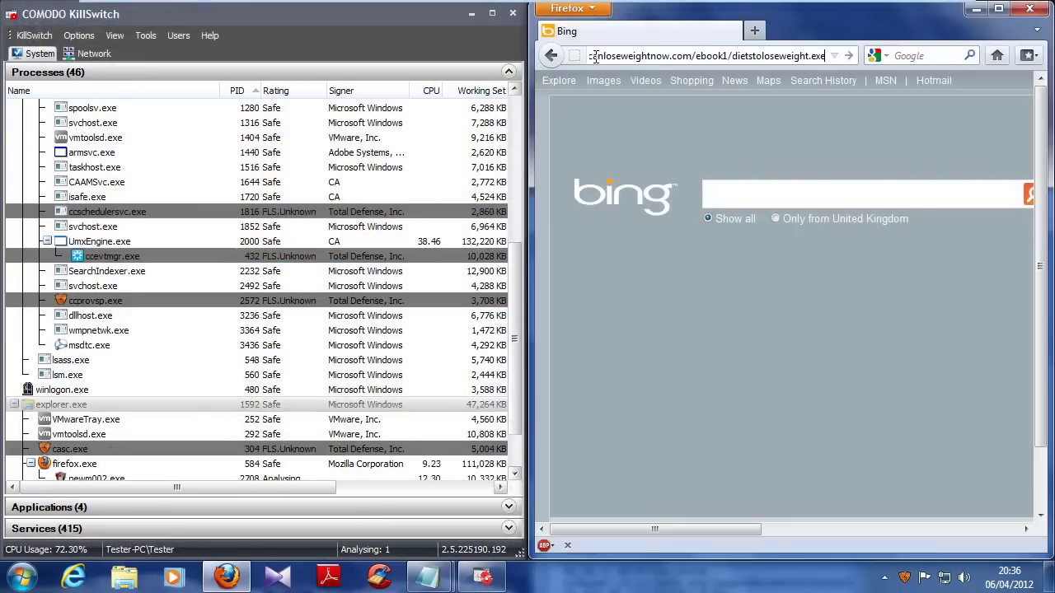
{"action": "key", "text": "Return"}
Look through the contents of fe51a in Notepad and close the file
{"action": "mouse_move", "coordinate": [428, 590]}
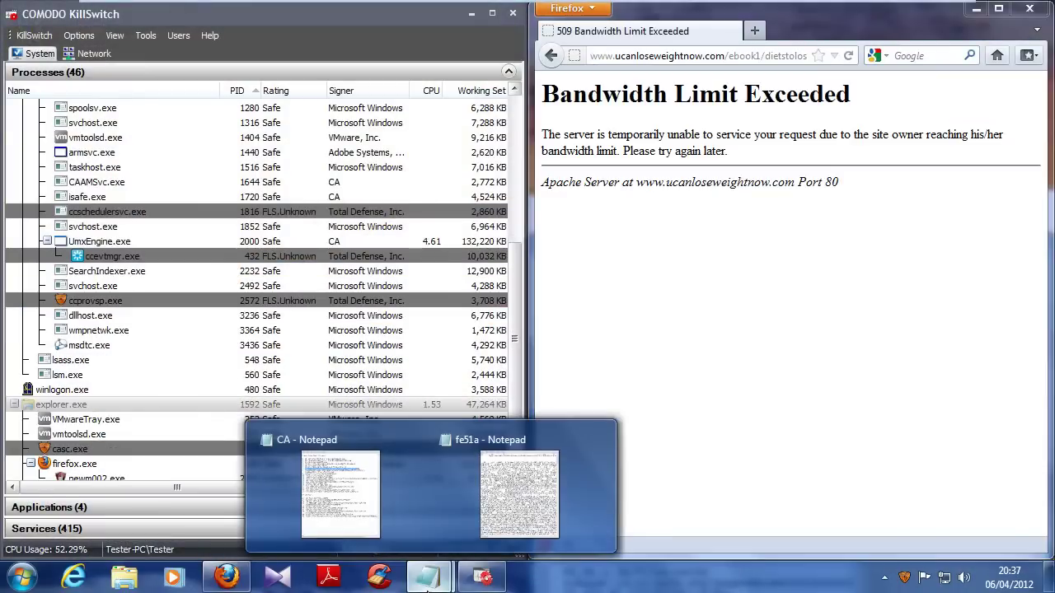
{"action": "left_click", "coordinate": [502, 511]}
{"action": "scroll", "coordinate": [790, 421], "scroll_direction": "down", "scroll_amount": 7}
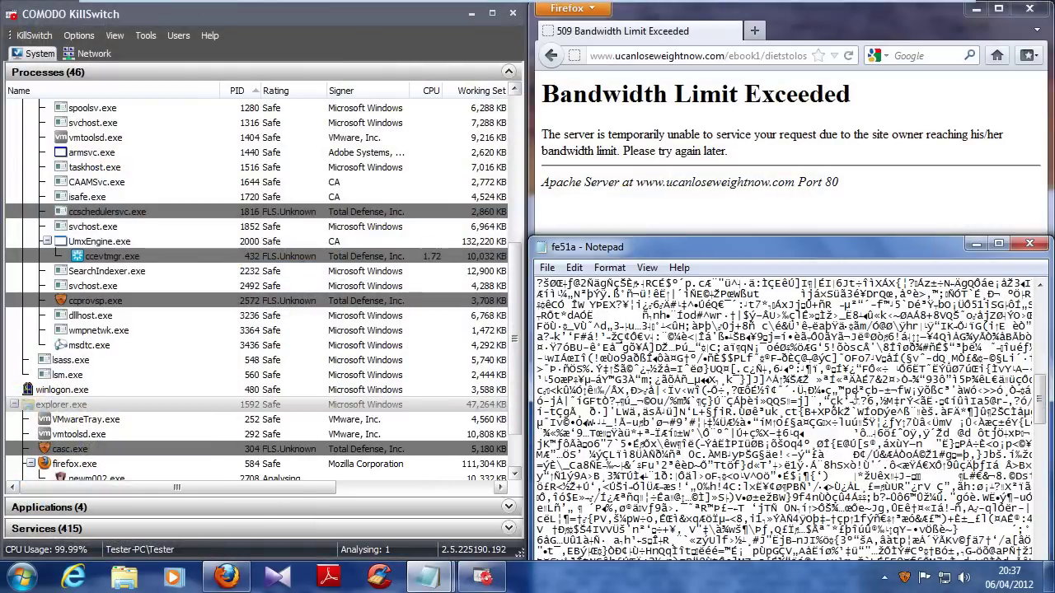
{"action": "left_click", "coordinate": [1031, 244]}
Copy link 8 from the CA list, load it in Firefox and save adobe_after_effects_cs4.exe
{"action": "left_click", "coordinate": [432, 580]}
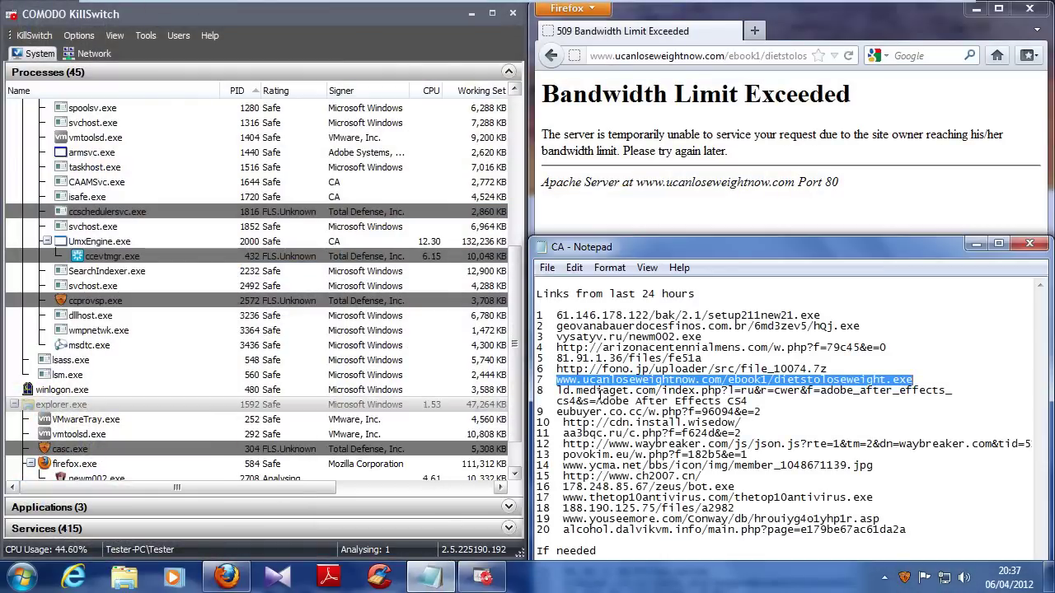
{"action": "left_click_drag", "start_coordinate": [558, 391], "coordinate": [750, 402]}
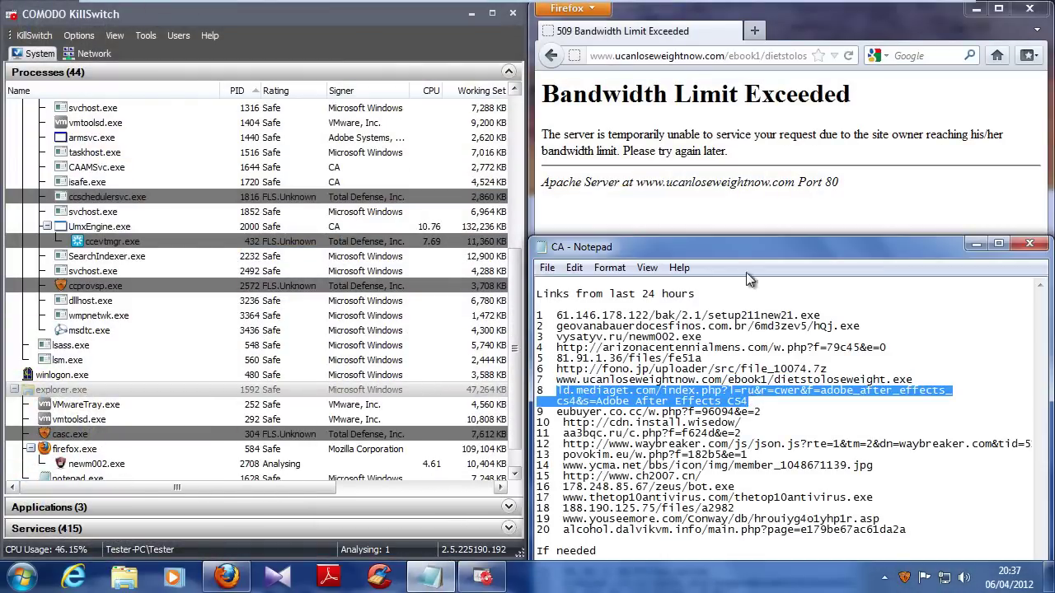
{"action": "left_click", "coordinate": [672, 53]}
{"action": "type", "text": "ld.mediaget.com/index.php?l=ru&r=cwer&f=adobe_after_effects_cs4&s=Adobe After Effects CS4"}
{"action": "key", "text": "Return"}
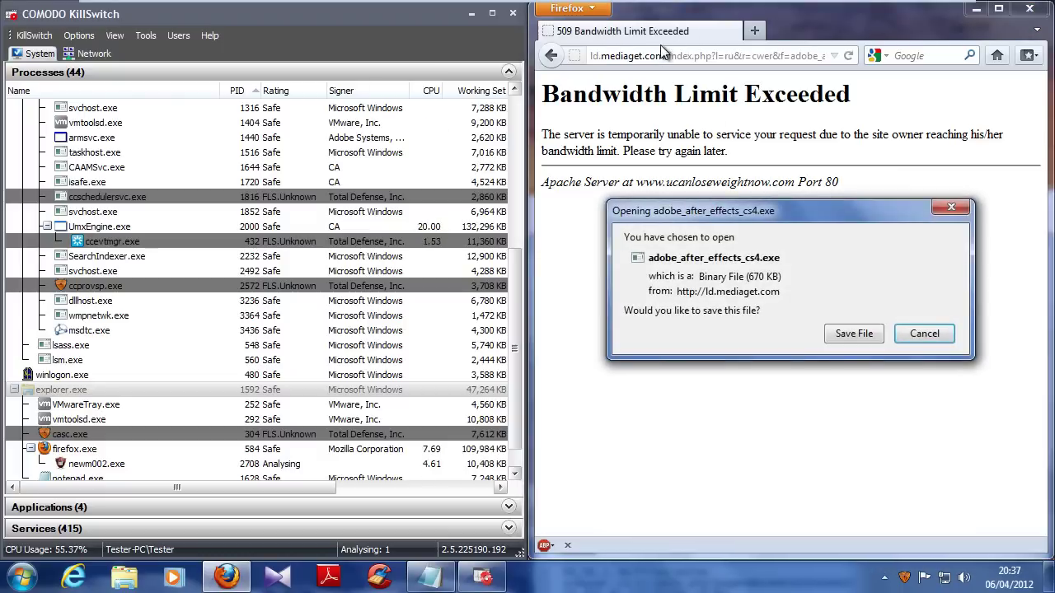
{"action": "left_click", "coordinate": [853, 334]}
Copy link 9 from the CA list and load eubuyer.co.cc/w.php?f=96094&e=2 in Firefox
{"action": "left_click", "coordinate": [432, 579]}
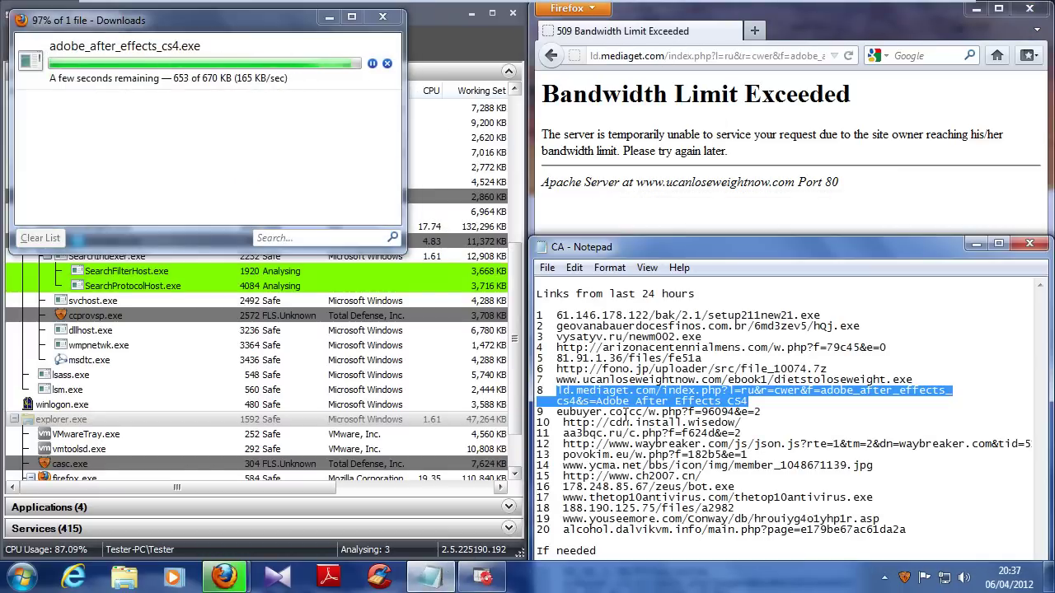
{"action": "left_click_drag", "start_coordinate": [558, 412], "coordinate": [760, 412]}
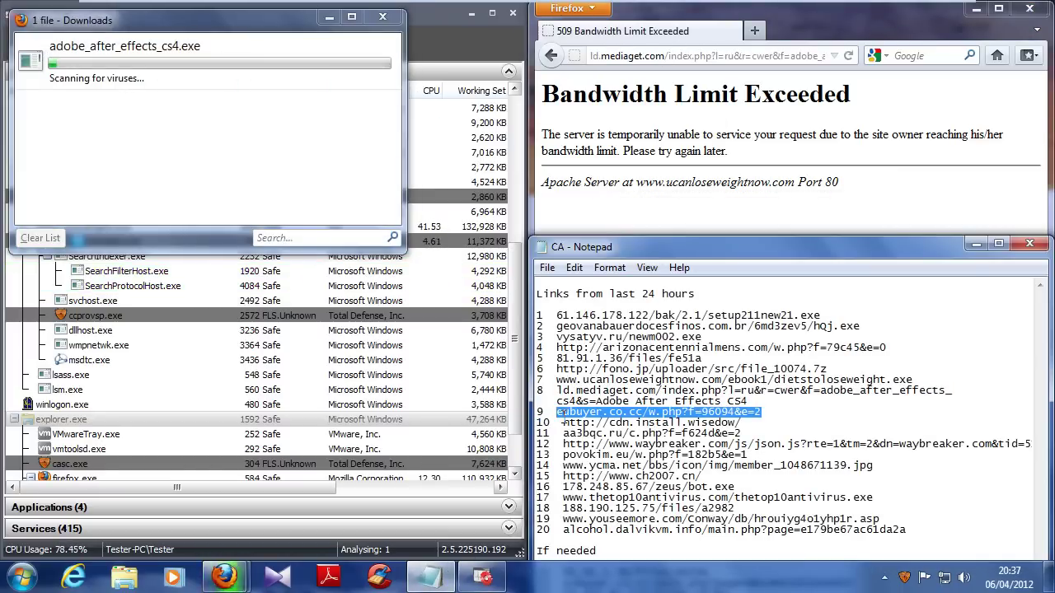
{"action": "key", "text": "ctrl+c"}
{"action": "left_click", "coordinate": [623, 55]}
{"action": "key", "text": "ctrl+v"}
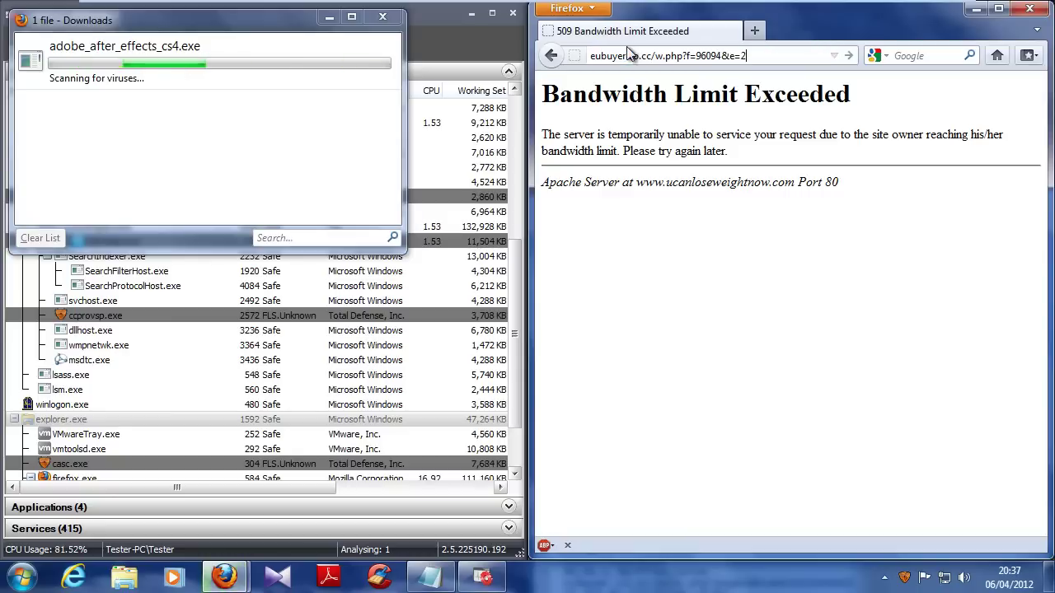
{"action": "key", "text": "Return"}
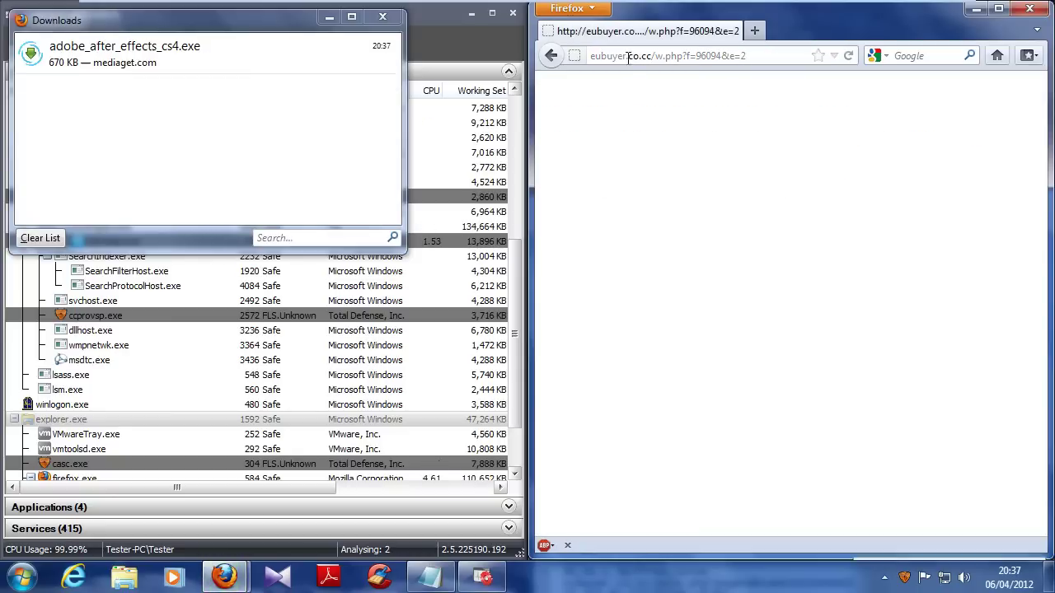
Run the downloaded adobe_after_effects_cs4.exe, allowing it in the Total Defense alert, and start the MediaGet installation
{"action": "left_click", "coordinate": [116, 54]}
{"action": "right_click", "coordinate": [116, 54]}
{"action": "left_click", "coordinate": [152, 66]}
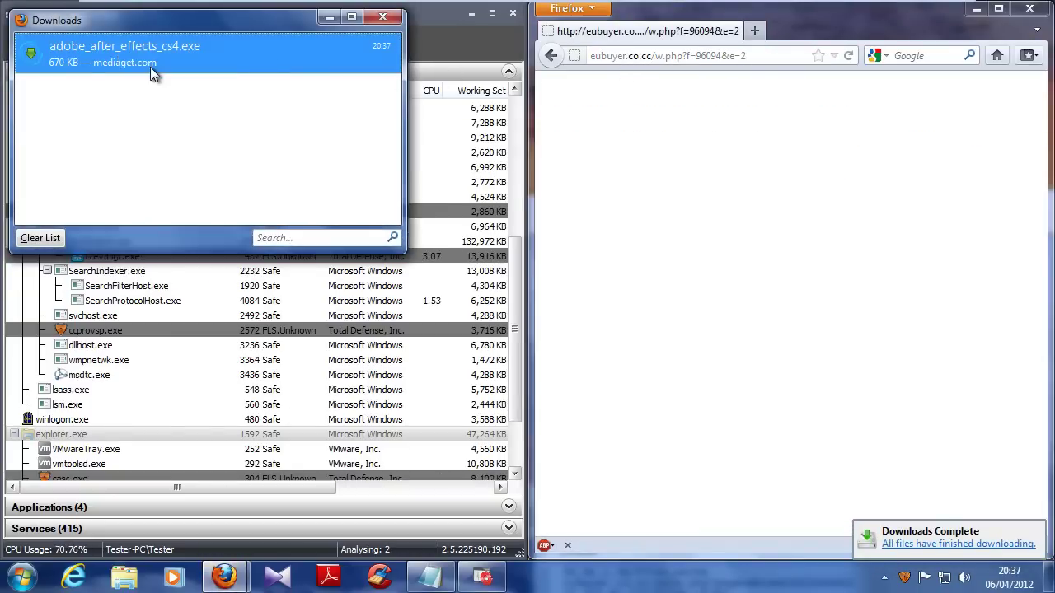
{"action": "left_click", "coordinate": [556, 300]}
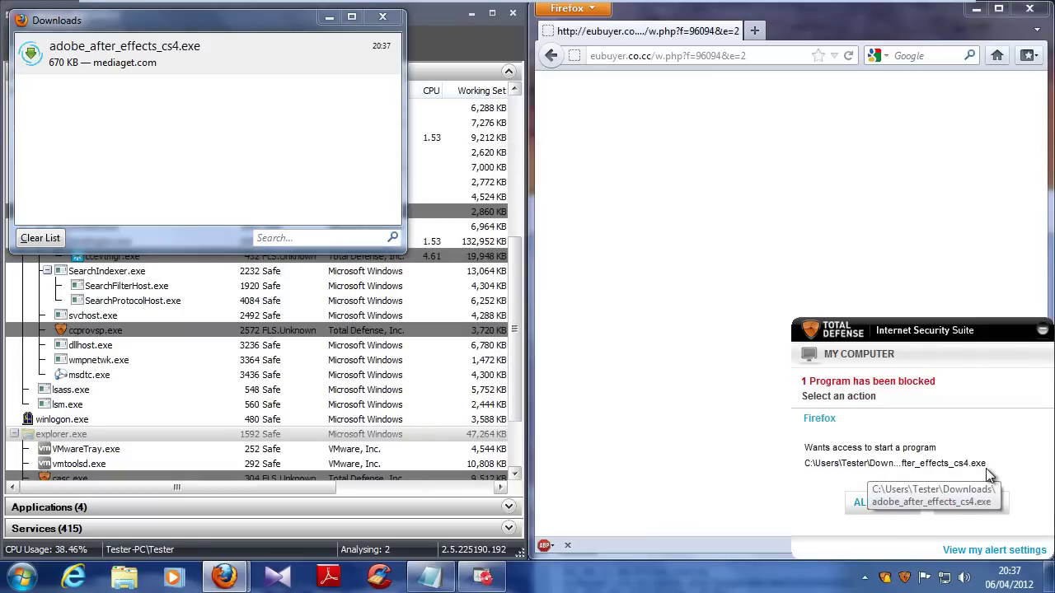
{"action": "left_click", "coordinate": [874, 502]}
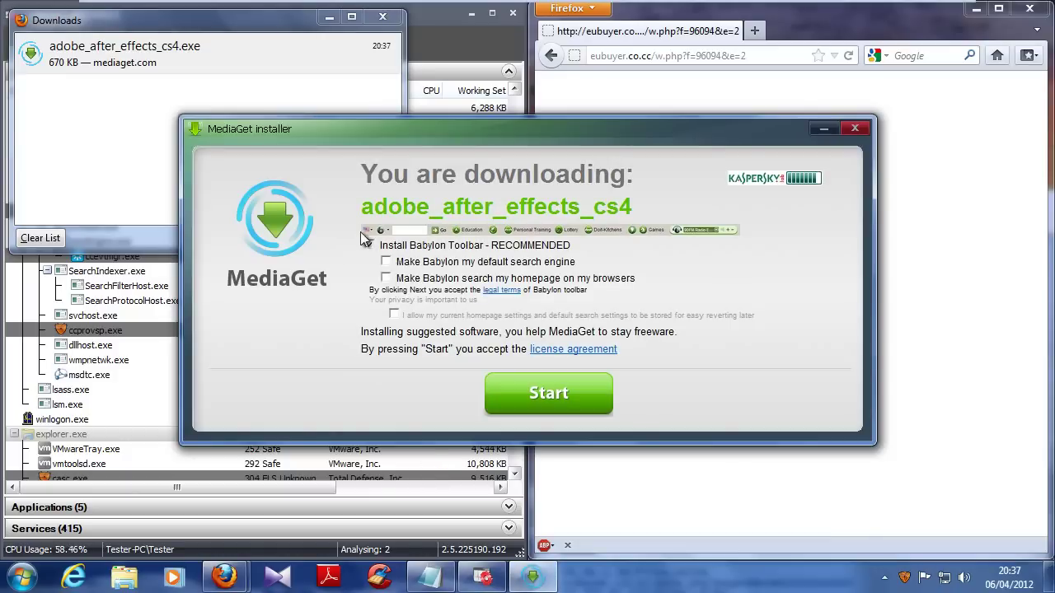
{"action": "left_click", "coordinate": [523, 391]}
{"action": "left_click", "coordinate": [815, 131]}
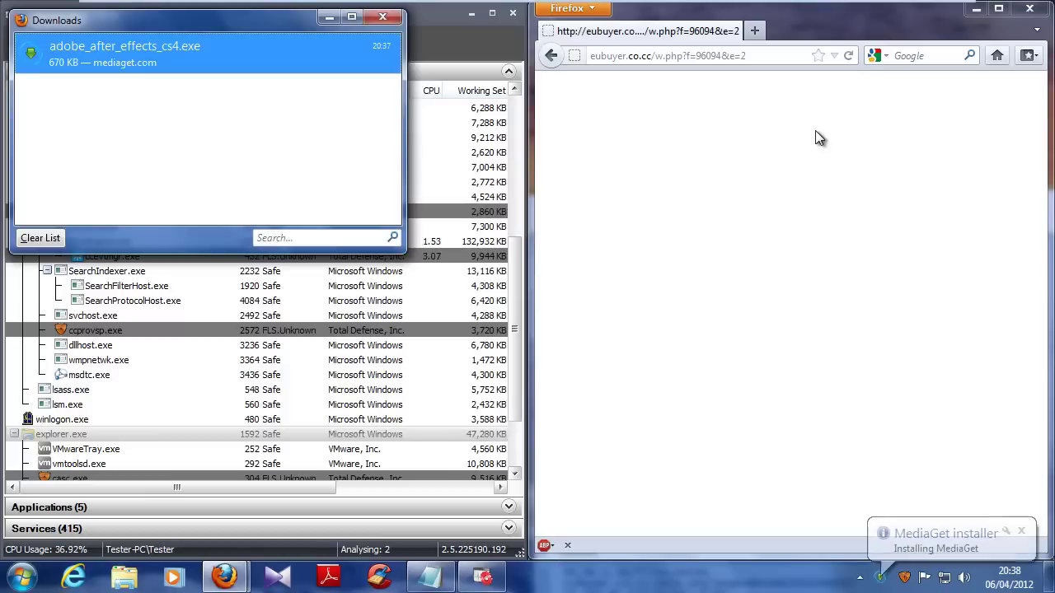
{"action": "left_click", "coordinate": [849, 57]}
{"action": "left_click", "coordinate": [425, 582]}
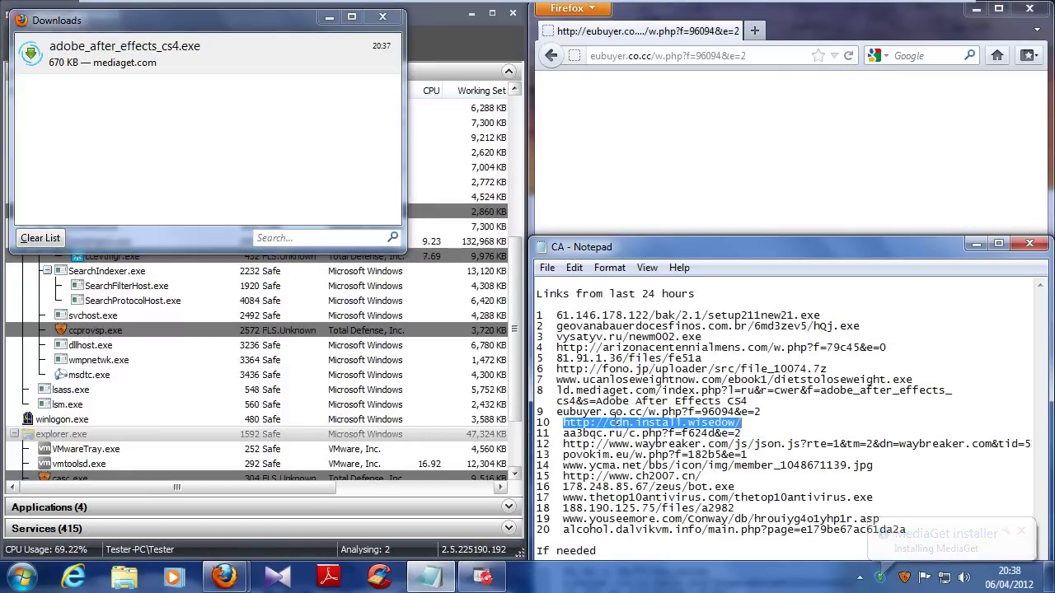
{"action": "left_click", "coordinate": [642, 58]}
{"action": "key", "text": "ctrl+v"}
{"action": "key", "text": "Return"}
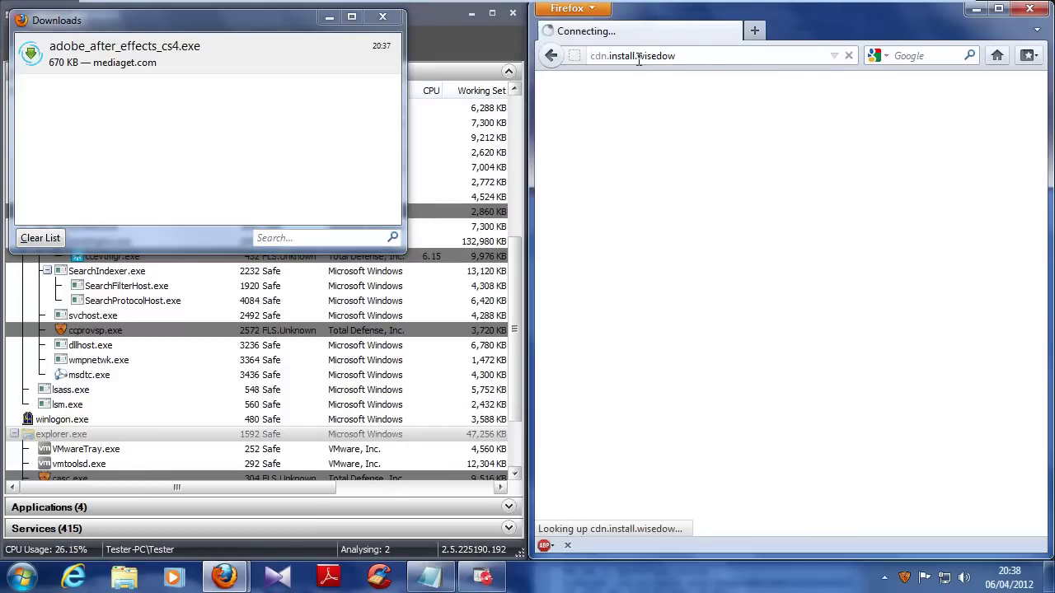
Copy link 11 from the CA list and load aa3bqc.ru/c.php?f=f624d&e=2 in Firefox
{"action": "key", "text": "alt+Tab"}
{"action": "left_click_drag", "start_coordinate": [563, 433], "coordinate": [668, 434]}
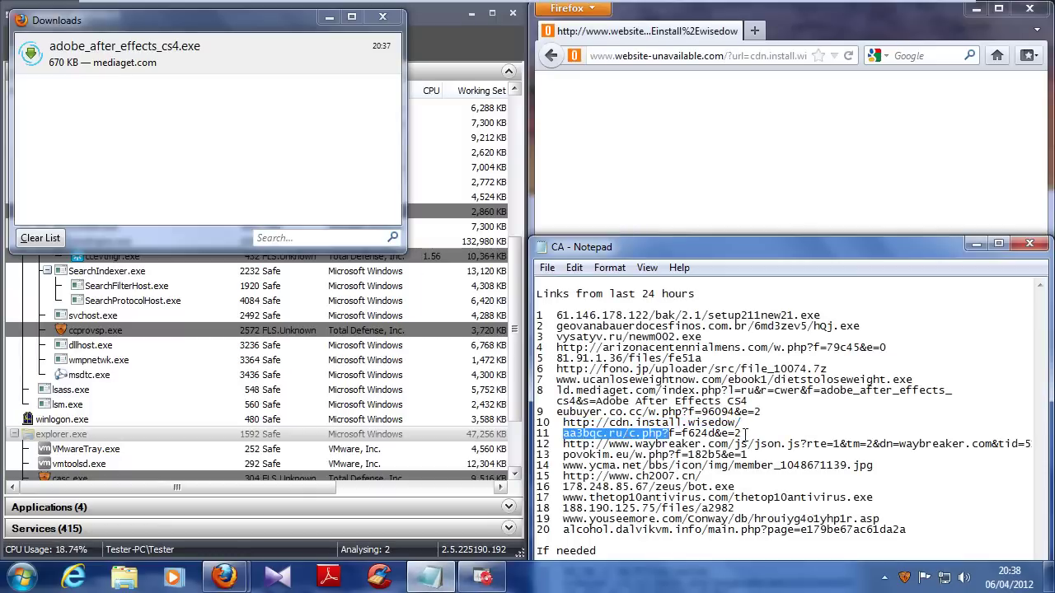
{"action": "left_click_drag", "start_coordinate": [746, 433], "coordinate": [576, 433]}
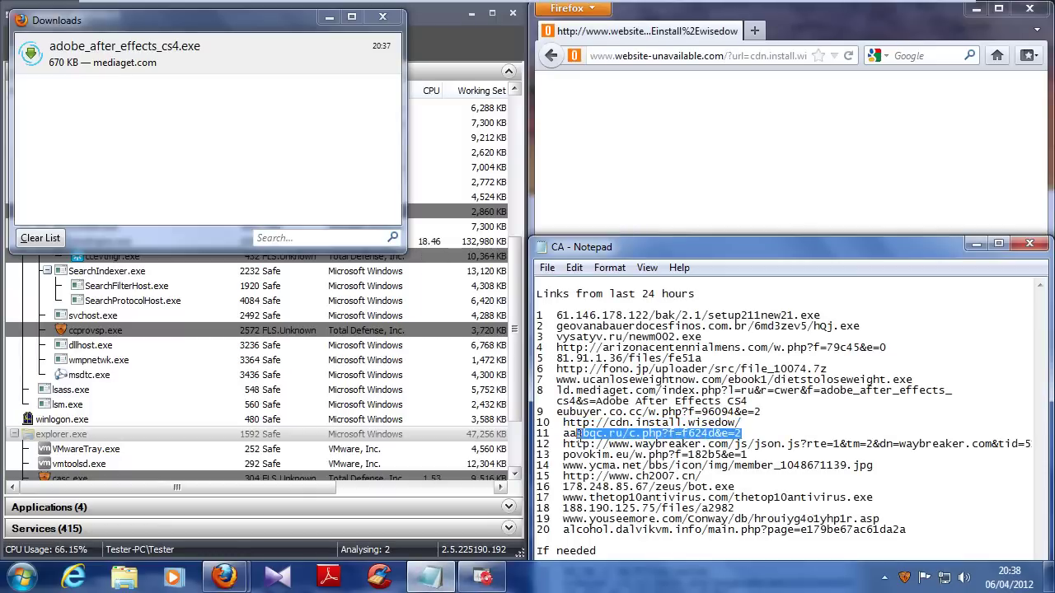
{"action": "left_click", "coordinate": [797, 31]}
{"action": "left_click", "coordinate": [693, 55]}
{"action": "key", "text": "ctrl+v"}
{"action": "key", "text": "Return"}
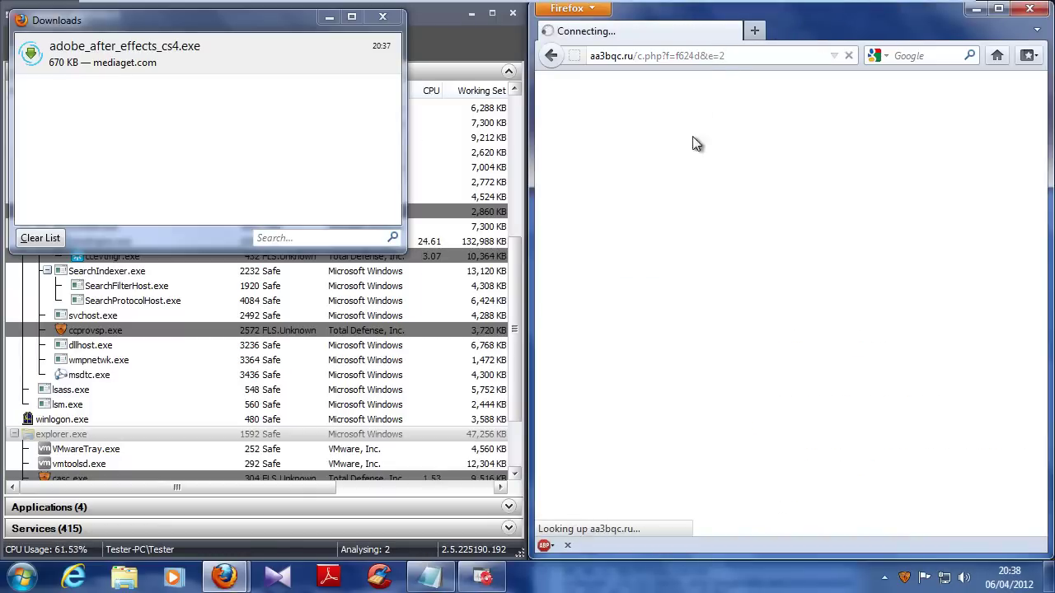
{"action": "left_click", "coordinate": [415, 576]}
{"action": "left_click_drag", "start_coordinate": [563, 443], "coordinate": [1041, 444]}
{"action": "left_click_drag", "start_coordinate": [959, 444], "coordinate": [502, 450]}
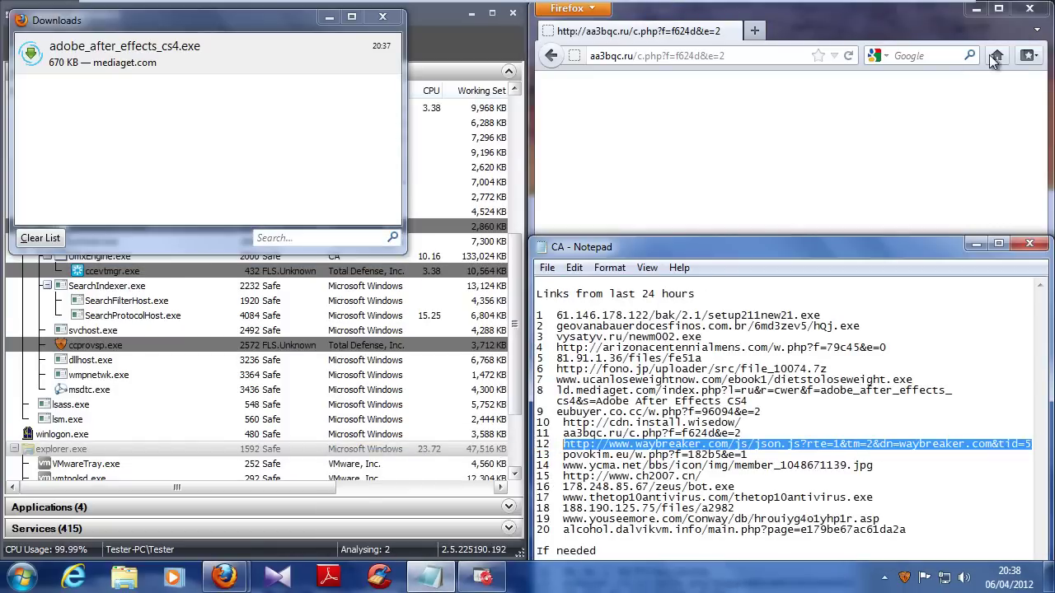
{"action": "left_click", "coordinate": [864, 123]}
{"action": "key", "text": "ctrl+v"}
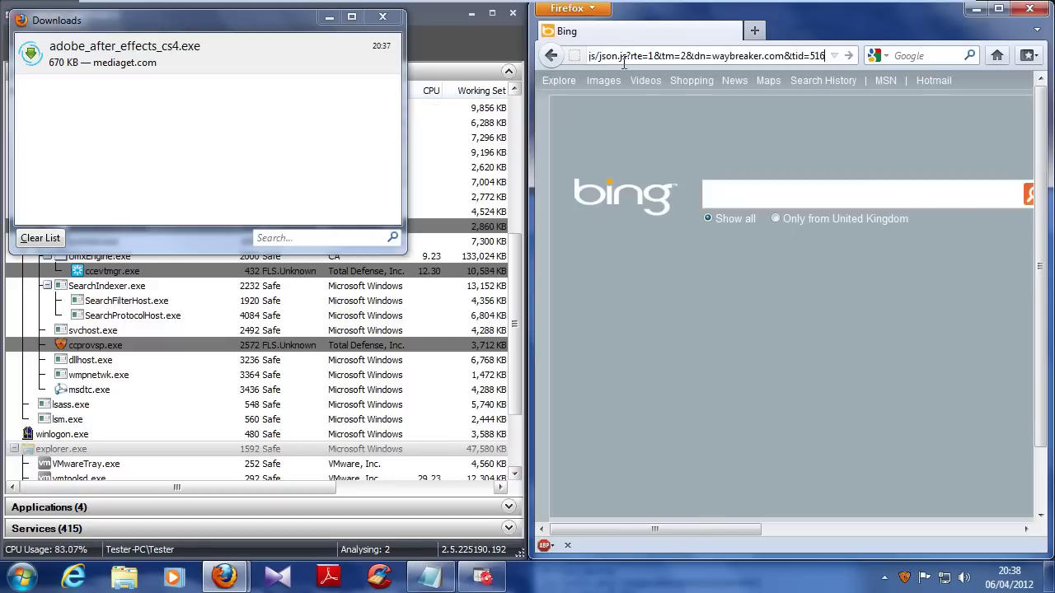
{"action": "key", "text": "Return"}
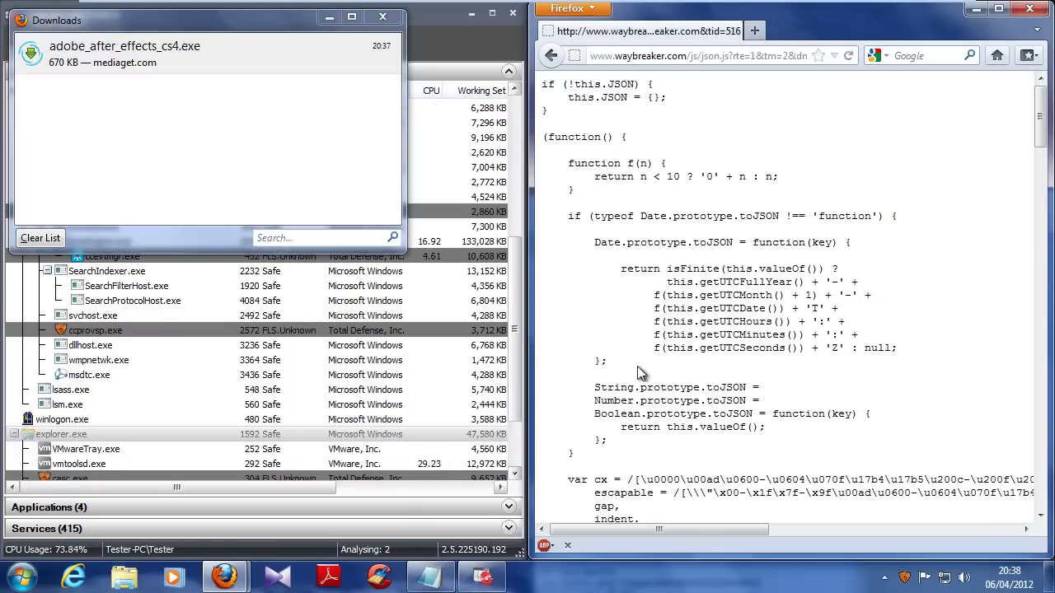
{"action": "scroll", "coordinate": [655, 446], "scroll_direction": "down", "scroll_amount": 20}
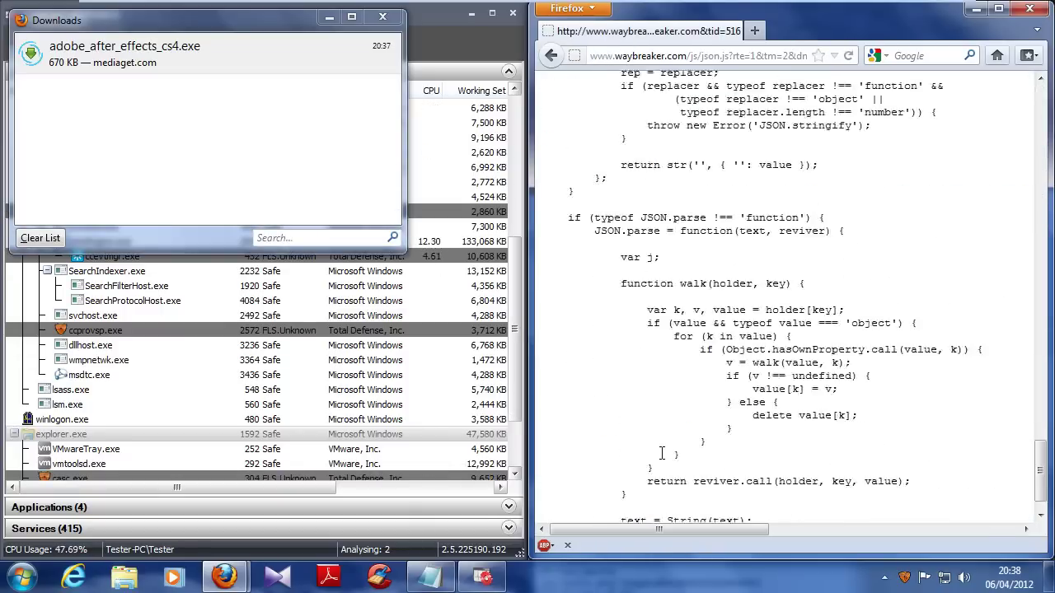
Copy link 13 from the CA list, load povokim.eu/w.php?f=182b5&e=1 in Firefox and ignore the attack site warning
{"action": "left_click", "coordinate": [431, 577]}
{"action": "key", "text": "Right"}
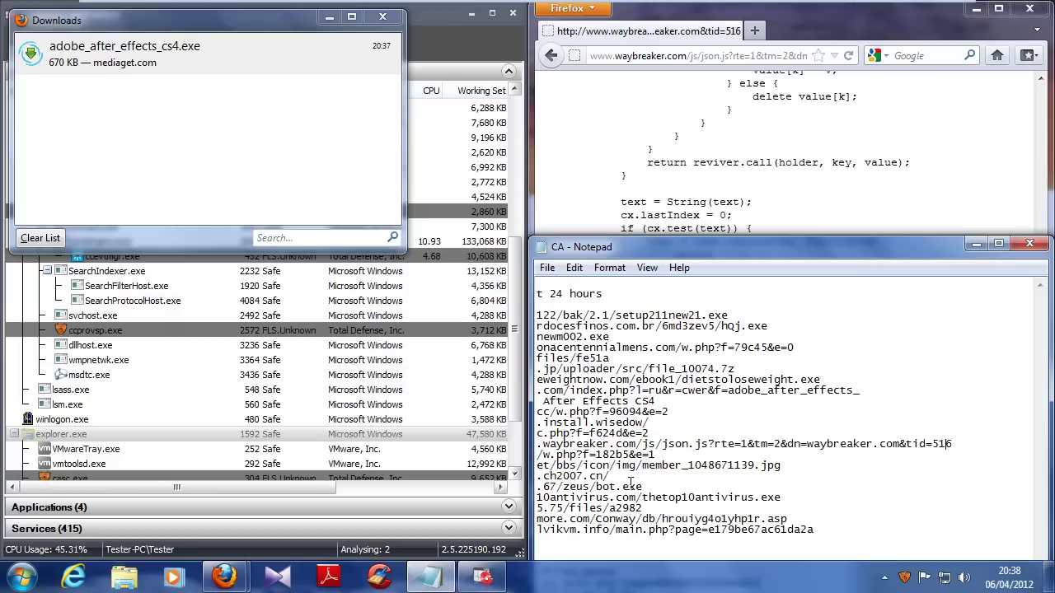
{"action": "left_click_drag", "start_coordinate": [655, 454], "coordinate": [545, 454]}
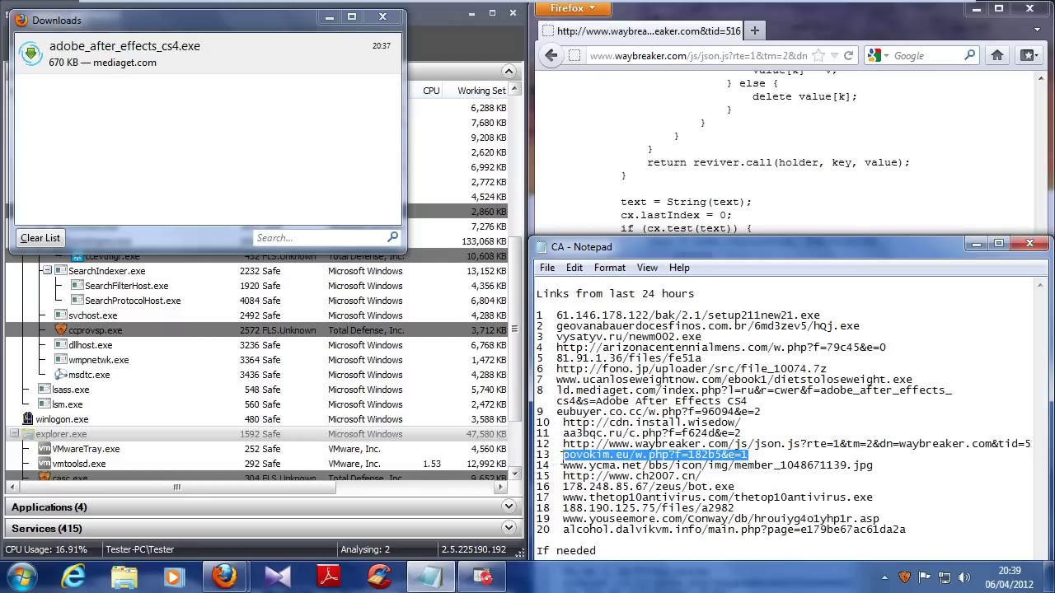
{"action": "key", "text": "ctrl+c"}
{"action": "left_click", "coordinate": [660, 55]}
{"action": "key", "text": "ctrl+v"}
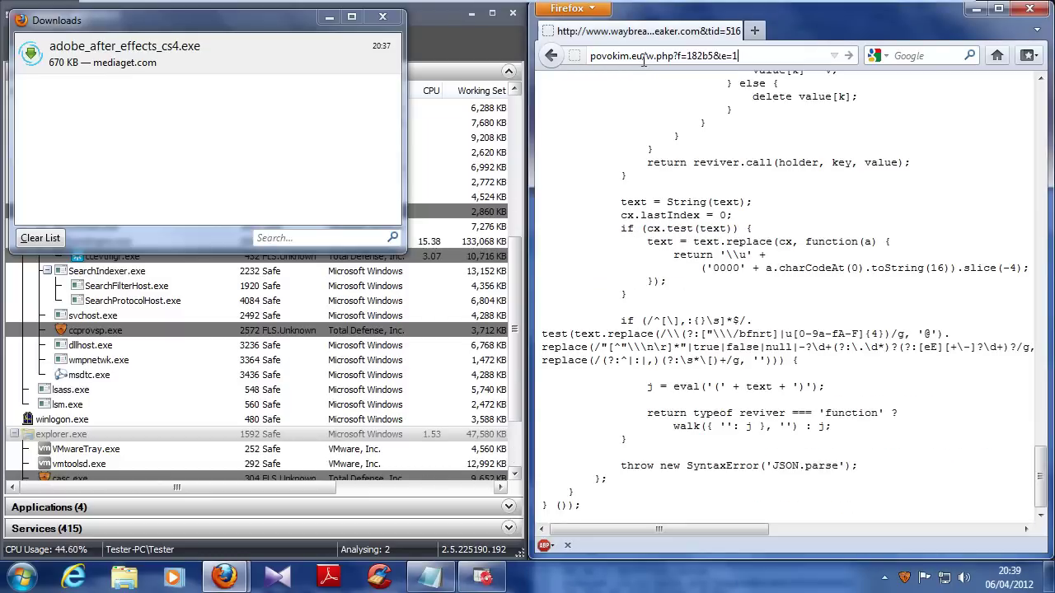
{"action": "key", "text": "Return"}
{"action": "left_click", "coordinate": [973, 372]}
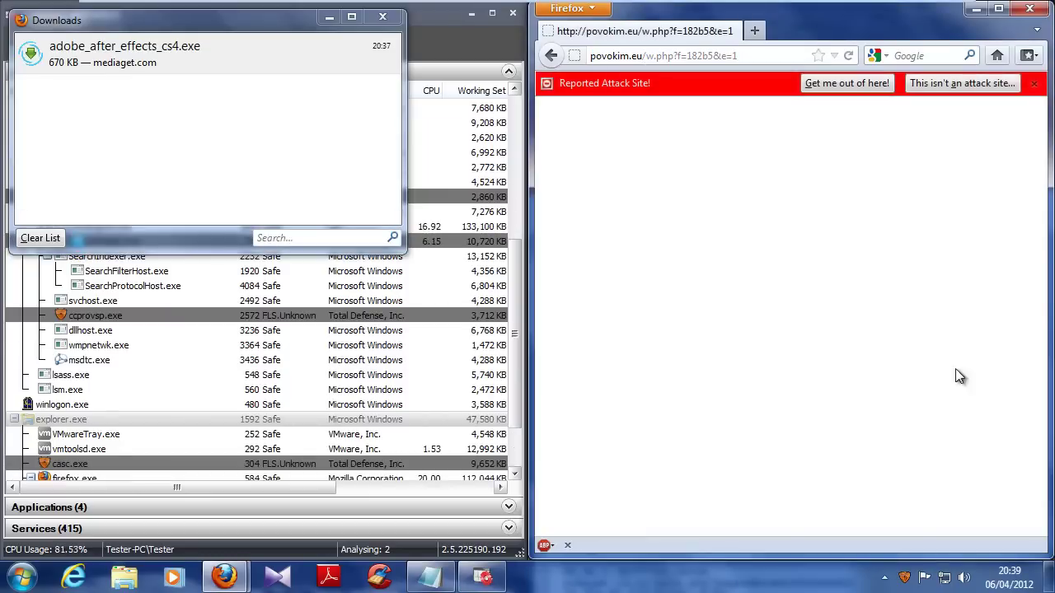
{"action": "left_click", "coordinate": [41, 239]}
{"action": "left_click", "coordinate": [382, 18]}
{"action": "left_click", "coordinate": [428, 577]}
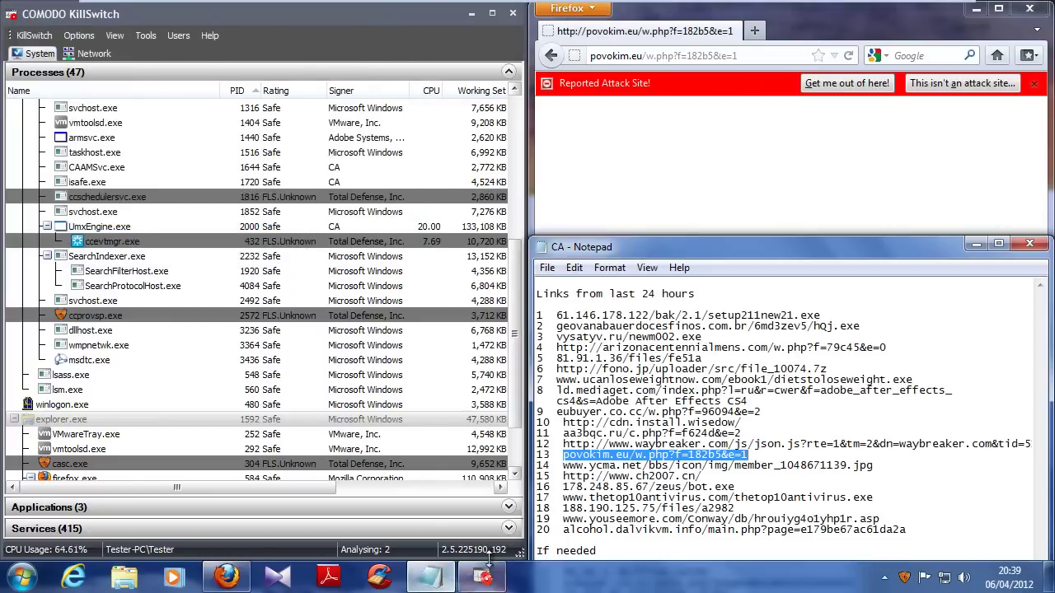
{"action": "left_click_drag", "start_coordinate": [563, 466], "coordinate": [890, 463]}
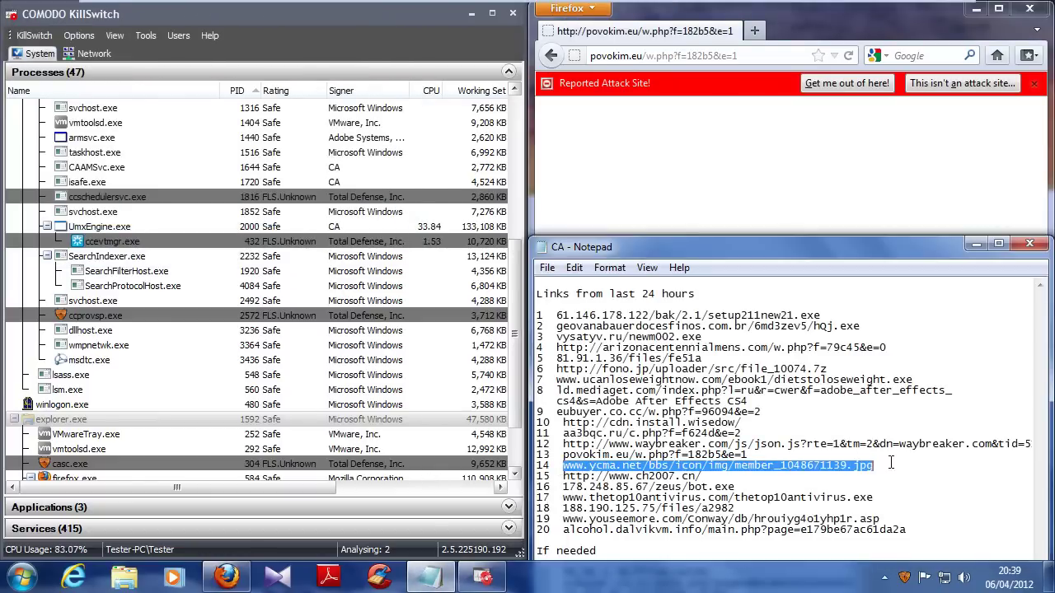
{"action": "double_click", "coordinate": [750, 29]}
{"action": "key", "text": "ctrl+v"}
{"action": "key", "text": "Return"}
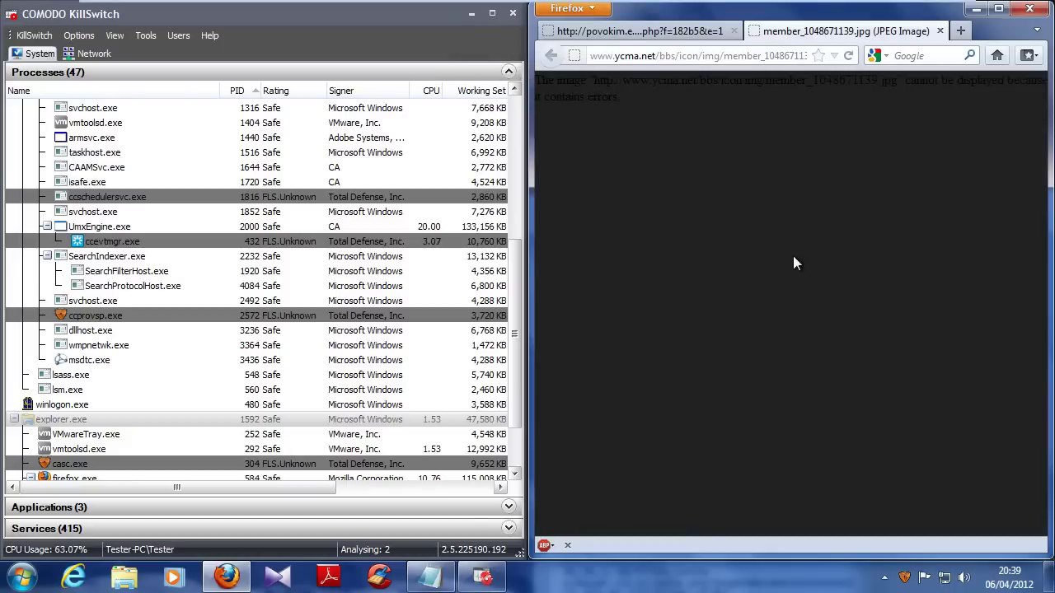
{"action": "left_click", "coordinate": [431, 577]}
{"action": "left_click_drag", "start_coordinate": [561, 477], "coordinate": [719, 477]}
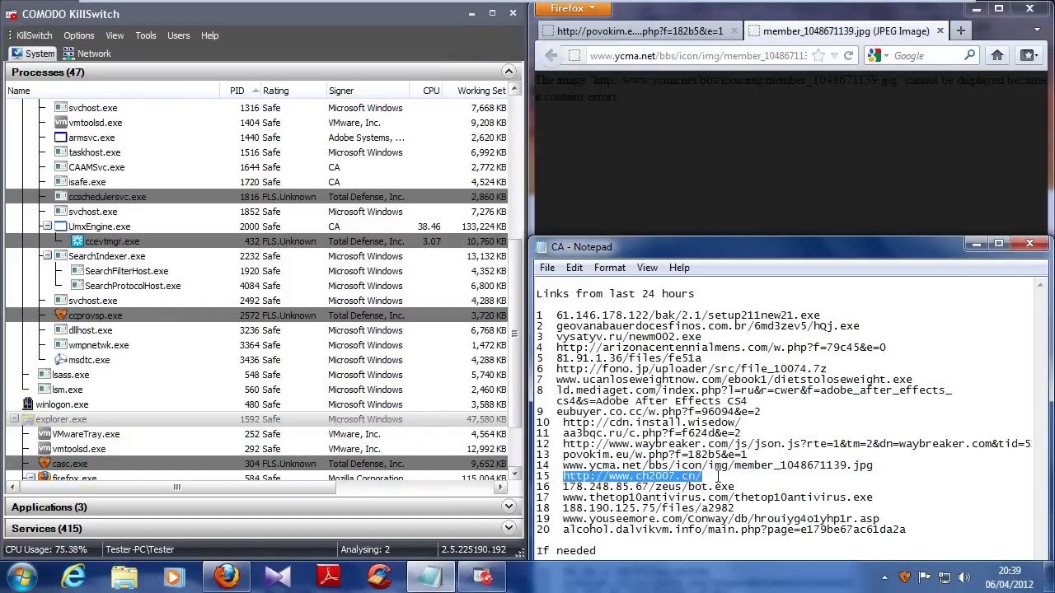
{"action": "left_click", "coordinate": [747, 114]}
{"action": "key", "text": "ctrl+l"}
{"action": "key", "text": "ctrl+v"}
{"action": "key", "text": "Return"}
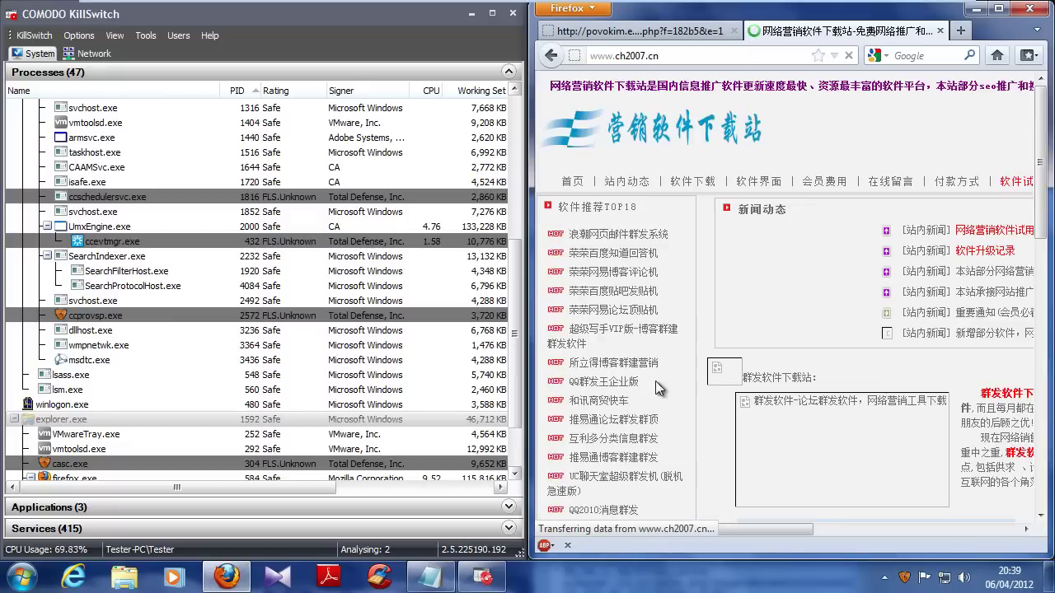
{"action": "left_click", "coordinate": [614, 234]}
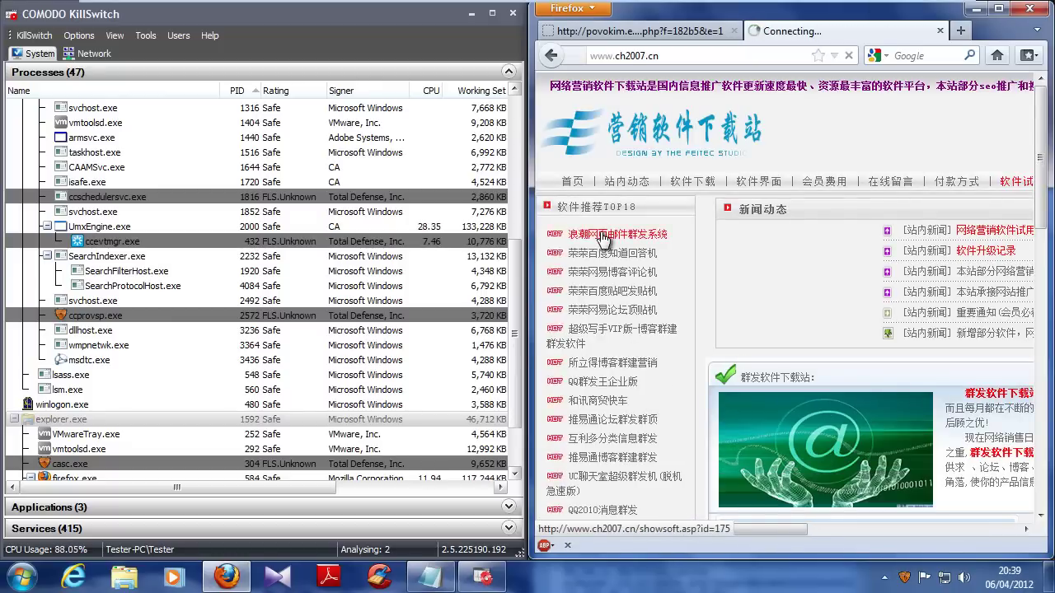
Copy link 16 from the CA list, load 178.248.85.67/zeus/bot.exe in the povokim.eu tab and save bot.exe
{"action": "key", "text": "alt+Tab"}
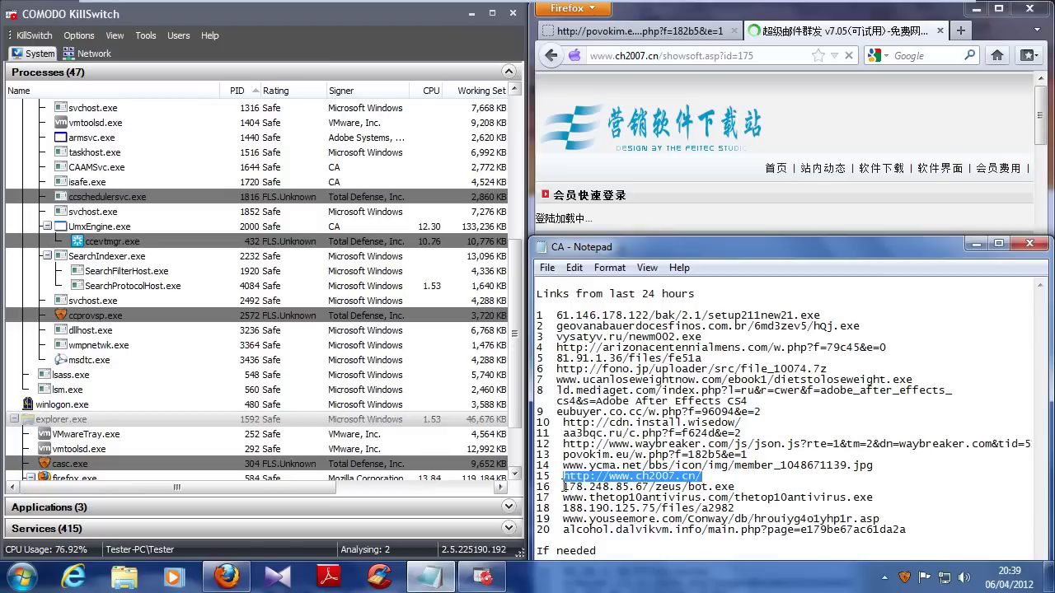
{"action": "left_click_drag", "start_coordinate": [564, 488], "coordinate": [736, 487]}
{"action": "left_click", "coordinate": [610, 31]}
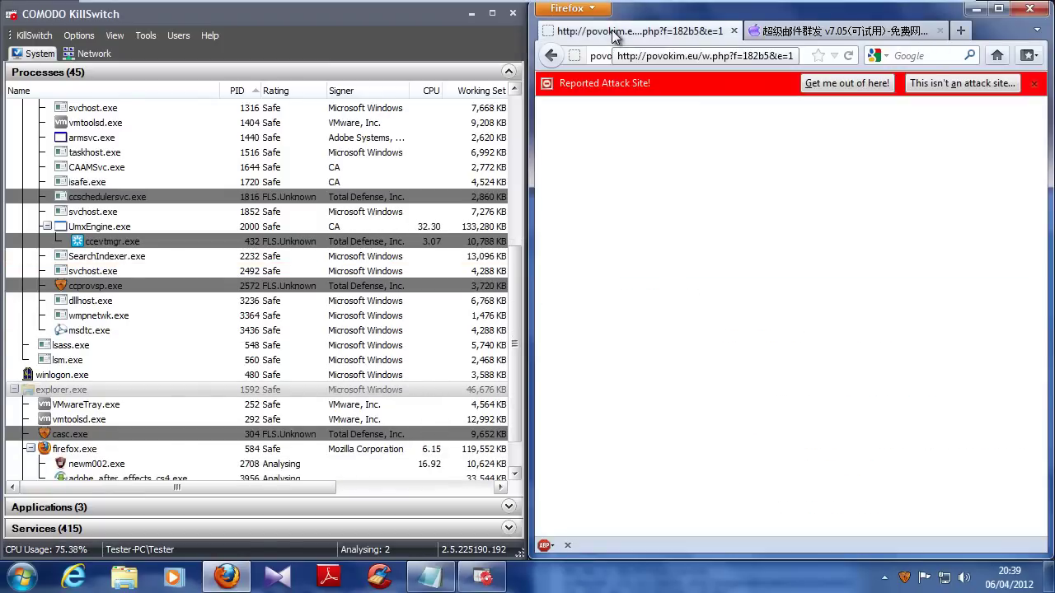
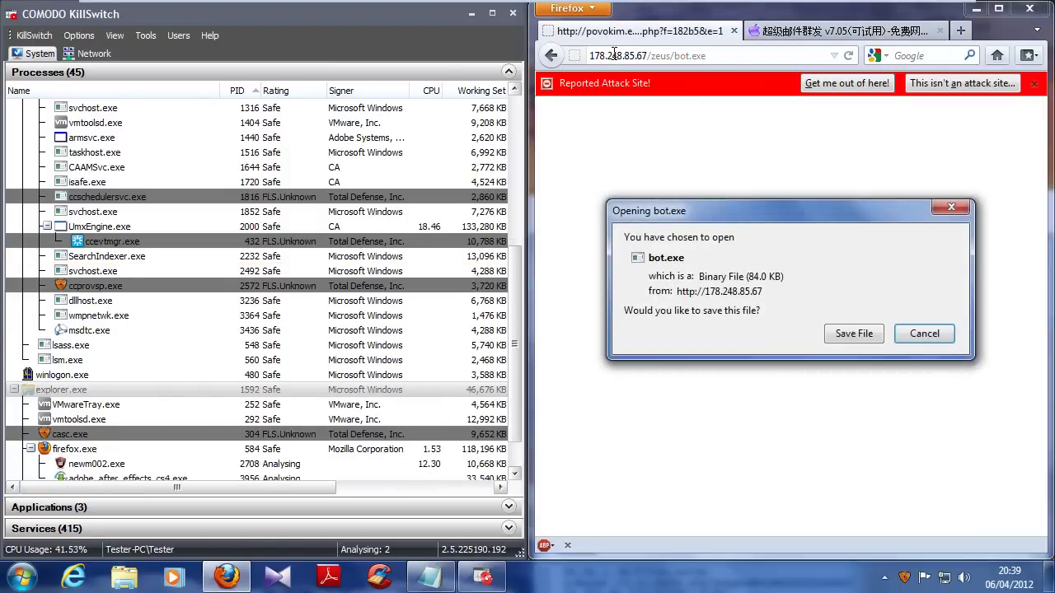
{"action": "left_click", "coordinate": [872, 340]}
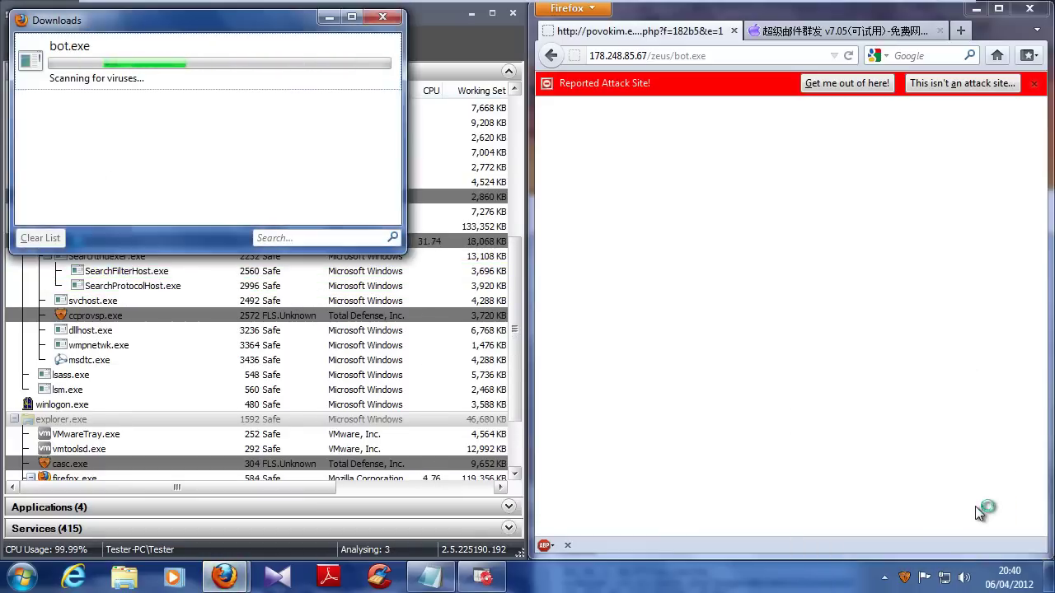
Check the threat protection report in Total Defense Internet Security Suite and close its window
{"action": "left_click", "coordinate": [981, 512]}
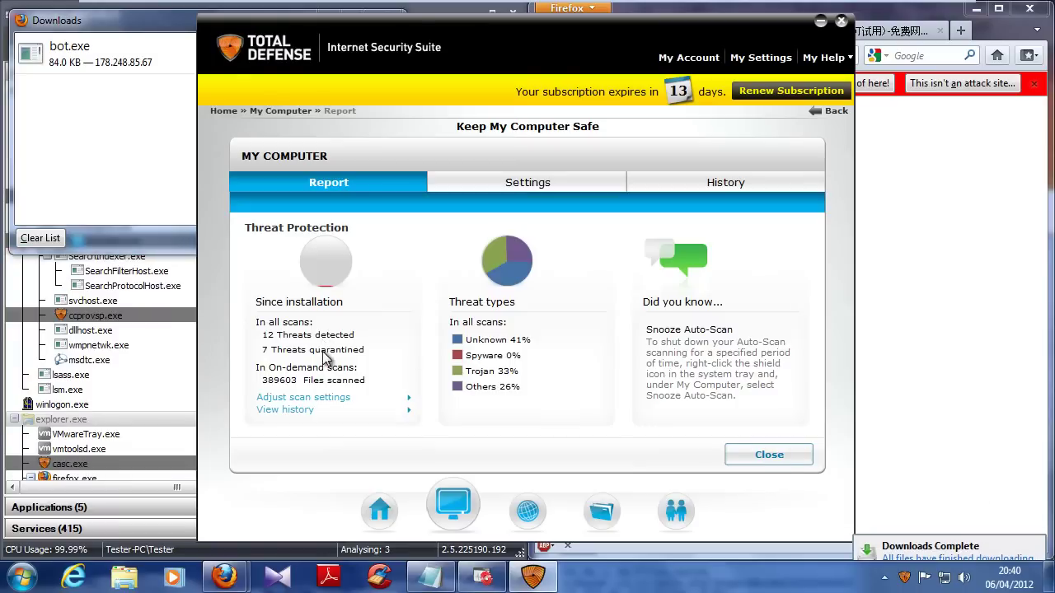
{"action": "left_click", "coordinate": [769, 454]}
{"action": "left_click", "coordinate": [841, 21]}
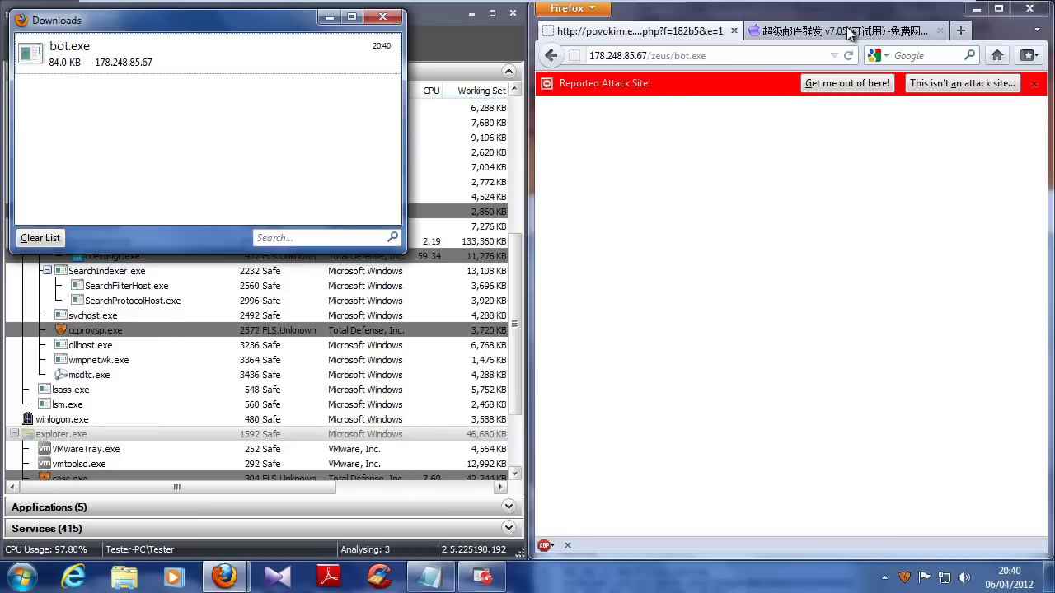
Close the povokim.eu tab and download cj_youjian.zip from the ch2007.cn program page, opening it with WinRAR
{"action": "left_click", "coordinate": [734, 31]}
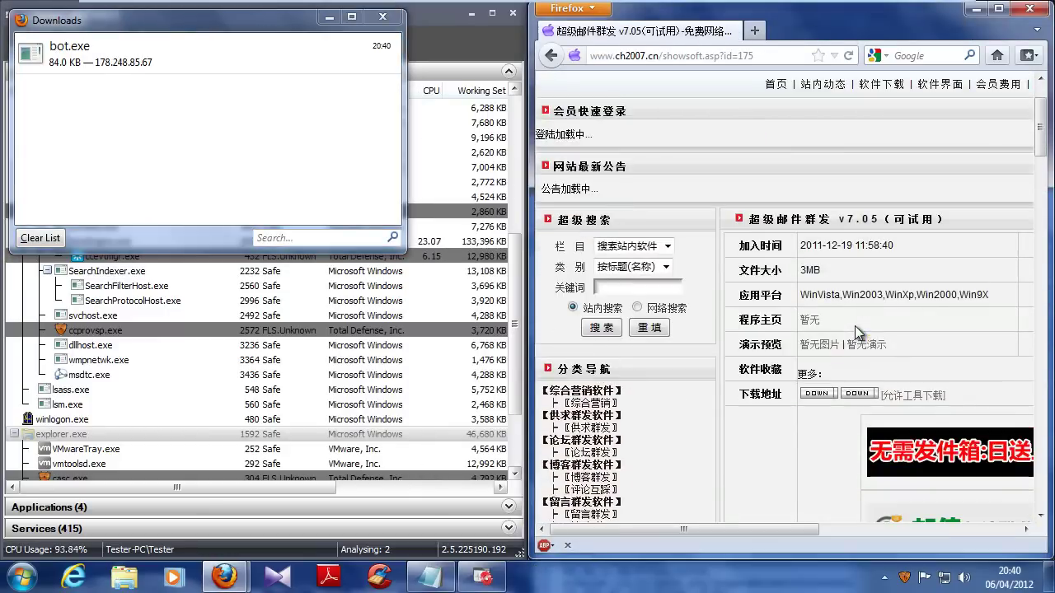
{"action": "left_click", "coordinate": [817, 394]}
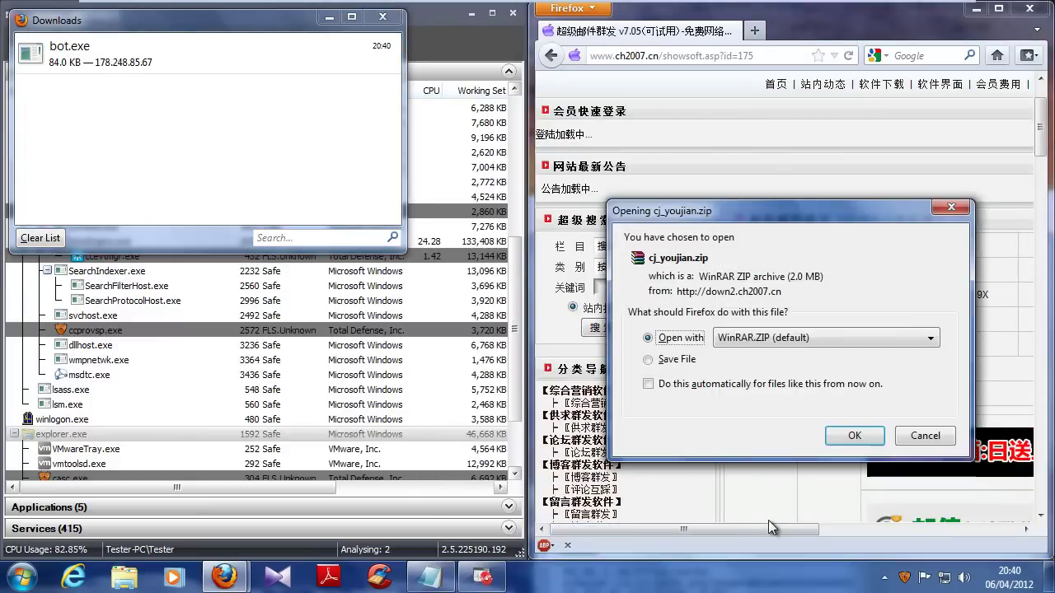
{"action": "key", "text": "Return"}
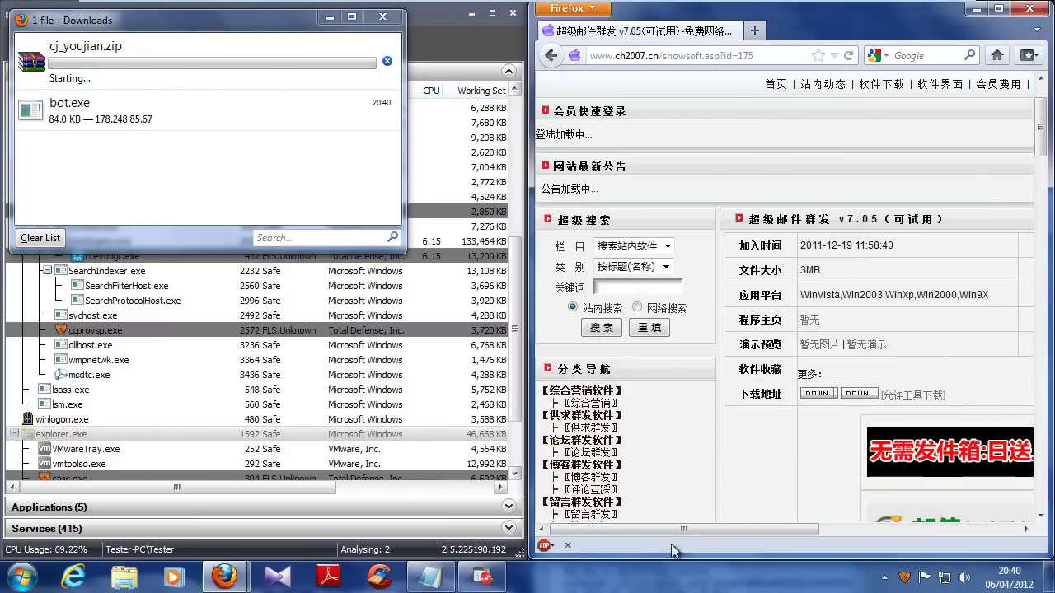
{"action": "left_click", "coordinate": [426, 584]}
{"action": "left_click_drag", "start_coordinate": [563, 498], "coordinate": [883, 498]}
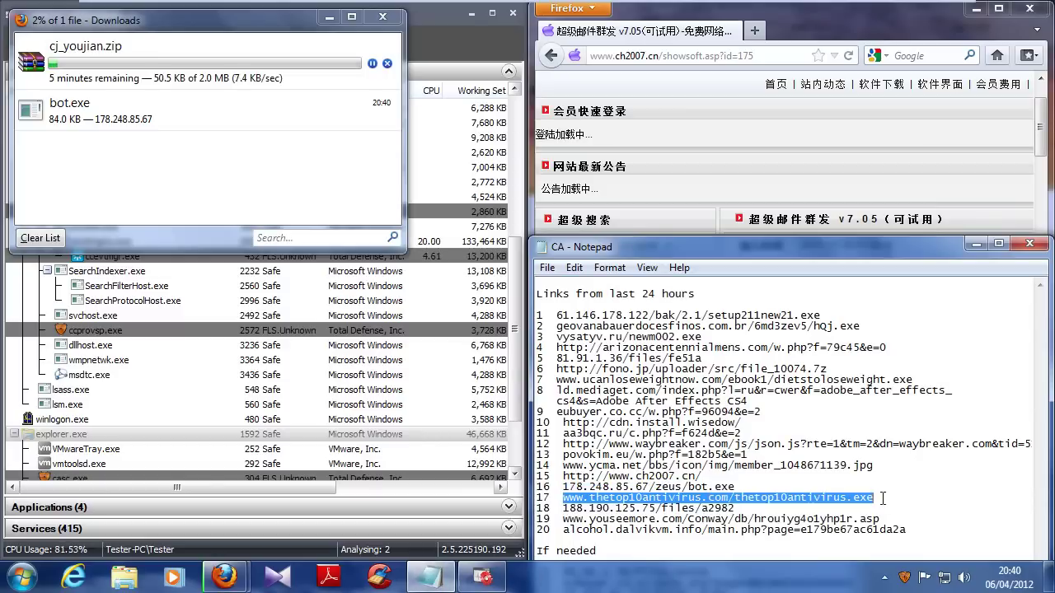
{"action": "key", "text": "ctrl+c"}
{"action": "left_click", "coordinate": [681, 152]}
{"action": "key", "text": "ctrl+l"}
{"action": "key", "text": "ctrl+v"}
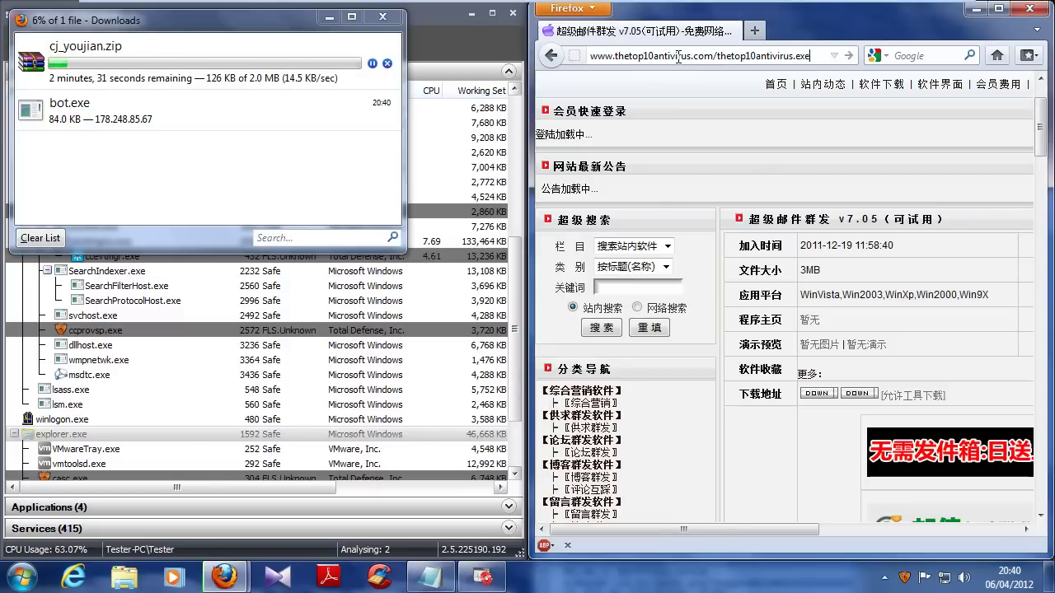
{"action": "key", "text": "Return"}
{"action": "left_click", "coordinate": [857, 330]}
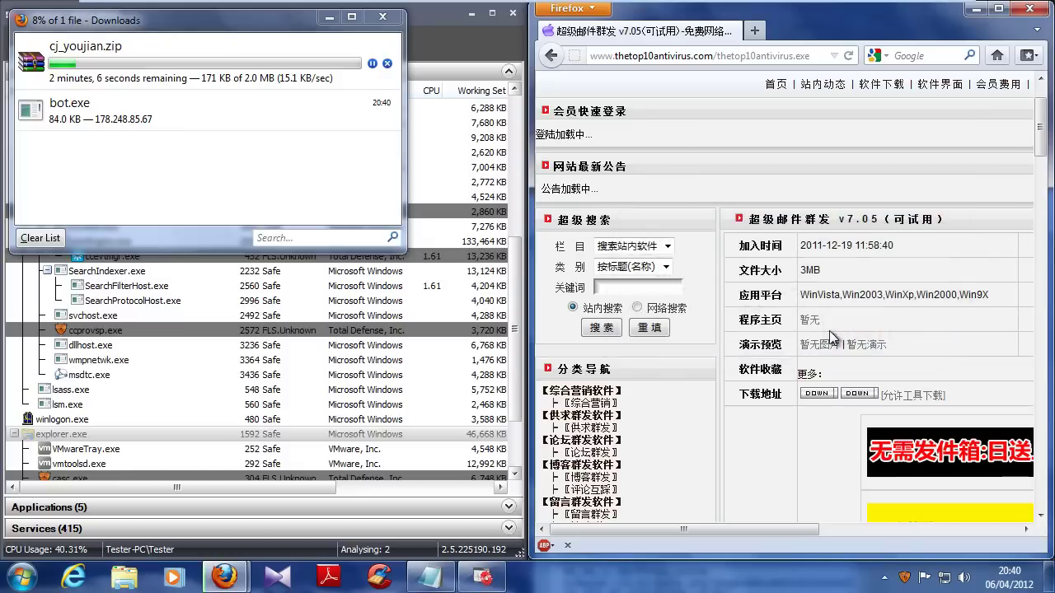
Copy link 18 from the CA list, load 188.190.125.75/files/a2982 in Firefox and save the file
{"action": "left_click", "coordinate": [431, 578]}
{"action": "left_click_drag", "start_coordinate": [563, 509], "coordinate": [752, 509]}
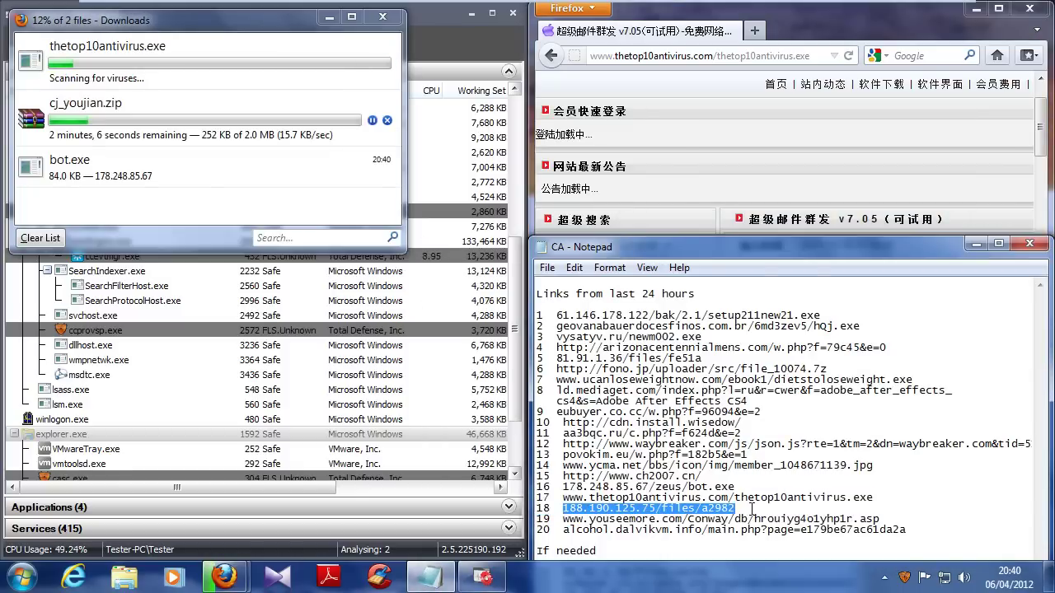
{"action": "key", "text": "ctrl+c"}
{"action": "left_click", "coordinate": [671, 164]}
{"action": "key", "text": "ctrl+l"}
{"action": "key", "text": "ctrl+v"}
{"action": "key", "text": "Return"}
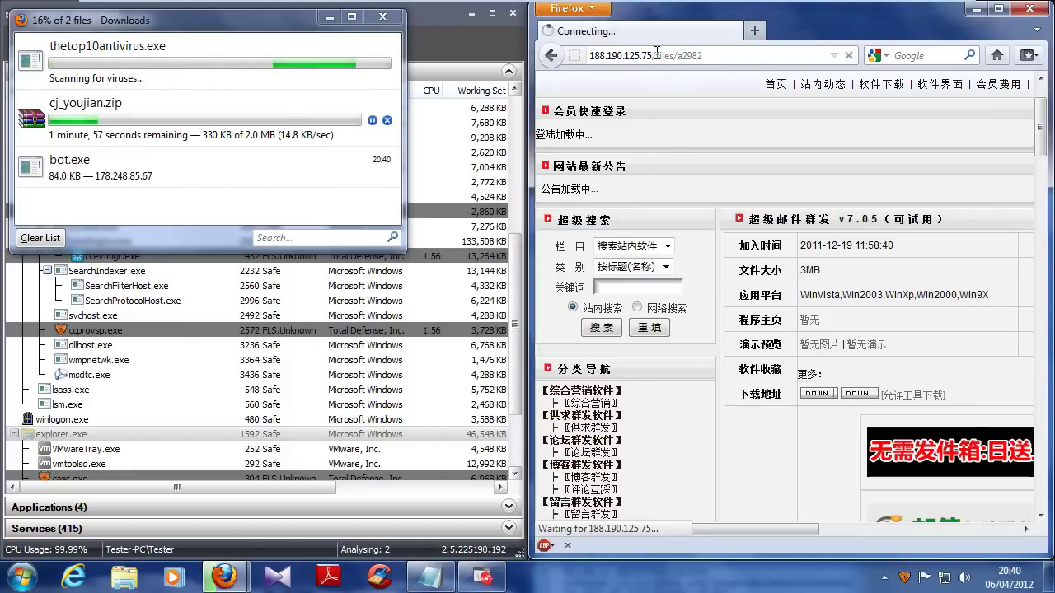
{"action": "left_click", "coordinate": [854, 436]}
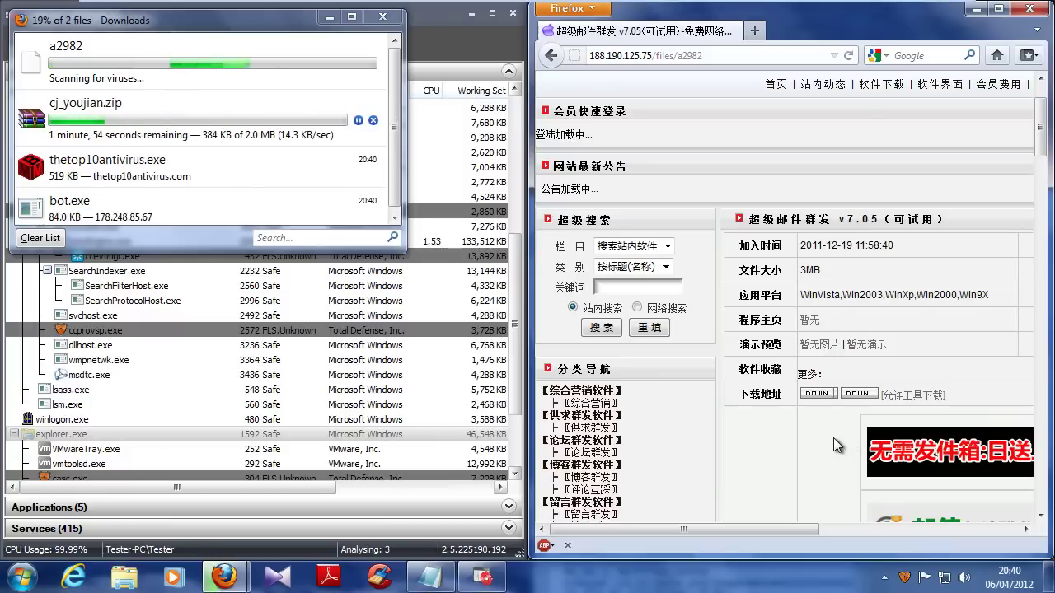
Run the downloaded thetop10antivirus.exe and allow Firefox to start it in the Total Defense alert
{"action": "right_click", "coordinate": [148, 178]}
{"action": "left_click", "coordinate": [168, 184]}
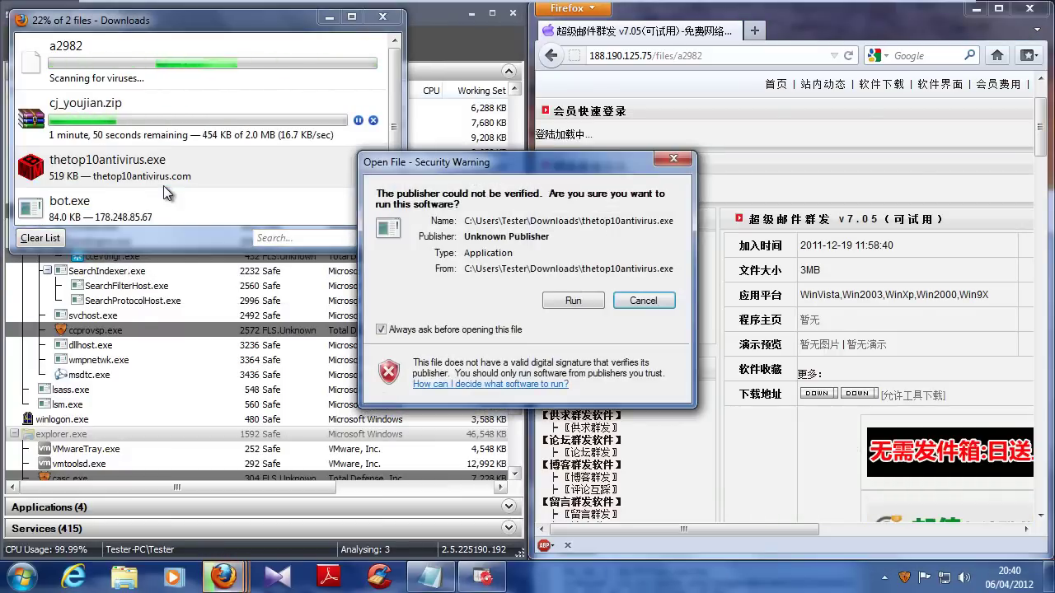
{"action": "left_click", "coordinate": [573, 301]}
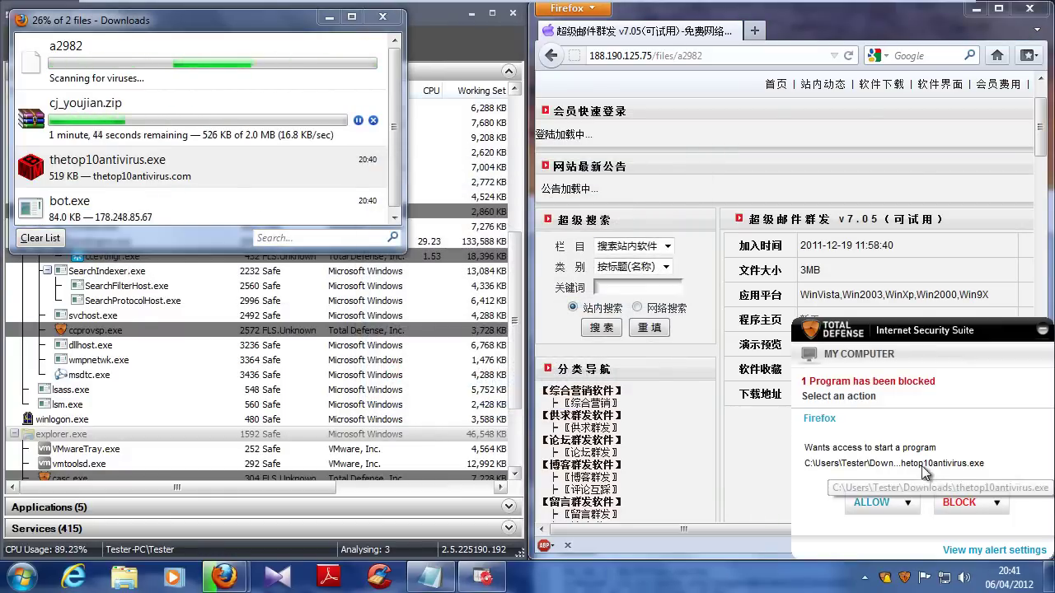
{"action": "left_click", "coordinate": [872, 505]}
{"action": "left_click", "coordinate": [872, 504]}
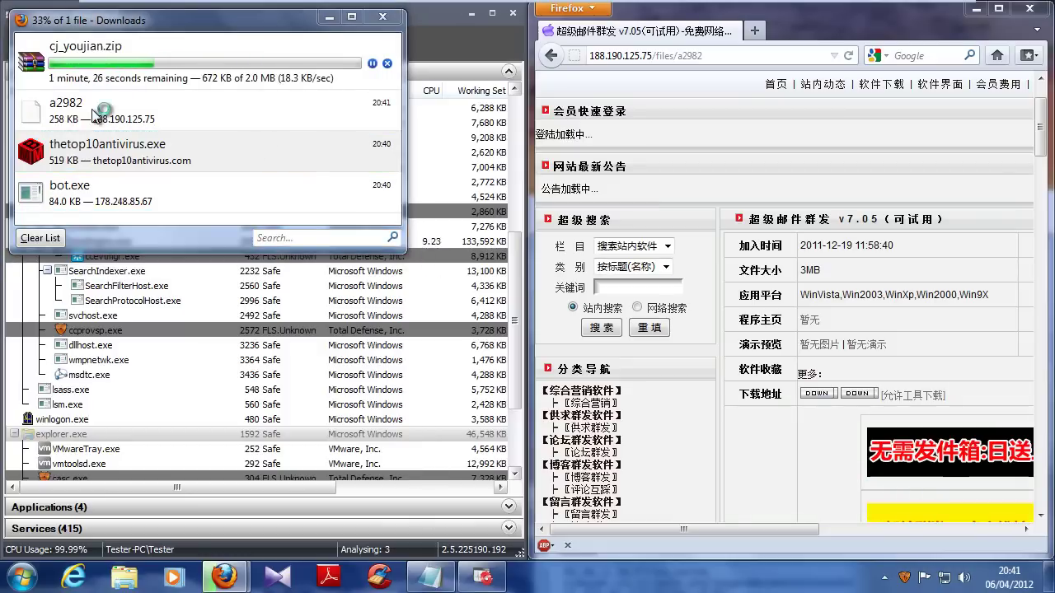
Open the downloaded a2982 file with Notepad
{"action": "left_click", "coordinate": [589, 299]}
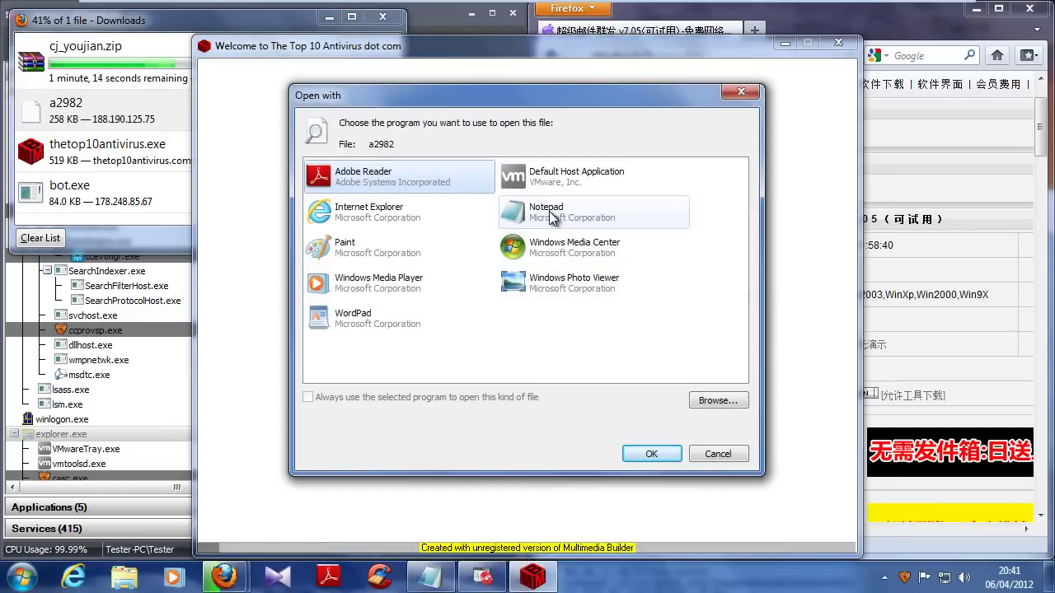
{"action": "left_click", "coordinate": [551, 217]}
{"action": "left_click", "coordinate": [651, 453]}
{"action": "left_click", "coordinate": [576, 304]}
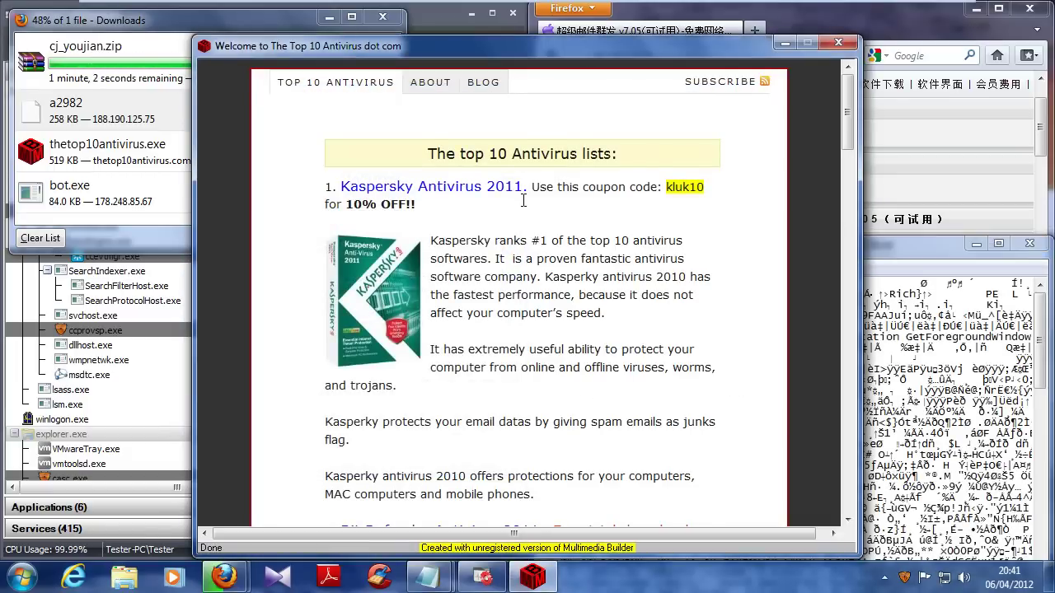
Look through the antivirus list and About page in the Top 10 Antivirus program and close its window
{"action": "scroll", "coordinate": [524, 201], "scroll_direction": "down", "scroll_amount": 10}
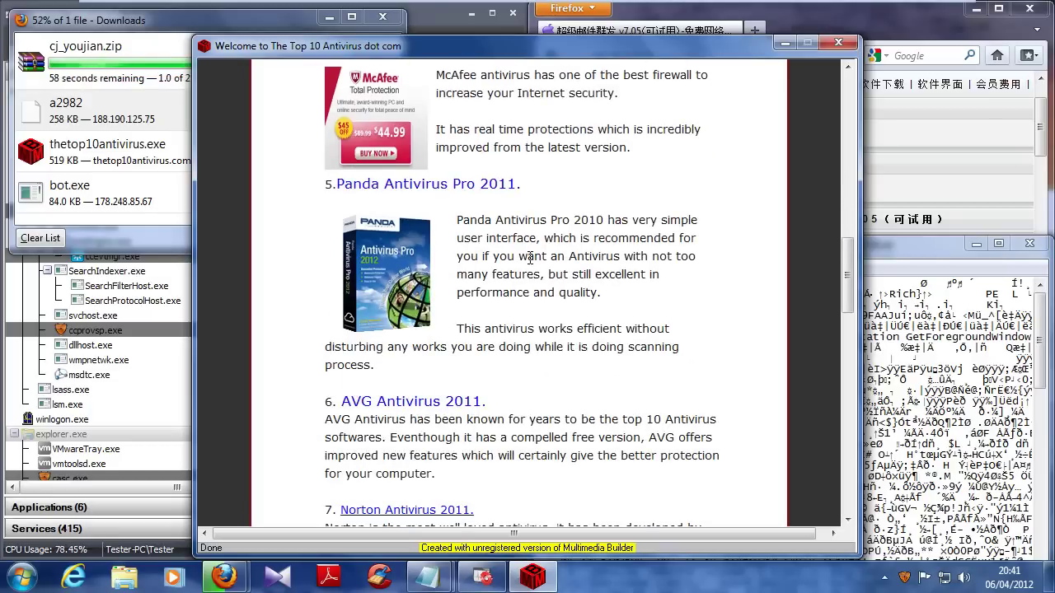
{"action": "scroll", "coordinate": [531, 256], "scroll_direction": "down", "scroll_amount": 12}
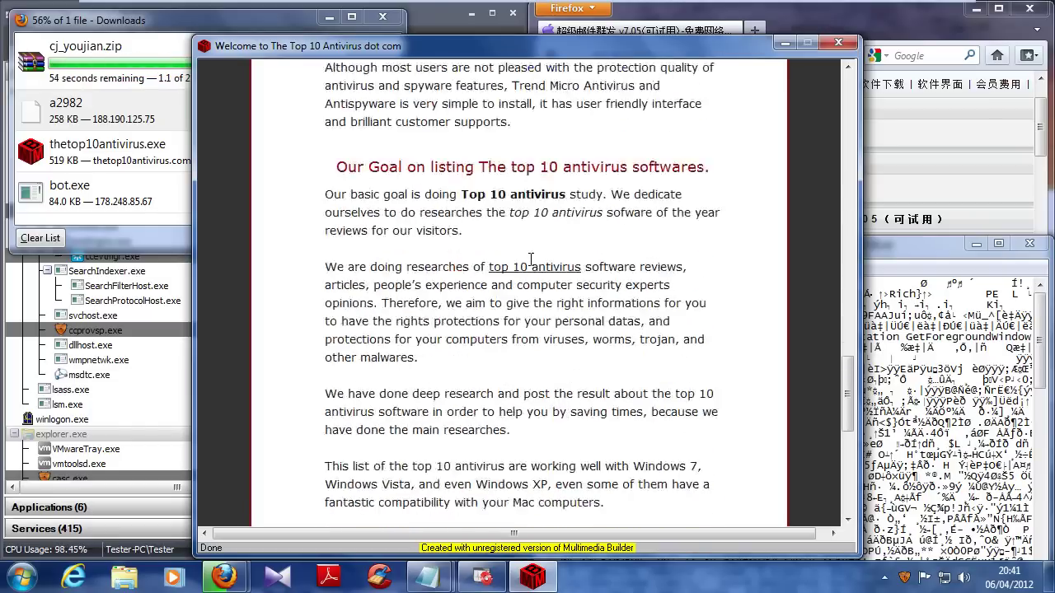
{"action": "scroll", "coordinate": [567, 294], "scroll_direction": "up", "scroll_amount": 20}
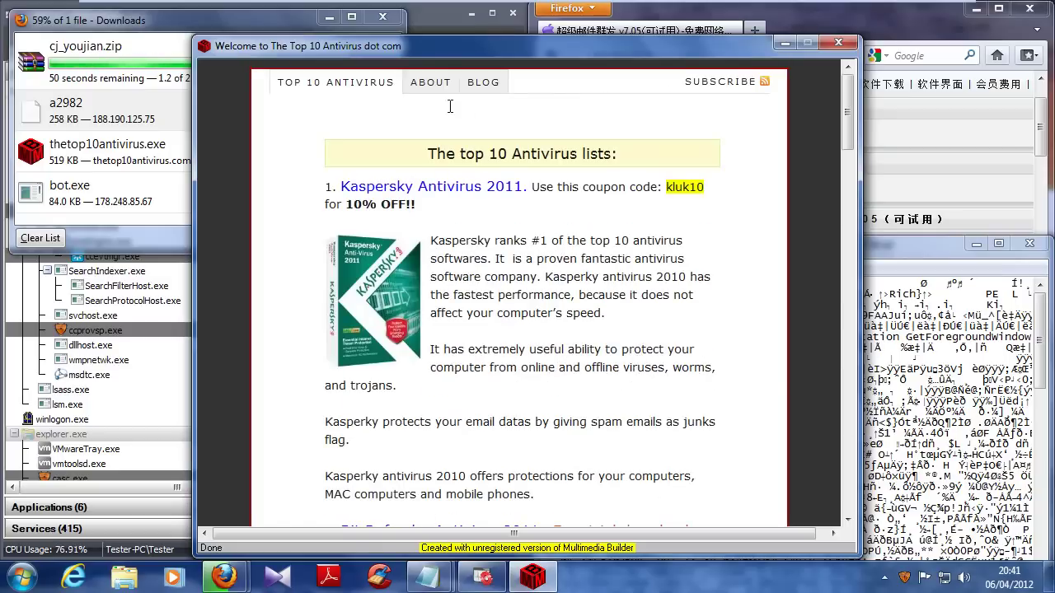
{"action": "left_click", "coordinate": [426, 84]}
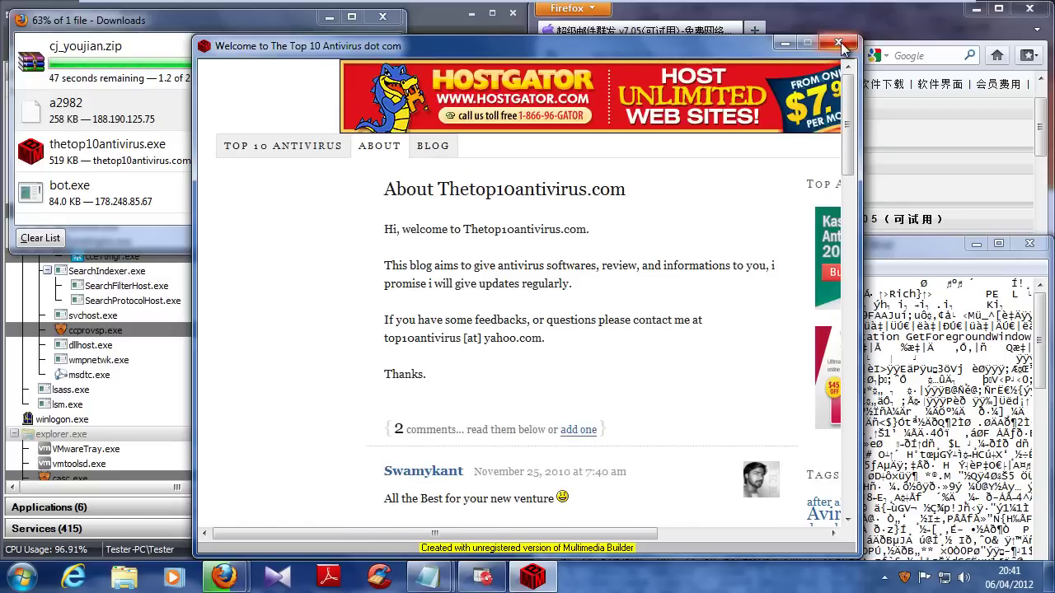
{"action": "left_click", "coordinate": [838, 46]}
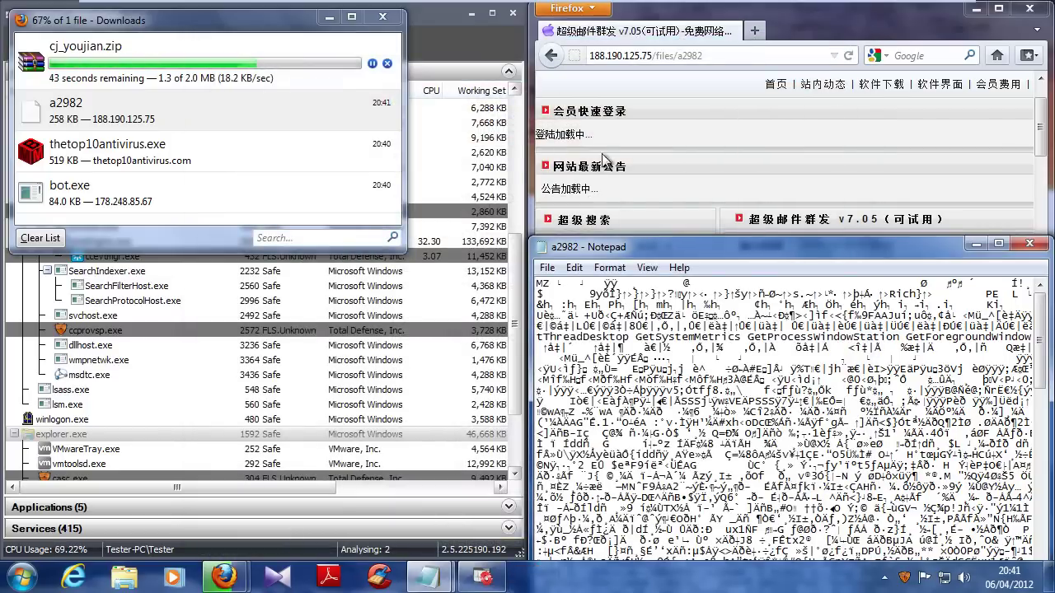
{"action": "mouse_move", "coordinate": [443, 585]}
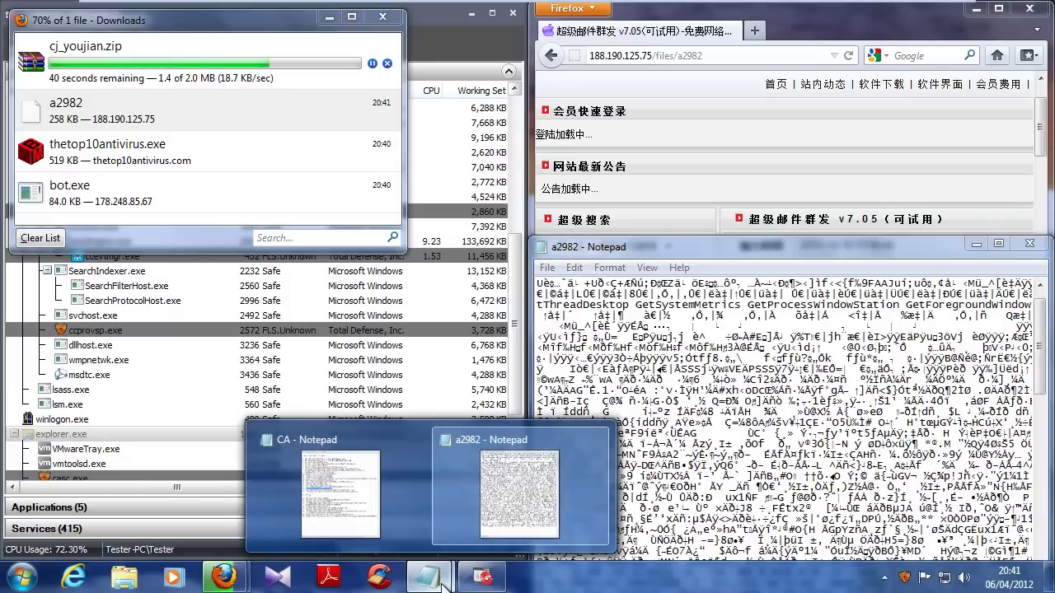
{"action": "left_click", "coordinate": [363, 540]}
{"action": "left_click_drag", "start_coordinate": [562, 521], "coordinate": [902, 523]}
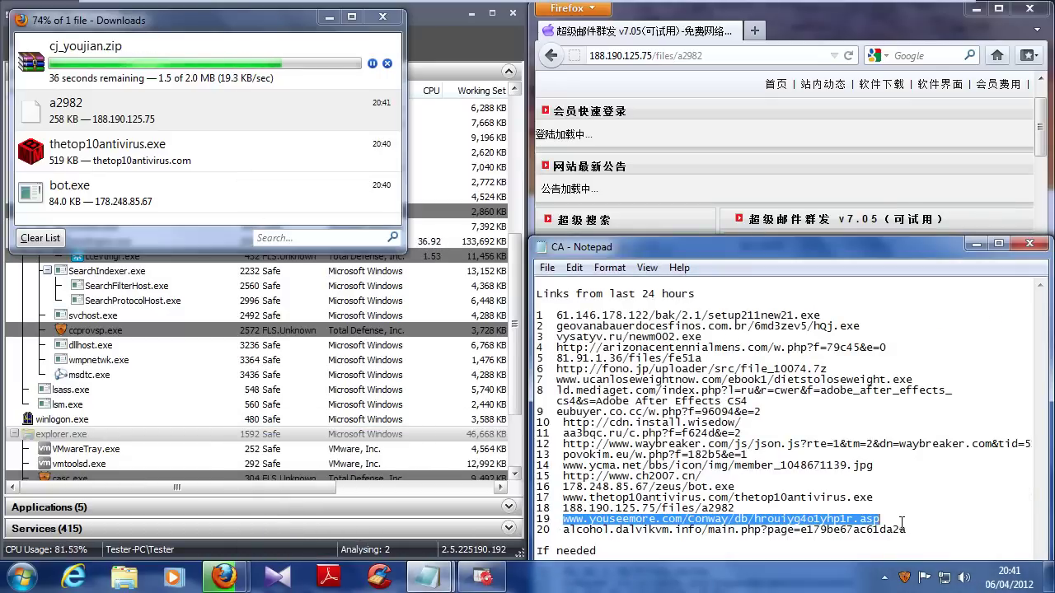
{"action": "left_click", "coordinate": [683, 65]}
{"action": "key", "text": "ctrl+v"}
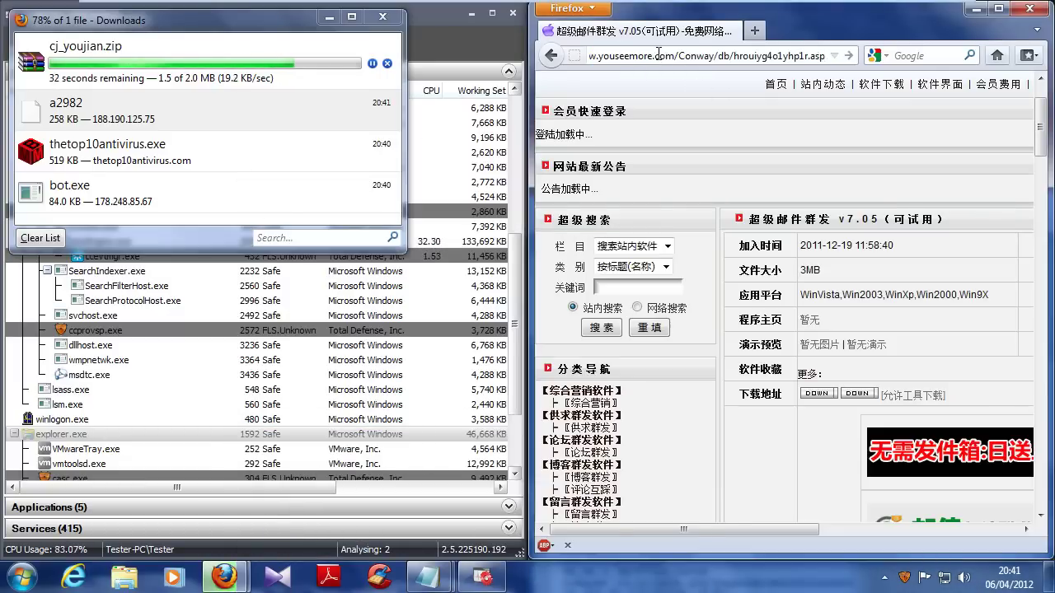
{"action": "key", "text": "Return"}
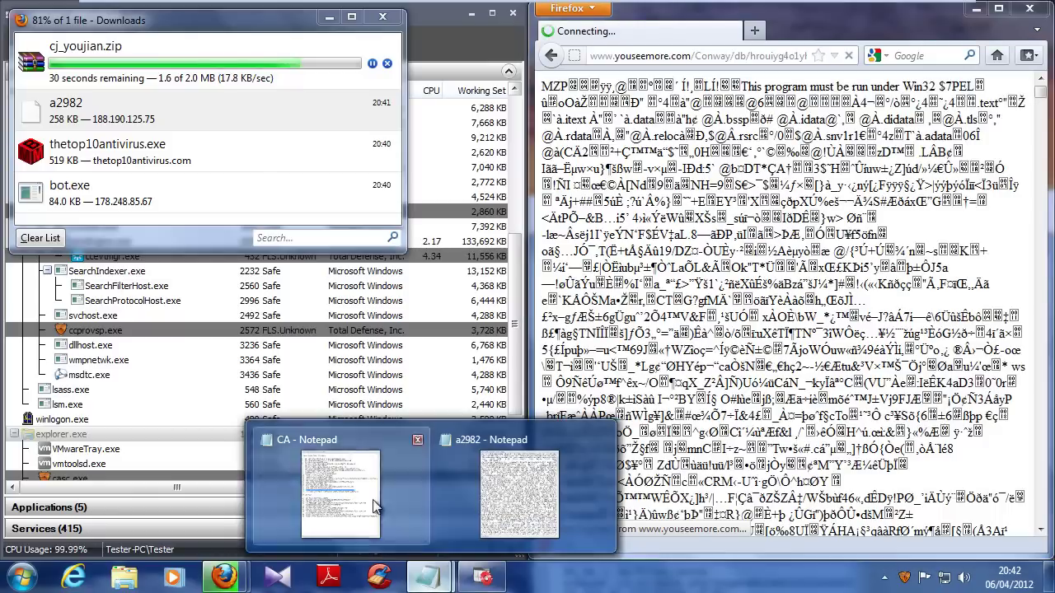
Copy link 20 from the CA list, load alcohol.dalvikvm.info/main.php?page=e179be67ac61da2a in a new tab and request its missing plugin
{"action": "left_click", "coordinate": [376, 506]}
{"action": "double_click", "coordinate": [764, 533]}
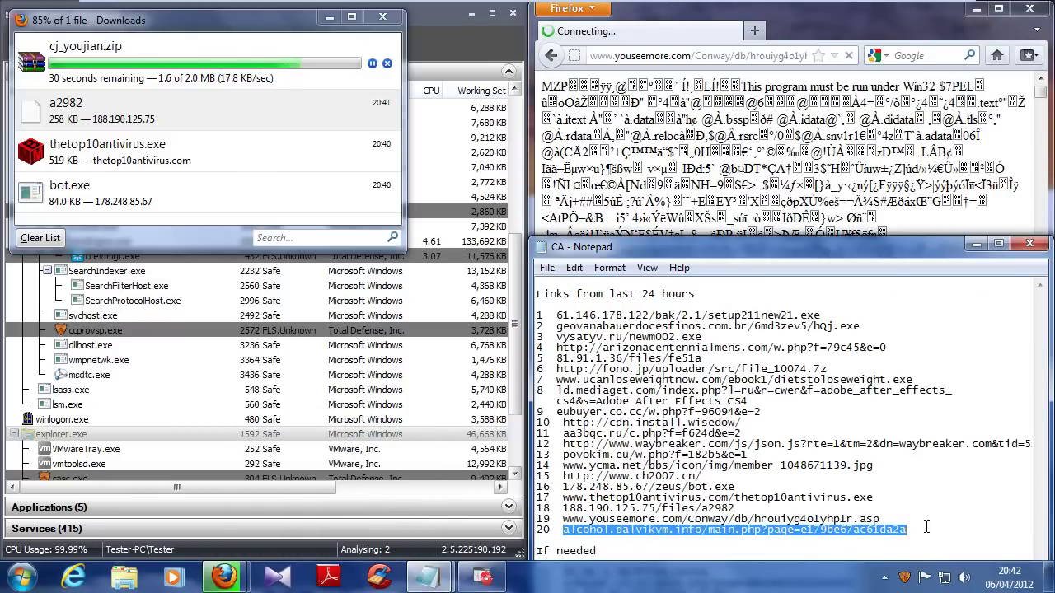
{"action": "left_click", "coordinate": [762, 32]}
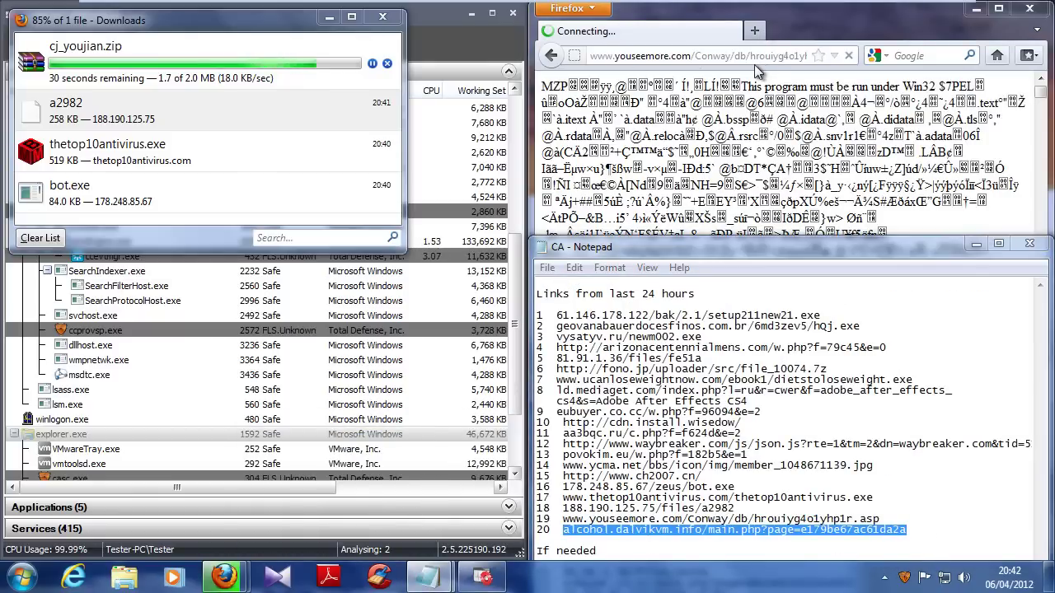
{"action": "left_click", "coordinate": [754, 31]}
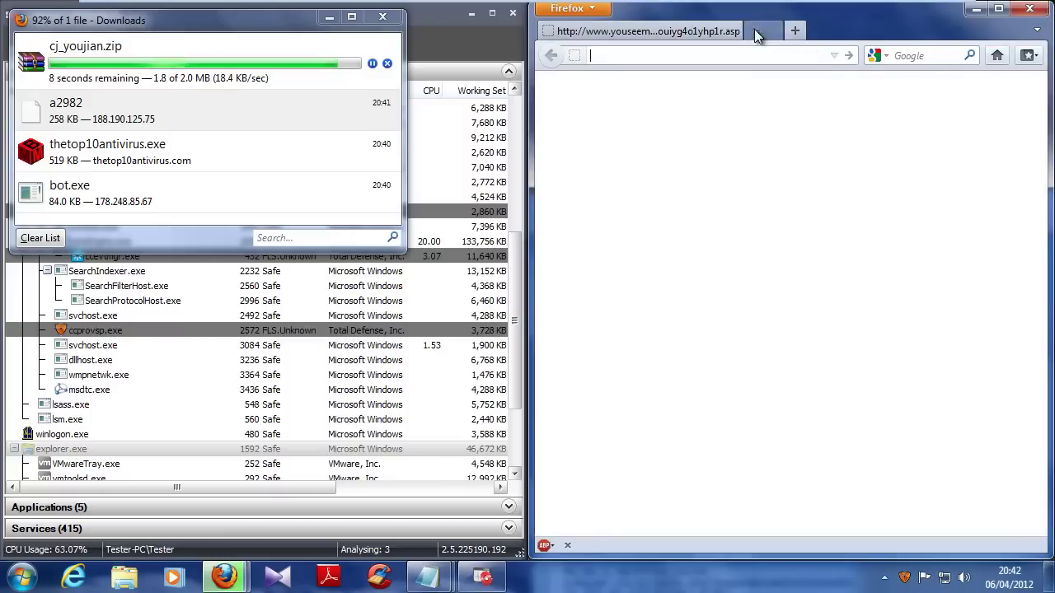
{"action": "key", "text": "ctrl+v"}
{"action": "key", "text": "Return"}
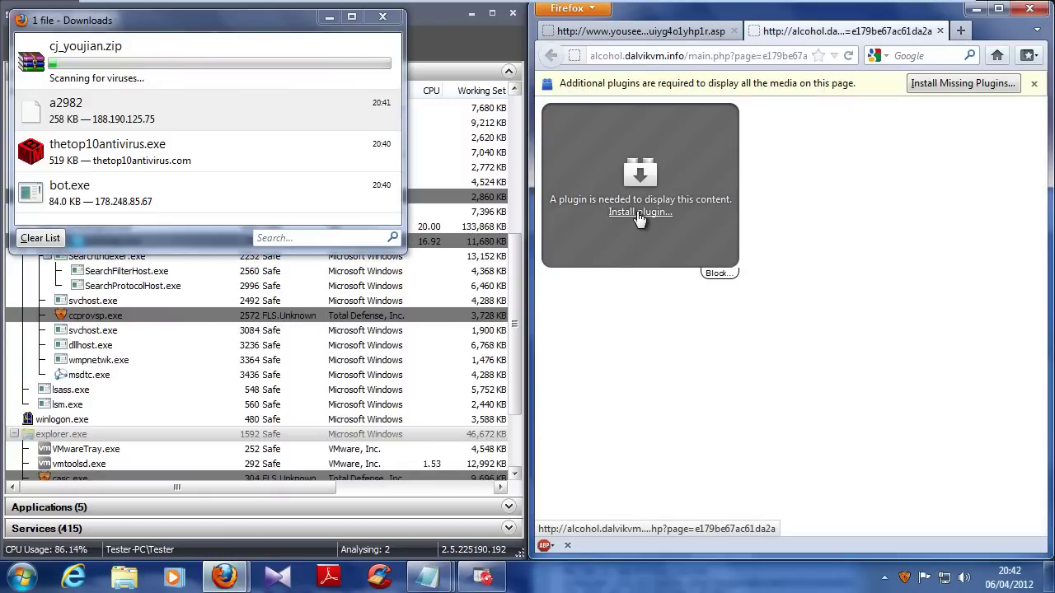
{"action": "left_click", "coordinate": [640, 212]}
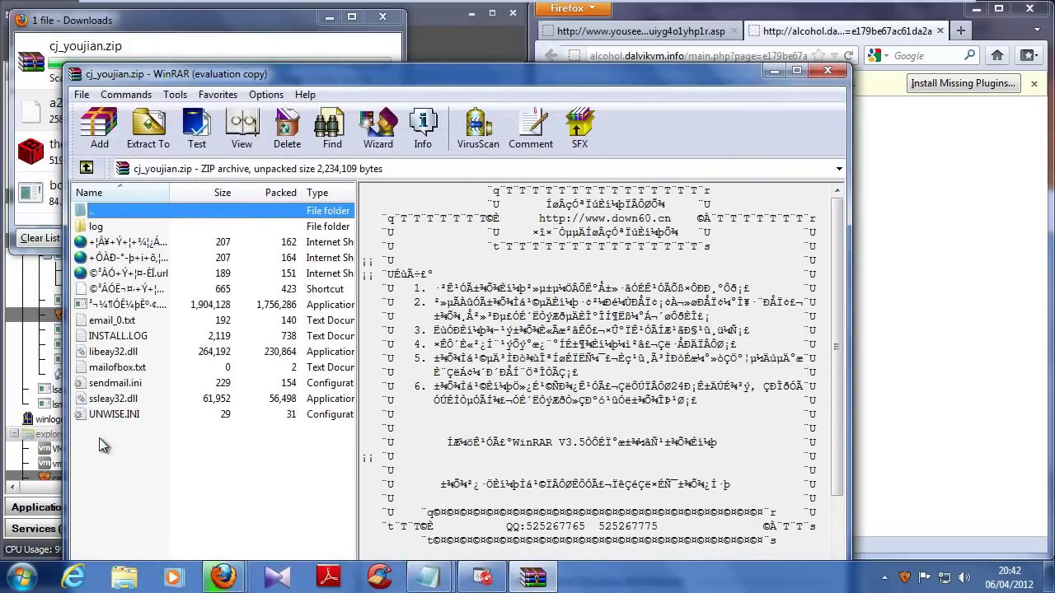
Try to run the application inside cj_youjian.zip, dismiss the diagnostic messages and close WinRAR
{"action": "double_click", "coordinate": [337, 305]}
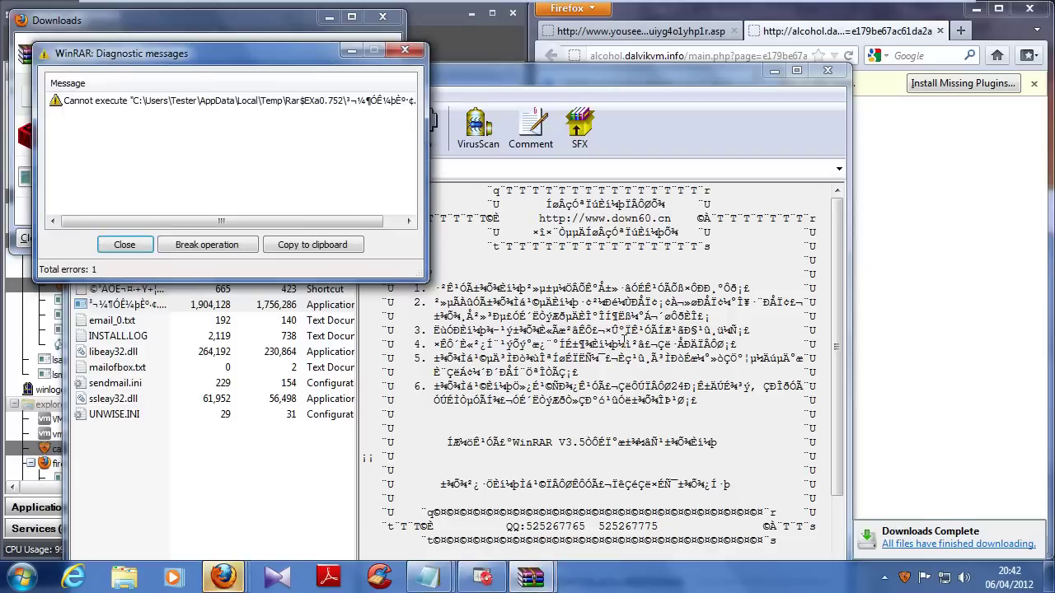
{"action": "left_click", "coordinate": [123, 245]}
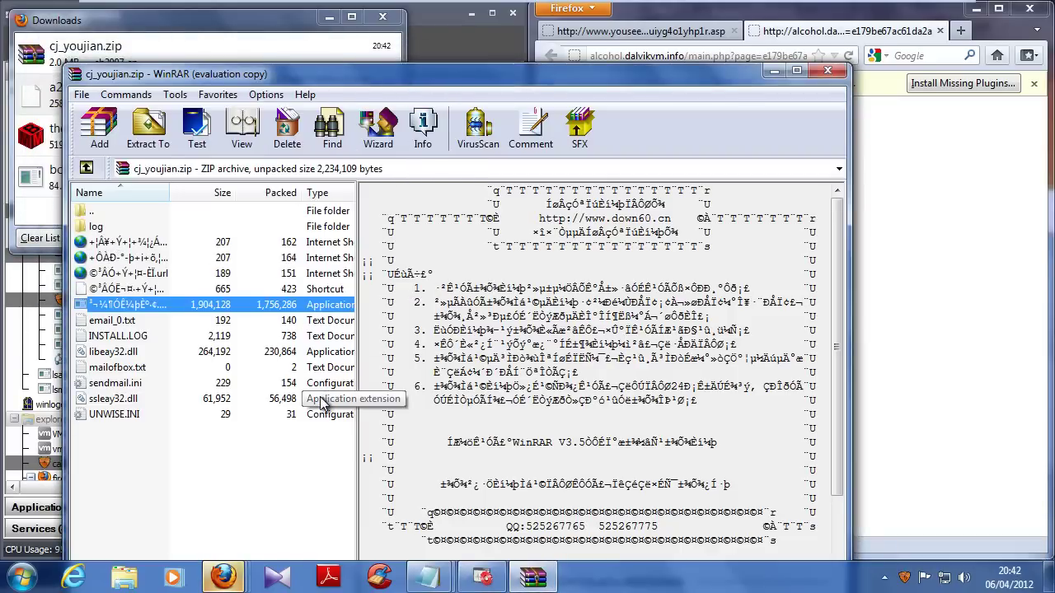
{"action": "key", "text": "Right"}
{"action": "left_click", "coordinate": [829, 71]}
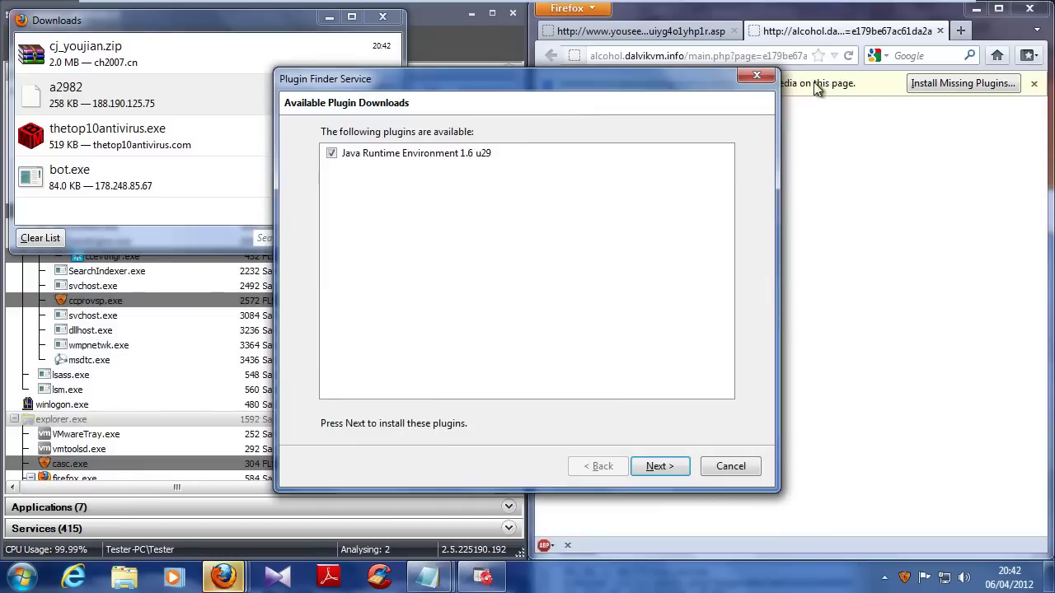
Try to install the Java Runtime Environment 1.6 u29 plugin through the Plugin Finder Service, agreeing to its licence
{"action": "left_click", "coordinate": [659, 467]}
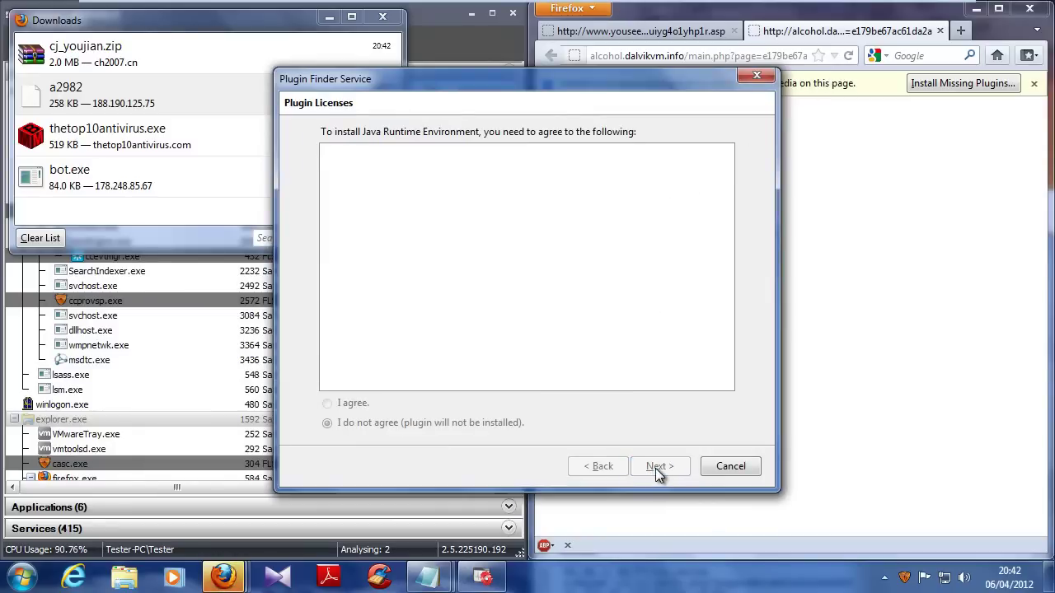
{"action": "left_click", "coordinate": [722, 472]}
{"action": "left_click", "coordinate": [965, 83]}
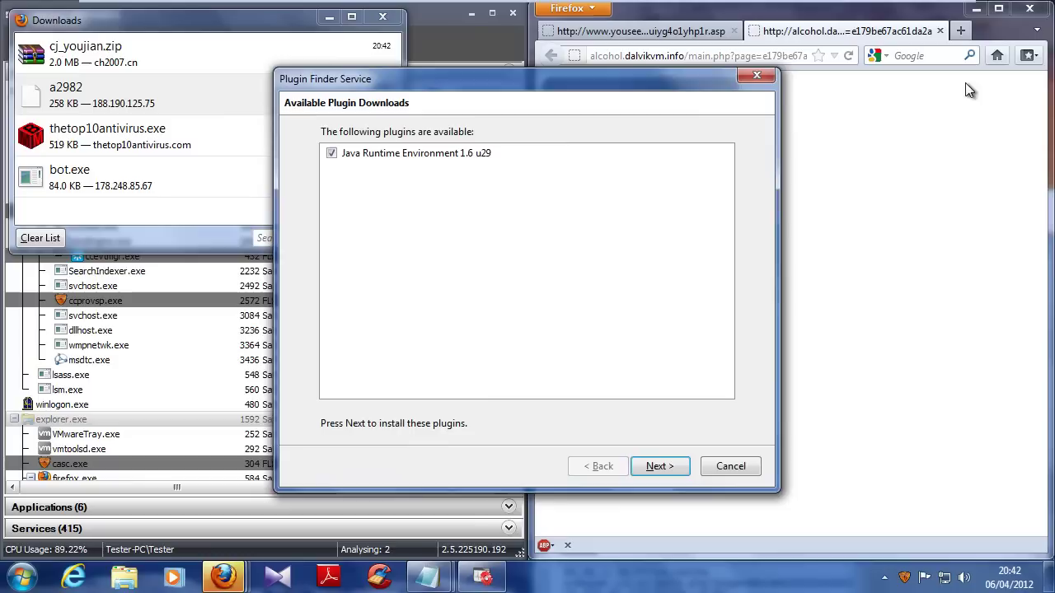
{"action": "left_click", "coordinate": [660, 467]}
{"action": "left_click", "coordinate": [356, 404]}
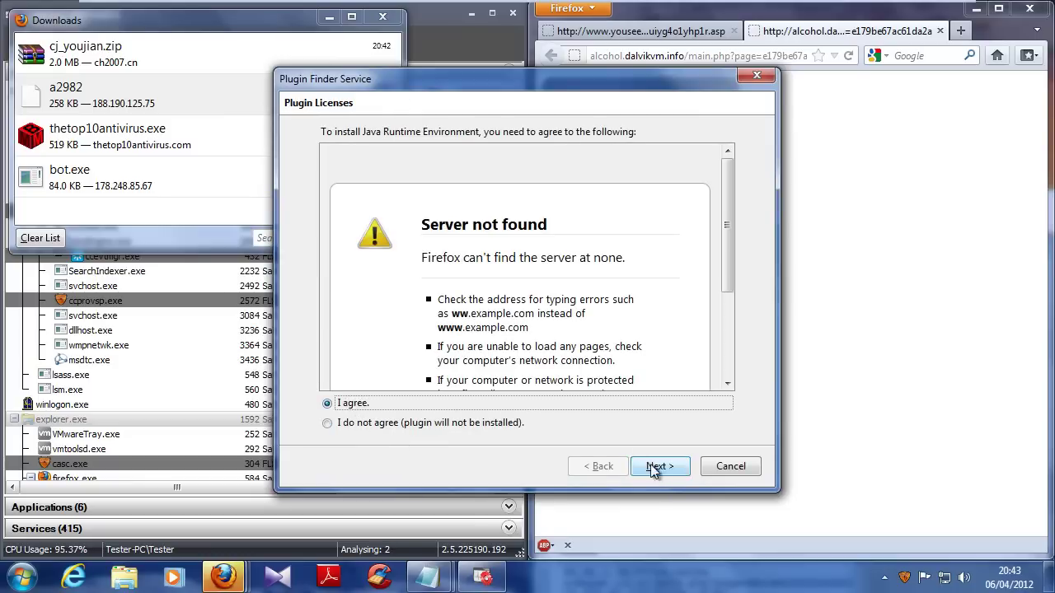
{"action": "left_click", "coordinate": [660, 467]}
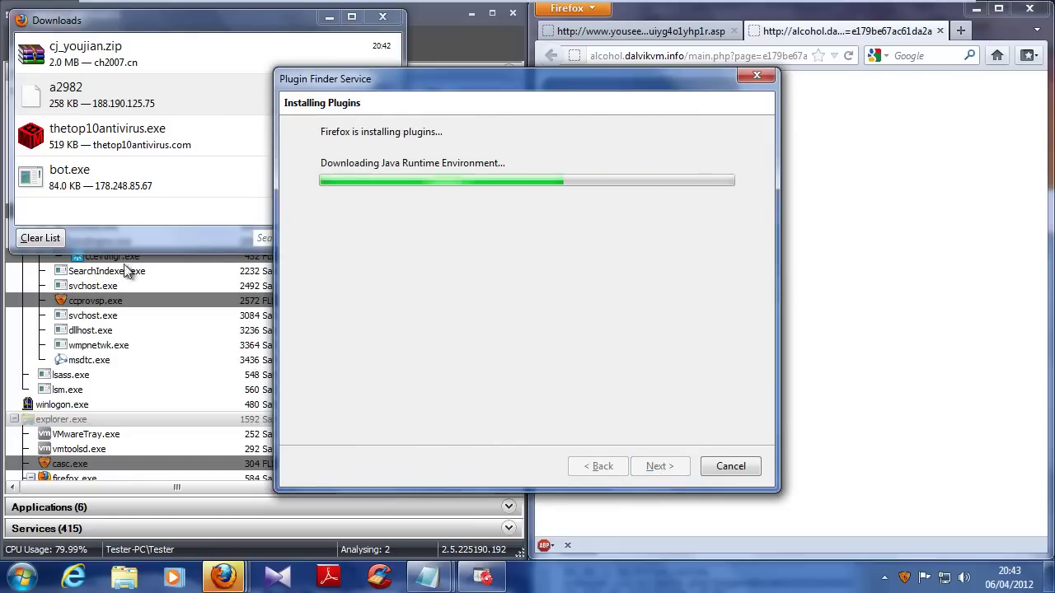
Clear the finished entries from the Downloads list and close its window
{"action": "left_click", "coordinate": [40, 244]}
{"action": "left_click", "coordinate": [383, 16]}
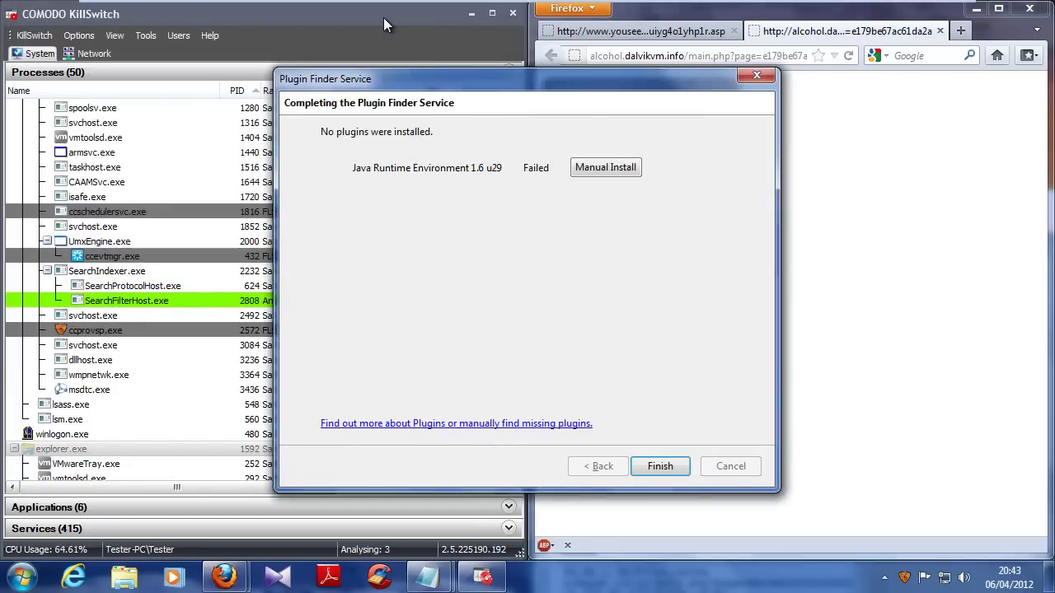
Start the manual Java installation and request the free Java download on java.com
{"action": "left_click", "coordinate": [616, 171]}
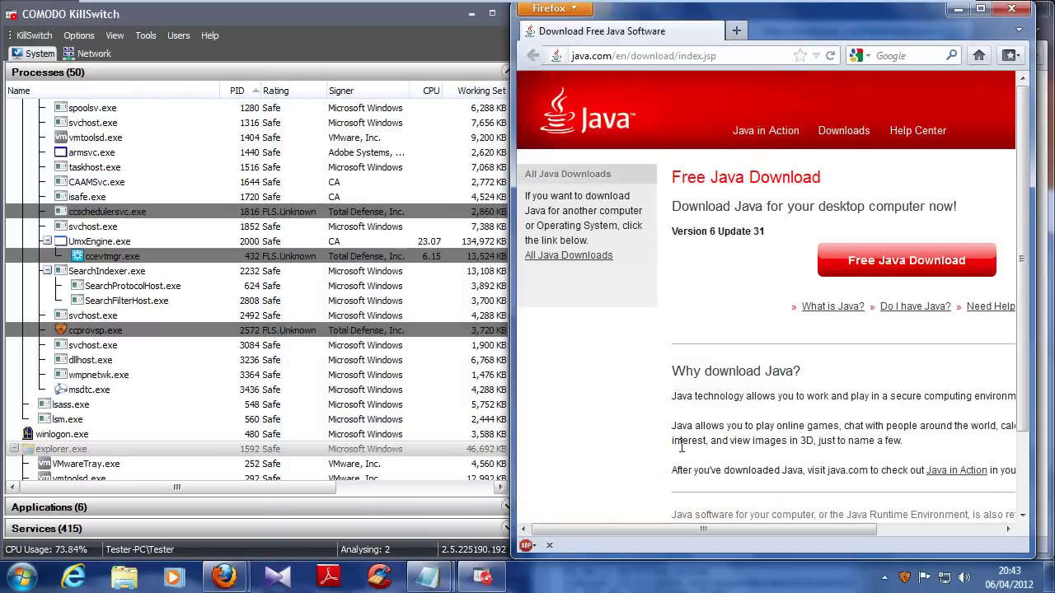
{"action": "left_click", "coordinate": [916, 262]}
Examine the running processes and their ratings in COMODO KillSwitch
{"action": "left_click", "coordinate": [297, 405]}
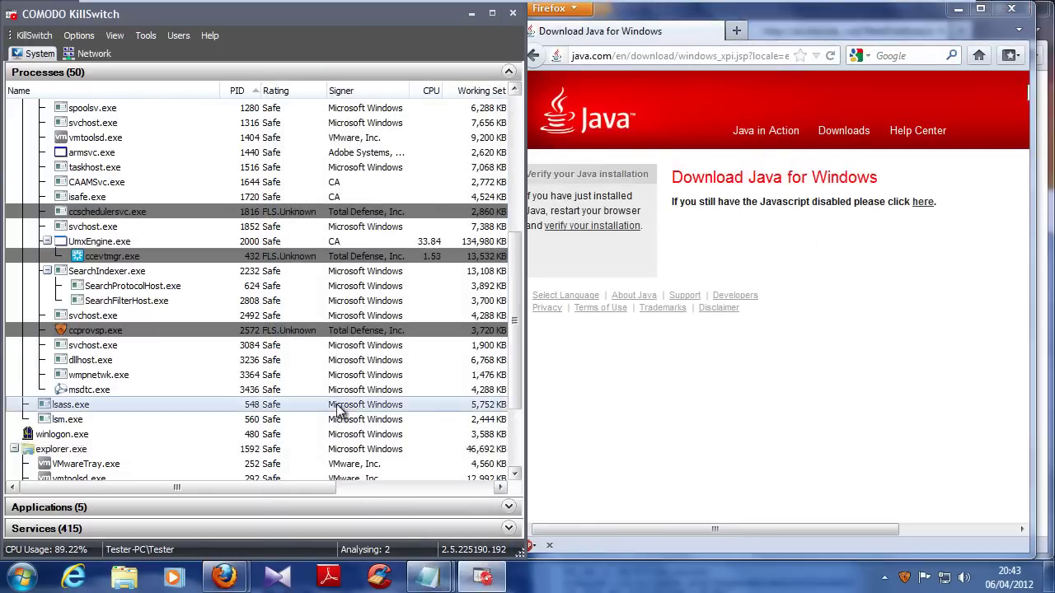
{"action": "scroll", "coordinate": [301, 412], "scroll_direction": "down", "scroll_amount": 3}
{"action": "scroll", "coordinate": [298, 363], "scroll_direction": "up", "scroll_amount": 9}
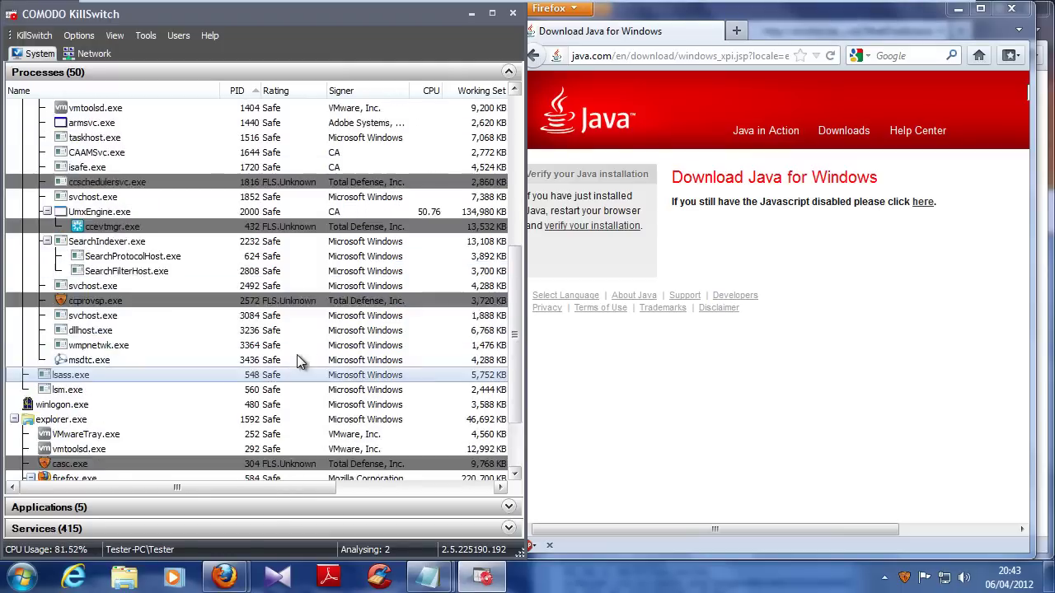
{"action": "scroll", "coordinate": [305, 356], "scroll_direction": "down", "scroll_amount": 8}
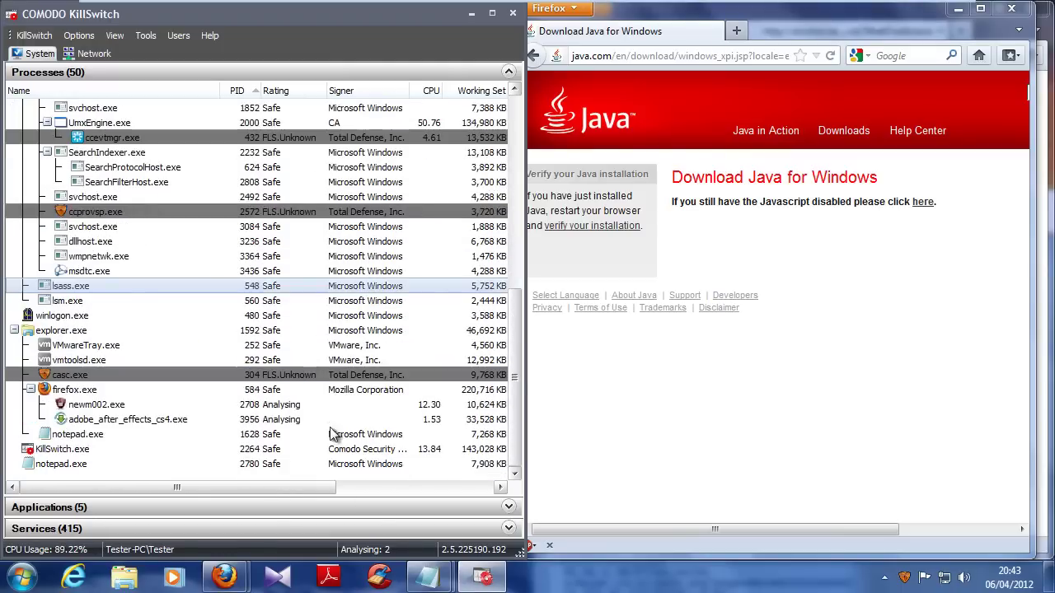
Bring up the a2982 Notepad window and close it
{"action": "mouse_move", "coordinate": [420, 575]}
{"action": "left_click", "coordinate": [484, 501]}
{"action": "left_click", "coordinate": [1029, 244]}
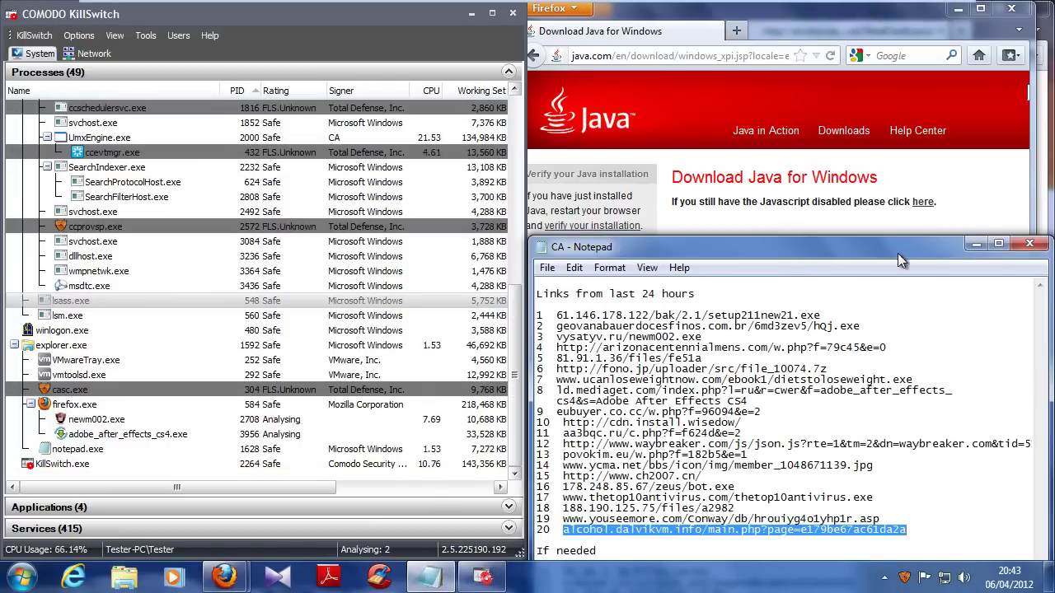
Copy link 21, 81.91.1.36/files/de59e, from the CA list and load it in Firefox
{"action": "left_click_drag", "start_coordinate": [900, 260], "coordinate": [882, 120]}
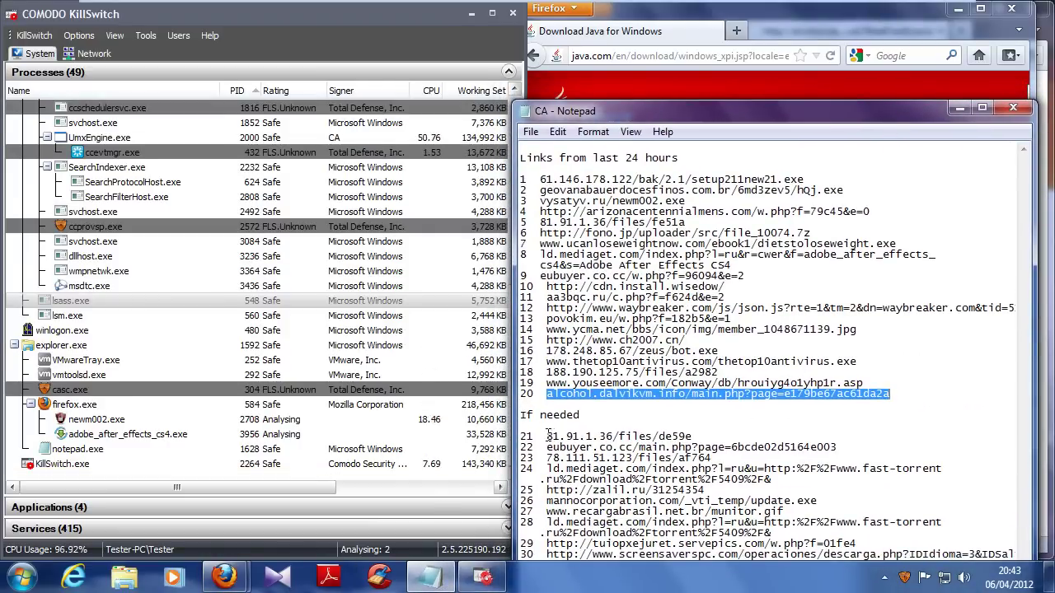
{"action": "left_click_drag", "start_coordinate": [548, 436], "coordinate": [710, 437]}
{"action": "key", "text": "ctrl+c"}
{"action": "left_click", "coordinate": [632, 56]}
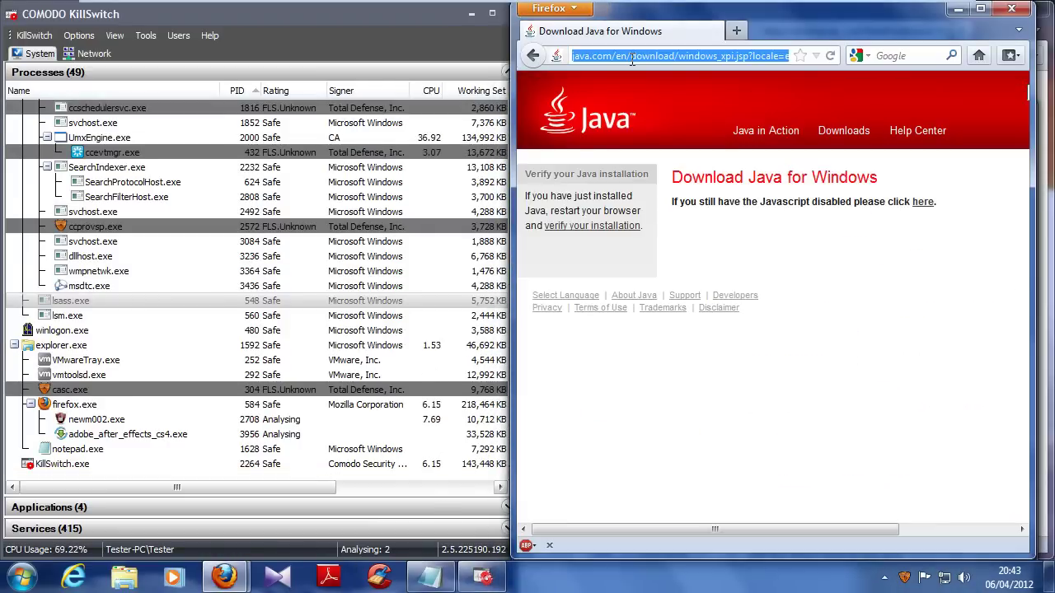
{"action": "key", "text": "ctrl+v"}
{"action": "key", "text": "Return"}
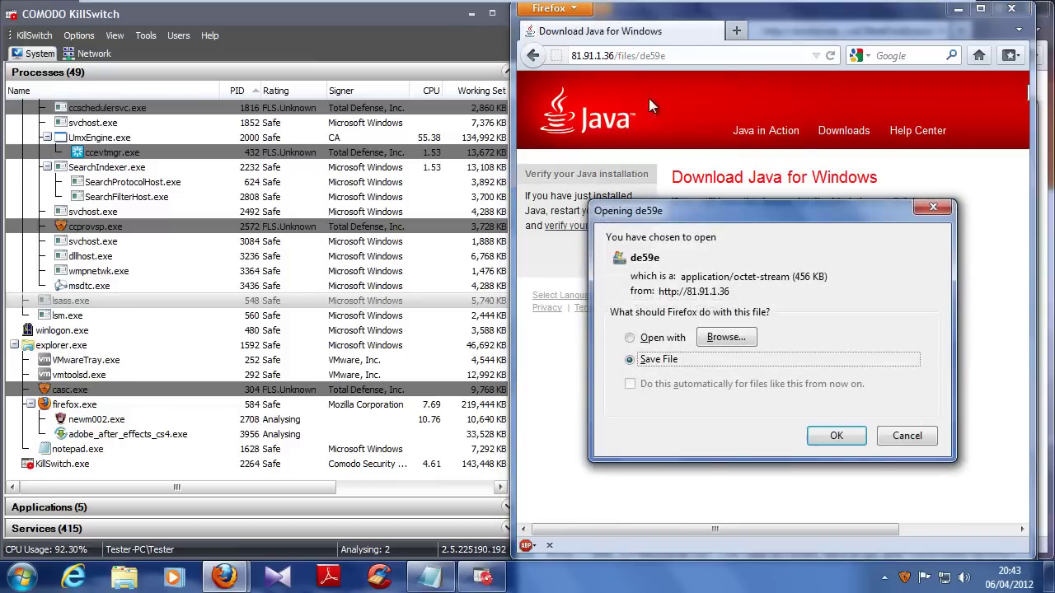
Choose to open the de59e download with a program and pick WordPad for it
{"action": "left_click", "coordinate": [663, 339]}
{"action": "left_click", "coordinate": [835, 437]}
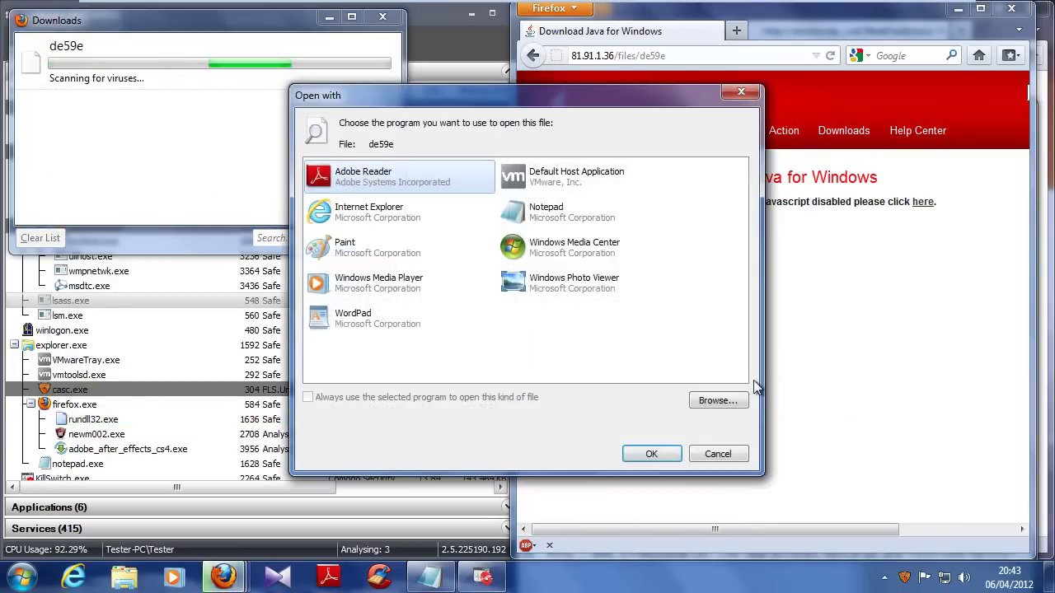
{"action": "left_click", "coordinate": [354, 318]}
{"action": "left_click", "coordinate": [656, 454]}
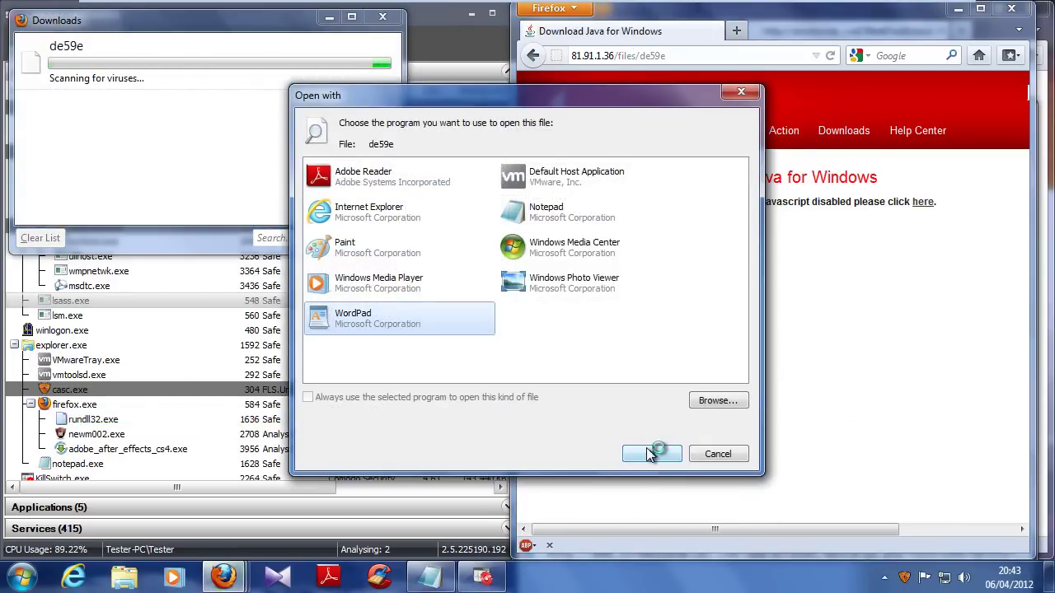
Copy link 22, eubuyer.co.cc/main.php?page=6bcde02d5164e003, from the CA list and load it in Firefox
{"action": "left_click", "coordinate": [430, 577]}
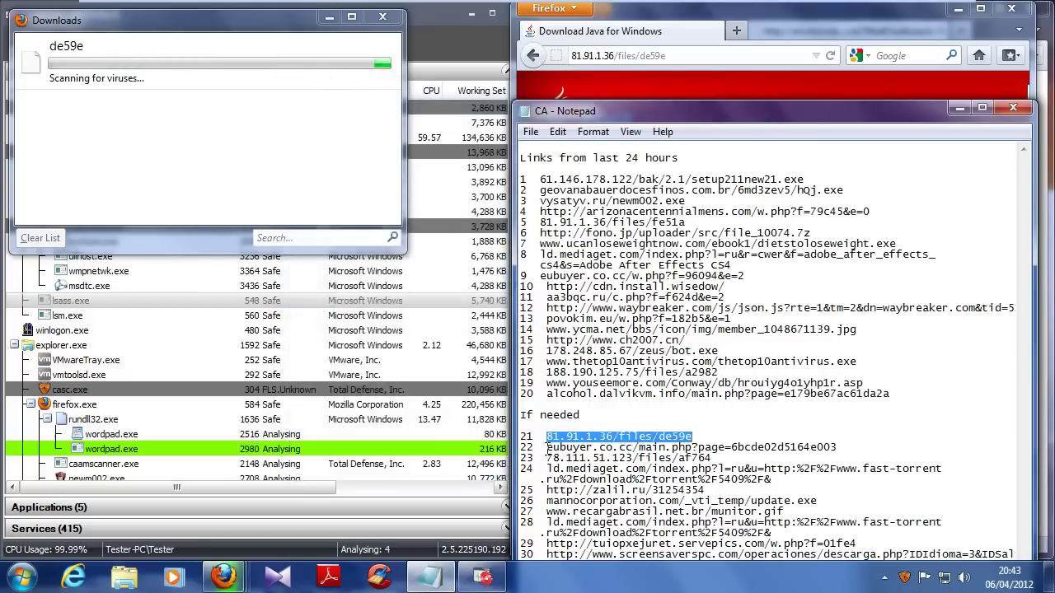
{"action": "left_click_drag", "start_coordinate": [547, 447], "coordinate": [865, 445]}
{"action": "key", "text": "ctrl+c"}
{"action": "left_click", "coordinate": [655, 55]}
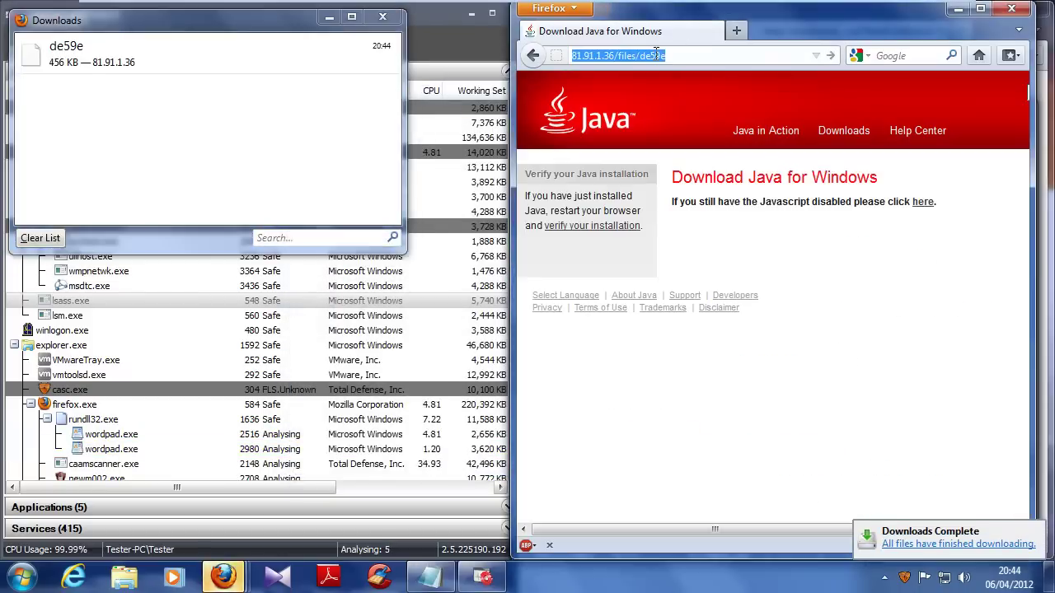
{"action": "key", "text": "ctrl+v"}
{"action": "key", "text": "Return"}
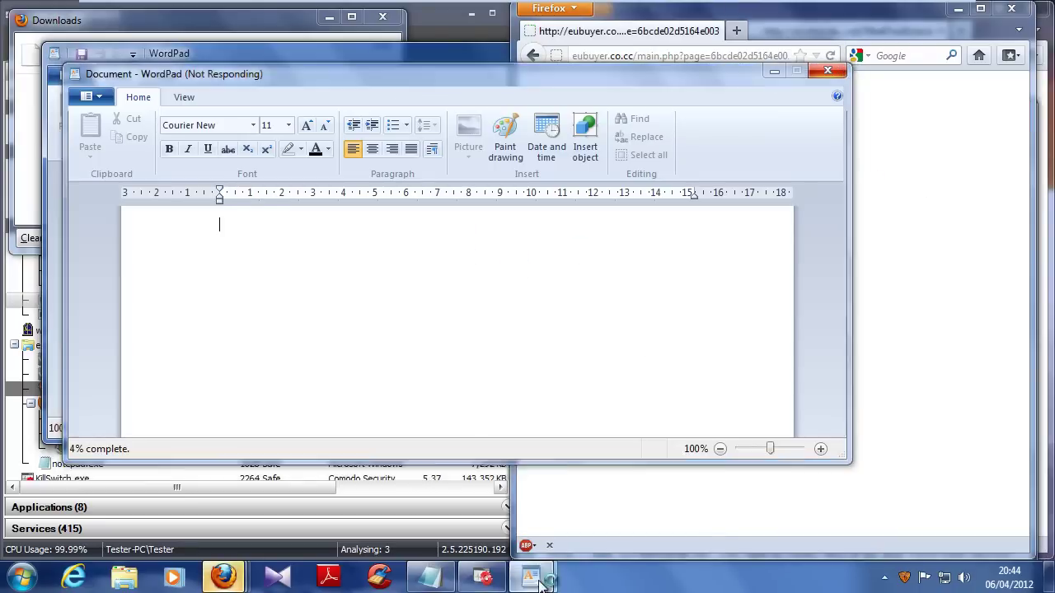
Close both WordPad windows and bring COMODO KillSwitch to the front
{"action": "left_click", "coordinate": [839, 71]}
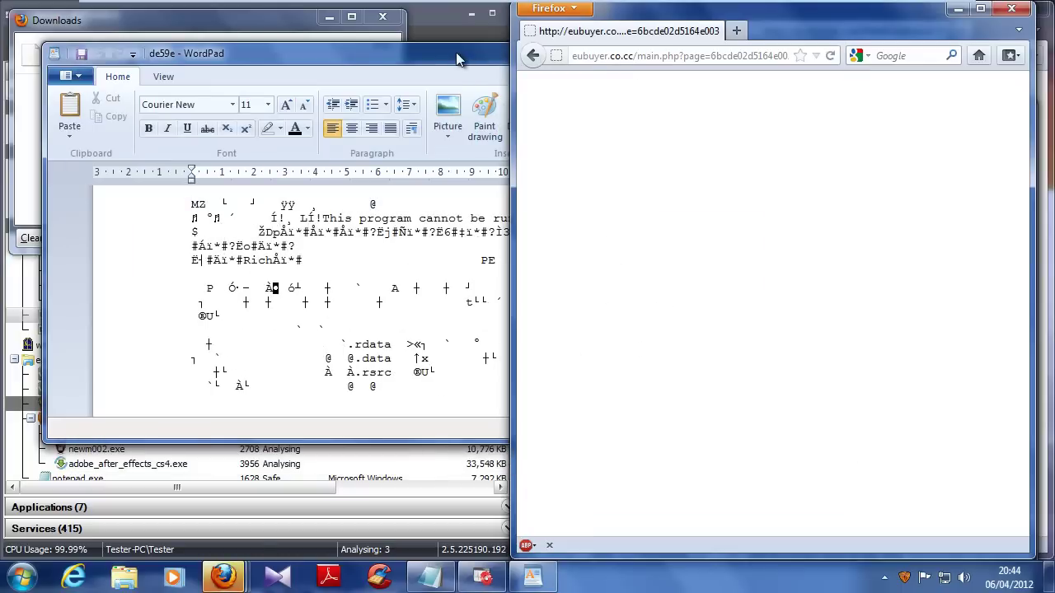
{"action": "left_click", "coordinate": [812, 51]}
{"action": "left_click_drag", "start_coordinate": [382, 12], "coordinate": [384, 23]}
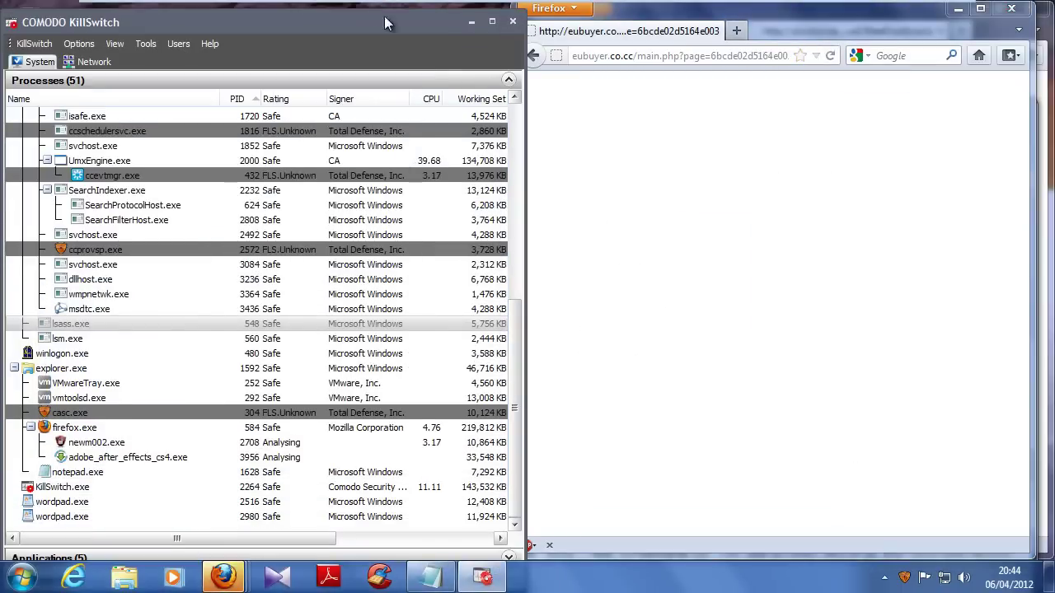
Close the Downloads window and the extra Firefox window showing the alcohol.dalvikvm.info page
{"action": "left_click", "coordinate": [830, 55]}
{"action": "mouse_move", "coordinate": [222, 577]}
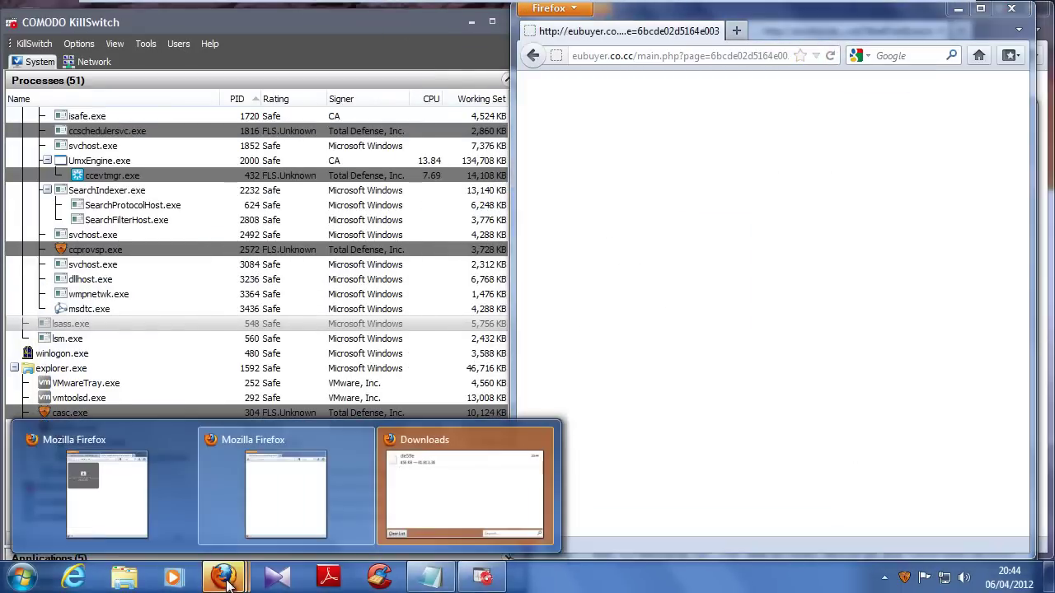
{"action": "left_click", "coordinate": [412, 502]}
{"action": "left_click", "coordinate": [394, 20]}
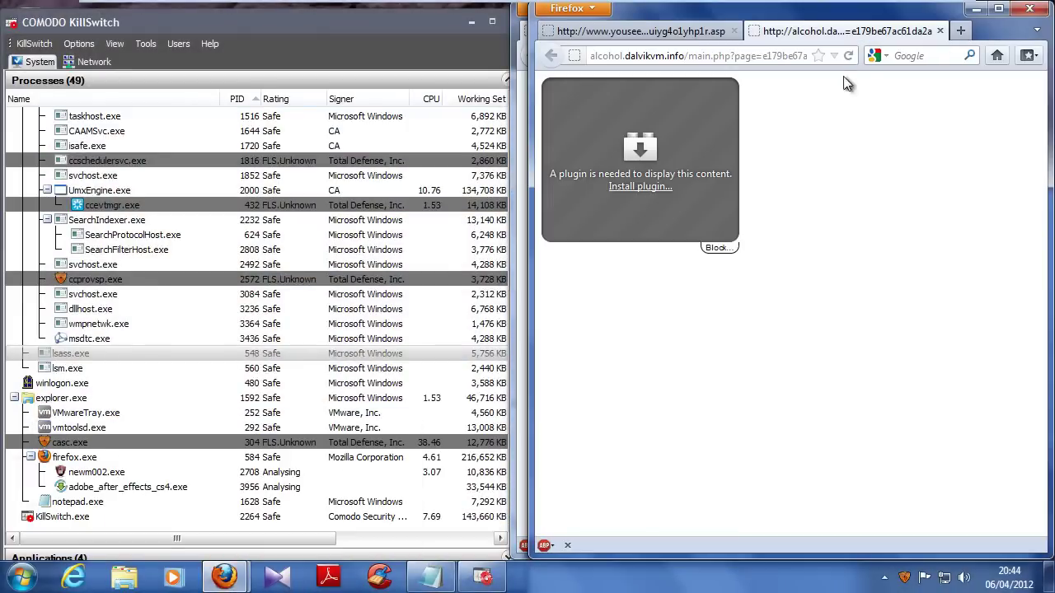
{"action": "left_click", "coordinate": [1030, 8]}
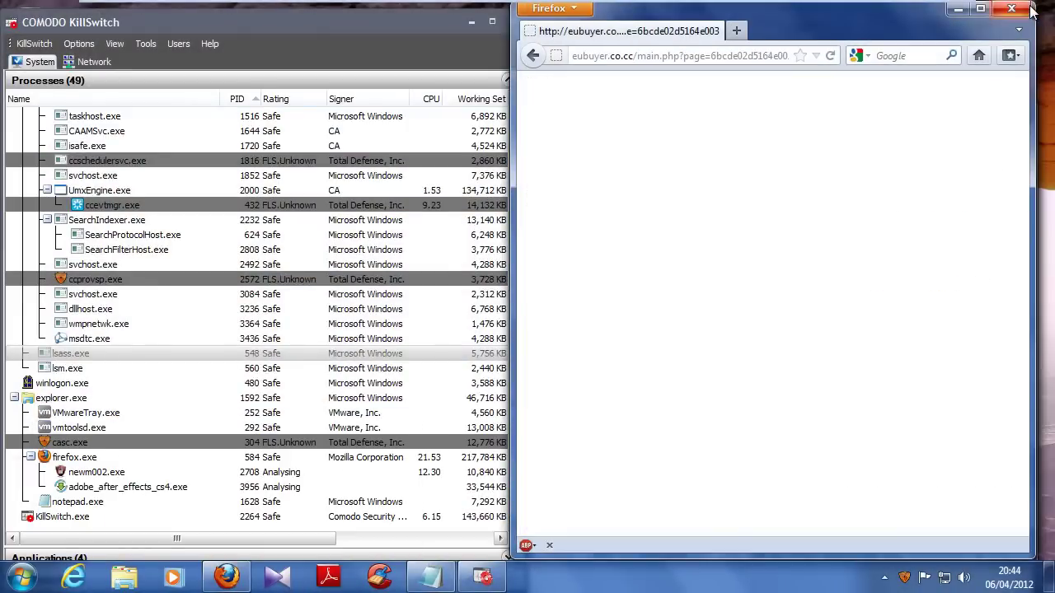
Return Firefox to its home page and load link 23, 78.111.51.123/files/af764, from the CA list
{"action": "left_click", "coordinate": [986, 54]}
{"action": "left_click", "coordinate": [430, 577]}
{"action": "left_click_drag", "start_coordinate": [546, 458], "coordinate": [722, 458]}
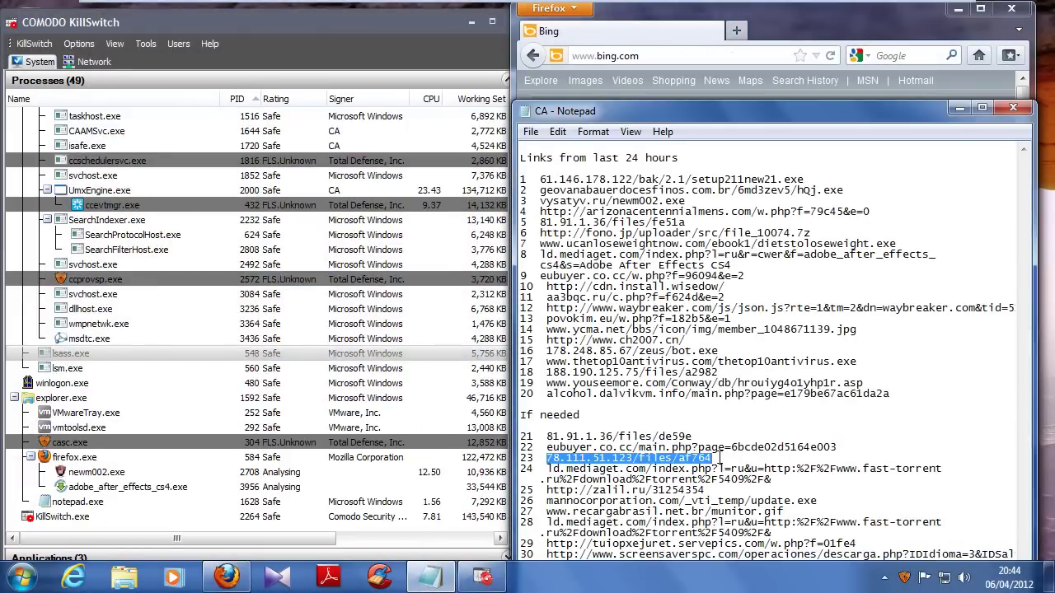
{"action": "key", "text": "ctrl+c"}
{"action": "left_click", "coordinate": [626, 55]}
{"action": "key", "text": "ctrl+v"}
{"action": "key", "text": "Return"}
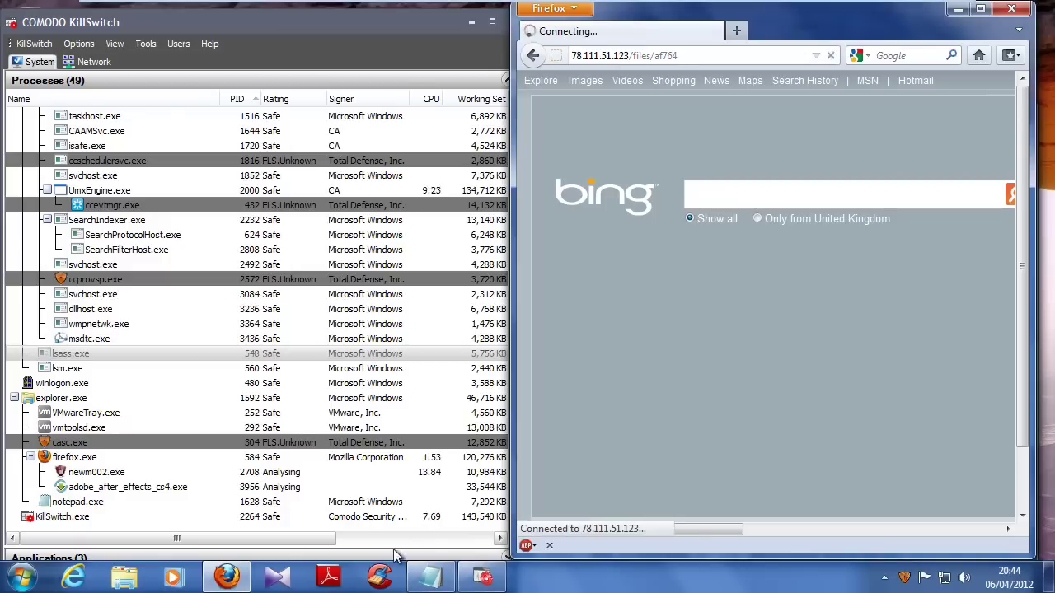
Copy the ld.mediaget.com link 24 from the CA list and save the af764 download
{"action": "left_click", "coordinate": [430, 577]}
{"action": "left_click_drag", "start_coordinate": [546, 468], "coordinate": [796, 481]}
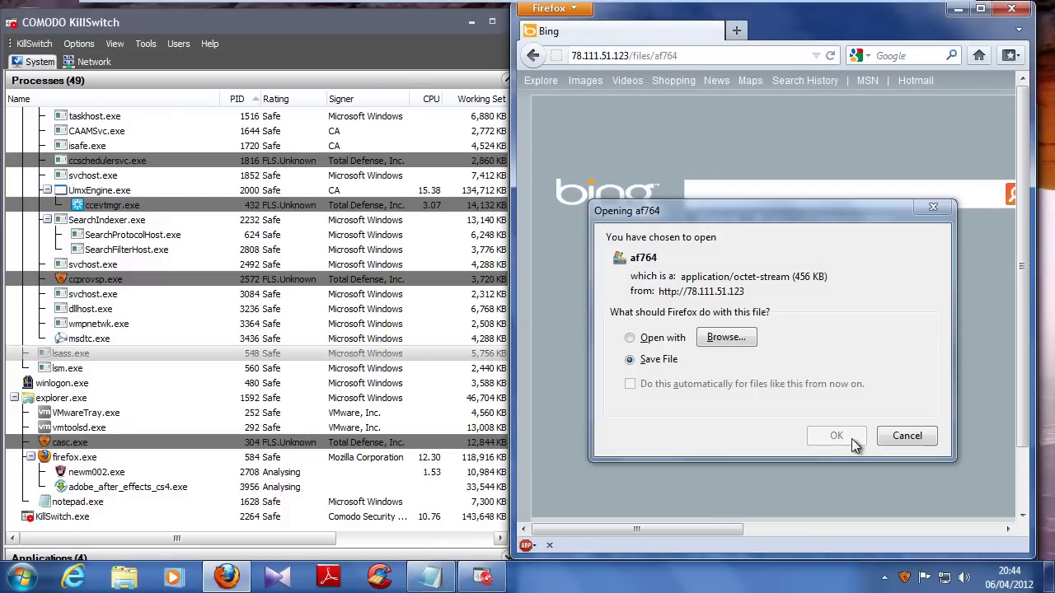
{"action": "left_click", "coordinate": [853, 442]}
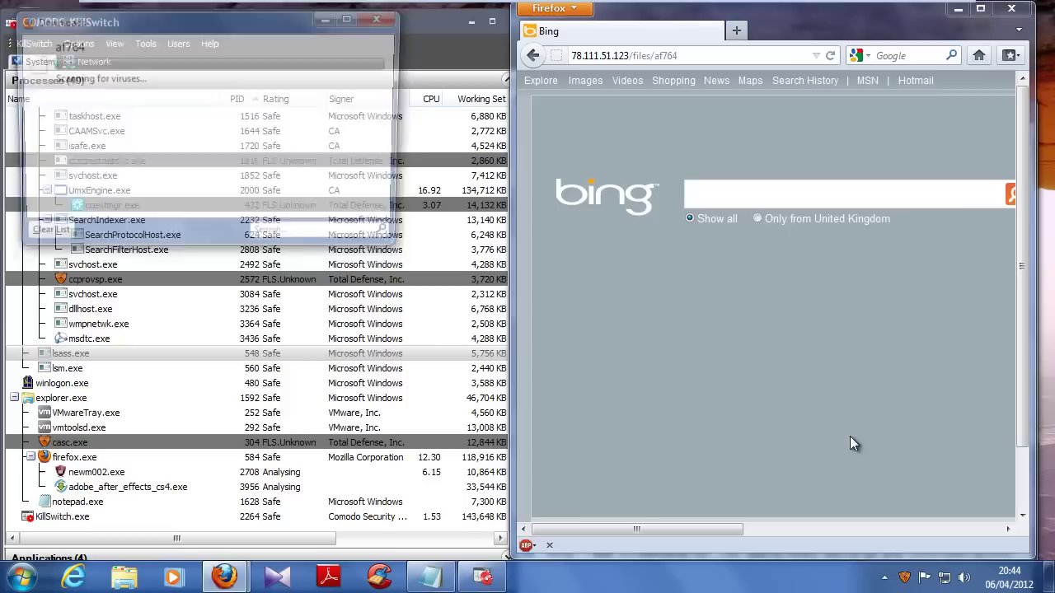
Load the copied ld.mediaget.com link in Firefox, save MediaGet.exe and open it from the Downloads list
{"action": "left_click", "coordinate": [633, 56]}
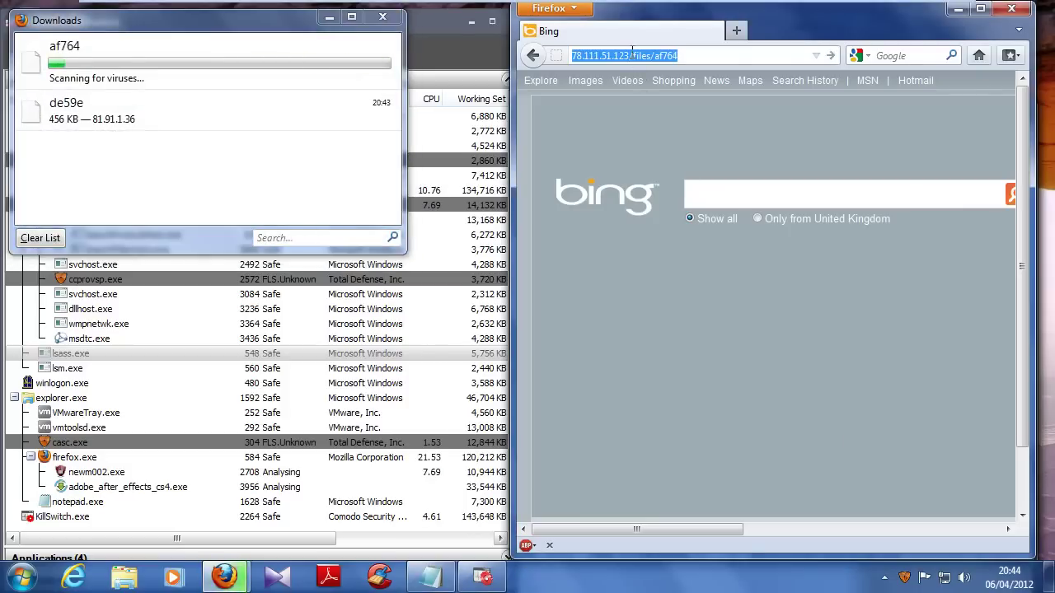
{"action": "key", "text": "ctrl+v"}
{"action": "key", "text": "Return"}
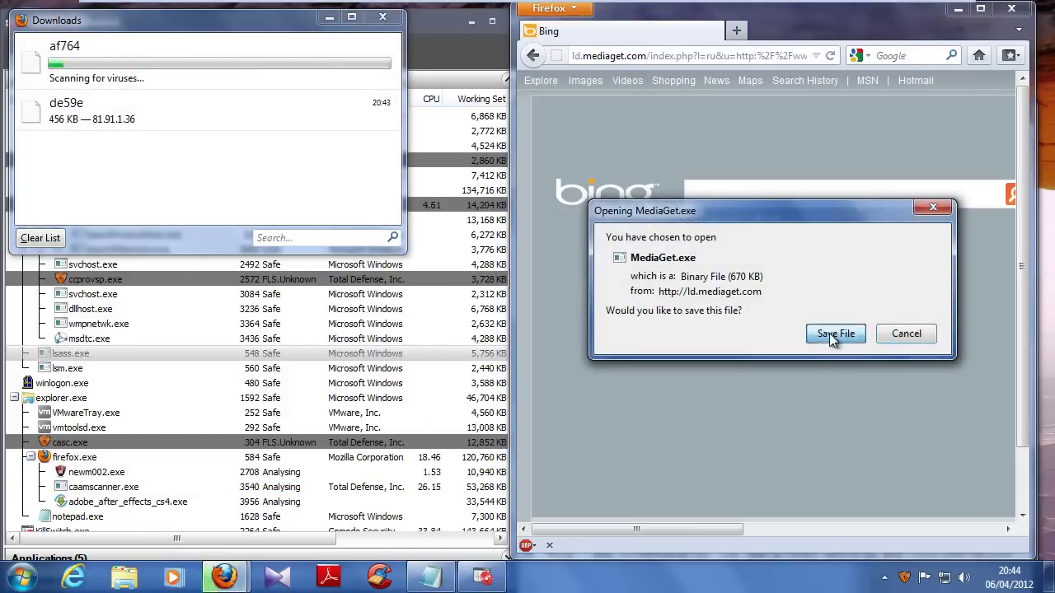
{"action": "left_click", "coordinate": [831, 333]}
{"action": "left_click", "coordinate": [108, 65]}
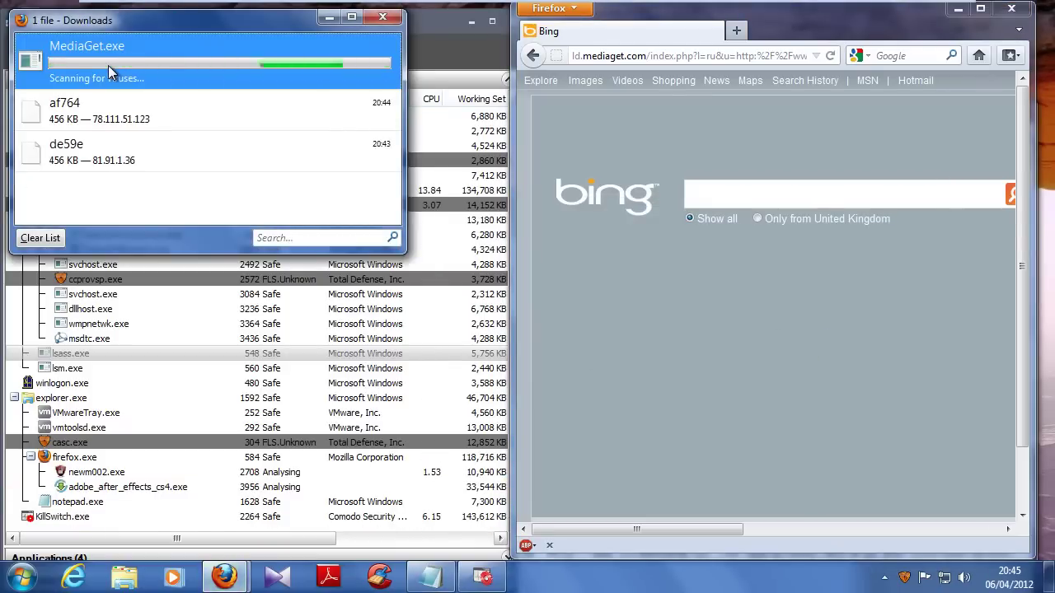
{"action": "key", "text": "alt+Tab"}
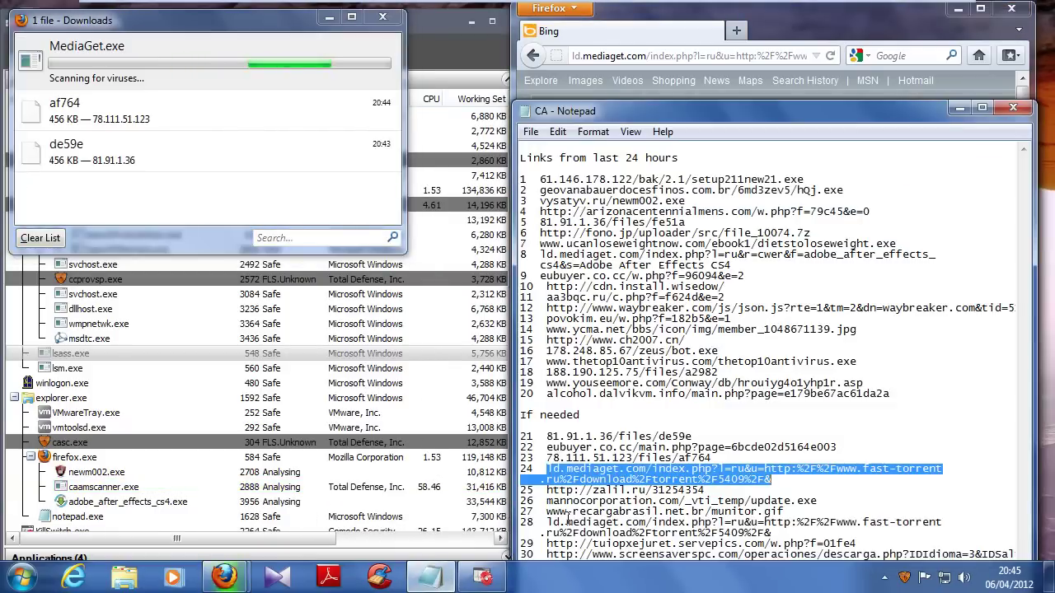
{"action": "left_click_drag", "start_coordinate": [547, 490], "coordinate": [727, 490]}
{"action": "key", "text": "ctrl+c"}
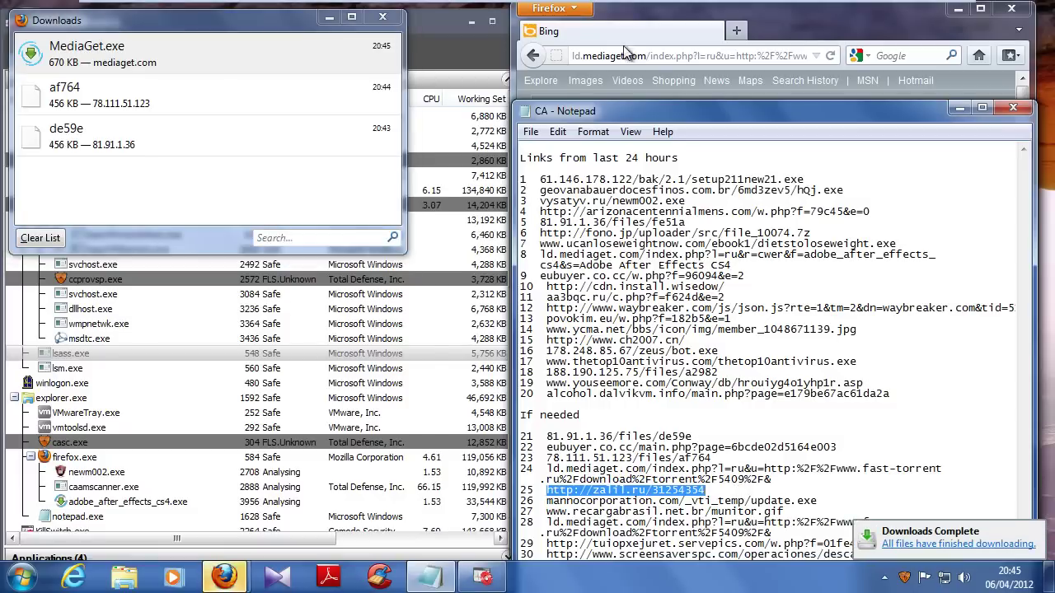
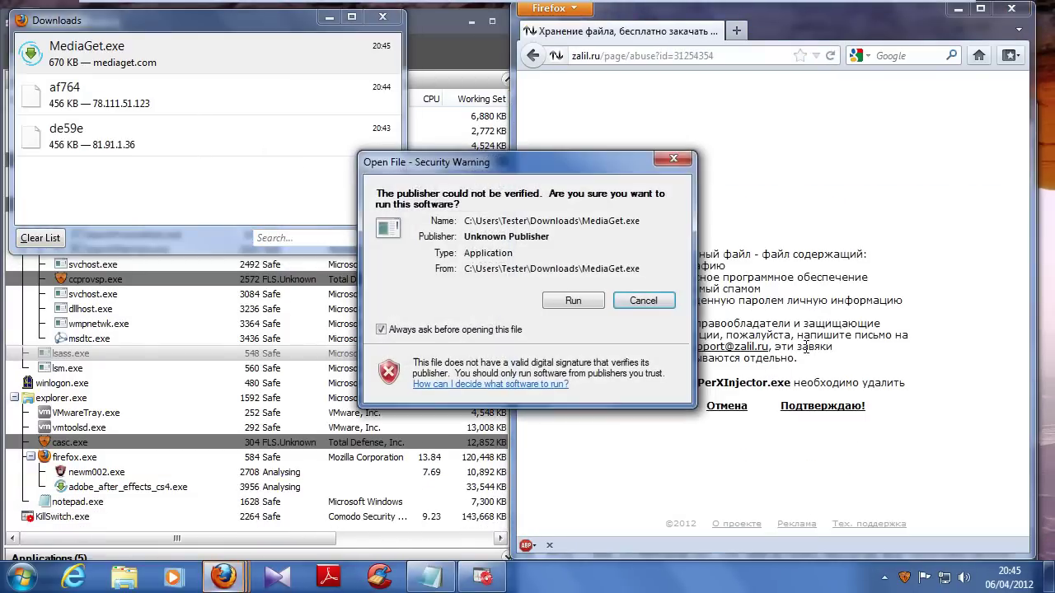
{"action": "left_click", "coordinate": [574, 300]}
Copy link 26, mannocorporation.com/_vti_temp/update.exe, from the CA list and load it in Firefox
{"action": "left_click", "coordinate": [416, 495]}
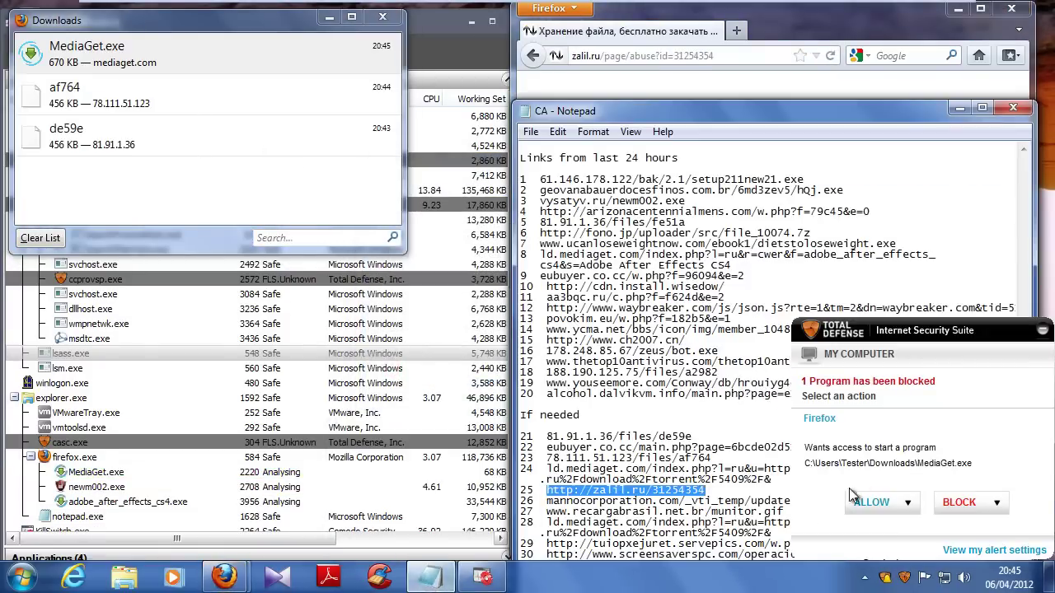
{"action": "left_click_drag", "start_coordinate": [547, 501], "coordinate": [838, 501]}
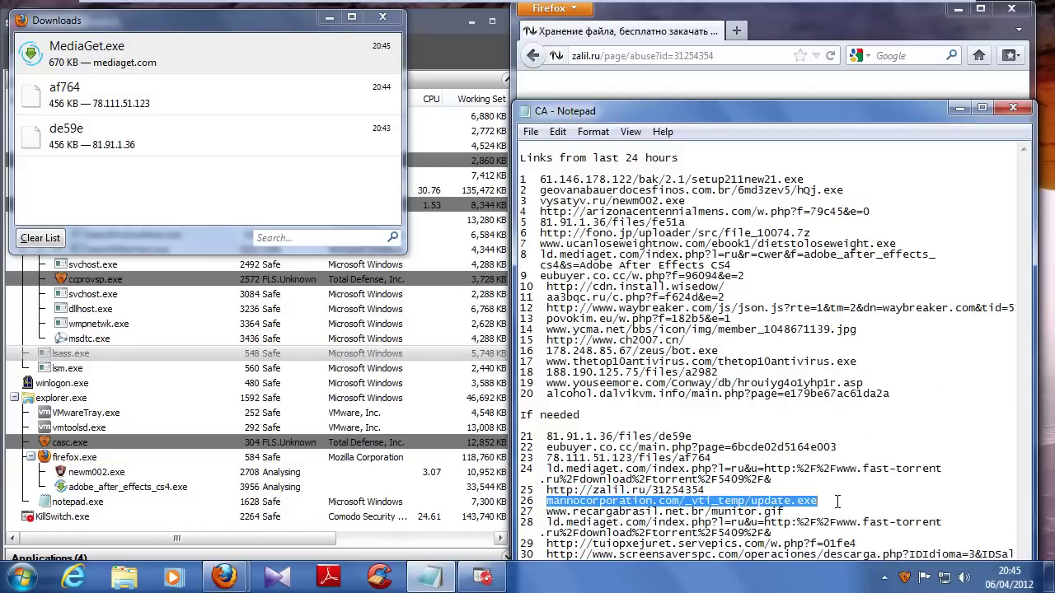
{"action": "key", "text": "ctrl+c"}
{"action": "left_click", "coordinate": [689, 56]}
{"action": "key", "text": "ctrl+v"}
{"action": "key", "text": "Return"}
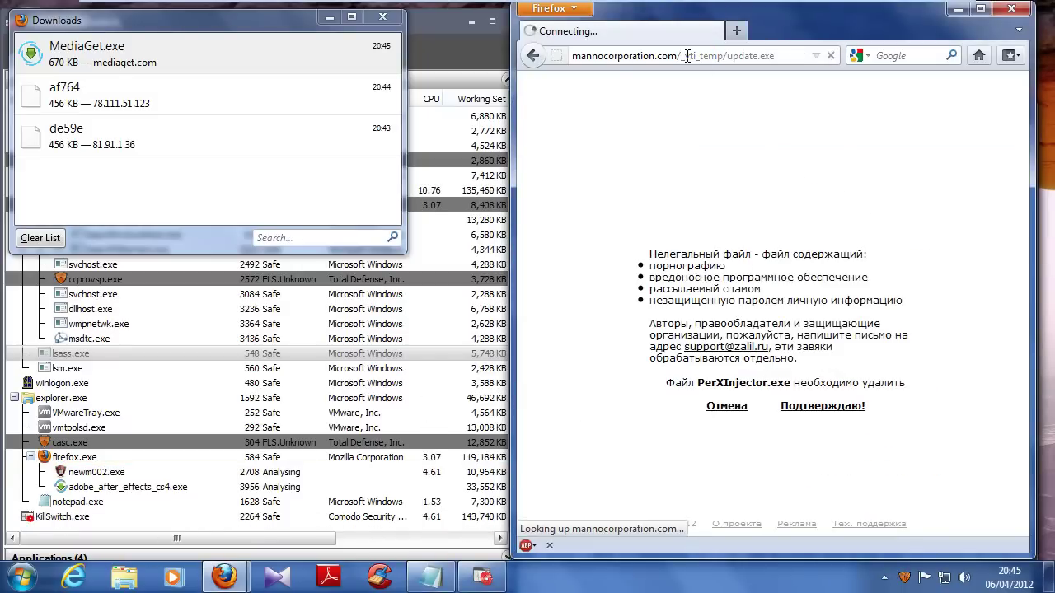
{"action": "key", "text": "alt+Tab"}
{"action": "left_click_drag", "start_coordinate": [546, 511], "coordinate": [812, 510]}
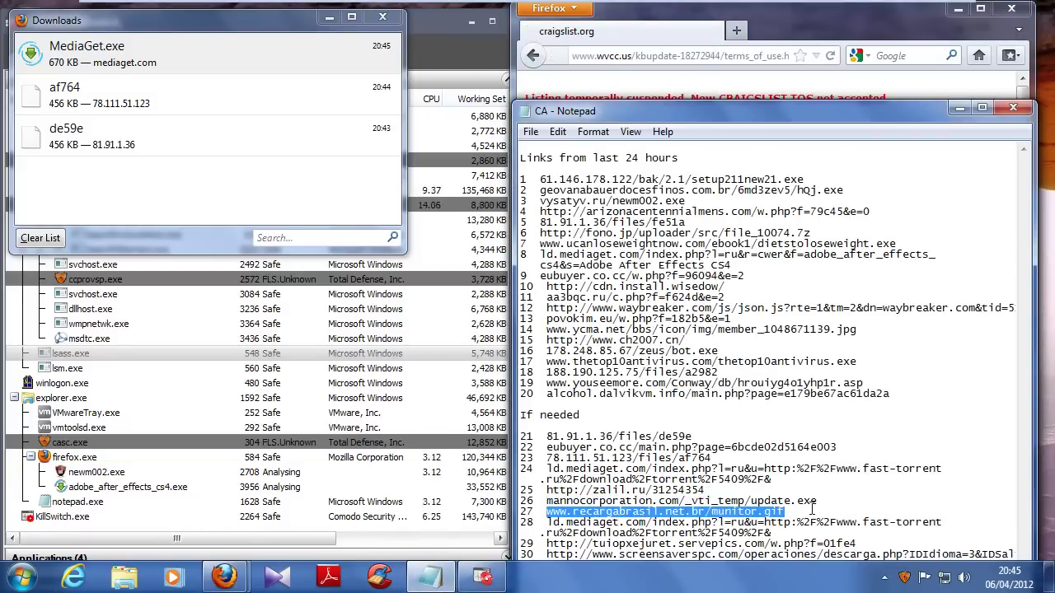
{"action": "left_click", "coordinate": [785, 29]}
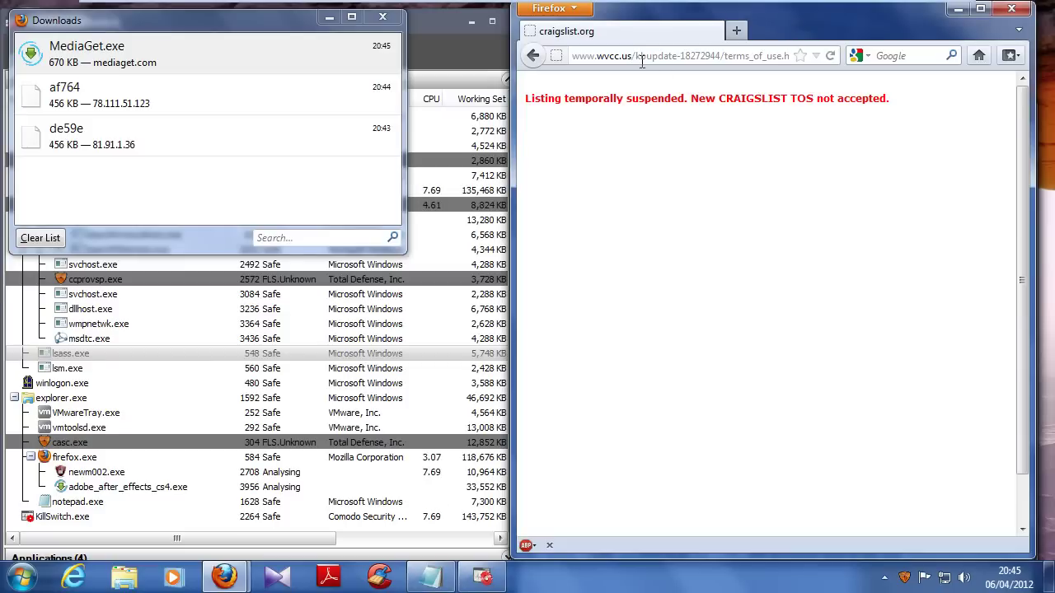
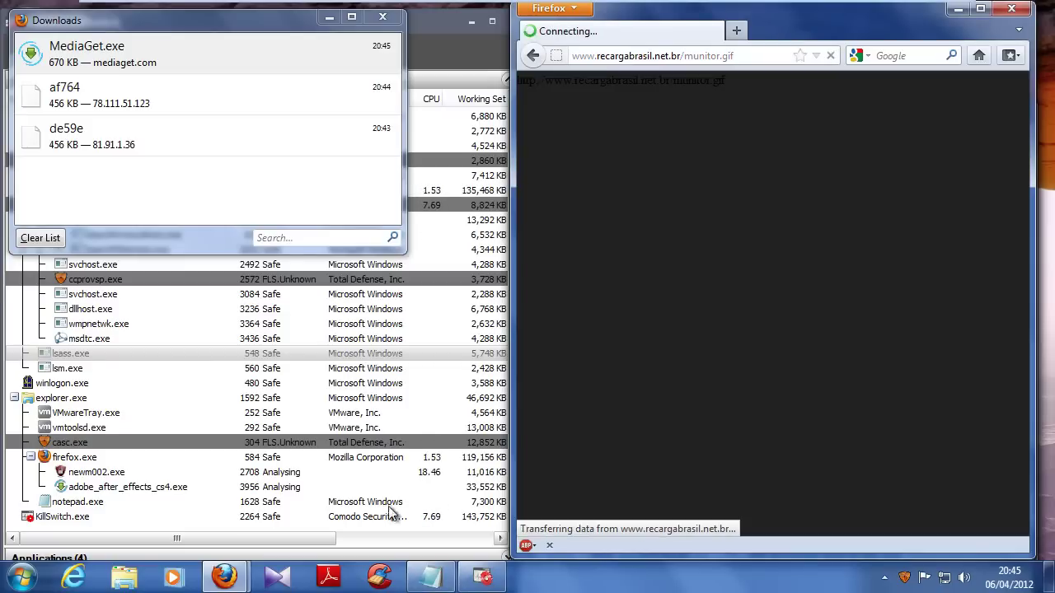
Load the ld.mediaget.com link 28 from the CA list in Firefox and save its MediaGet.exe download
{"action": "left_click", "coordinate": [421, 581]}
{"action": "left_click_drag", "start_coordinate": [550, 522], "coordinate": [793, 530]}
{"action": "key", "text": "ctrl+c"}
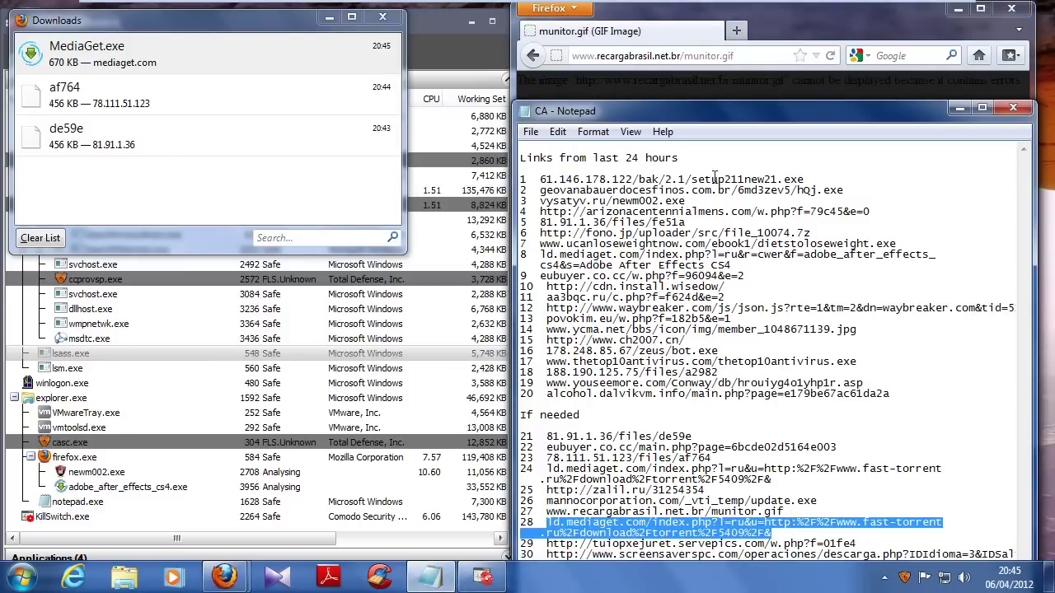
{"action": "left_click", "coordinate": [791, 29]}
{"action": "left_click", "coordinate": [635, 73]}
{"action": "key", "text": "ctrl+v"}
{"action": "key", "text": "Return"}
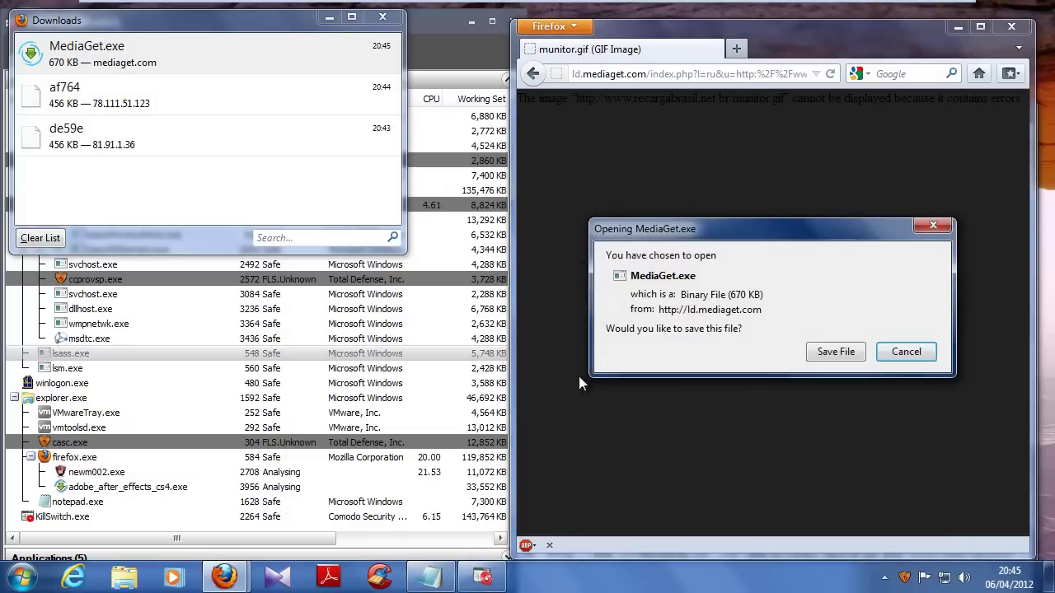
{"action": "left_click", "coordinate": [835, 352]}
{"action": "left_click", "coordinate": [429, 580]}
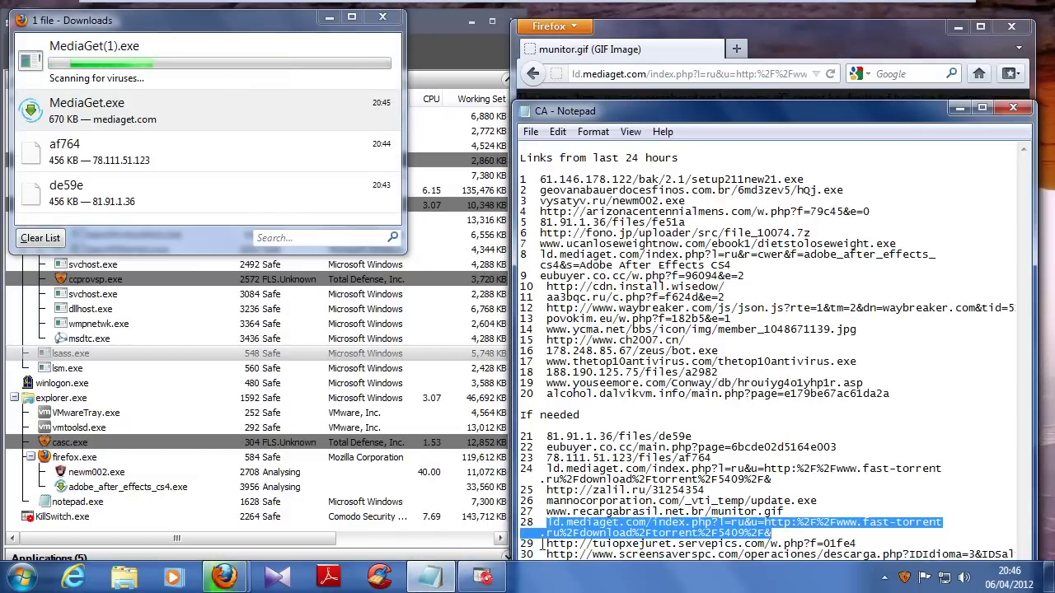
{"action": "left_click", "coordinate": [688, 74]}
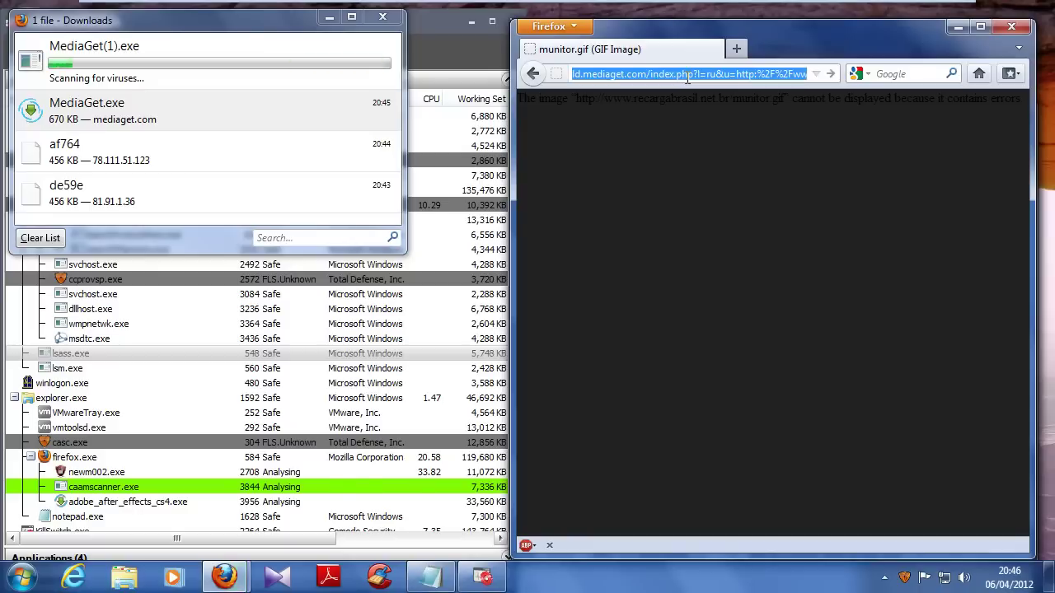
{"action": "type", "text": "http://tuiopxejuret.servepics.com/w.php?f=01fe4"}
{"action": "key", "text": "Return"}
{"action": "left_click", "coordinate": [430, 580]}
{"action": "left_click", "coordinate": [557, 554]}
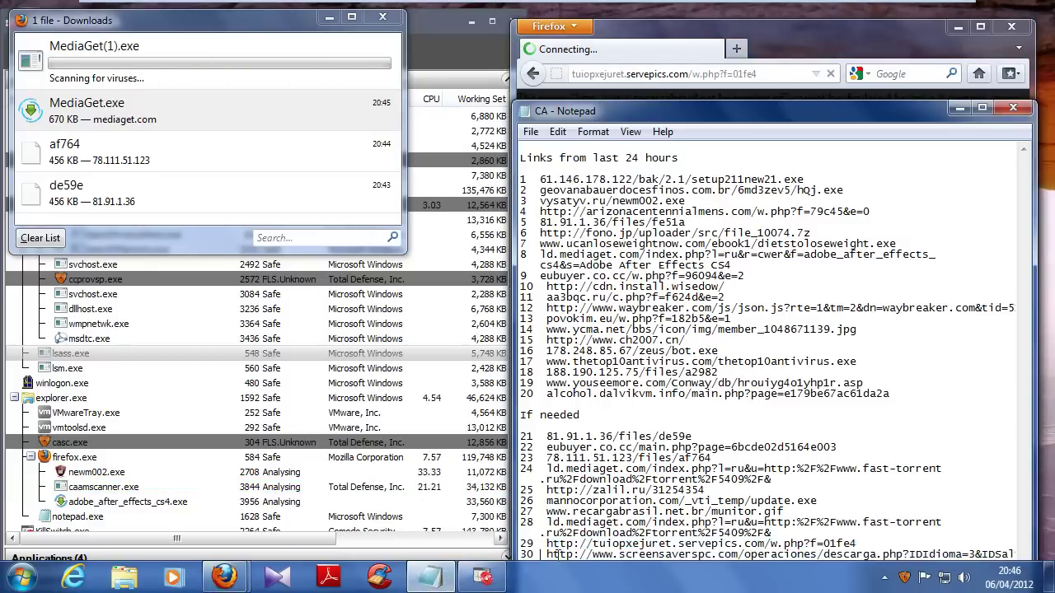
{"action": "left_click_drag", "start_coordinate": [557, 555], "coordinate": [1051, 559]}
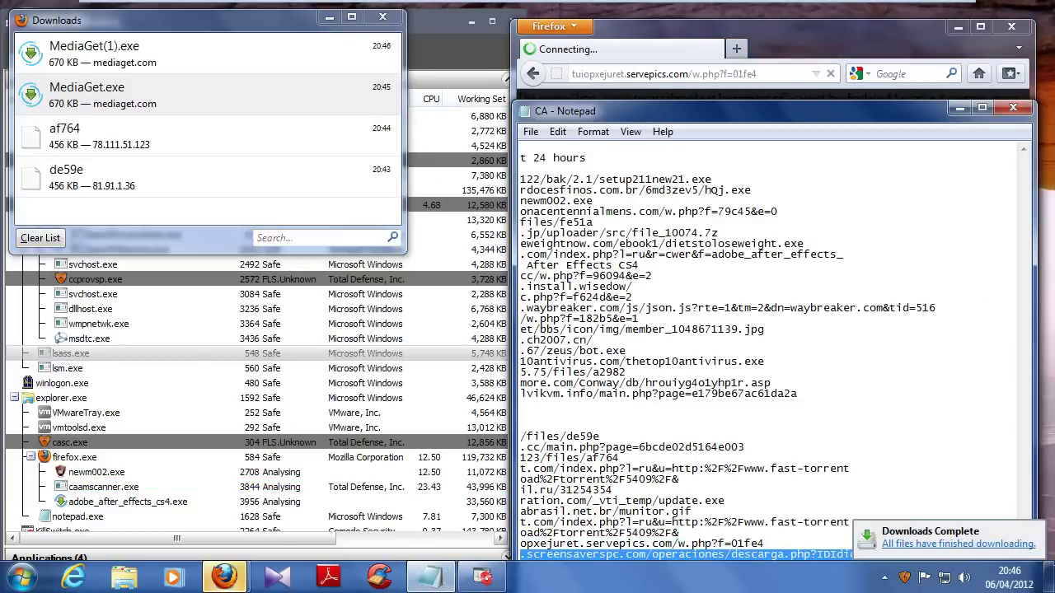
{"action": "left_click", "coordinate": [728, 66]}
{"action": "double_click", "coordinate": [719, 73]}
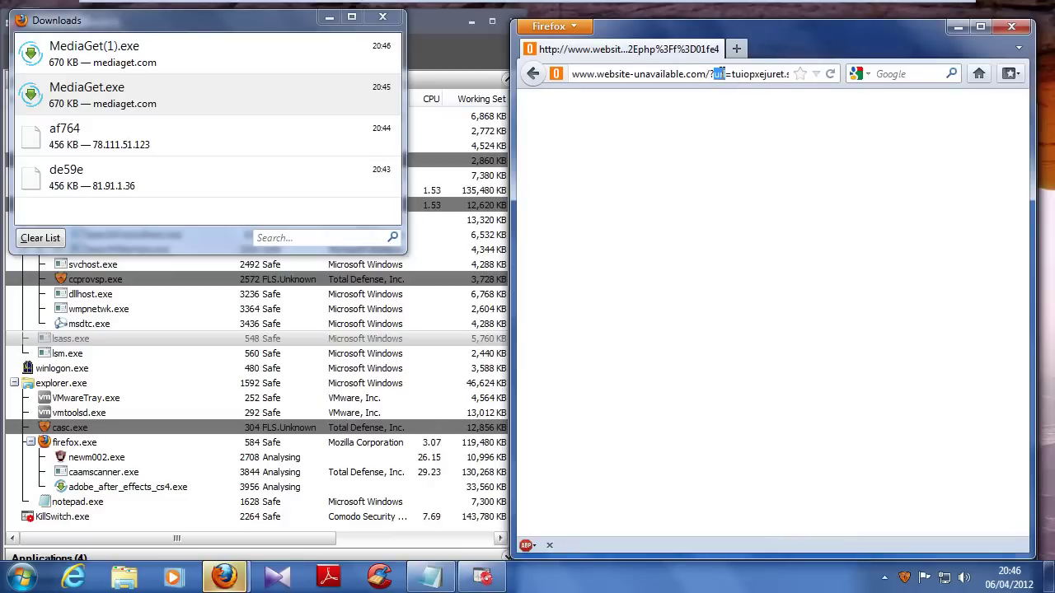
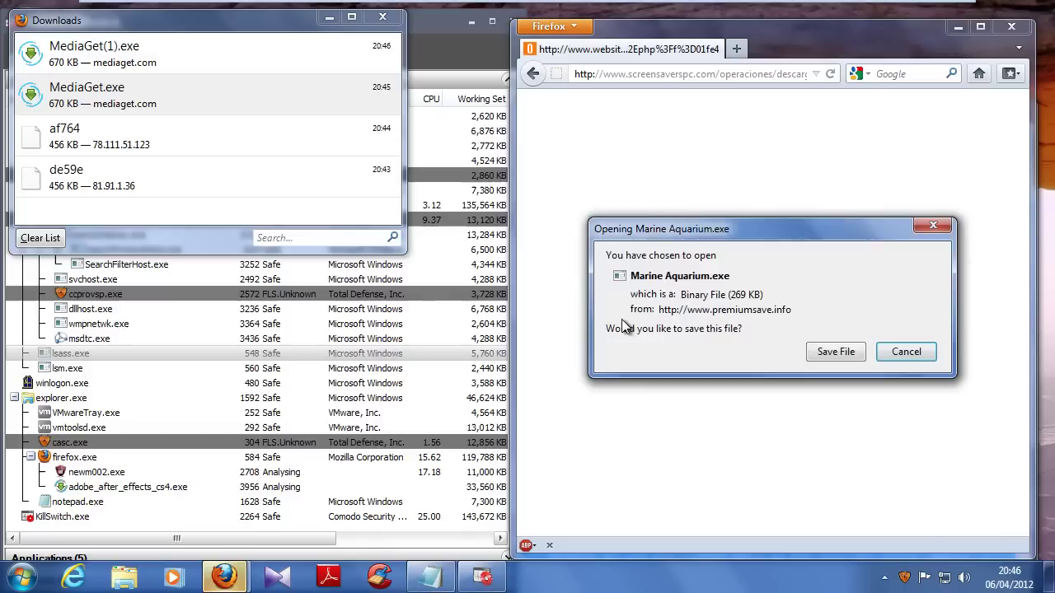
{"action": "left_click", "coordinate": [828, 351]}
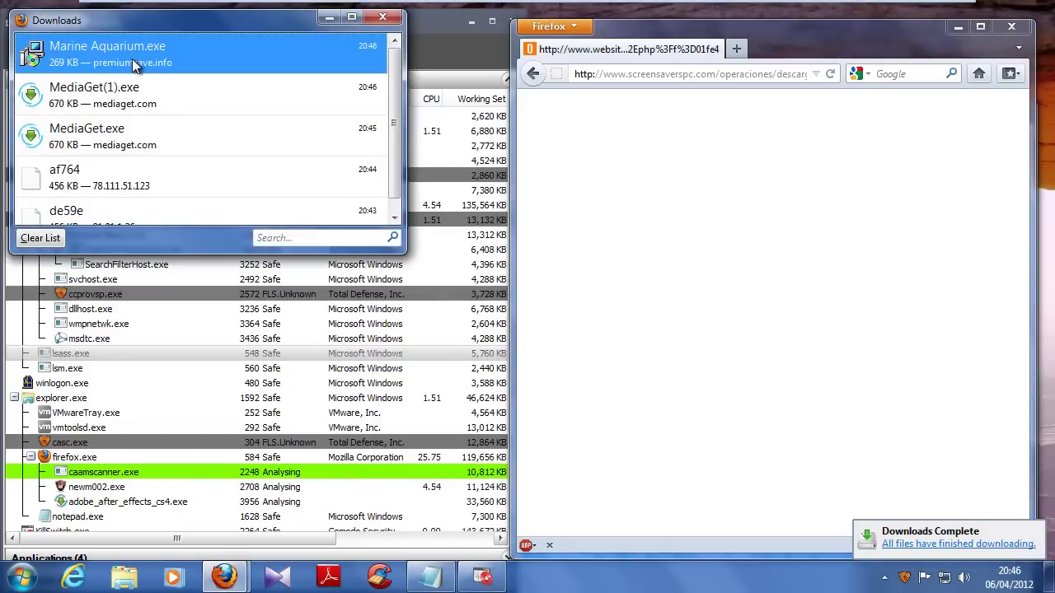
Run the downloaded Marine Aquarium.exe with elevated permission, and close the Downloads, Firefox and Notepad windows
{"action": "right_click", "coordinate": [142, 59]}
{"action": "left_click", "coordinate": [183, 73]}
{"action": "left_click", "coordinate": [379, 17]}
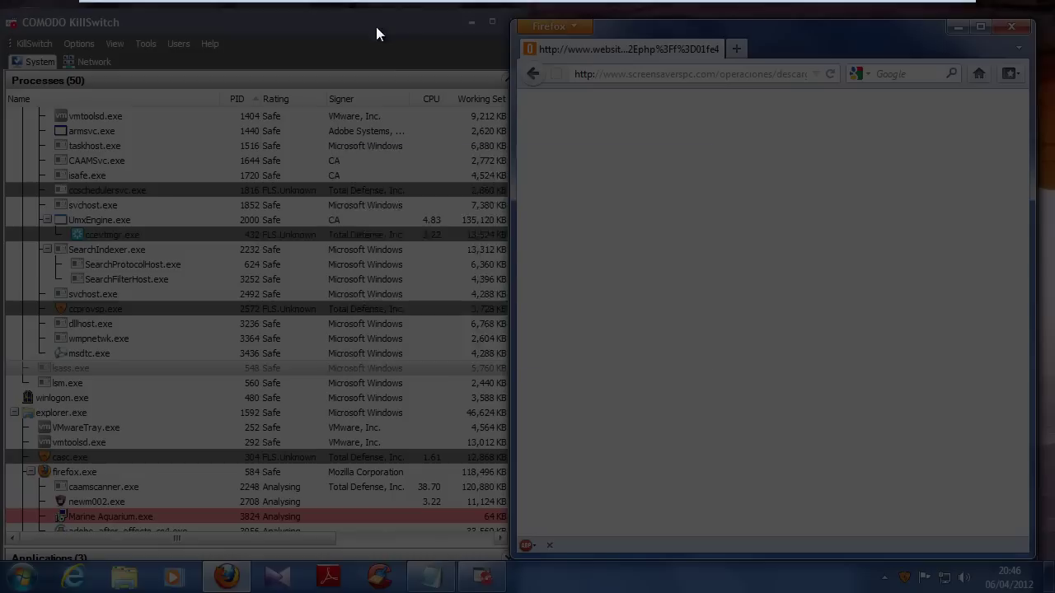
{"action": "left_click", "coordinate": [605, 307]}
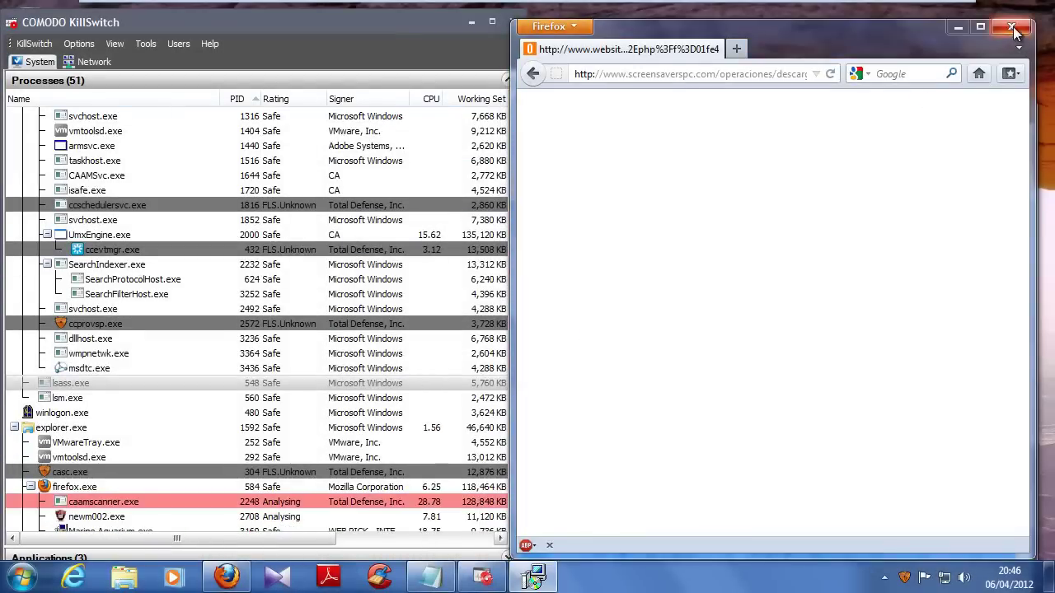
{"action": "left_click_drag", "start_coordinate": [997, 30], "coordinate": [1013, 112]}
{"action": "left_click", "coordinate": [1013, 110]}
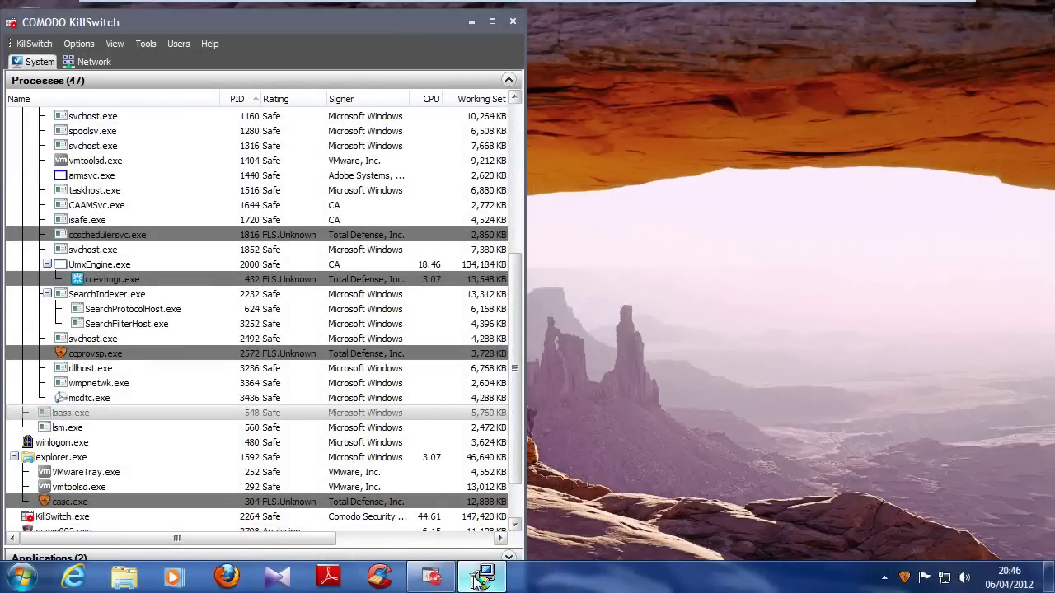
In the Marine Aquarium installer, clear the Install Babylon toolbar option and accept the IncrediBar Quick Installation
{"action": "left_click", "coordinate": [481, 580]}
{"action": "left_click", "coordinate": [683, 423]}
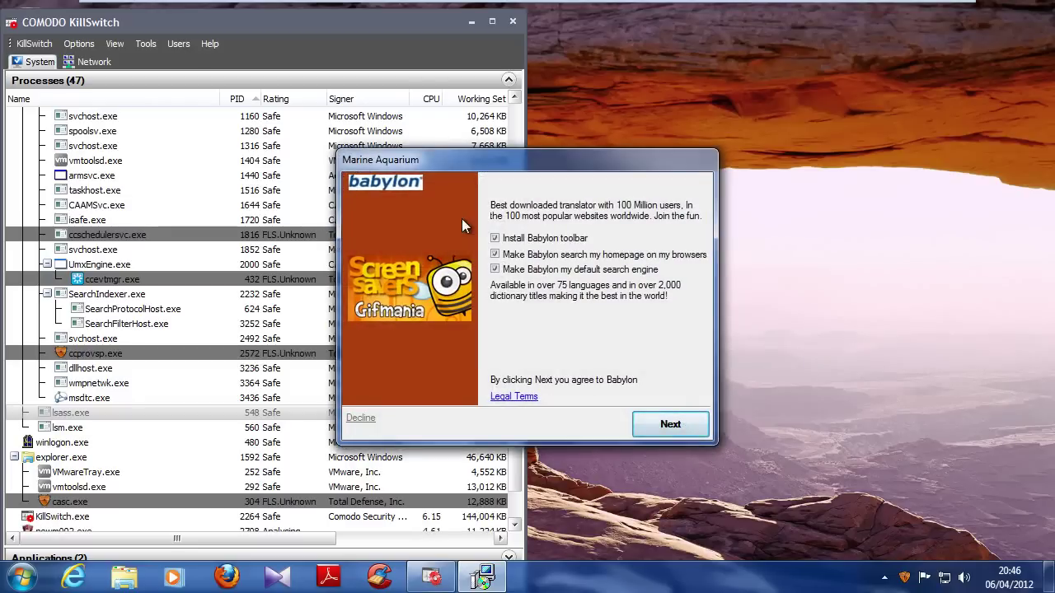
{"action": "left_click", "coordinate": [496, 238]}
{"action": "left_click", "coordinate": [660, 427]}
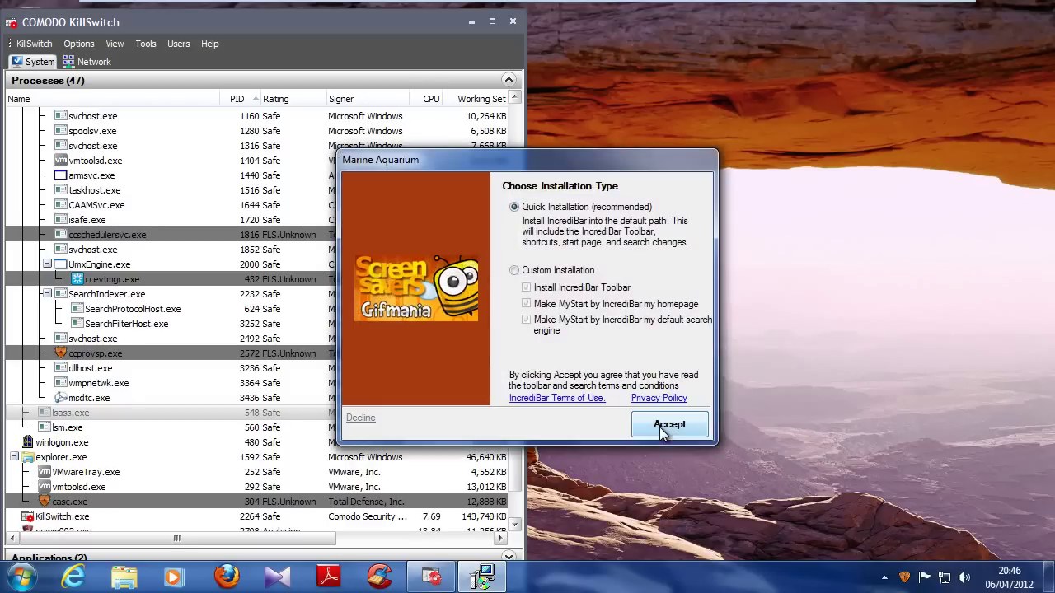
{"action": "left_click", "coordinate": [664, 428]}
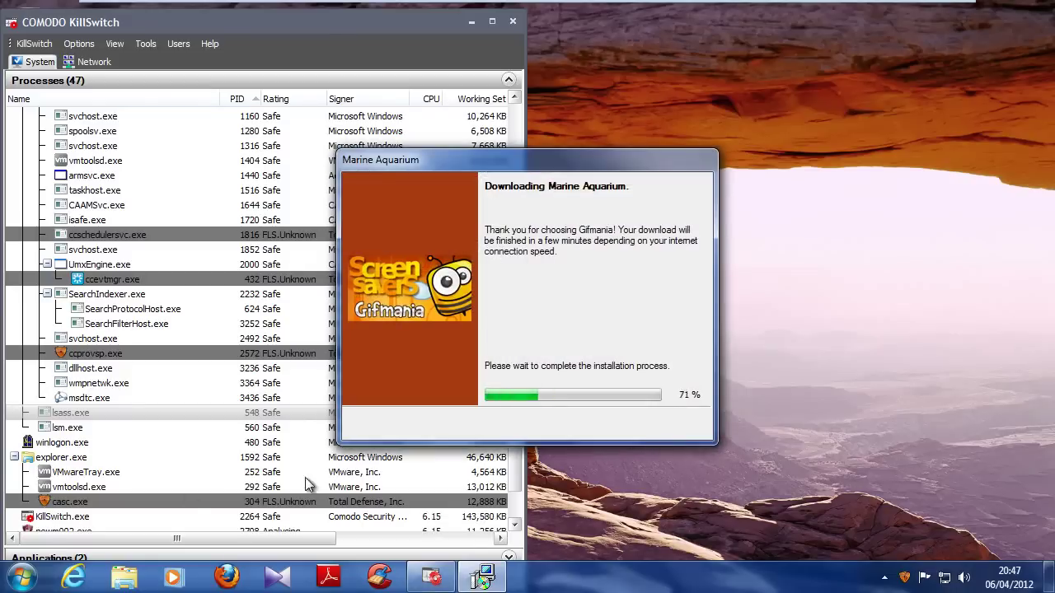
Open the Tester account's Downloads folder in Windows Explorer
{"action": "left_click", "coordinate": [24, 579]}
{"action": "left_click", "coordinate": [239, 219]}
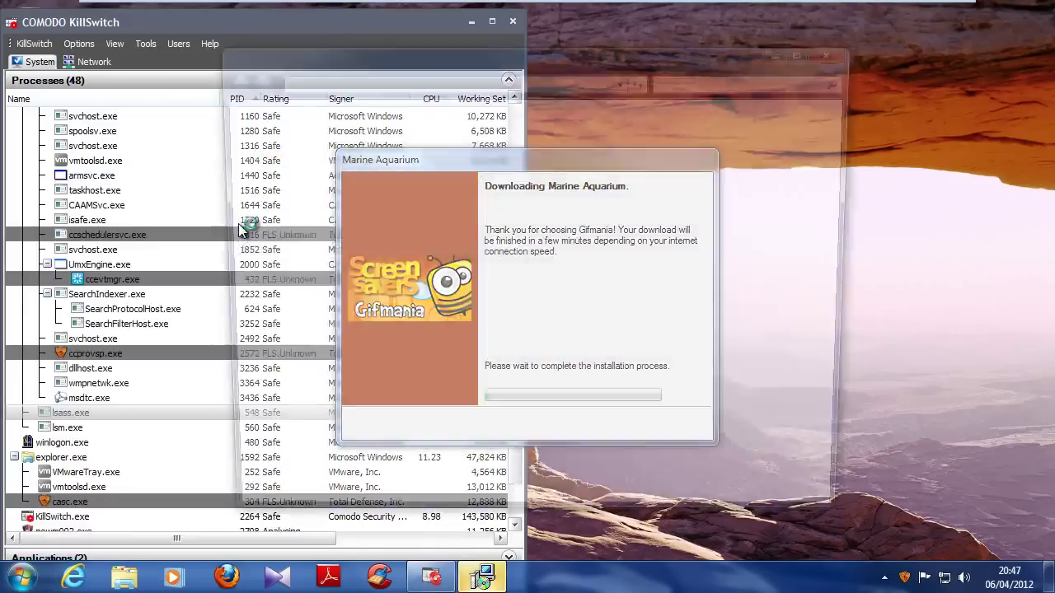
{"action": "double_click", "coordinate": [511, 157]}
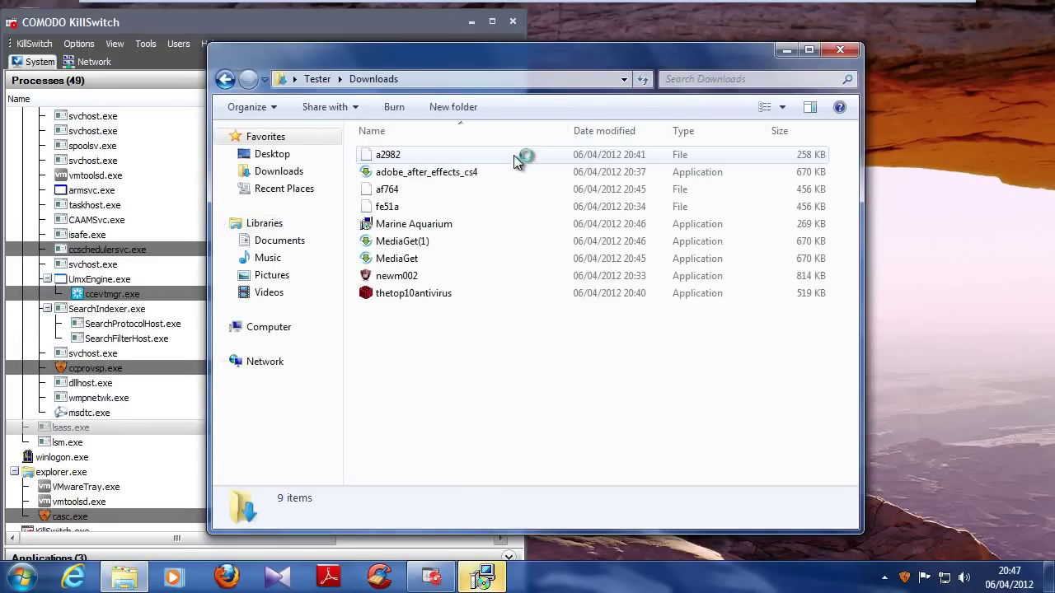
Rename the downloaded file a2982 as a2982.exe
{"action": "left_click", "coordinate": [389, 157]}
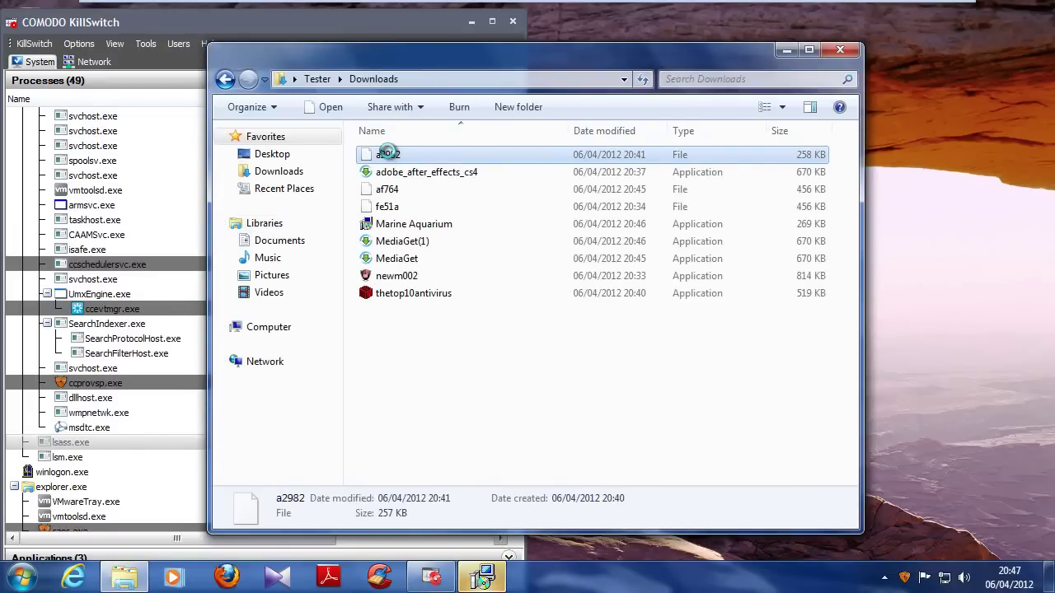
{"action": "right_click", "coordinate": [387, 154]}
{"action": "left_click", "coordinate": [439, 410]}
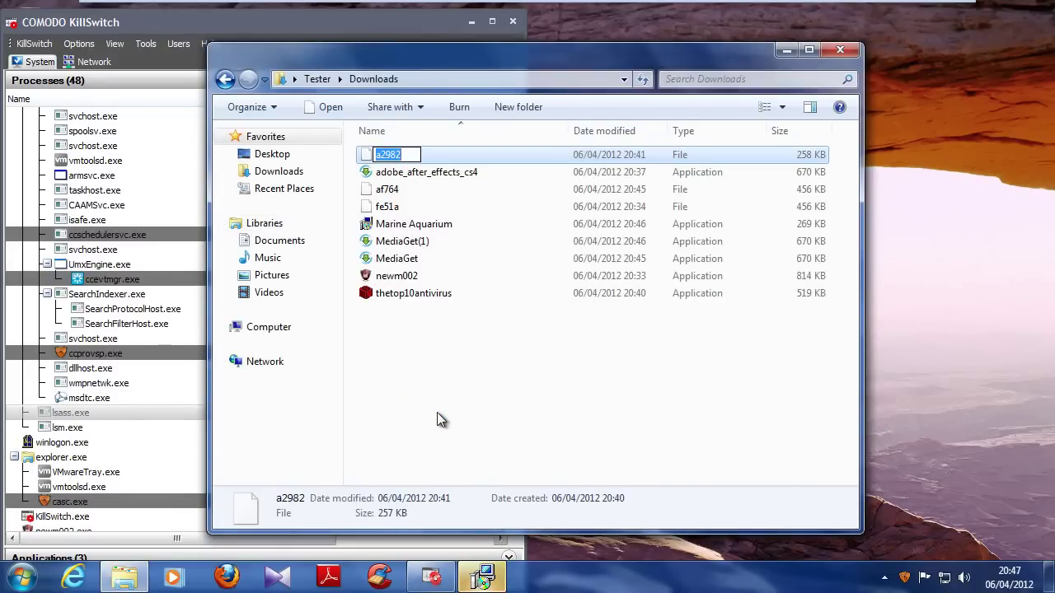
{"action": "key", "text": "End"}
{"action": "type", "text": ".exe"}
{"action": "key", "text": "Return"}
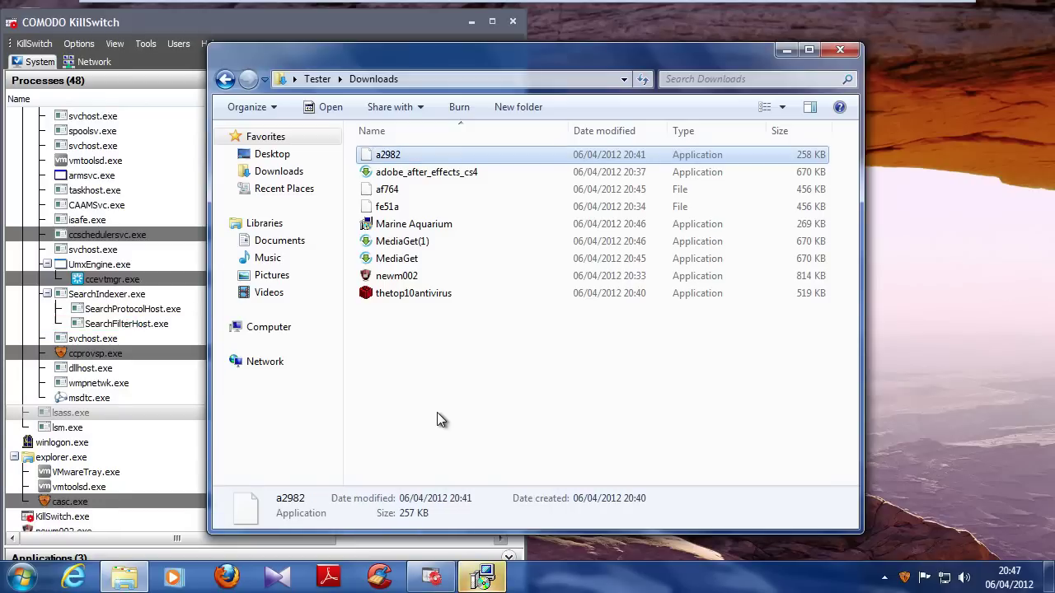
Rename the downloaded file af764 as af764.exe
{"action": "left_click", "coordinate": [384, 194]}
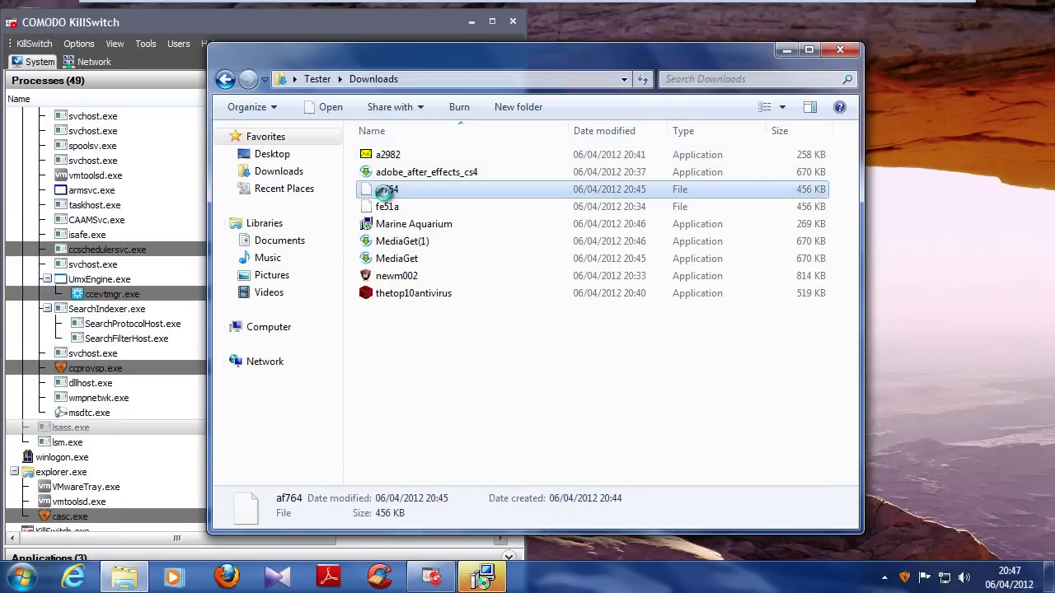
{"action": "right_click", "coordinate": [384, 192]}
{"action": "left_click", "coordinate": [456, 446]}
{"action": "key", "text": "End"}
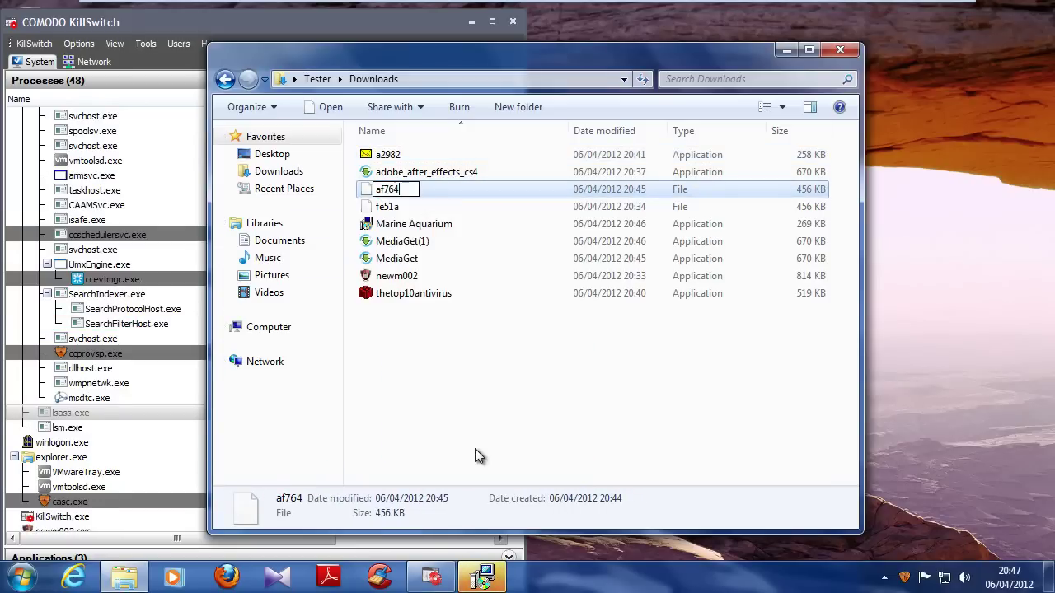
{"action": "type", "text": ".exe"}
{"action": "key", "text": "Return"}
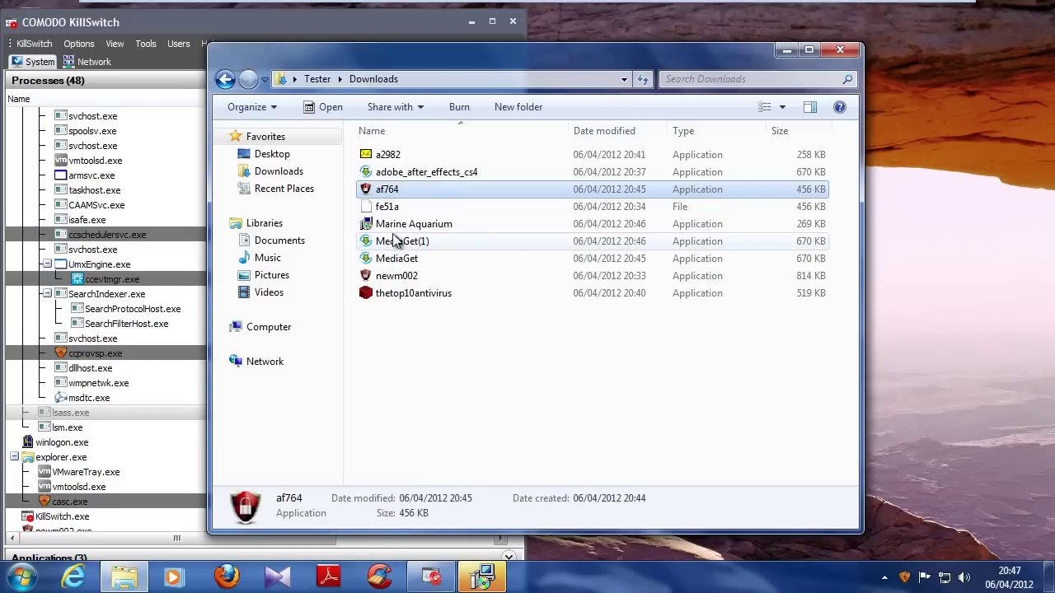
Rename the downloaded file fe51a as fe51a.exe
{"action": "left_click", "coordinate": [385, 211]}
{"action": "right_click", "coordinate": [385, 207]}
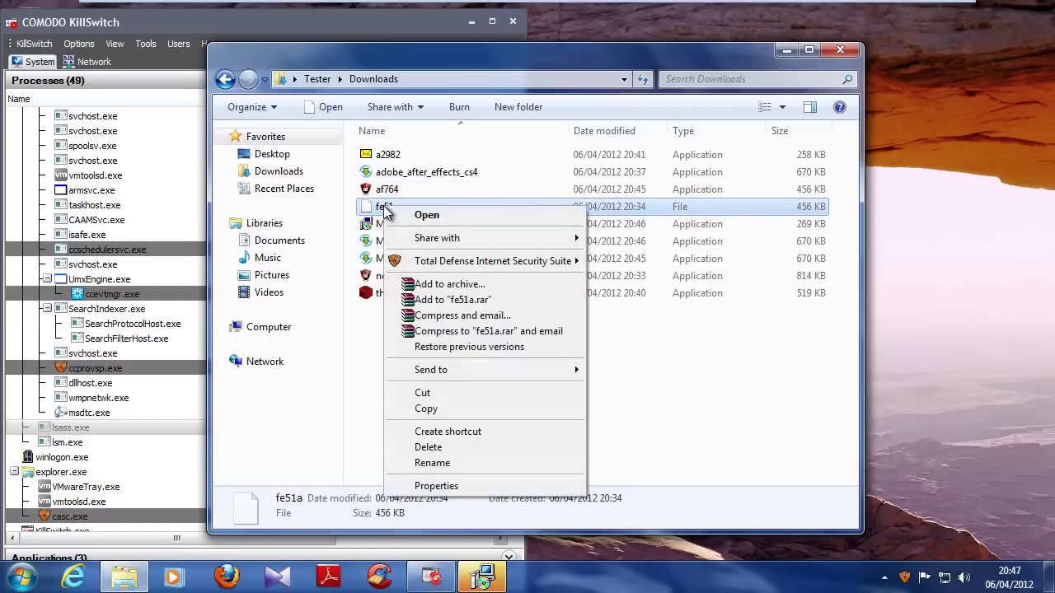
{"action": "left_click", "coordinate": [446, 459]}
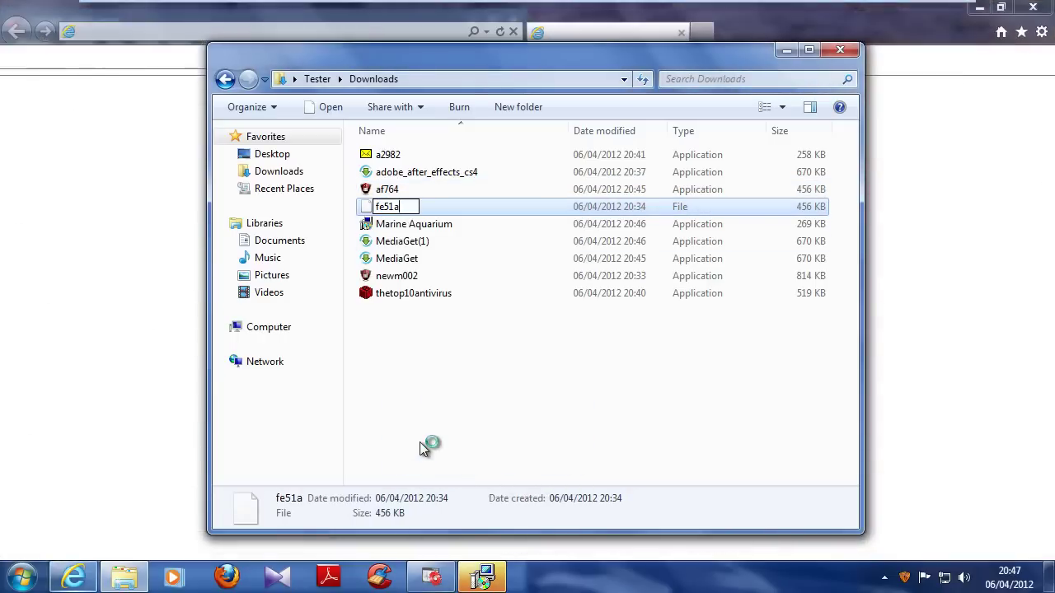
{"action": "type", "text": ".exe"}
{"action": "key", "text": "Return"}
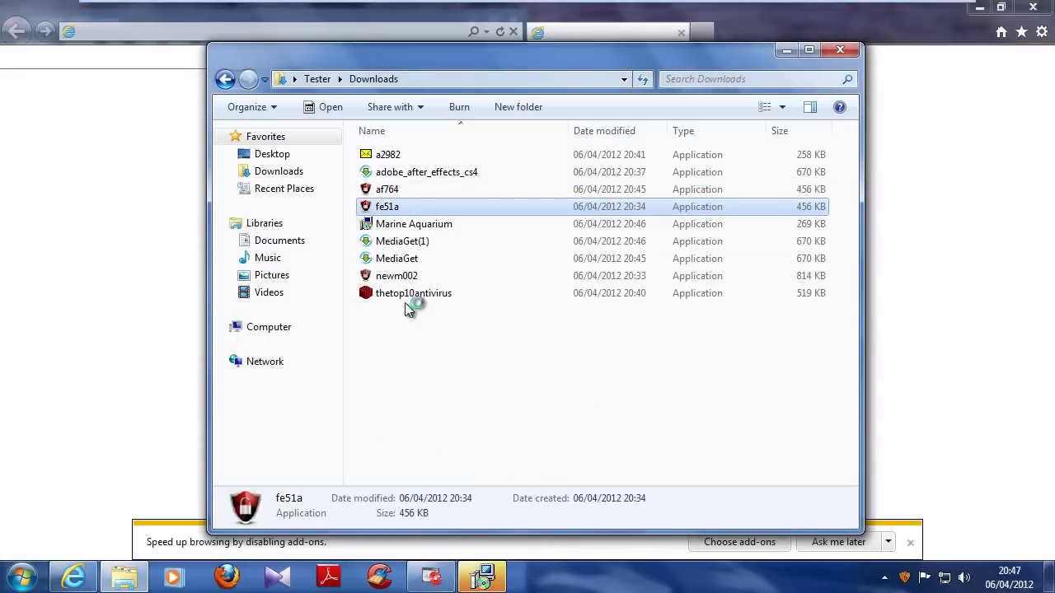
Run a2982.exe despite the unknown-publisher warning and always block the G Data AntiVirus request to hook into the Win32 API
{"action": "left_click", "coordinate": [383, 155]}
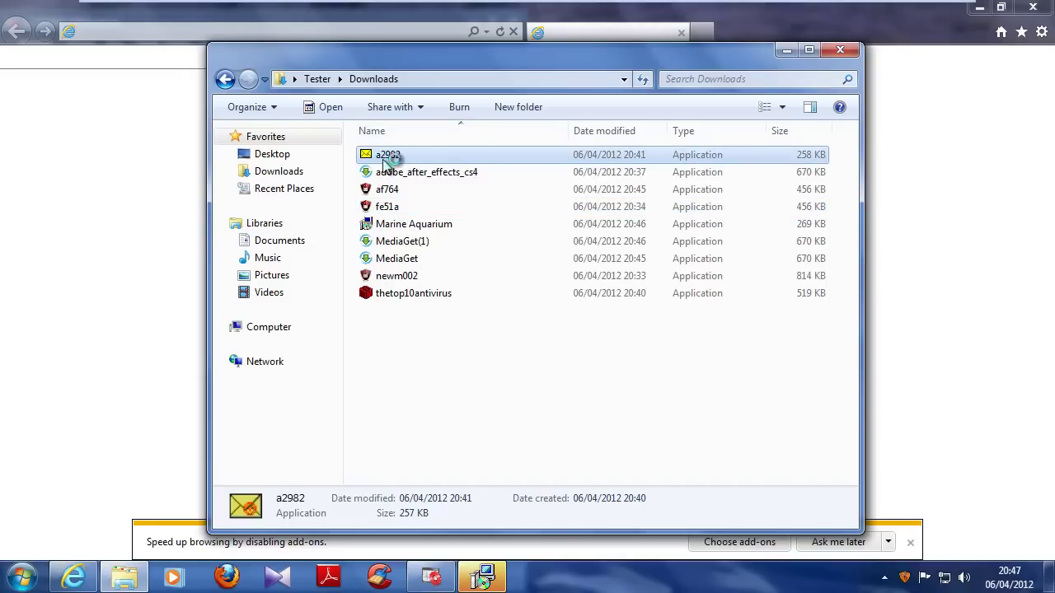
{"action": "right_click", "coordinate": [384, 158]}
{"action": "left_click", "coordinate": [398, 162]}
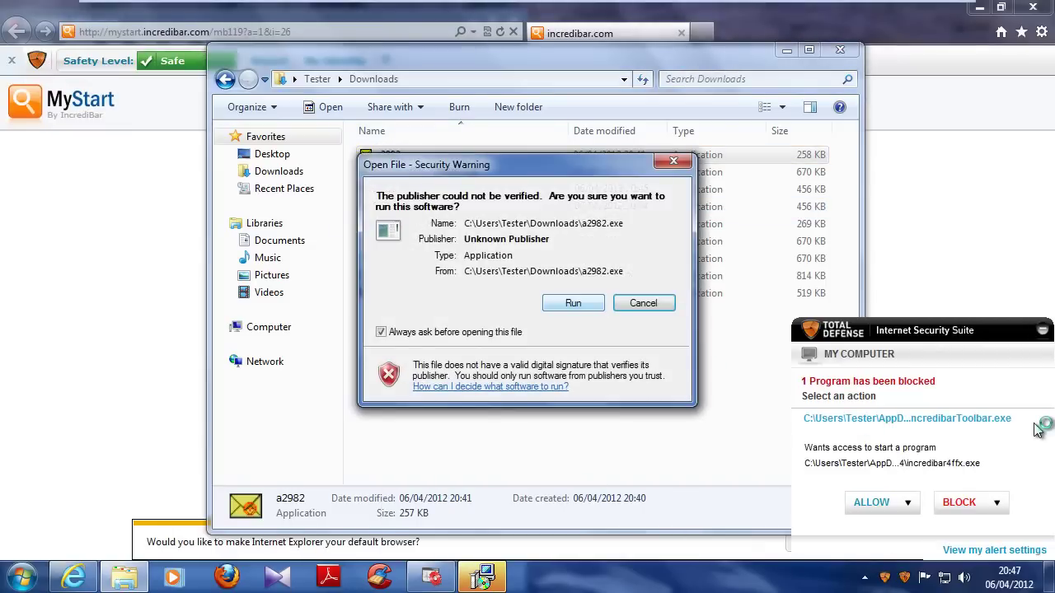
{"action": "left_click", "coordinate": [569, 304]}
{"action": "left_click", "coordinate": [874, 503]}
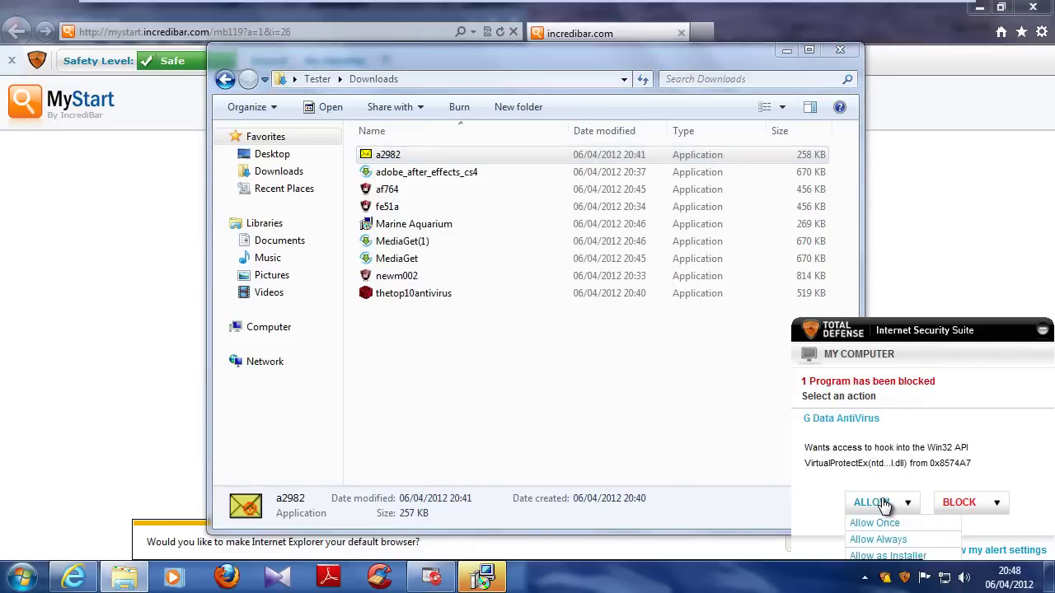
{"action": "left_click", "coordinate": [977, 503]}
{"action": "left_click", "coordinate": [985, 540]}
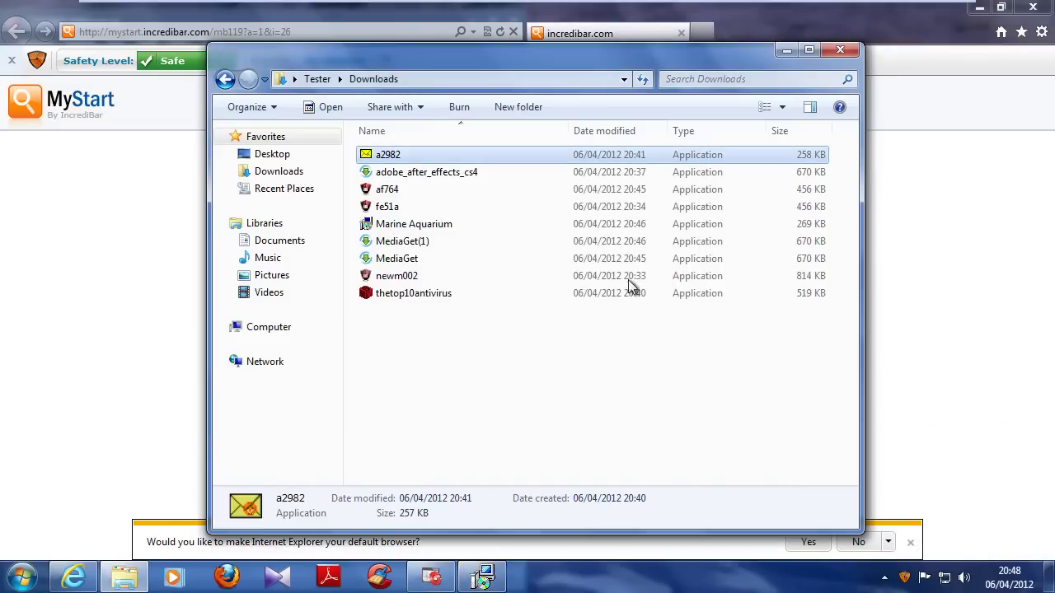
Run af764.exe from the Downloads folder, accepting the unknown-publisher security warning
{"action": "left_click", "coordinate": [373, 193]}
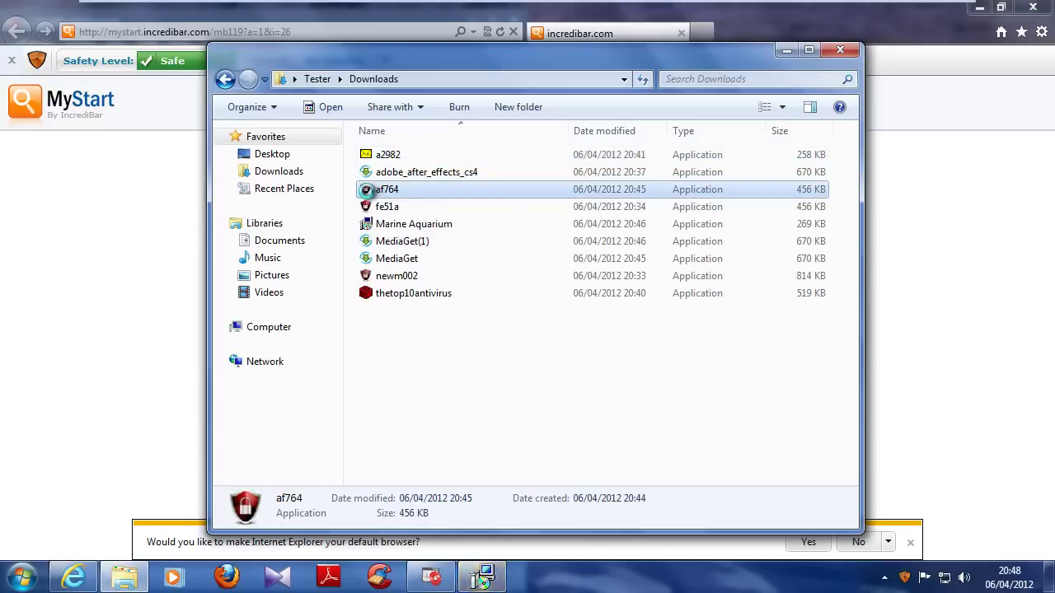
{"action": "right_click", "coordinate": [369, 189]}
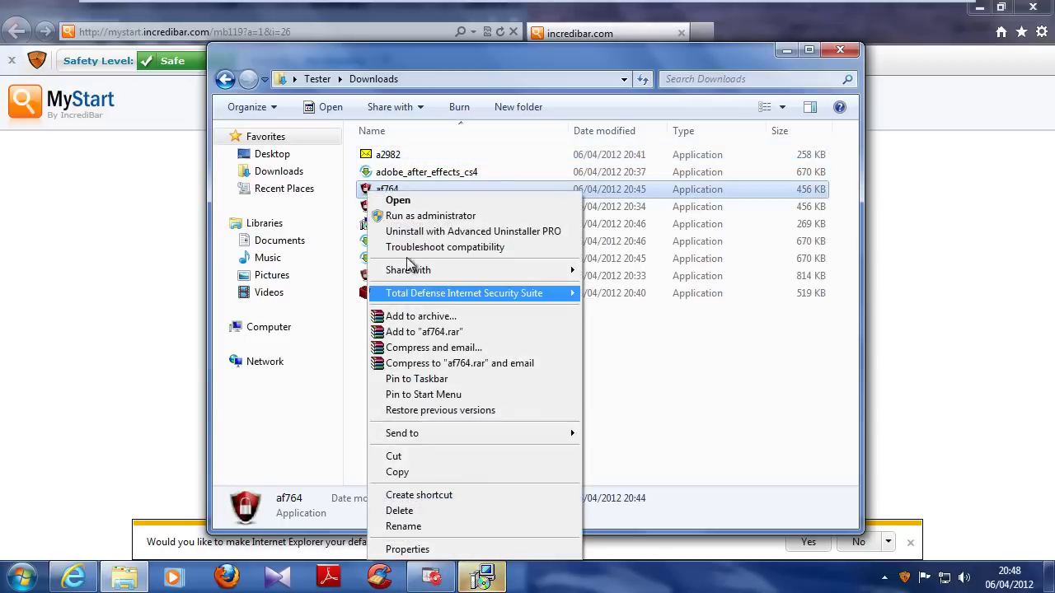
{"action": "left_click", "coordinate": [403, 201]}
{"action": "left_click", "coordinate": [565, 302]}
{"action": "left_click", "coordinate": [674, 426]}
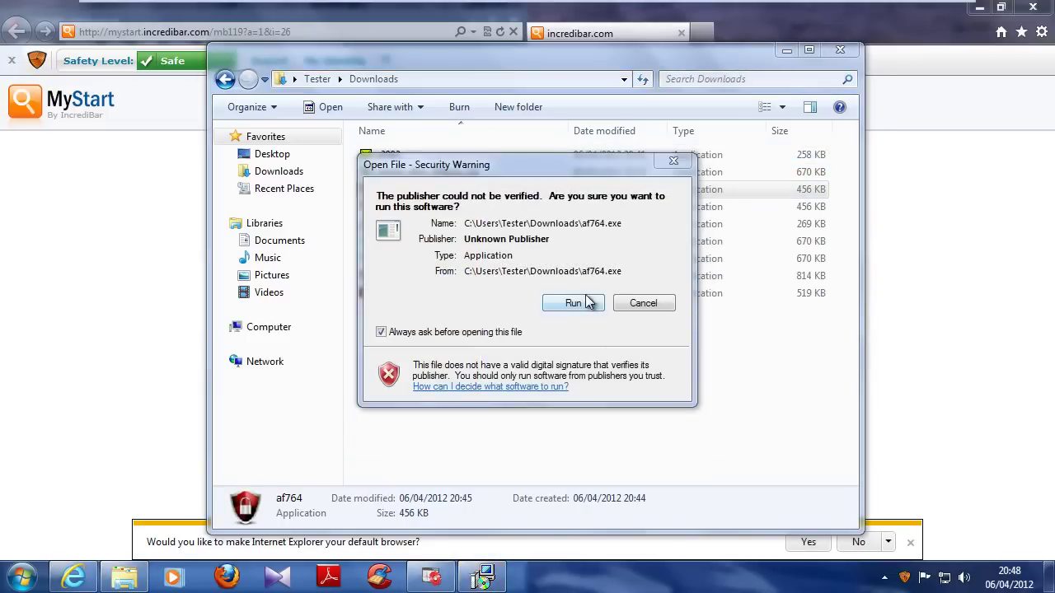
{"action": "left_click", "coordinate": [582, 301]}
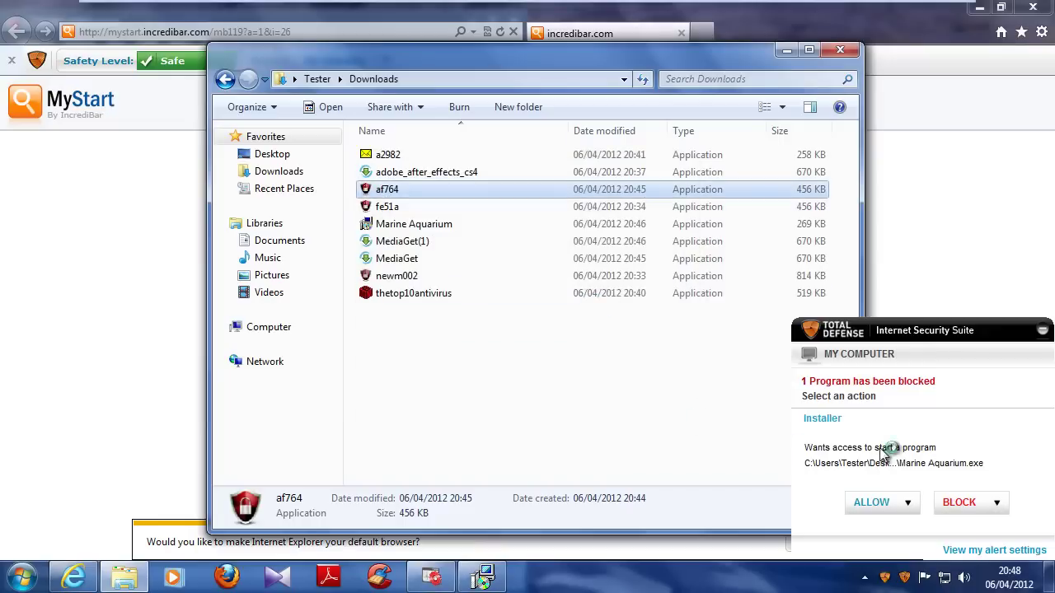
In the Total Defense alerts, allow the Marine Aquarium programs to start once and always block af764.exe from hooking into the Win32 API
{"action": "left_click", "coordinate": [875, 502]}
{"action": "left_click", "coordinate": [878, 523]}
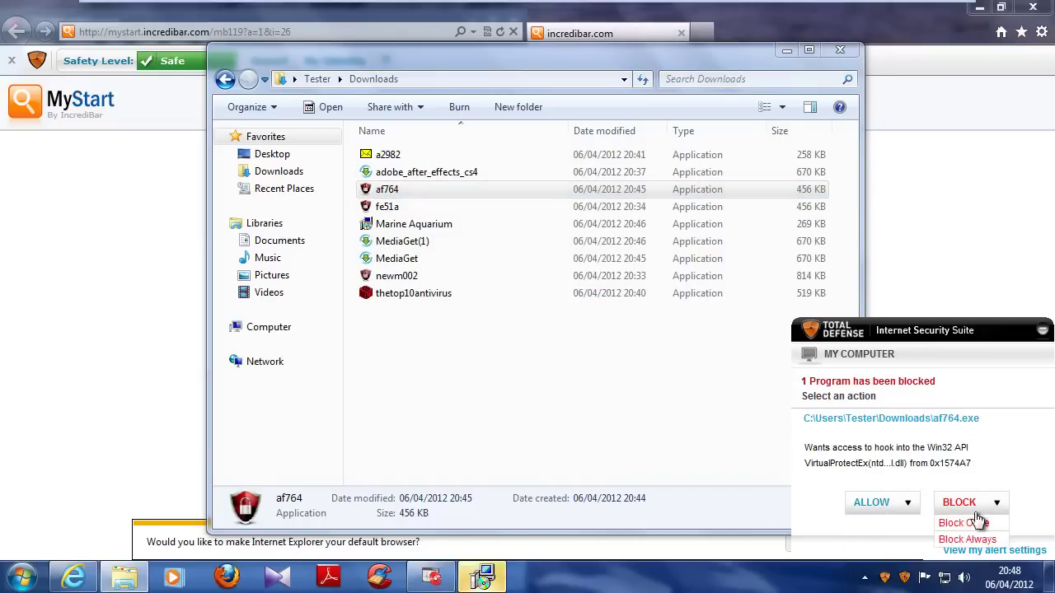
{"action": "left_click", "coordinate": [969, 537]}
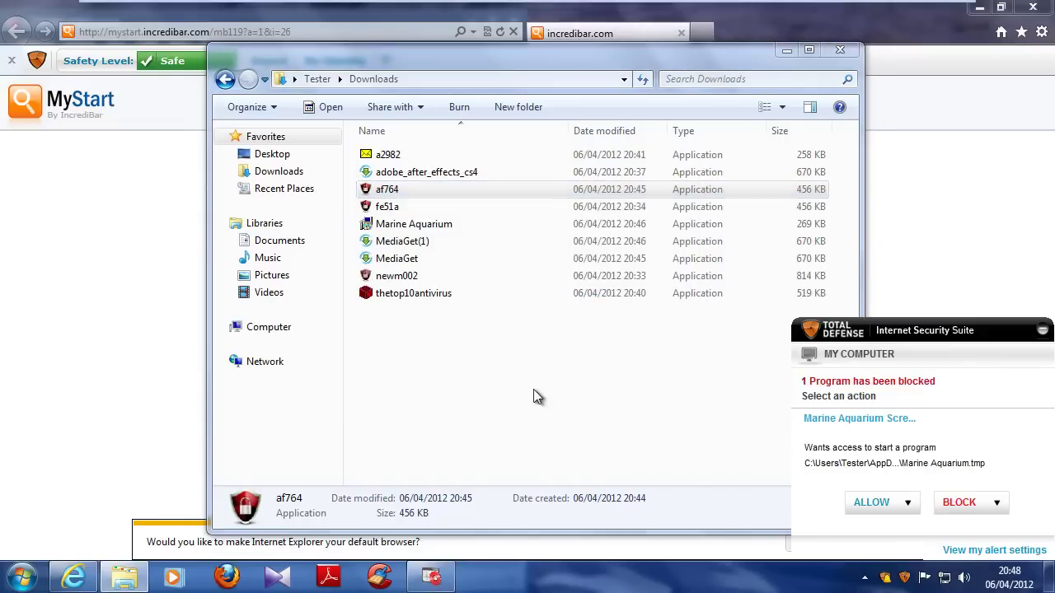
{"action": "left_click", "coordinate": [874, 502]}
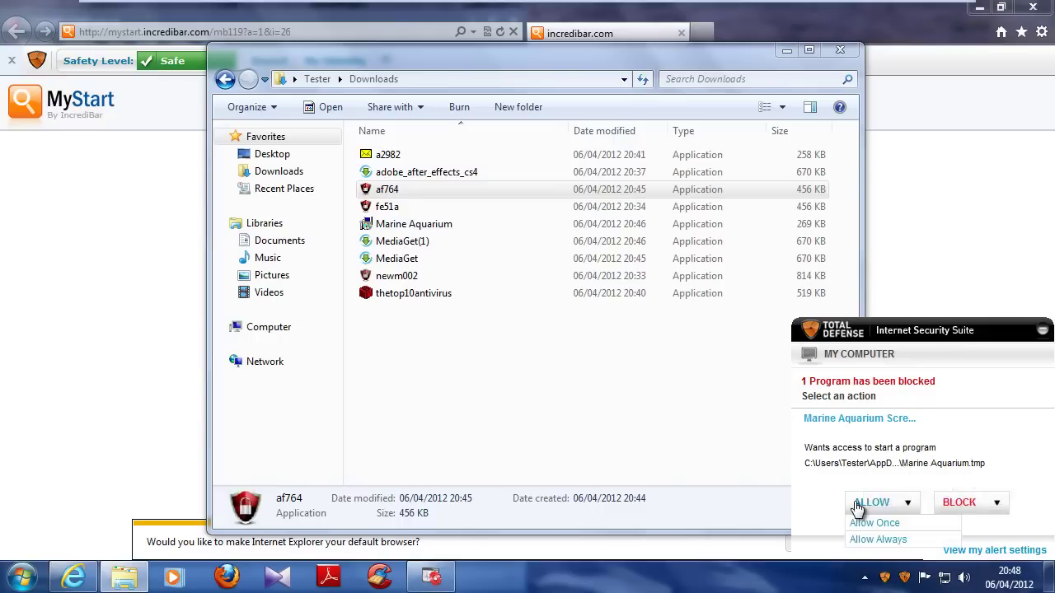
{"action": "left_click", "coordinate": [865, 522]}
Run fe51a.exe from the Downloads folder and block its request to hook into the Win32 API
{"action": "left_click", "coordinate": [395, 212]}
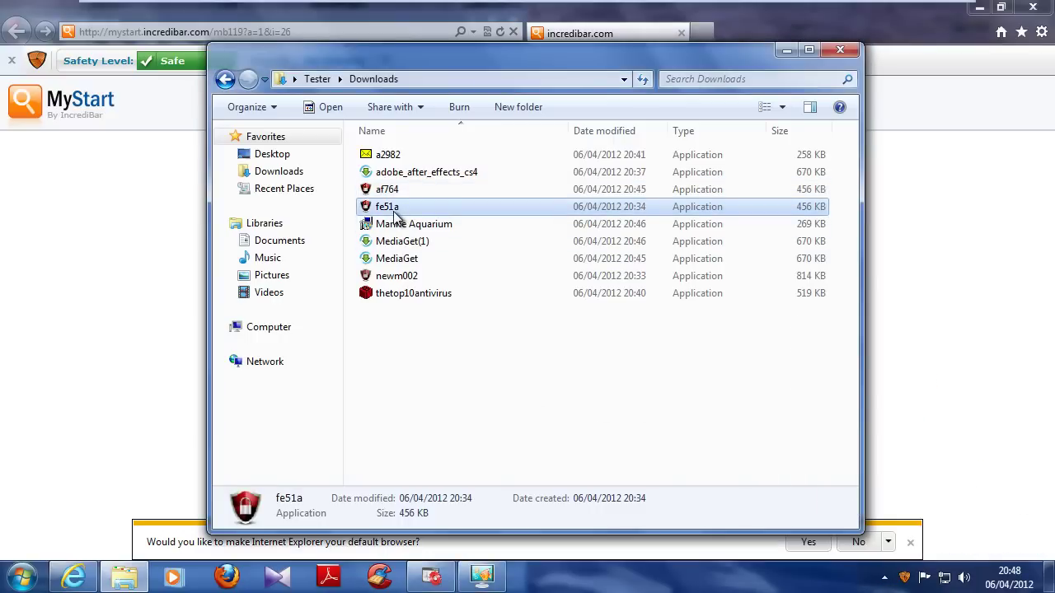
{"action": "right_click", "coordinate": [393, 207]}
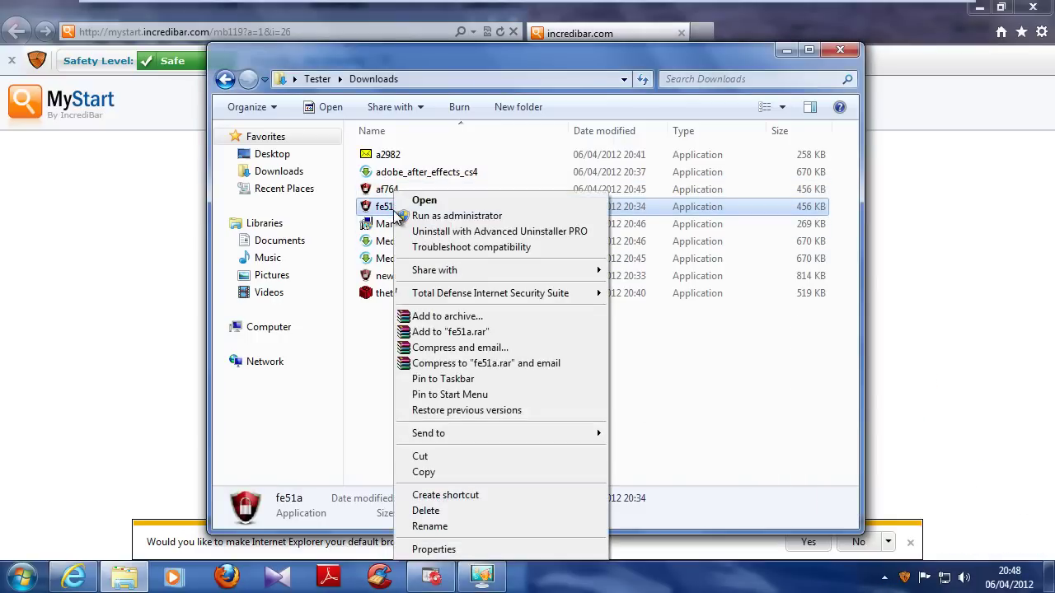
{"action": "left_click", "coordinate": [412, 200]}
{"action": "left_click", "coordinate": [635, 302]}
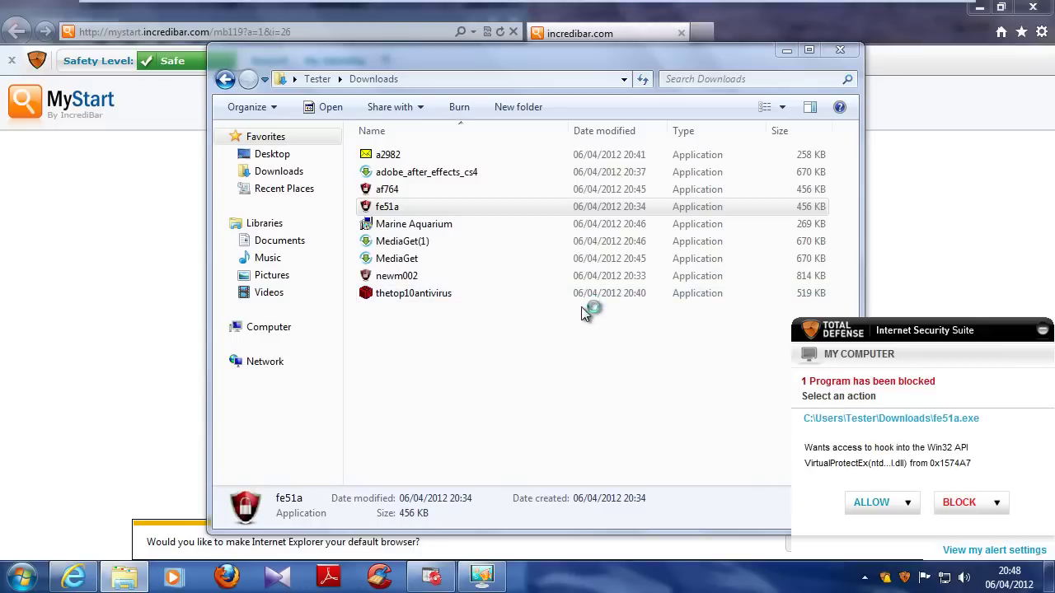
{"action": "left_click", "coordinate": [973, 499]}
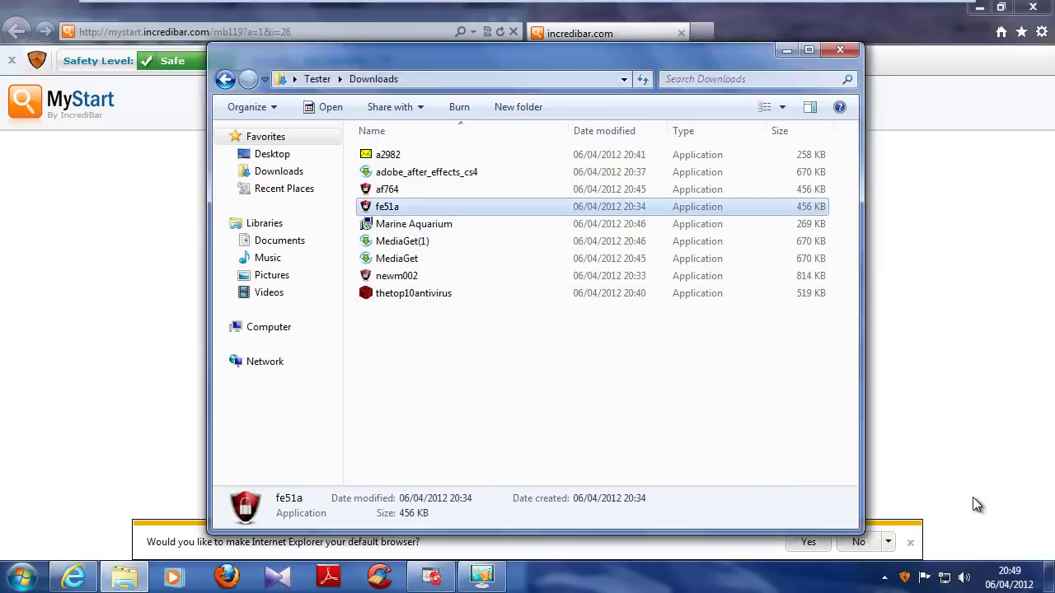
Close the Downloads folder and proceed with the Marine Aquarium Screensaver installation, answering the Total Defense alert
{"action": "left_click", "coordinate": [840, 51]}
{"action": "left_click", "coordinate": [643, 421]}
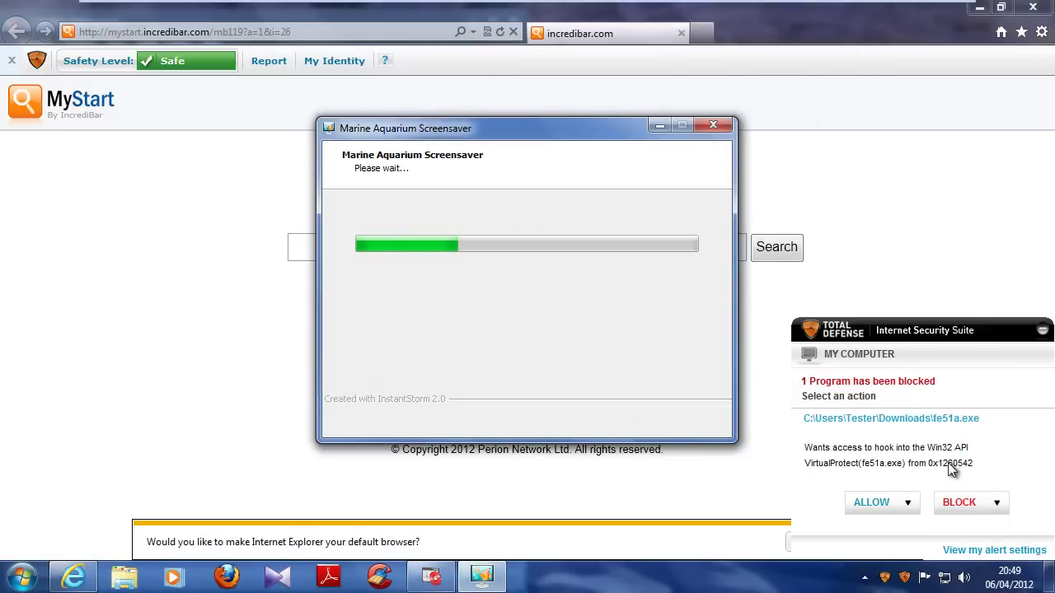
{"action": "mouse_move", "coordinate": [960, 506]}
{"action": "left_click", "coordinate": [874, 502]}
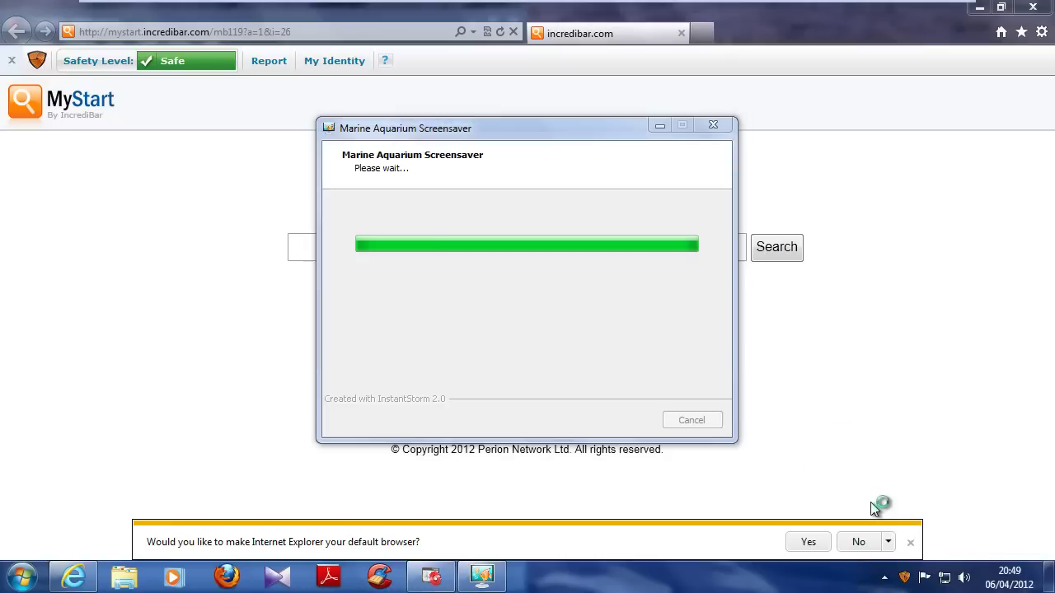
{"action": "left_click", "coordinate": [609, 345]}
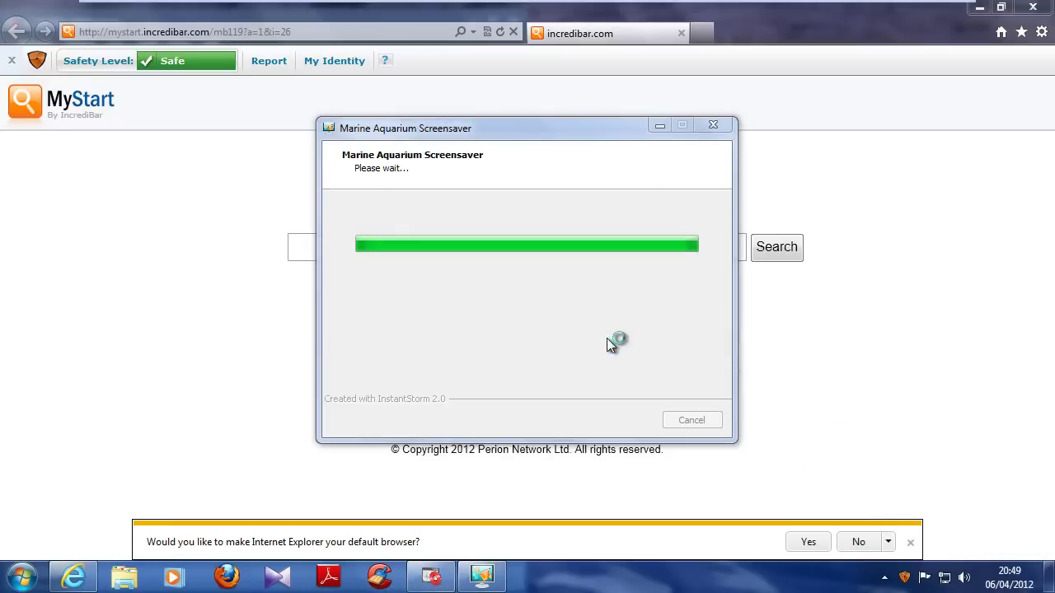
Decline making Internet Explorer the default browser and postpone the prompt about disabling add-ons
{"action": "left_click", "coordinate": [861, 544]}
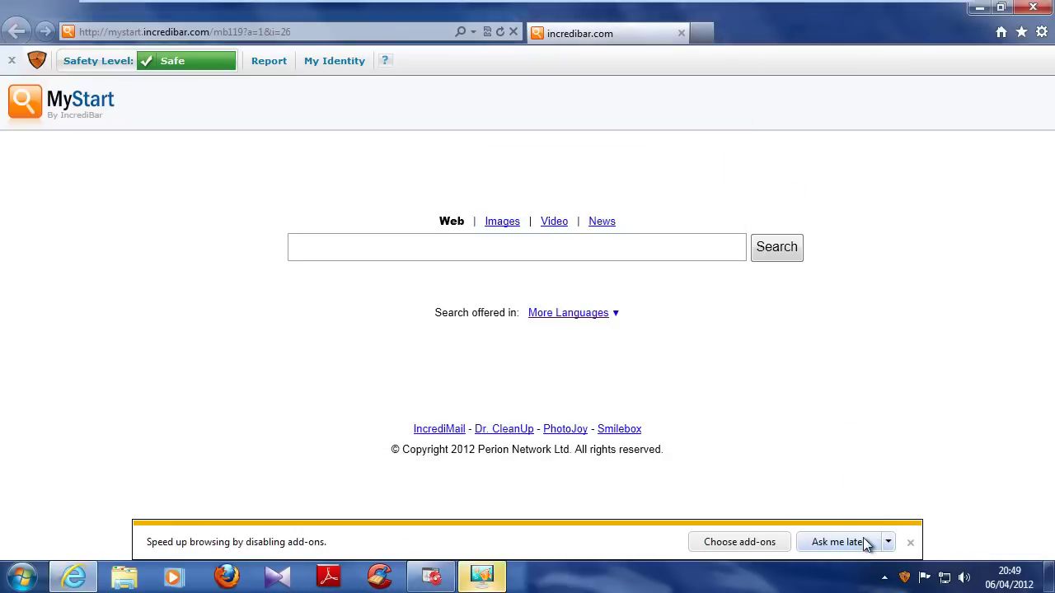
{"action": "left_click", "coordinate": [865, 544]}
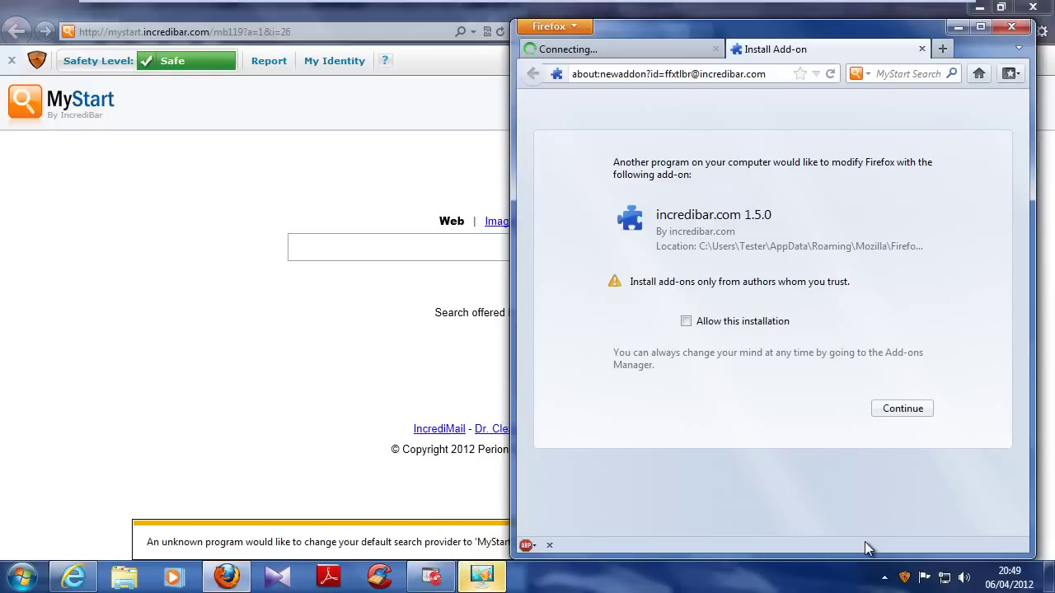
Allow the incredibar.com 1.5.0 add-on installation in Firefox and restart Firefox to finish it
{"action": "left_click", "coordinate": [789, 328]}
{"action": "left_click", "coordinate": [890, 408]}
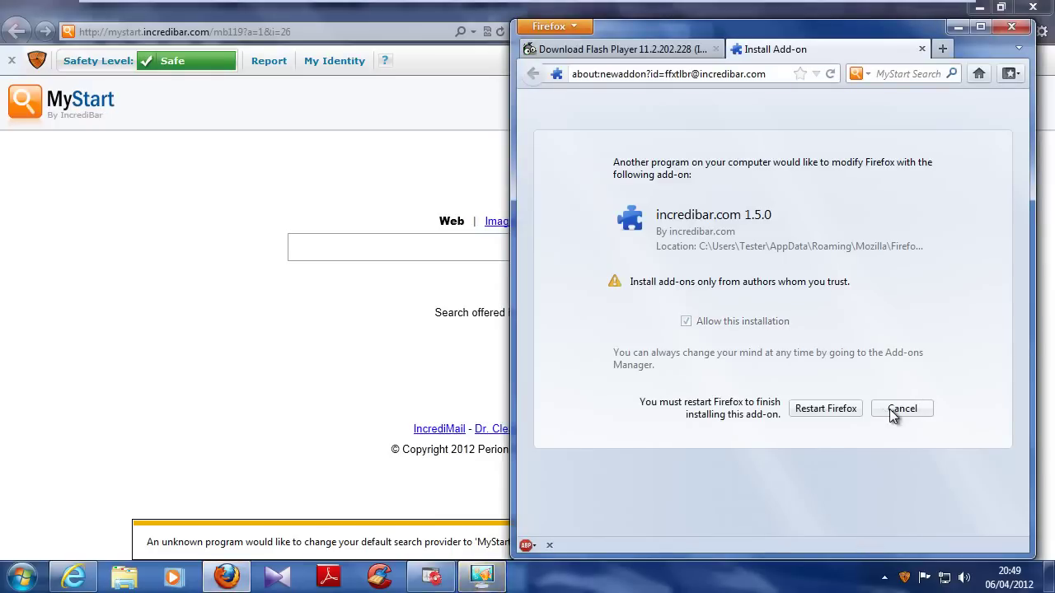
{"action": "left_click", "coordinate": [823, 409]}
Dismiss the search provider prompt and close the Internet Explorer, Firefox and Screen Saver Settings windows
{"action": "left_click", "coordinate": [831, 540]}
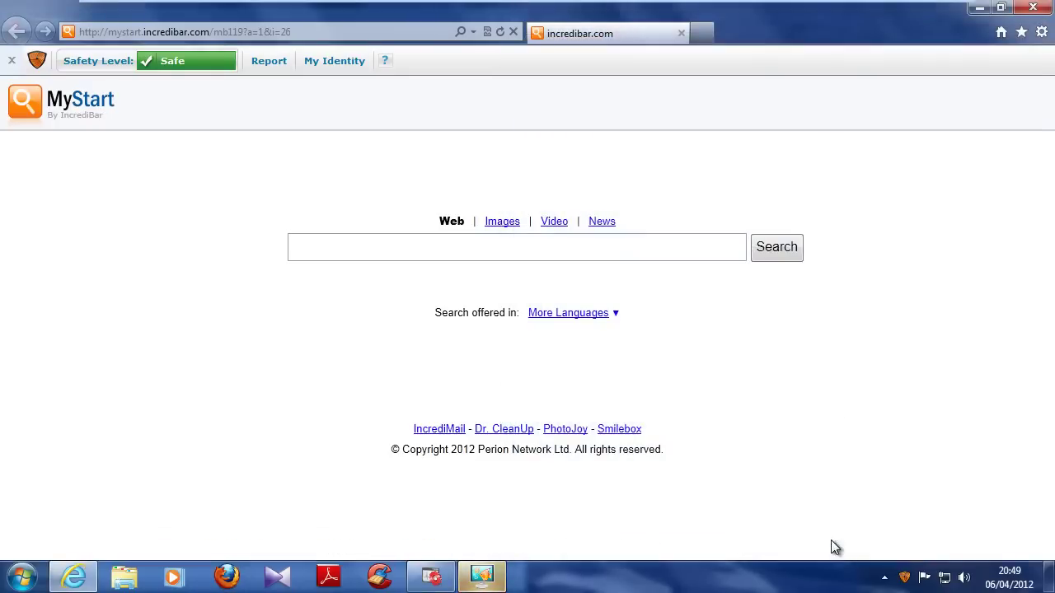
{"action": "left_click", "coordinate": [1034, 8]}
{"action": "left_click", "coordinate": [619, 420]}
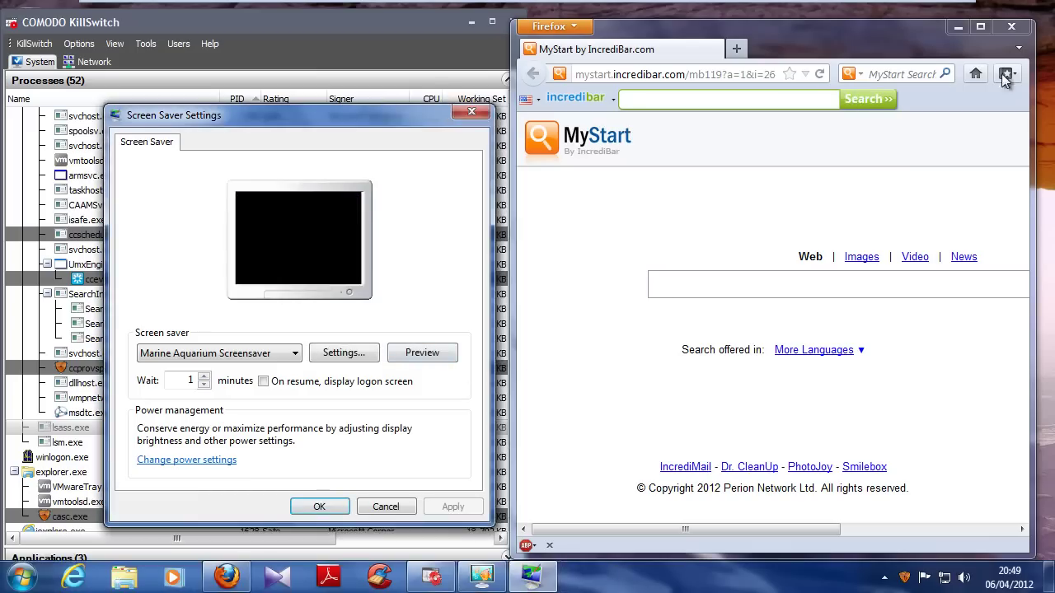
{"action": "left_click", "coordinate": [1022, 20]}
{"action": "left_click", "coordinate": [478, 118]}
Maximize COMODO KillSwitch, examine the ratings of the running processes, and close it
{"action": "left_click_drag", "start_coordinate": [437, 22], "coordinate": [486, 1]}
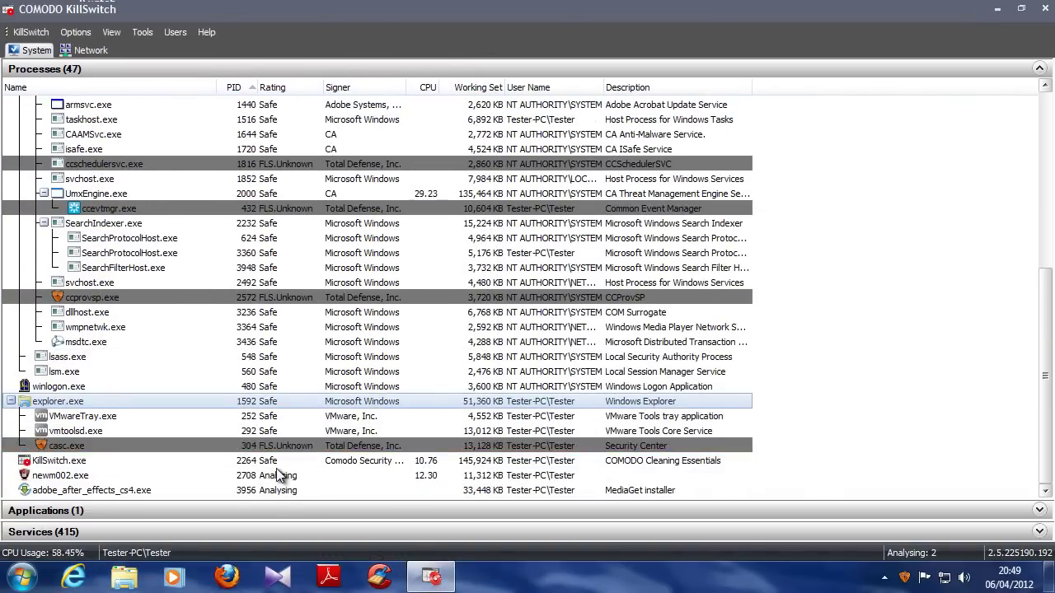
{"action": "scroll", "coordinate": [314, 148], "scroll_direction": "up", "scroll_amount": 7}
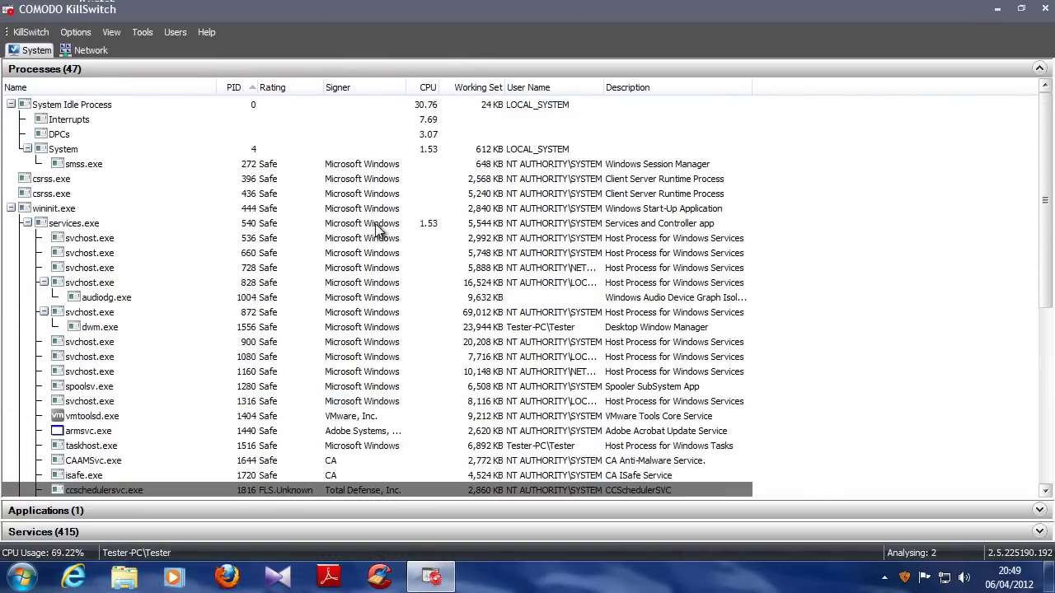
{"action": "left_click", "coordinate": [1045, 9]}
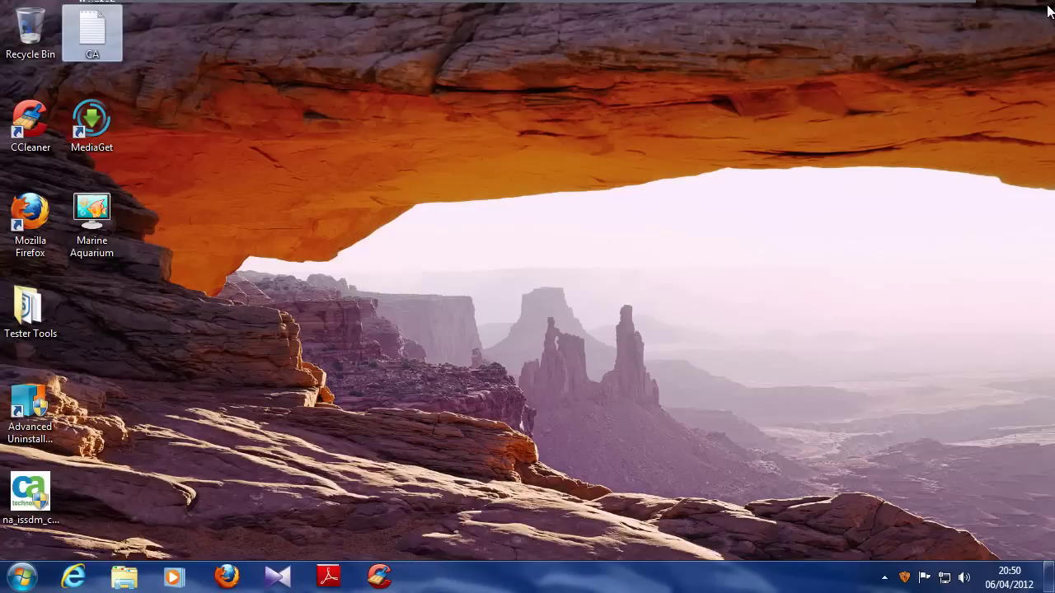
Bring up the Total Defense home screen, and start a cleaning run in CCleaner with the checked Windows items
{"action": "right_click", "coordinate": [904, 577]}
{"action": "left_click", "coordinate": [942, 431]}
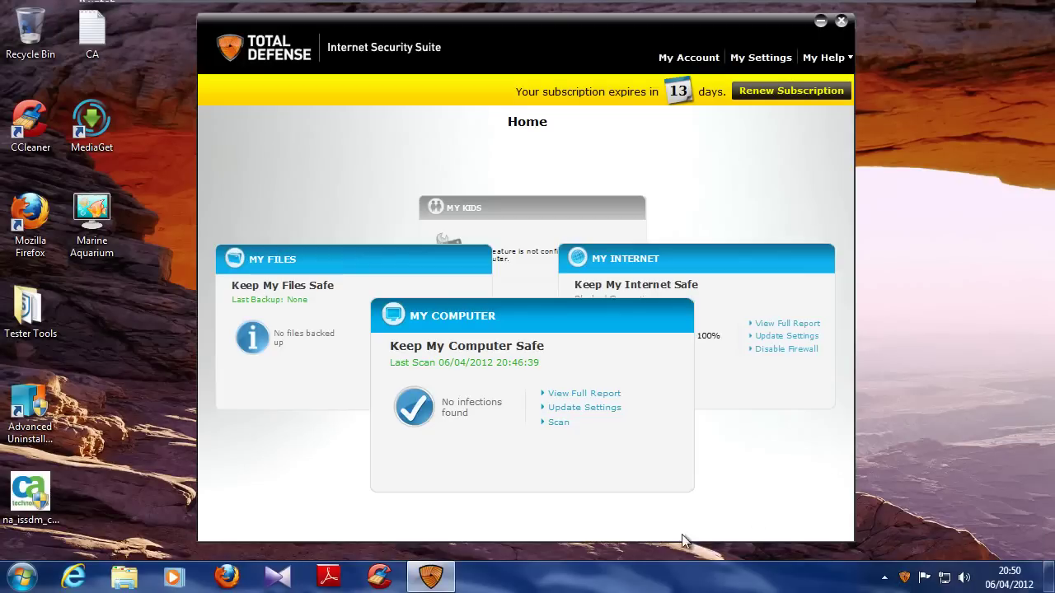
{"action": "left_click", "coordinate": [379, 577]}
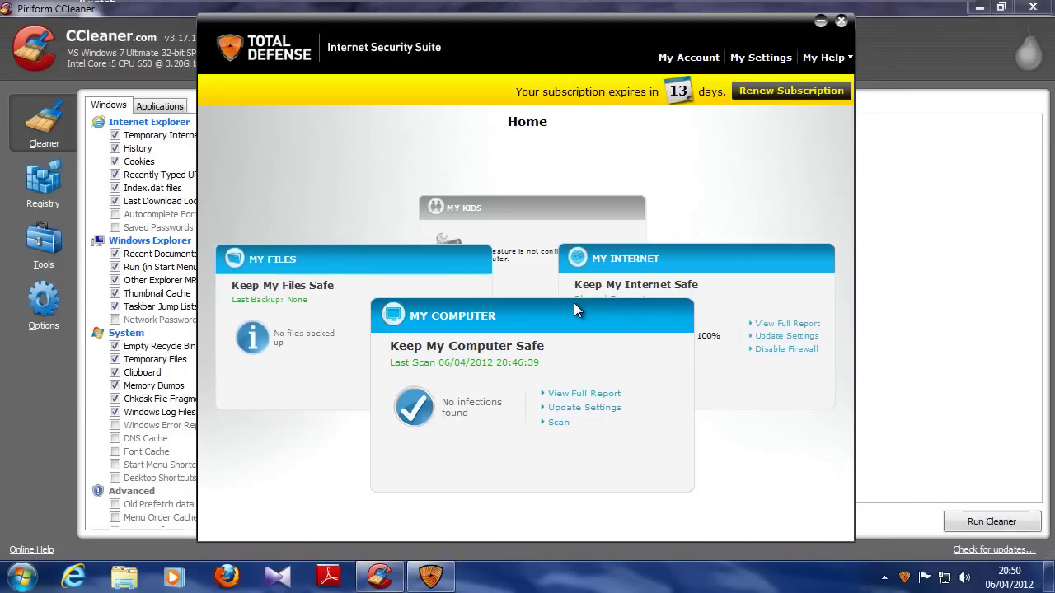
{"action": "left_click", "coordinate": [874, 428]}
{"action": "left_click", "coordinate": [986, 522]}
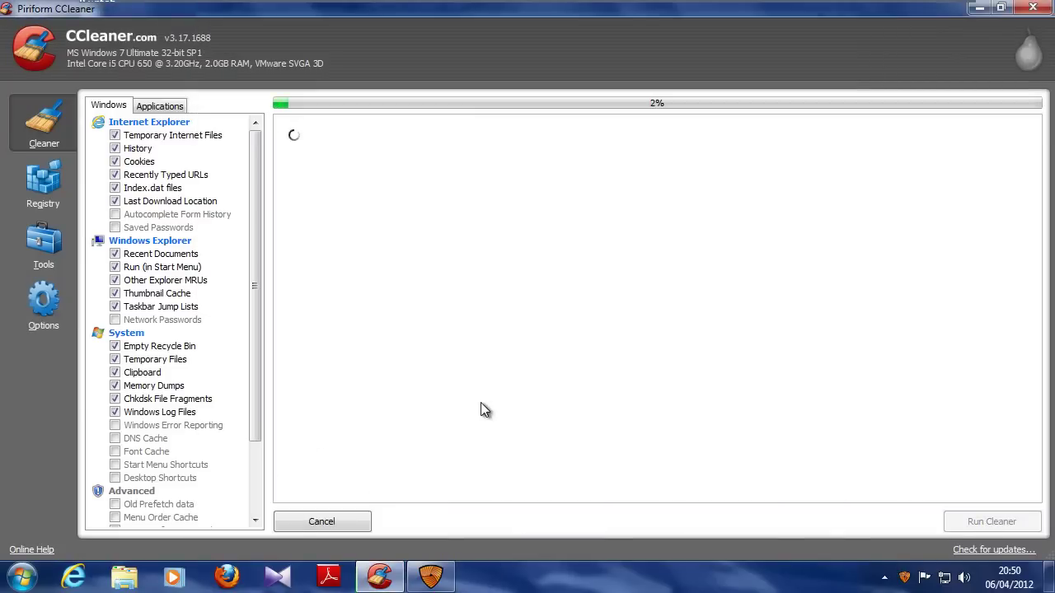
Examine the Windows startup programs in CCleaner, selecting the KB00655354.exe entry, and close CCleaner
{"action": "left_click", "coordinate": [66, 255]}
{"action": "left_click", "coordinate": [98, 153]}
{"action": "left_click", "coordinate": [562, 193]}
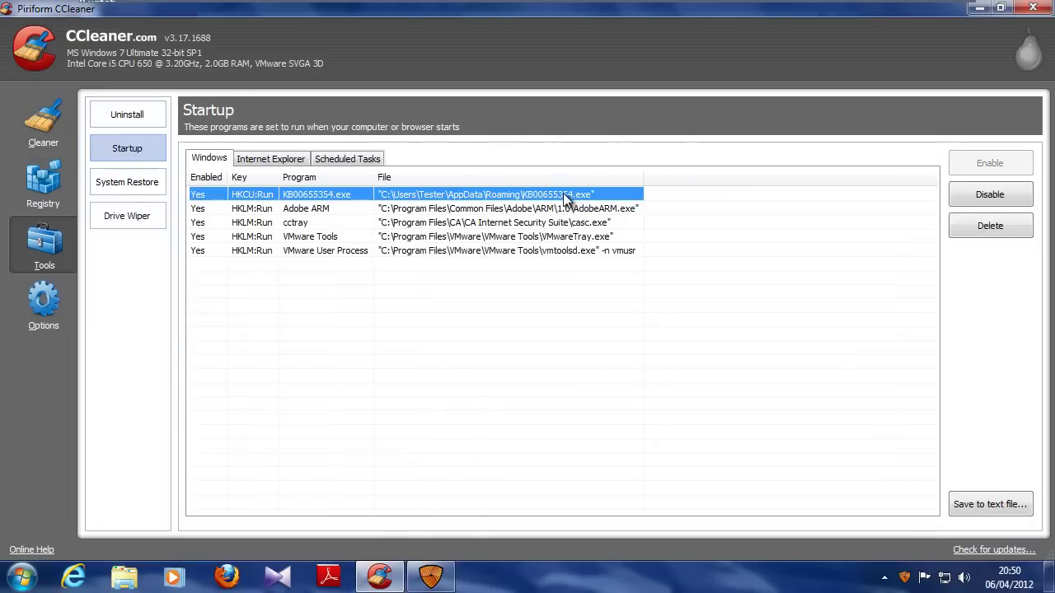
{"action": "left_click", "coordinate": [1040, 8]}
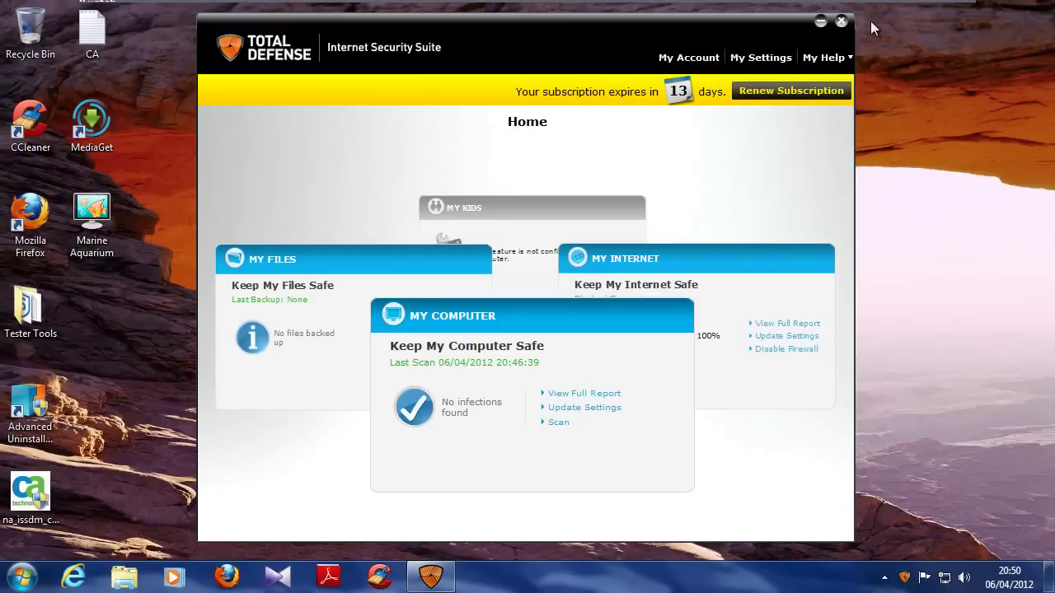
Close Total Defense and restart Windows, allowing KB00655354.exe to run at the unknown-publisher security warning
{"action": "left_click", "coordinate": [845, 22]}
{"action": "left_click", "coordinate": [22, 577]}
{"action": "left_click", "coordinate": [287, 534]}
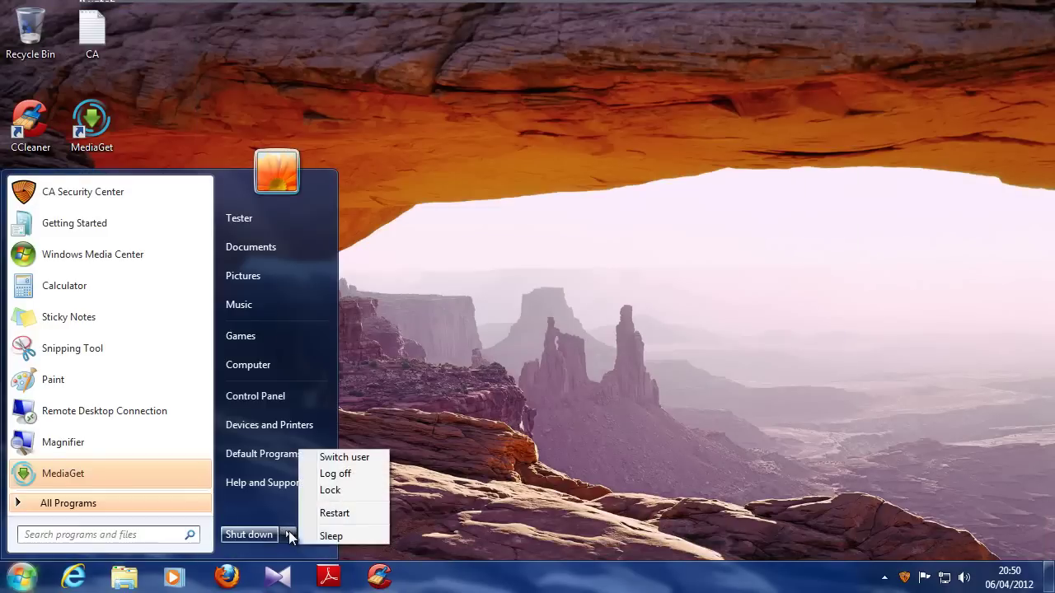
{"action": "left_click", "coordinate": [327, 508]}
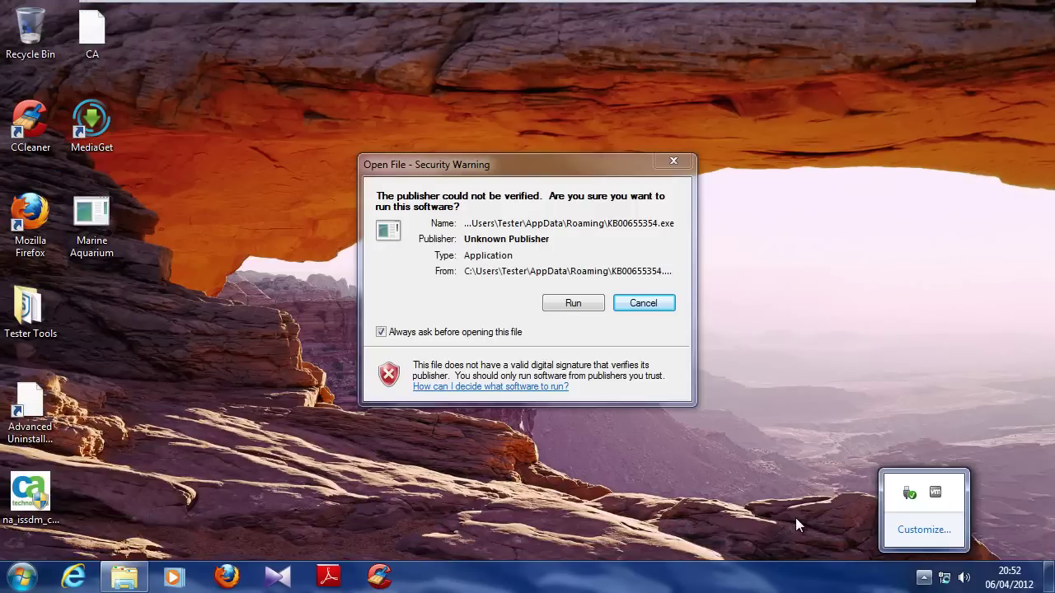
{"action": "left_click", "coordinate": [582, 306]}
Clean the internet cache with the Total Defense Cache Cleaner
{"action": "right_click", "coordinate": [904, 582]}
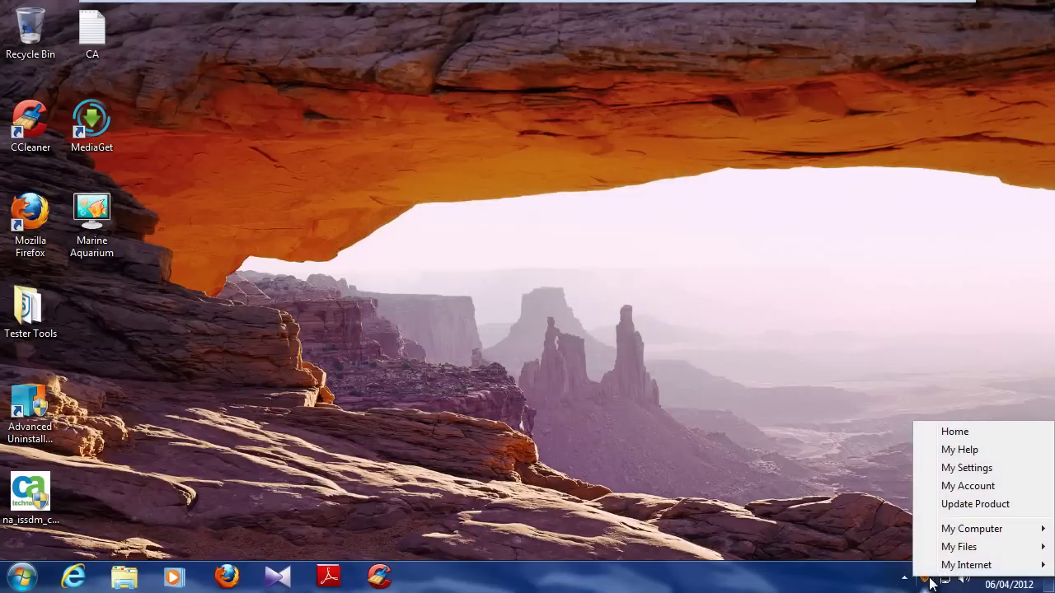
{"action": "mouse_move", "coordinate": [948, 565]}
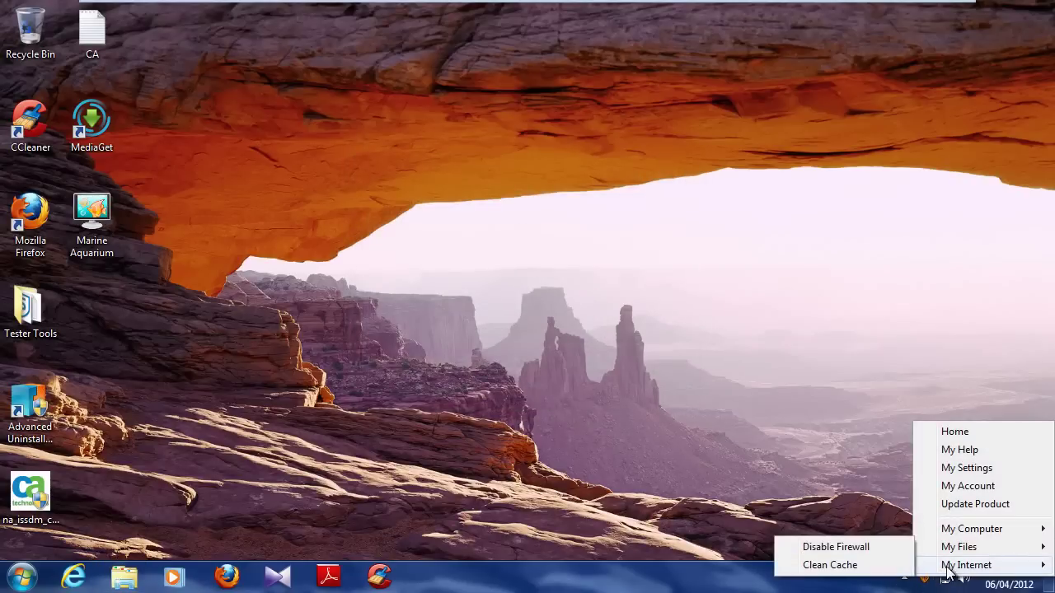
{"action": "left_click", "coordinate": [813, 567]}
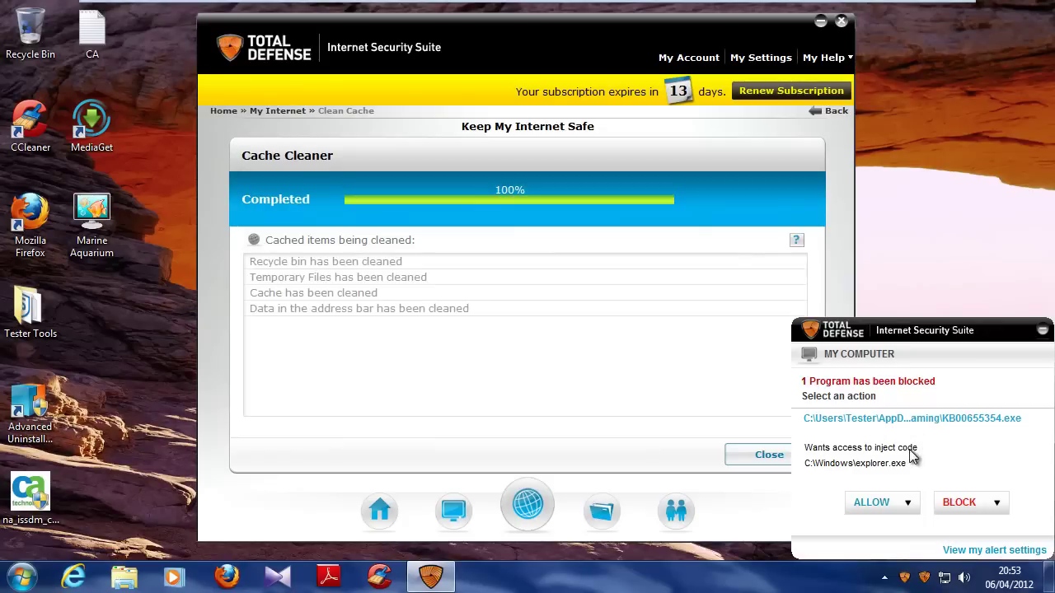
Always block KB00655354.exe from injecting code into explorer.exe, and close the Cache Cleaner results
{"action": "left_click", "coordinate": [964, 502]}
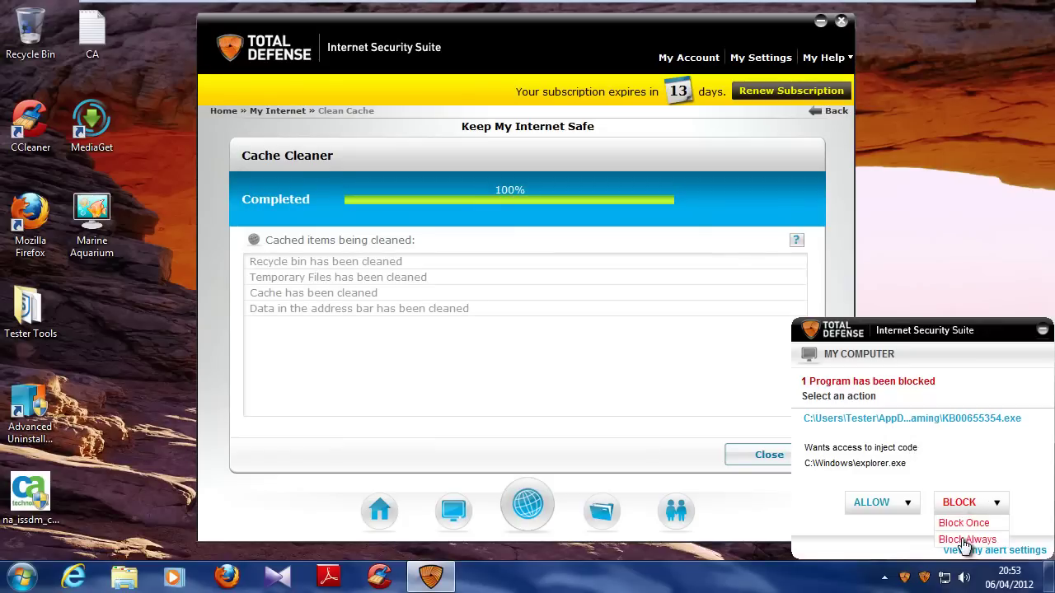
{"action": "left_click", "coordinate": [961, 541]}
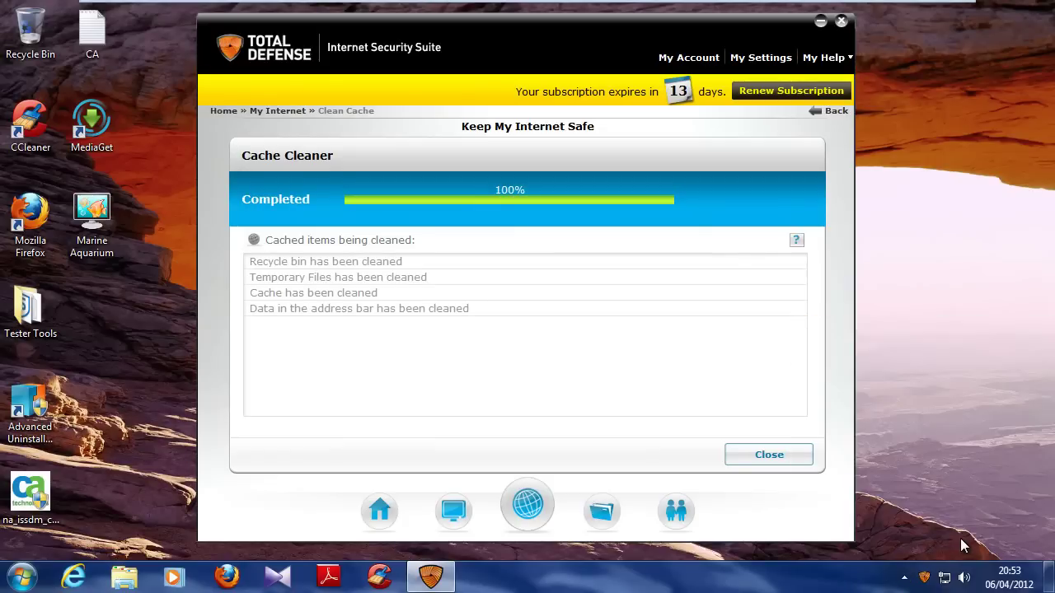
{"action": "left_click", "coordinate": [795, 462]}
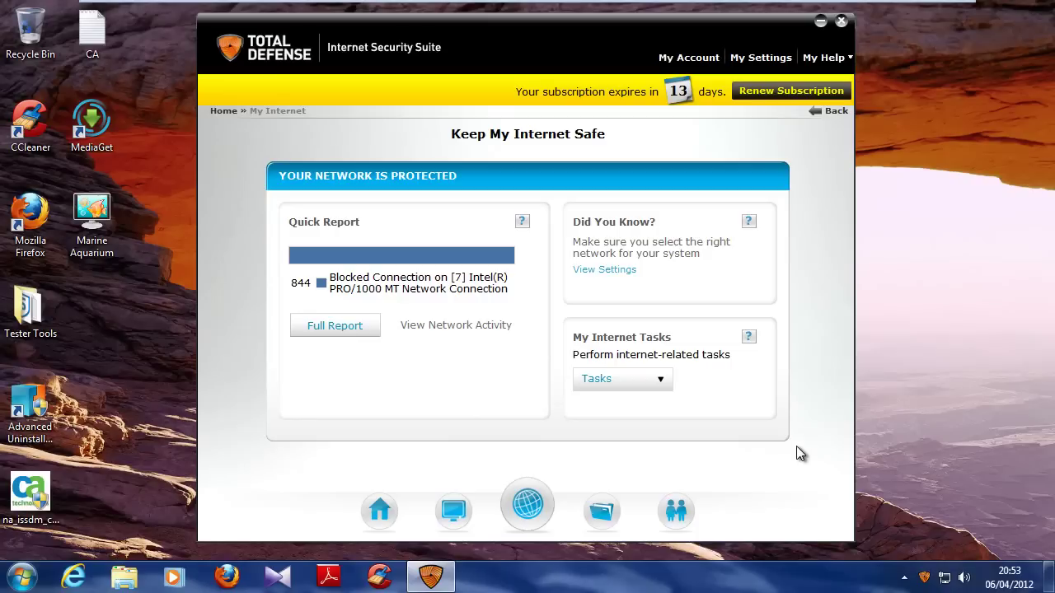
View the My Internet network access settings from the Total Defense home screen and leave them without applying changes
{"action": "left_click", "coordinate": [833, 111]}
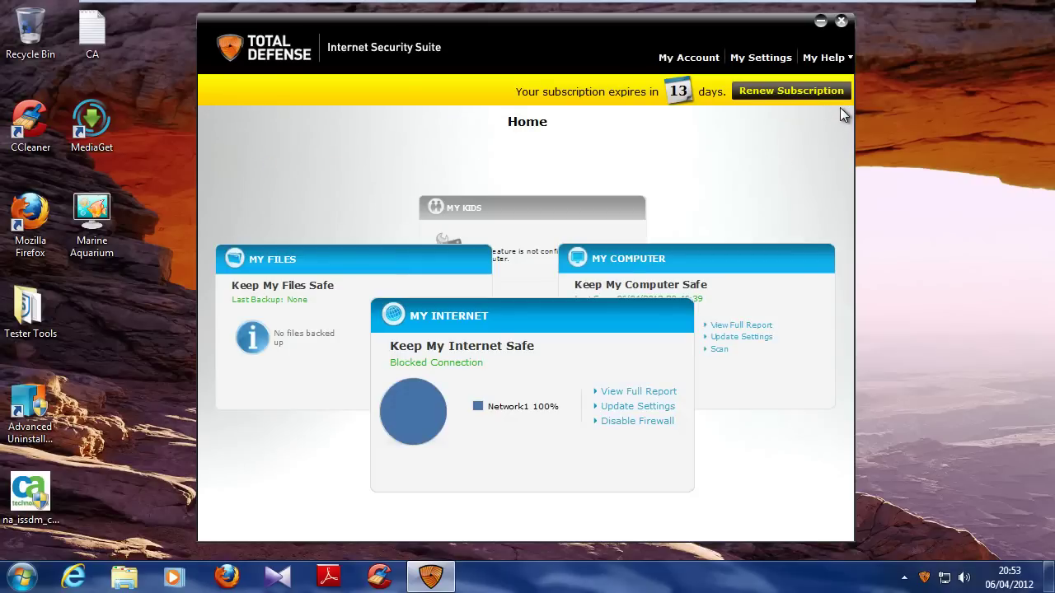
{"action": "left_click", "coordinate": [638, 406]}
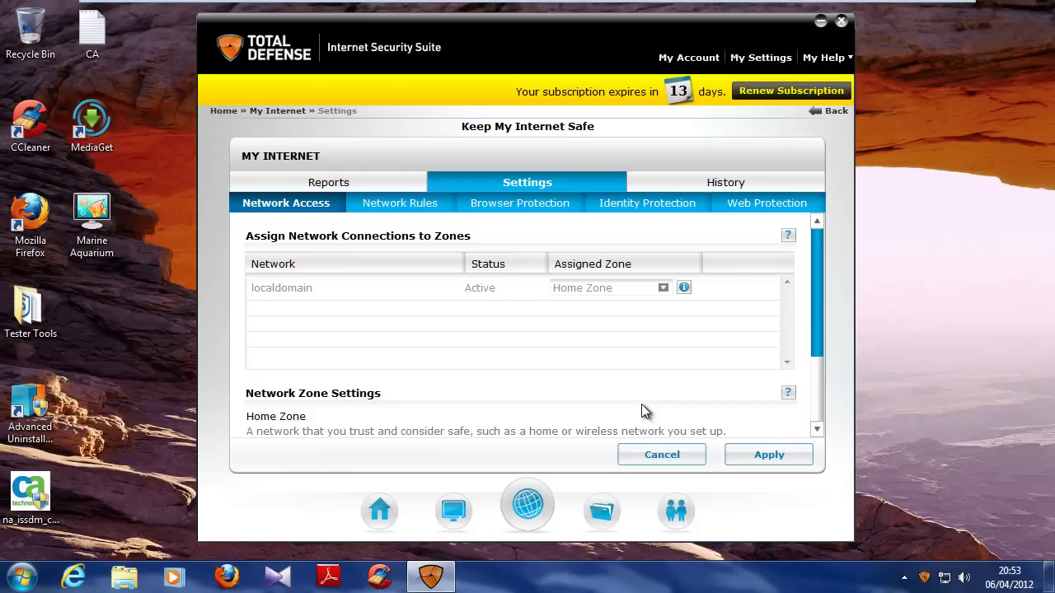
{"action": "left_click", "coordinate": [655, 455]}
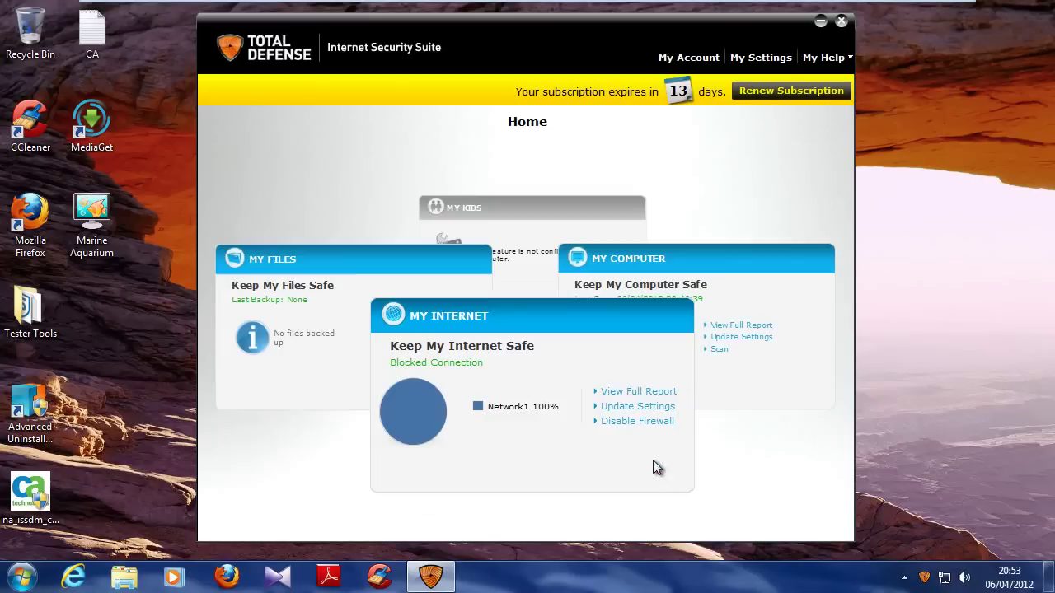
Show the My Computer overview in Total Defense and check its scan task options
{"action": "left_click", "coordinate": [632, 257]}
{"action": "left_click", "coordinate": [435, 325]}
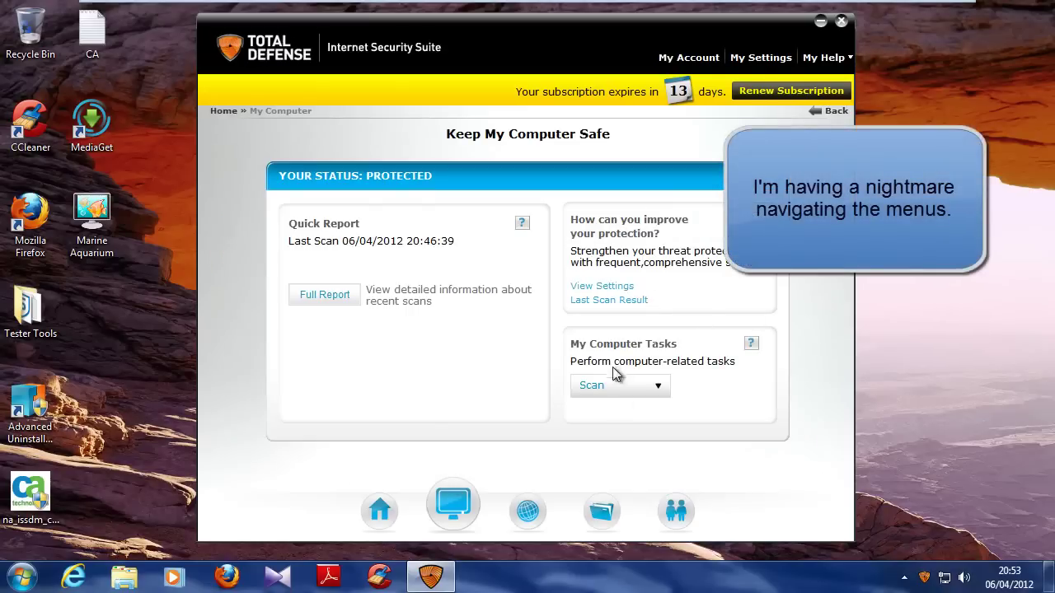
{"action": "left_click", "coordinate": [655, 390]}
{"action": "left_click", "coordinate": [656, 393]}
Start a Total Defense product update
{"action": "right_click", "coordinate": [929, 579]}
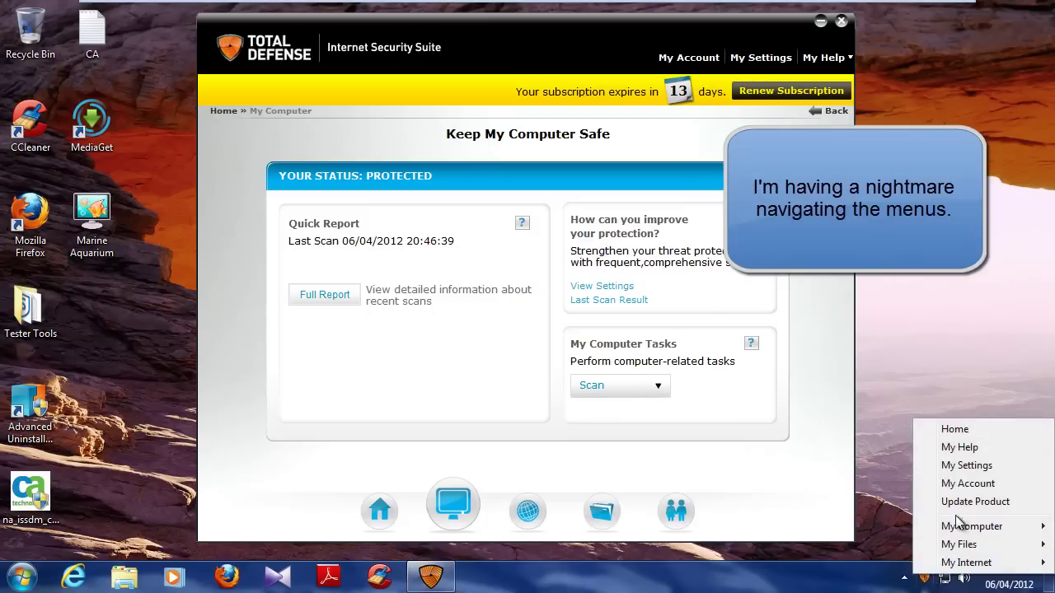
{"action": "left_click", "coordinate": [963, 500]}
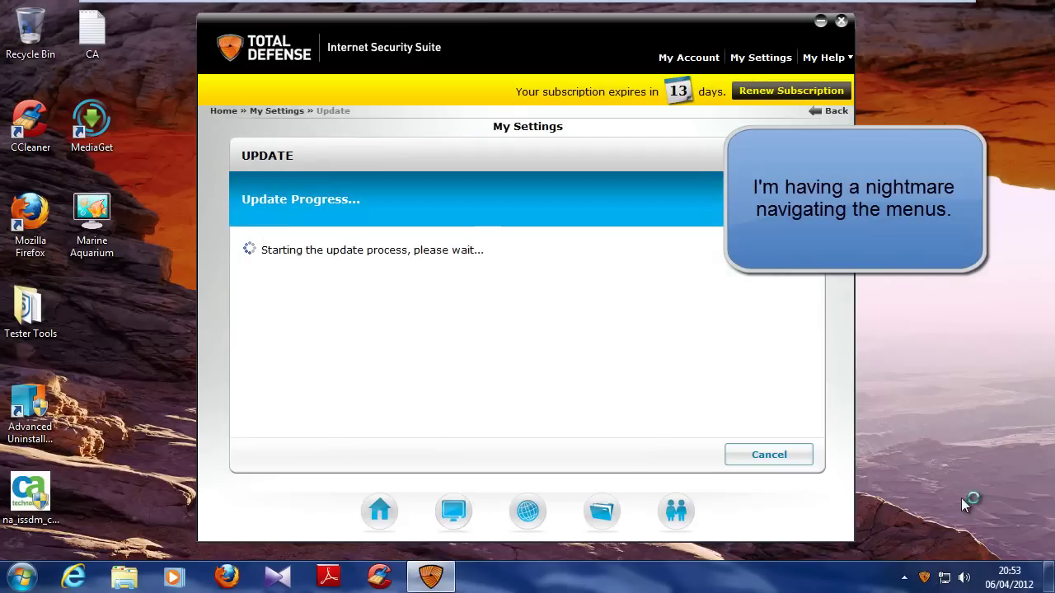
{"action": "left_click", "coordinate": [905, 578]}
Check the list of installed programs and expand the MediaGet2 folder to view its entries
{"action": "left_click", "coordinate": [10, 575]}
{"action": "left_click", "coordinate": [49, 506]}
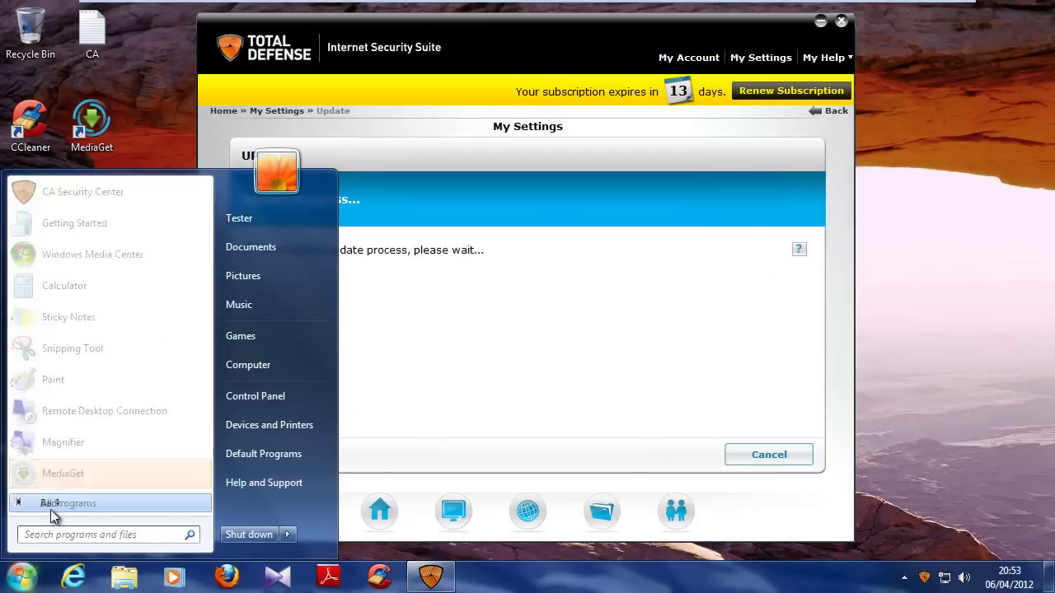
{"action": "scroll", "coordinate": [90, 431], "scroll_direction": "down", "scroll_amount": 1}
{"action": "left_click", "coordinate": [71, 436]}
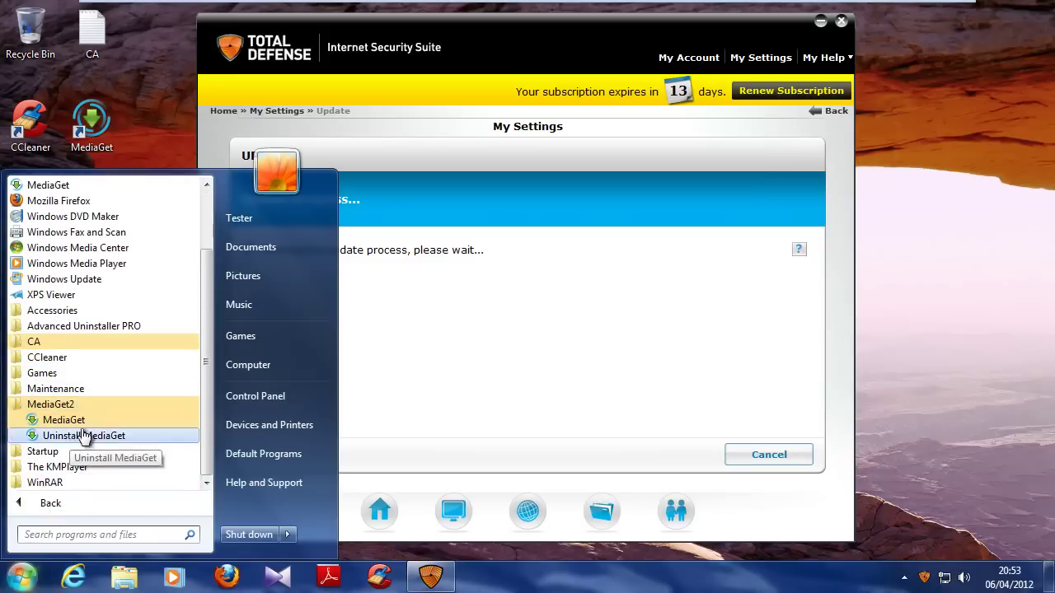
Examine the files in the Tester account's Downloads folder and close the window
{"action": "left_click", "coordinate": [233, 219]}
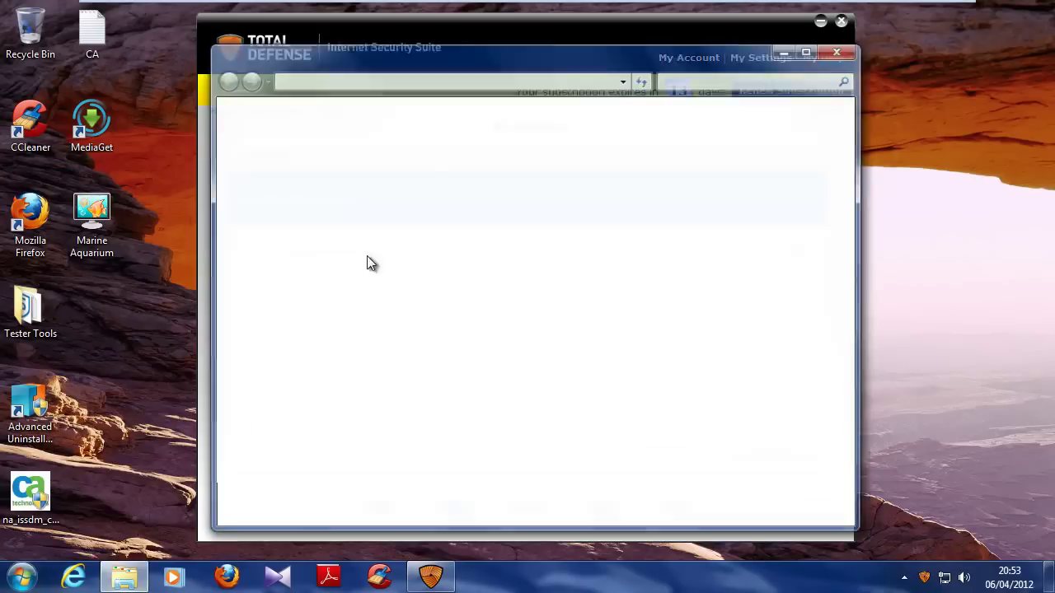
{"action": "double_click", "coordinate": [498, 165]}
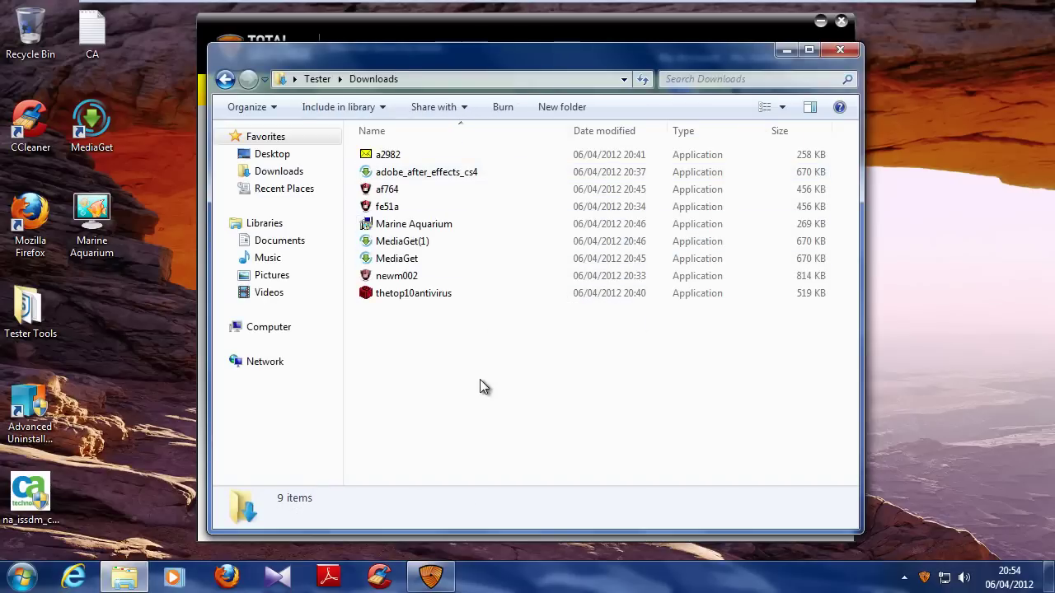
{"action": "left_click", "coordinate": [840, 50]}
Inspect Program Files on drive C, including the Incredibar.com and ISSThirdParty folders, and close the window
{"action": "left_click", "coordinate": [21, 577]}
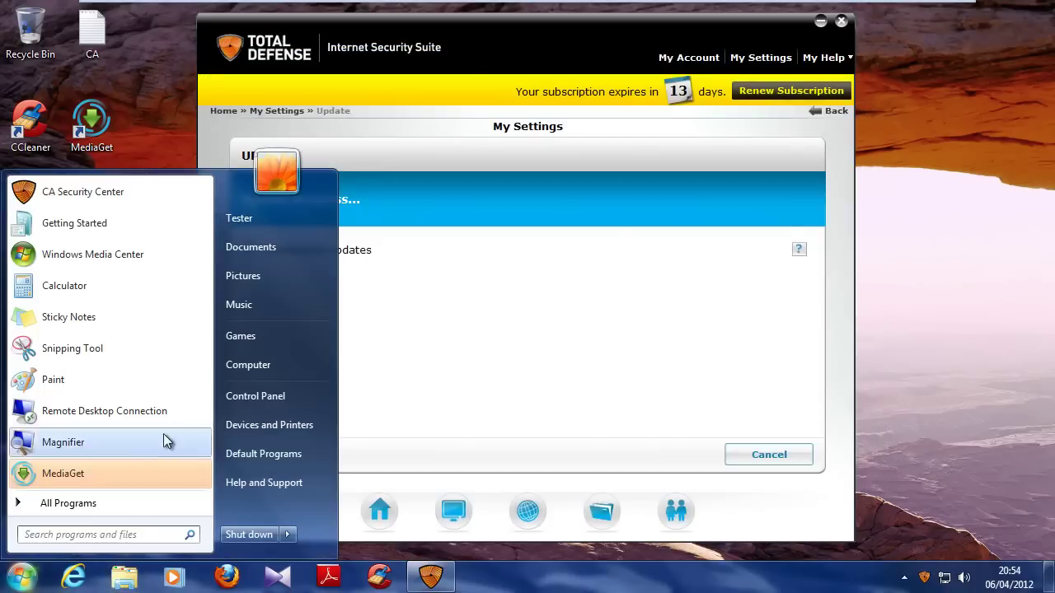
{"action": "left_click", "coordinate": [226, 369]}
{"action": "double_click", "coordinate": [439, 170]}
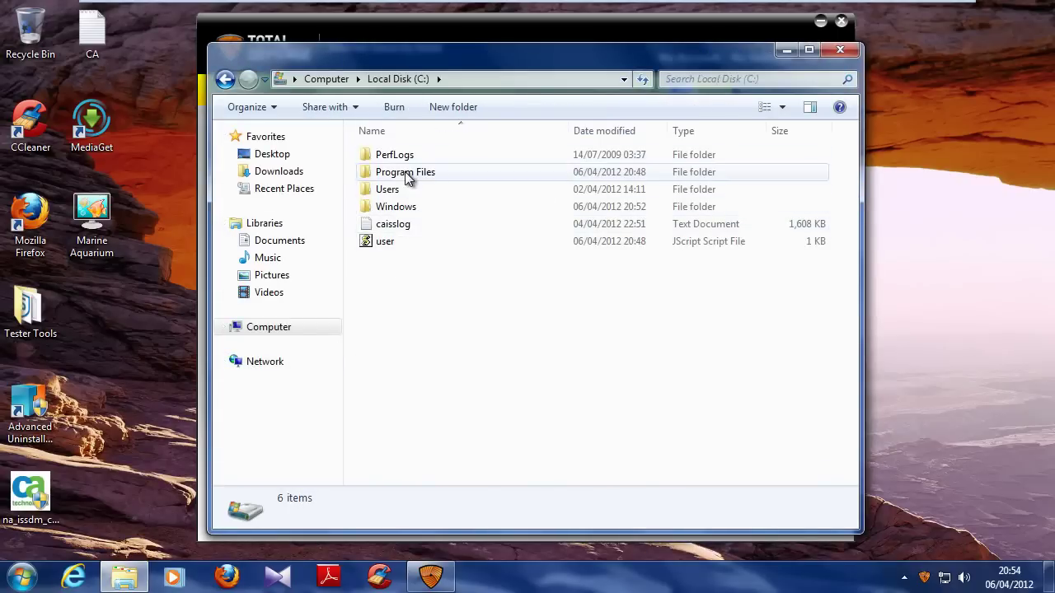
{"action": "double_click", "coordinate": [405, 171]}
{"action": "double_click", "coordinate": [417, 242]}
{"action": "key", "text": "BackSpace"}
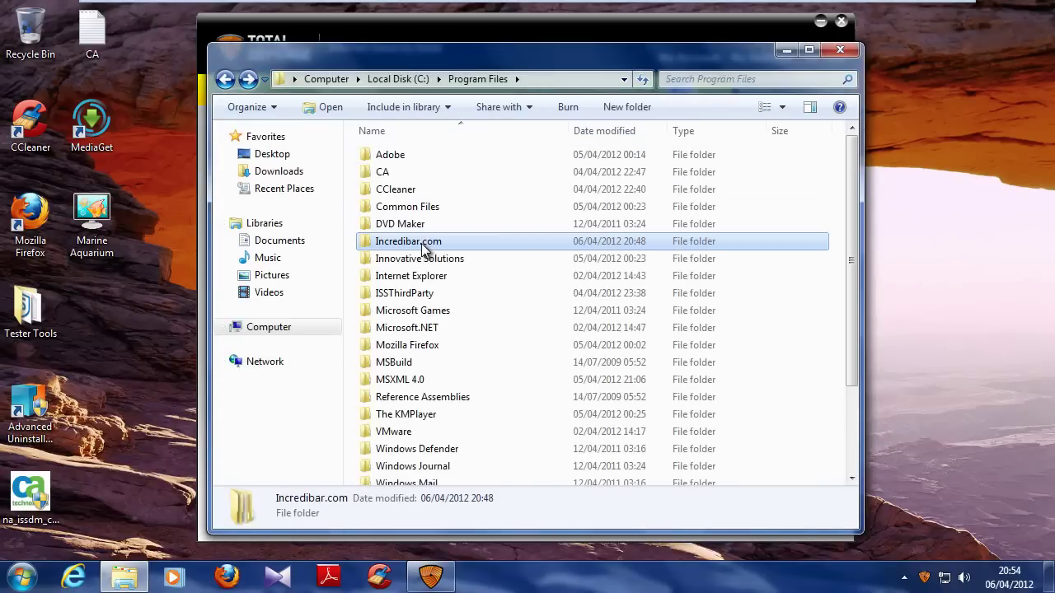
{"action": "scroll", "coordinate": [451, 275], "scroll_direction": "down", "scroll_amount": 1}
{"action": "left_click", "coordinate": [403, 253]}
{"action": "double_click", "coordinate": [401, 254]}
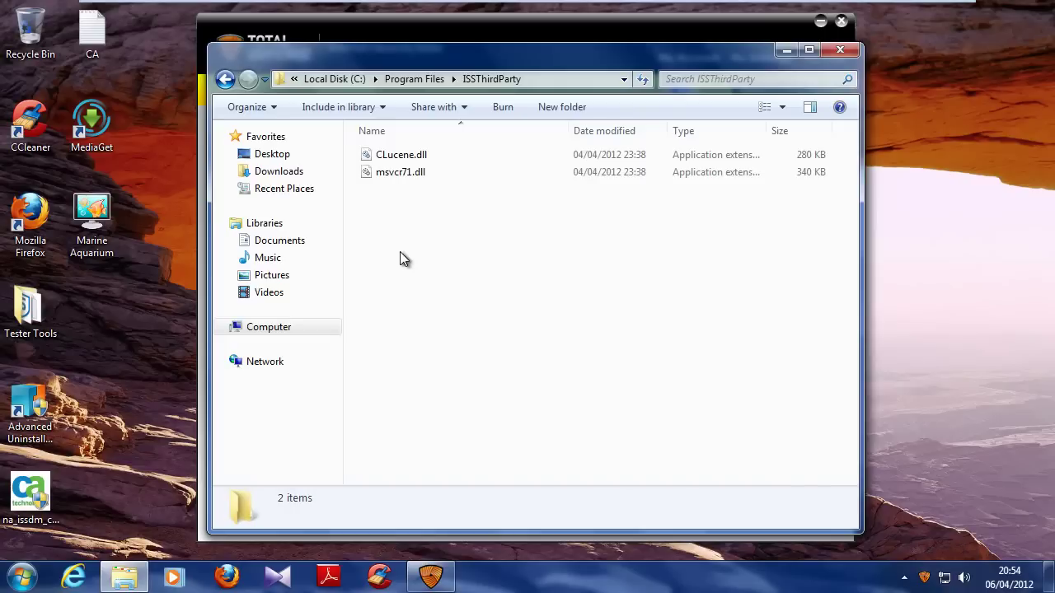
{"action": "key", "text": "BackSpace"}
{"action": "scroll", "coordinate": [412, 268], "scroll_direction": "down", "scroll_amount": 2}
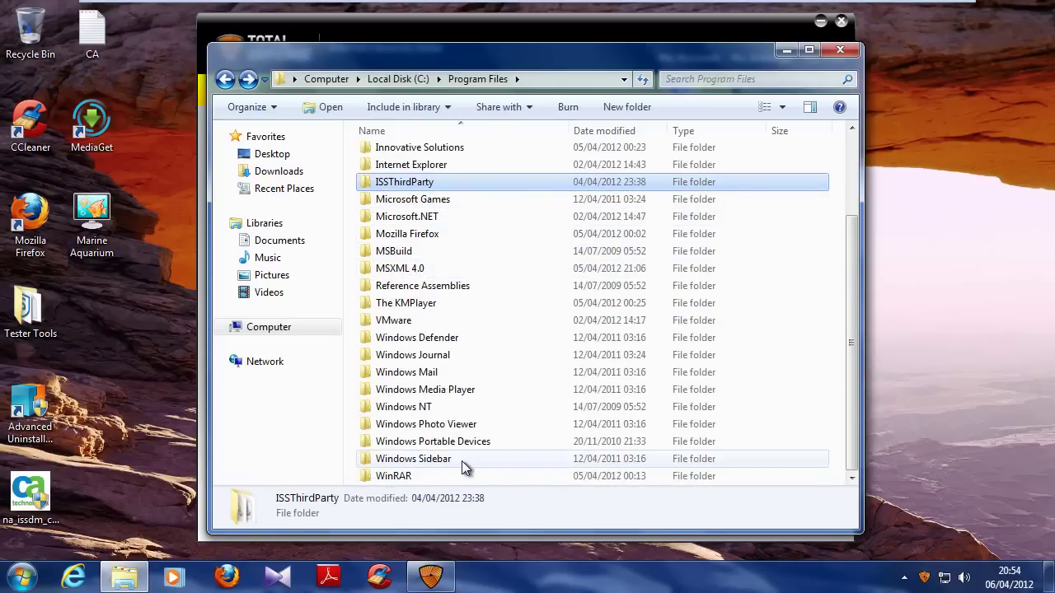
{"action": "left_click", "coordinate": [843, 50]}
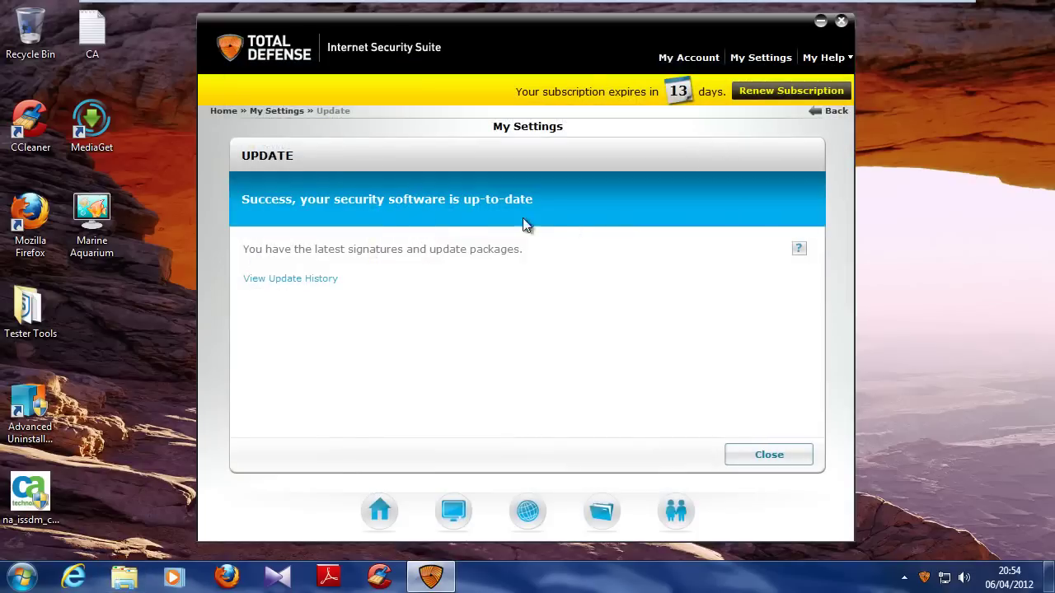
Close the update page in Total Defense and start a full scan of the computer
{"action": "left_click", "coordinate": [769, 457]}
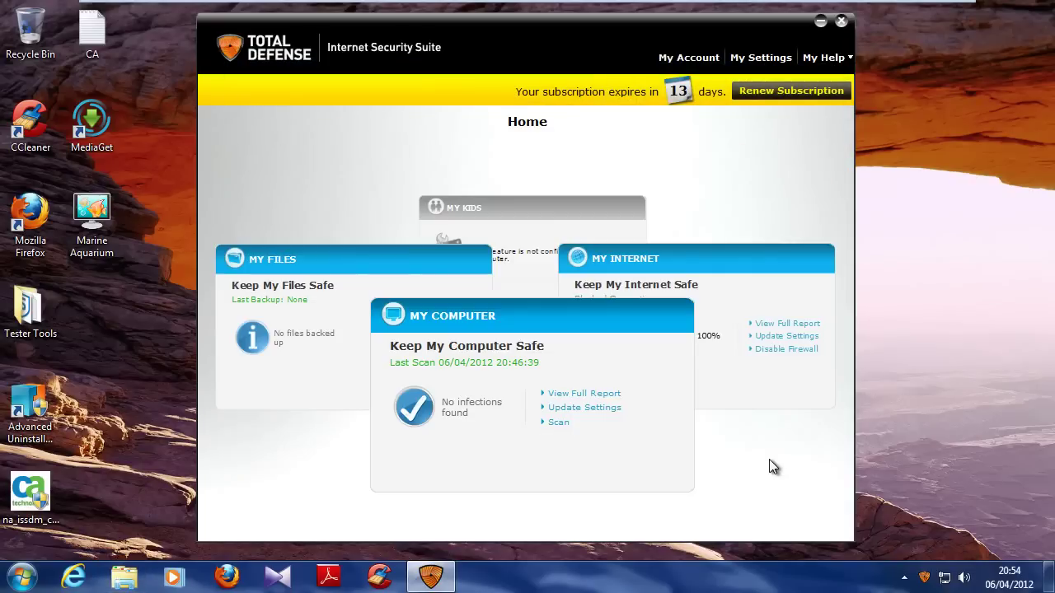
{"action": "left_click", "coordinate": [554, 424]}
{"action": "left_click", "coordinate": [578, 453]}
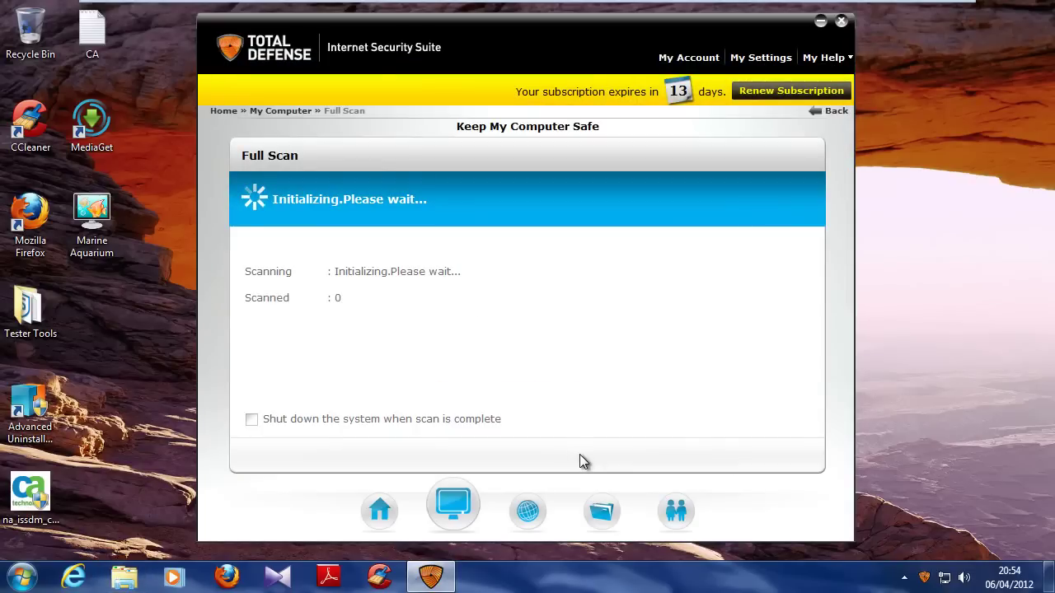
View the Total Defense version information and close it
{"action": "left_click", "coordinate": [825, 57]}
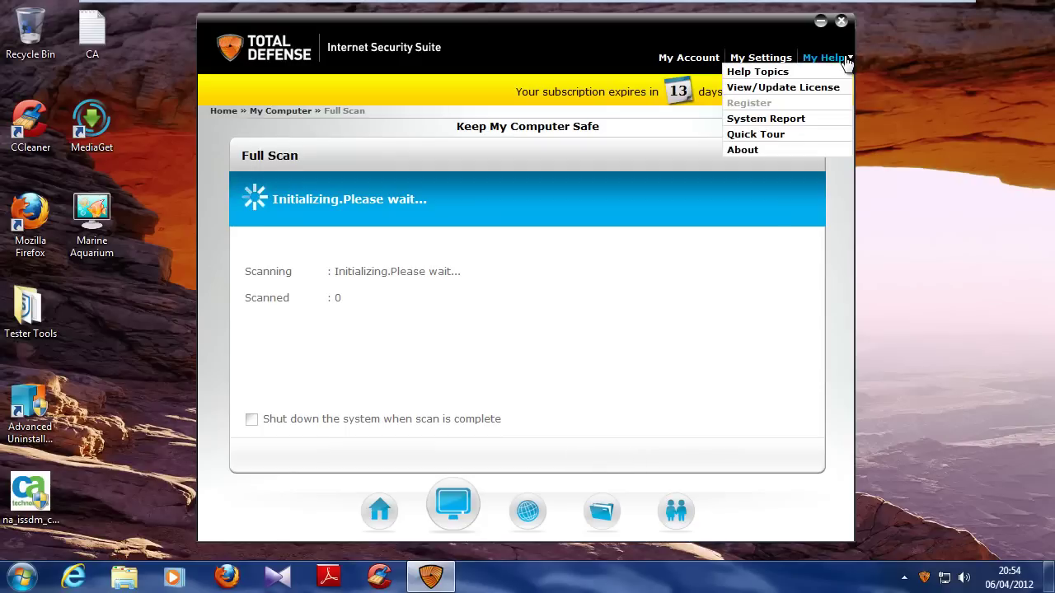
{"action": "left_click", "coordinate": [744, 150]}
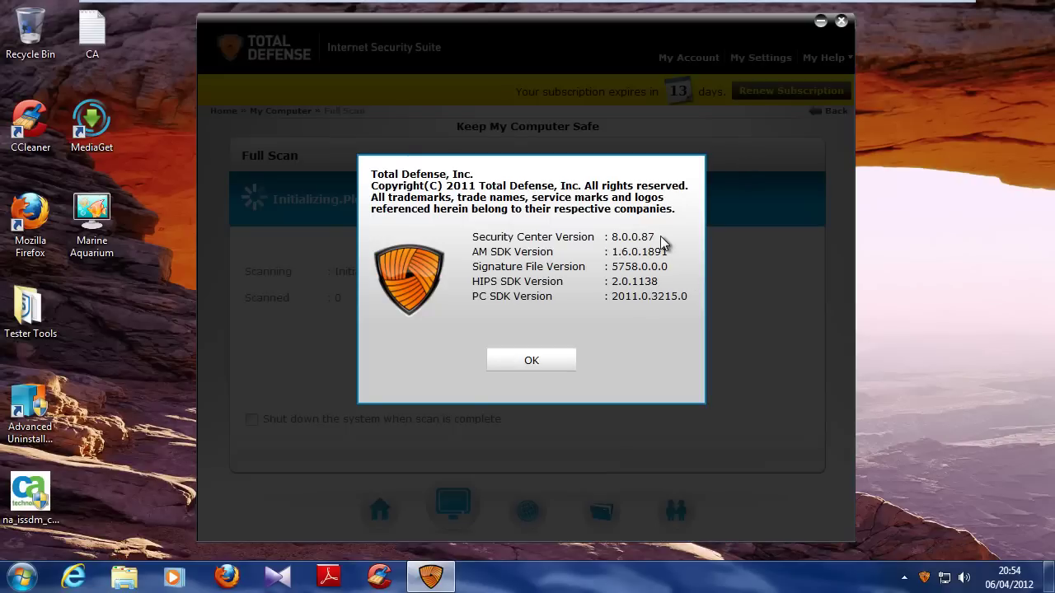
{"action": "left_click", "coordinate": [533, 360]}
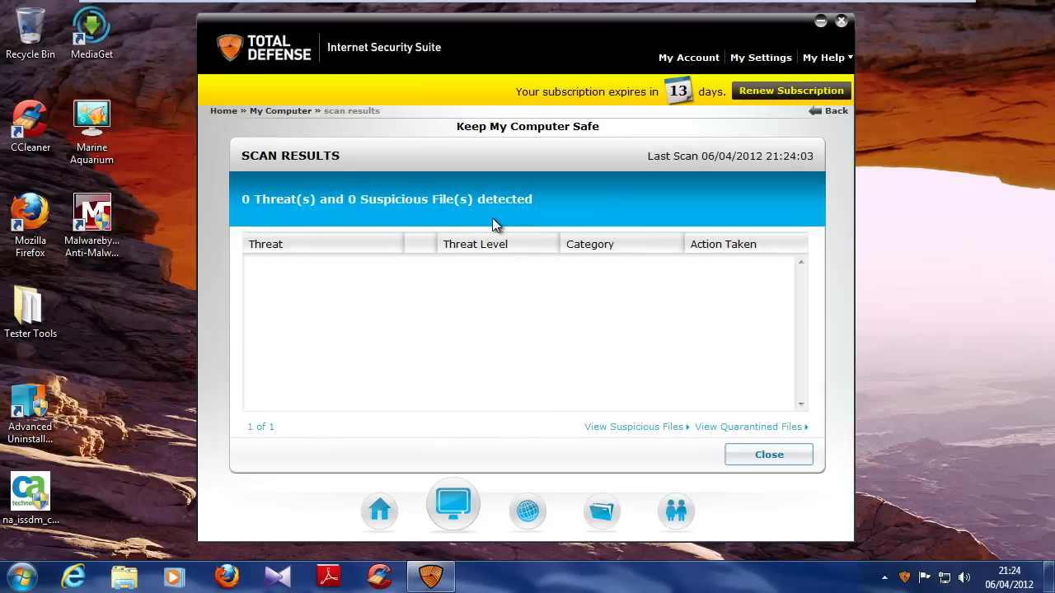
Review the quarantined files from the scan results and close Total Defense
{"action": "left_click", "coordinate": [755, 428]}
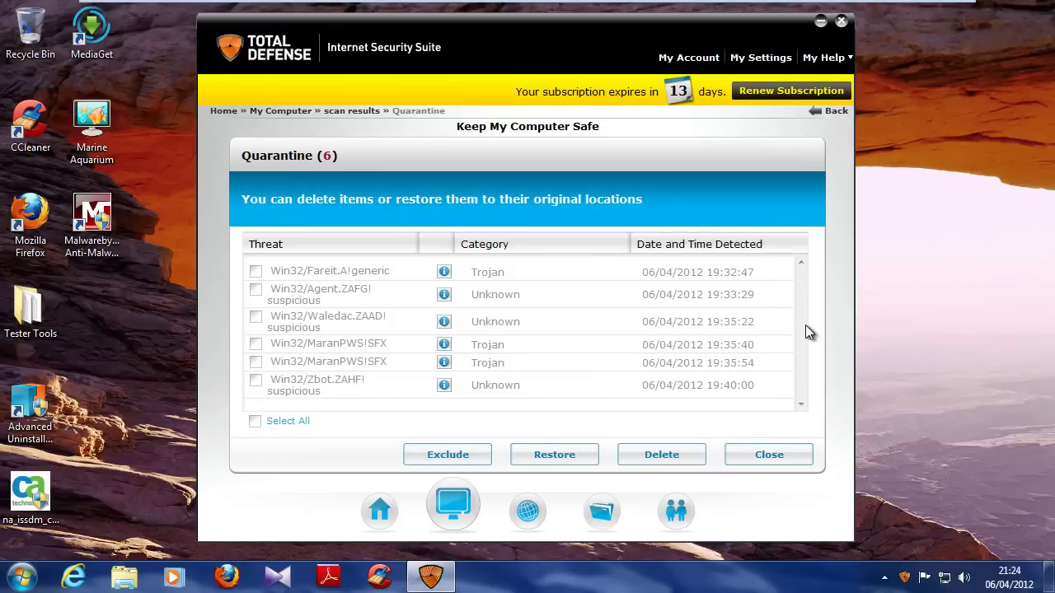
{"action": "left_click", "coordinate": [769, 455]}
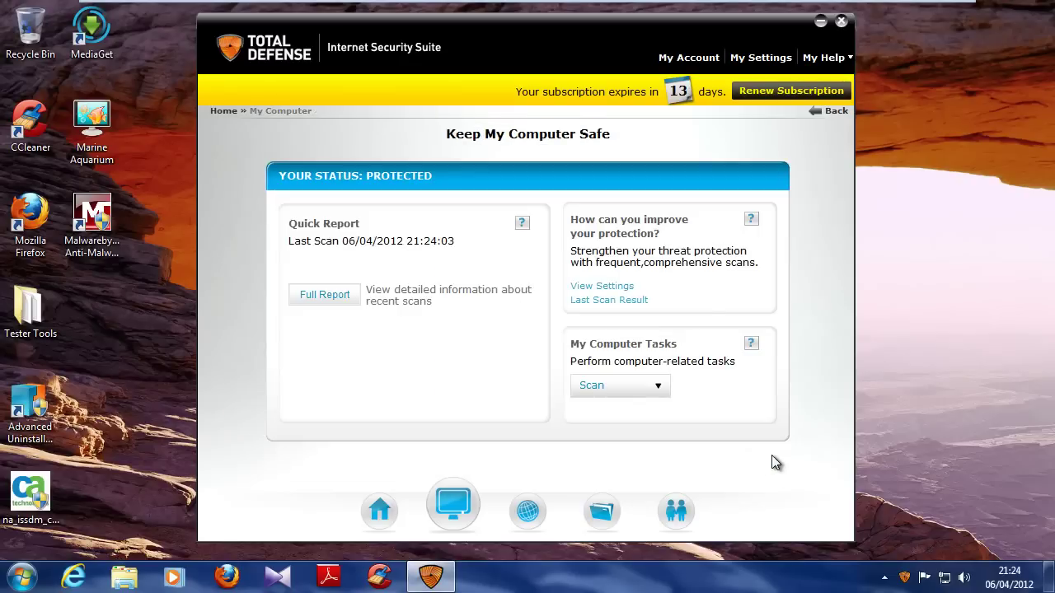
{"action": "left_click", "coordinate": [842, 21]}
Launch Malwarebytes Anti-Malware with administrator approval and check it for database updates
{"action": "double_click", "coordinate": [116, 219]}
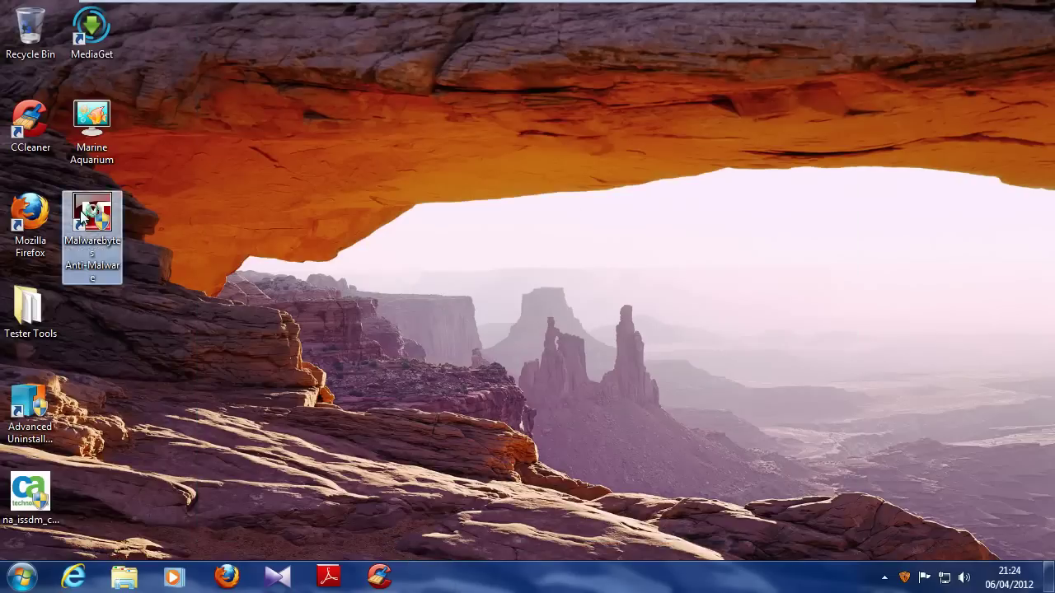
{"action": "left_click", "coordinate": [587, 319]}
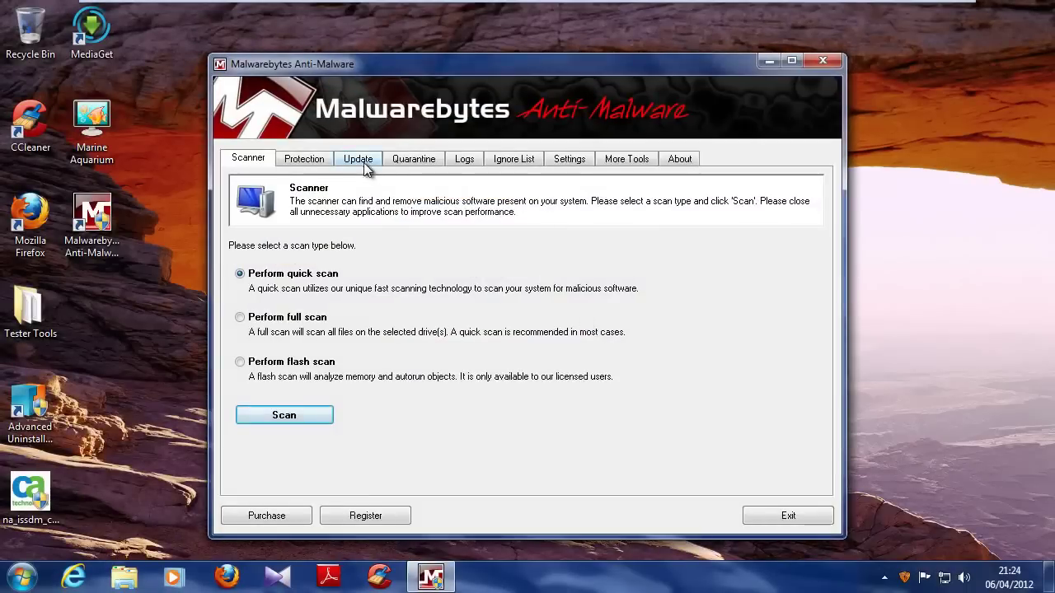
{"action": "left_click", "coordinate": [364, 164]}
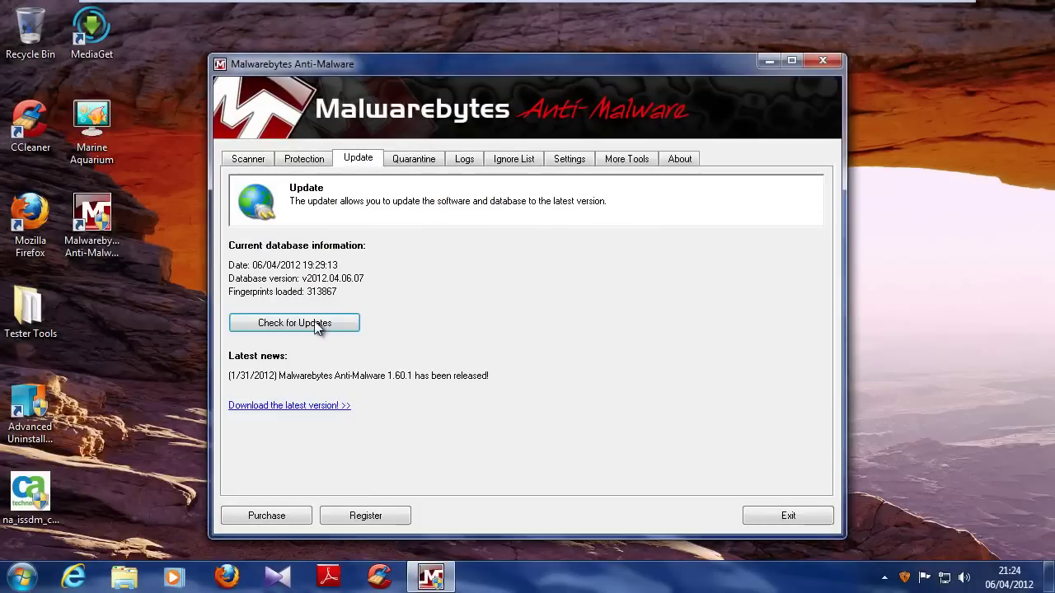
{"action": "left_click", "coordinate": [317, 327]}
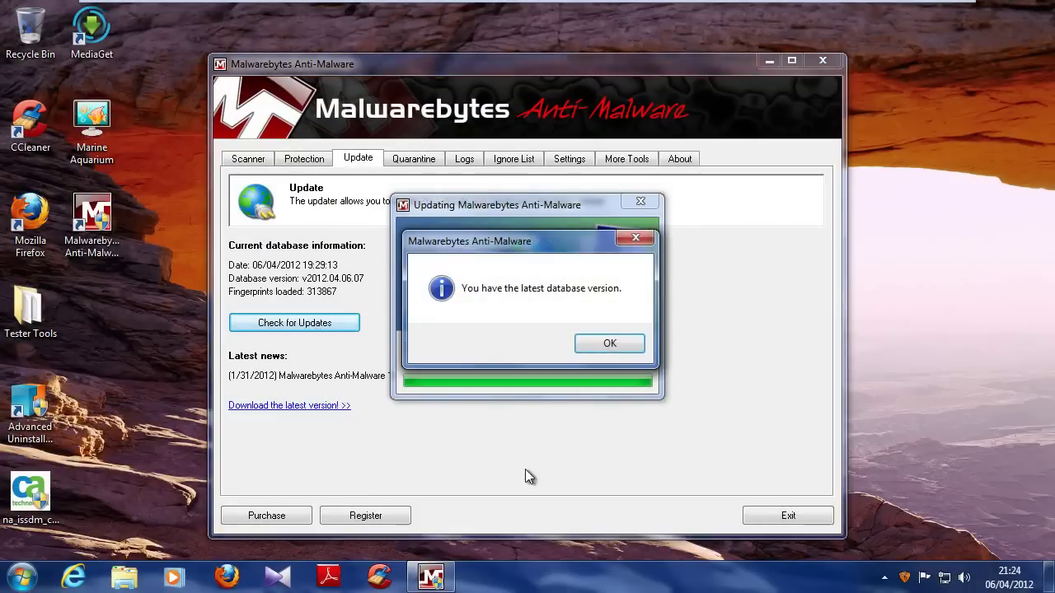
{"action": "left_click", "coordinate": [609, 344]}
Run a Malwarebytes full scan of drive C
{"action": "left_click", "coordinate": [248, 159]}
{"action": "left_click", "coordinate": [281, 318]}
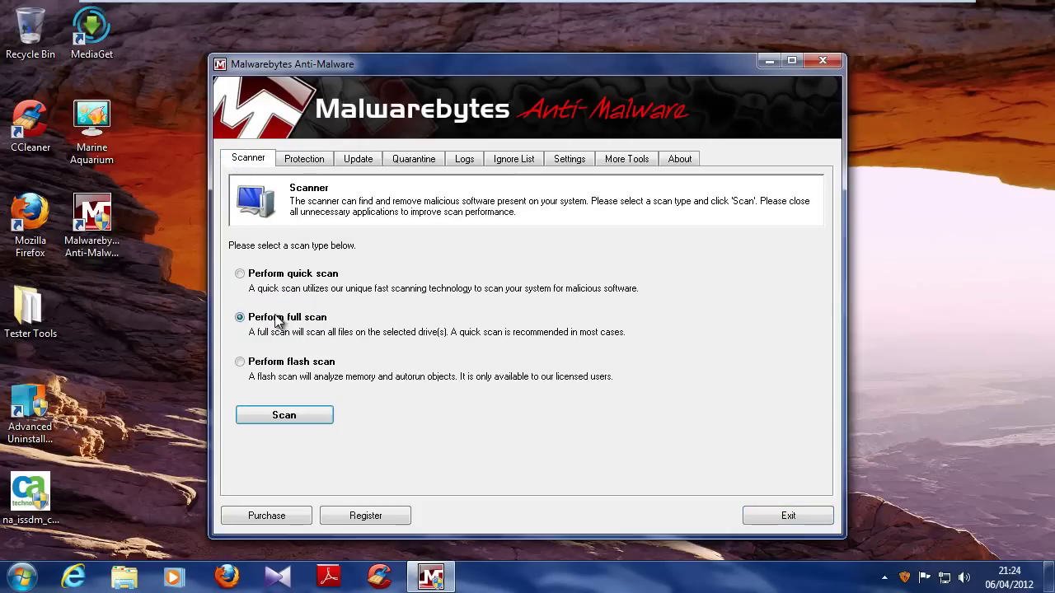
{"action": "left_click", "coordinate": [275, 413]}
{"action": "left_click", "coordinate": [629, 407]}
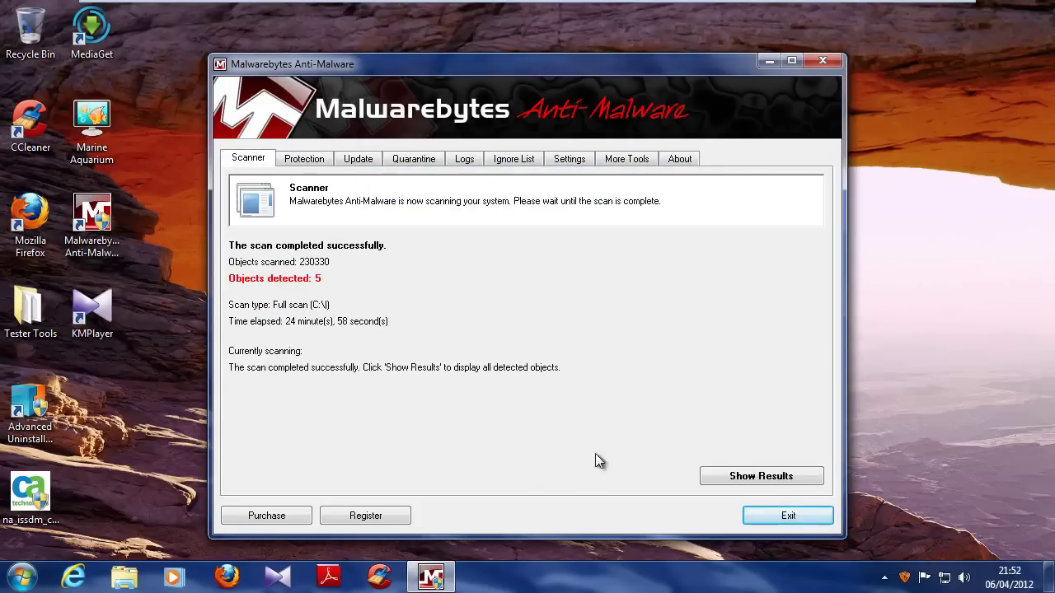
Show the scan results in a maximized window, widen the Item column, and inspect the KB00655354.exe and a2982.exe detections
{"action": "left_click", "coordinate": [750, 474]}
{"action": "left_click", "coordinate": [791, 60]}
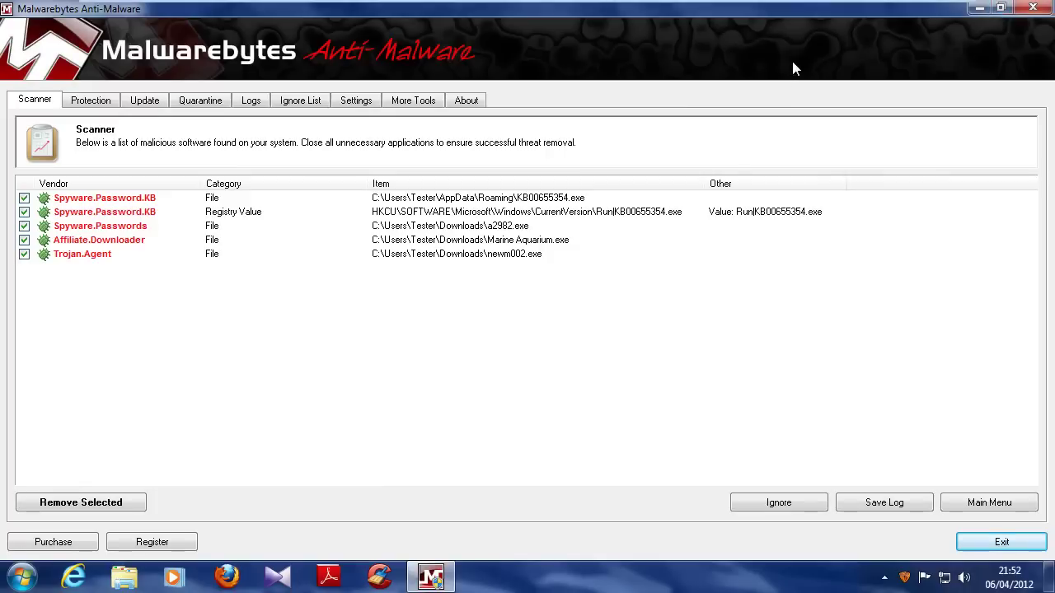
{"action": "left_click_drag", "start_coordinate": [703, 177], "coordinate": [809, 178]}
{"action": "left_click", "coordinate": [472, 202]}
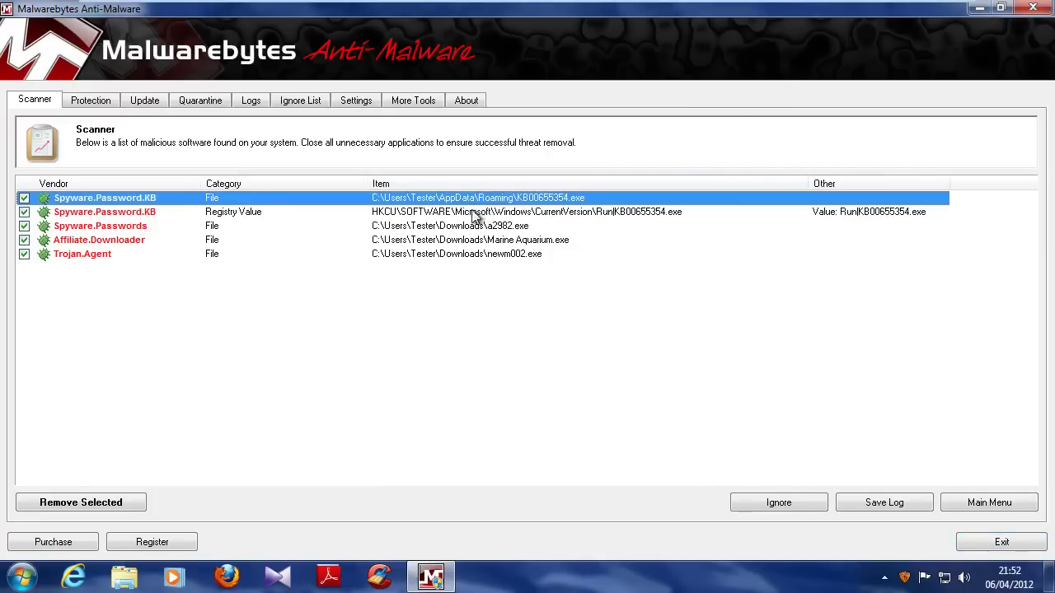
{"action": "left_click", "coordinate": [493, 227]}
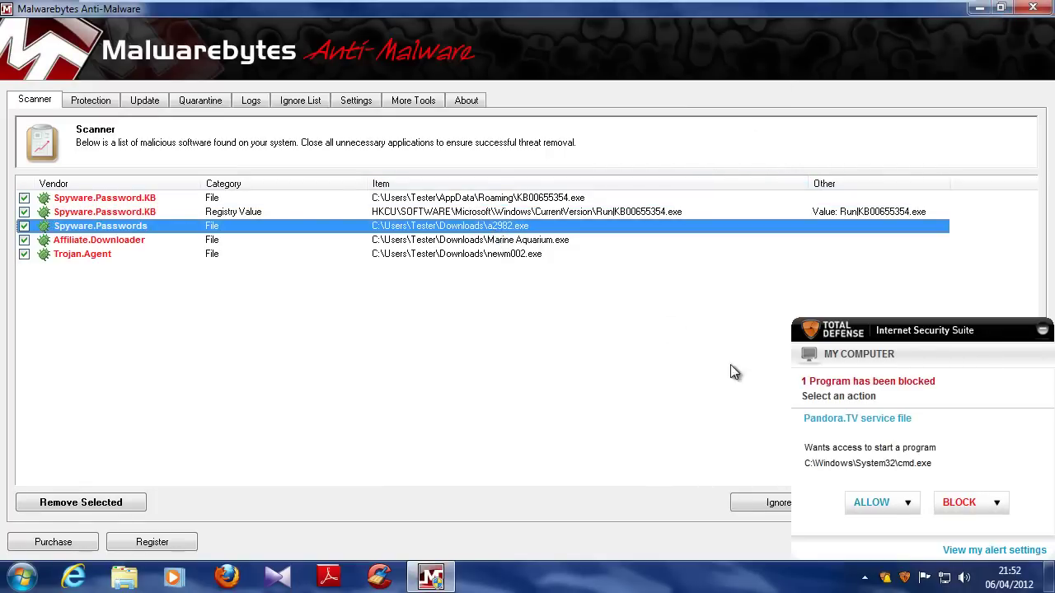
Allow the Pandora.TV service file to start cmd.exe, and inspect the Marine Aquarium.exe and newm002.exe detections
{"action": "left_click", "coordinate": [874, 502]}
{"action": "left_click", "coordinate": [876, 523]}
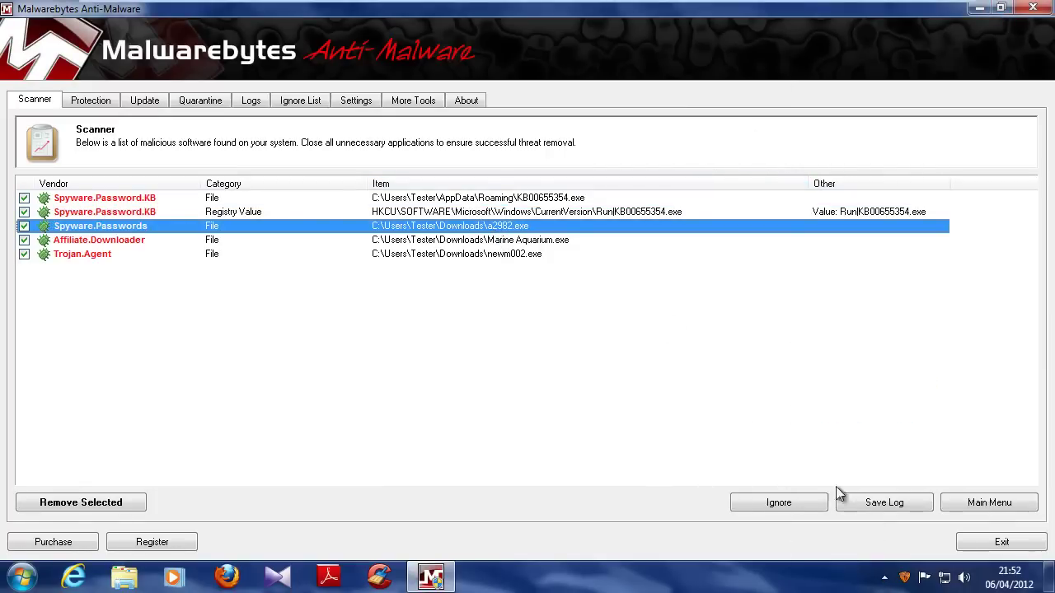
{"action": "left_click", "coordinate": [502, 244]}
{"action": "left_click", "coordinate": [518, 258]}
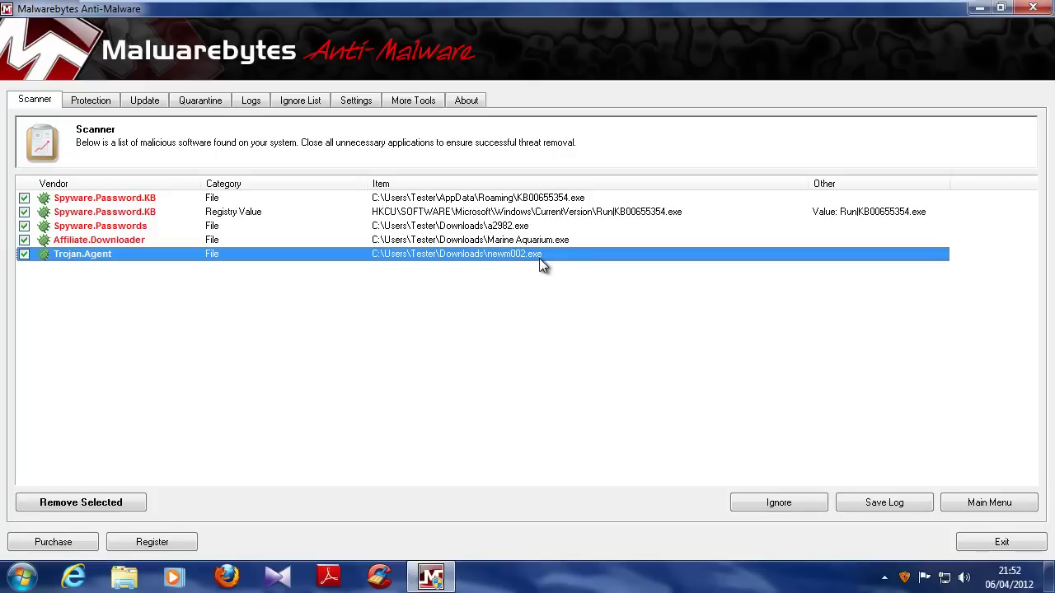
Remove all checked Malwarebytes detections, then read the scan log in Notepad and close it
{"action": "left_click", "coordinate": [81, 503]}
{"action": "left_click", "coordinate": [410, 342]}
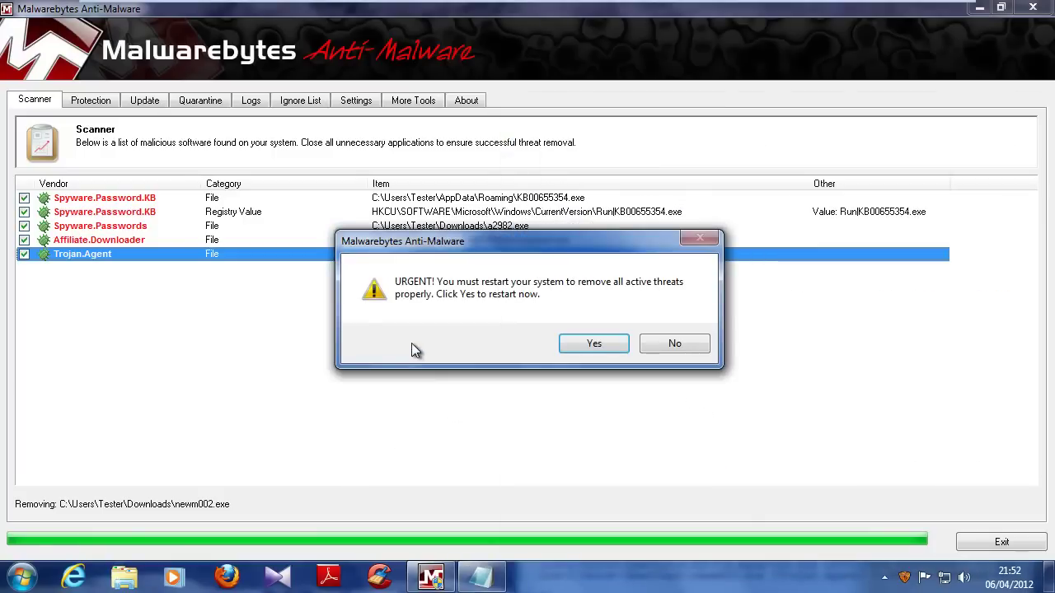
{"action": "left_click", "coordinate": [480, 577]}
{"action": "scroll", "coordinate": [802, 449], "scroll_direction": "right", "scroll_amount": 2}
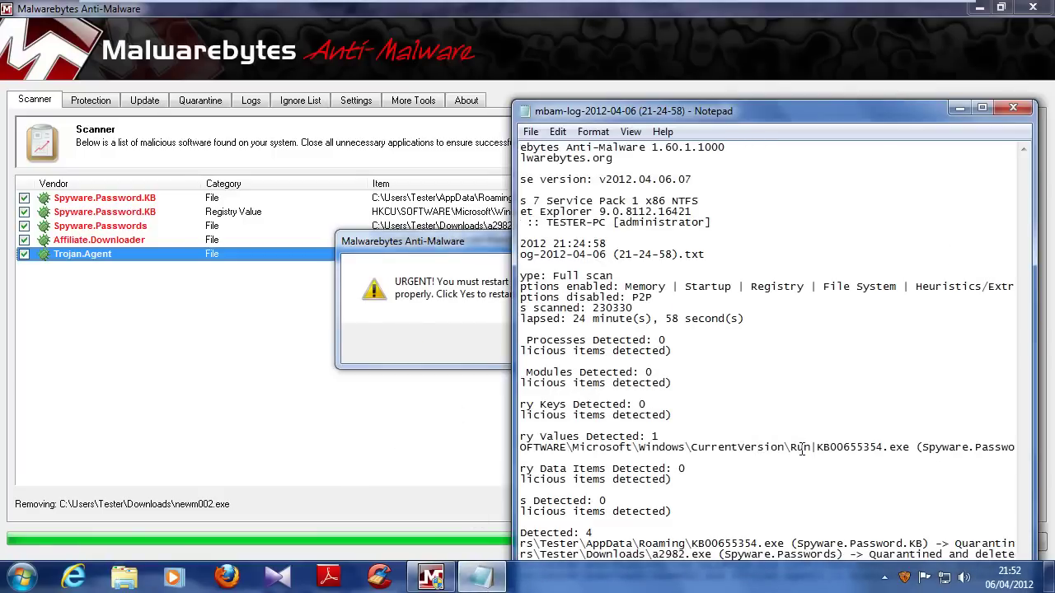
{"action": "left_click", "coordinate": [1013, 108]}
Decline the system restart and exit Malwarebytes
{"action": "left_click", "coordinate": [672, 346]}
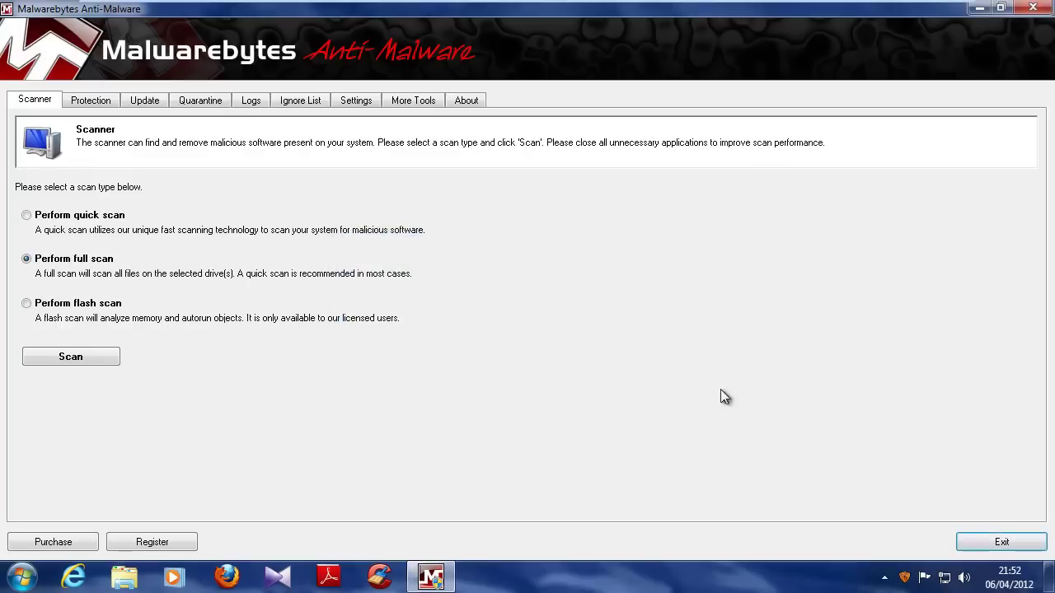
{"action": "left_click", "coordinate": [987, 542]}
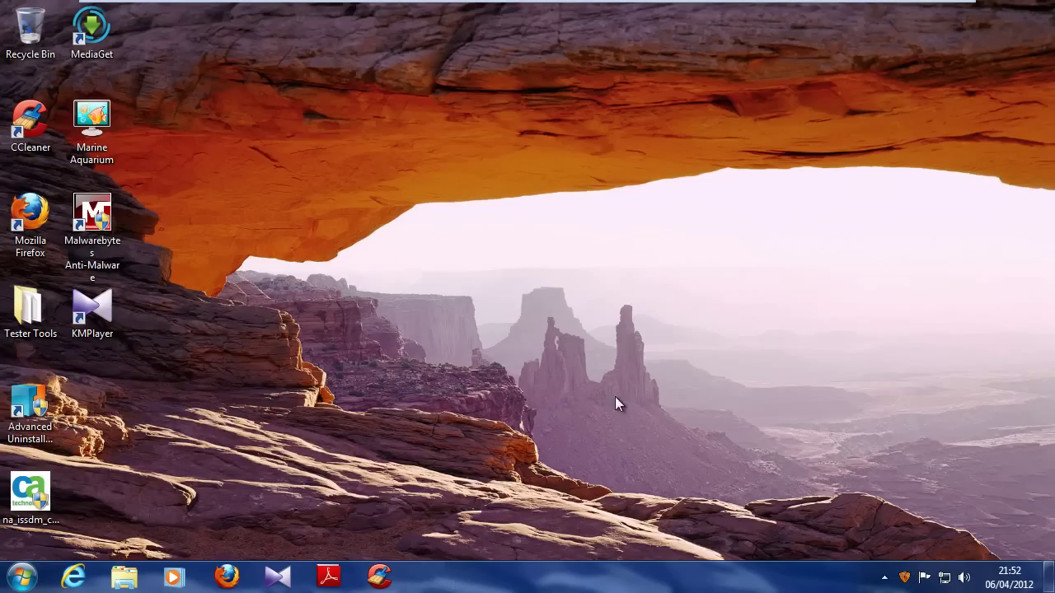
Launch HitmanPro36 from the Tester Tools folder and allow it to run
{"action": "double_click", "coordinate": [30, 312]}
{"action": "left_click", "coordinate": [426, 346]}
{"action": "double_click", "coordinate": [427, 347]}
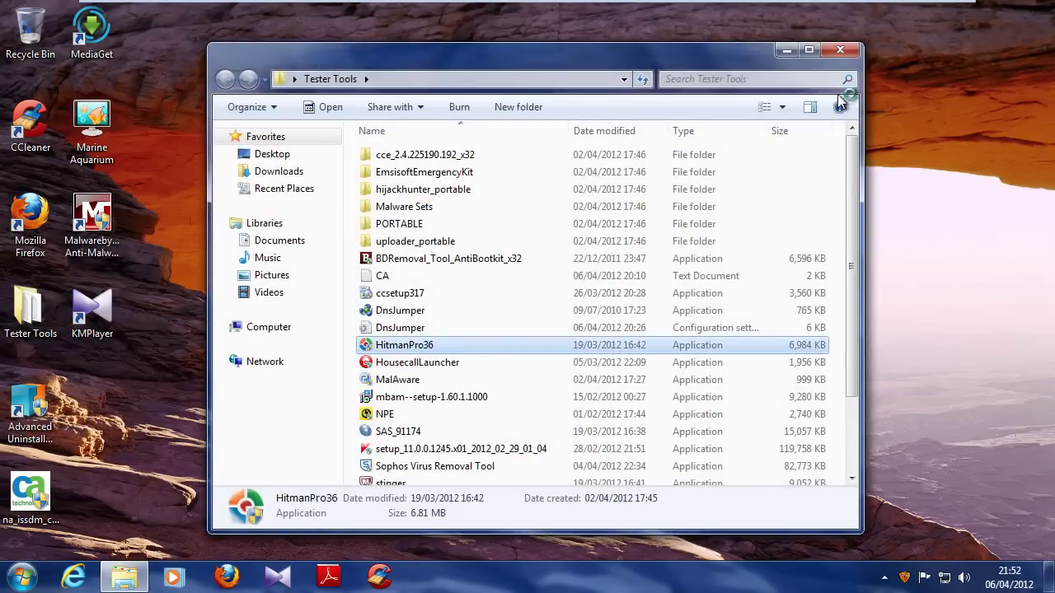
{"action": "left_click", "coordinate": [608, 336]}
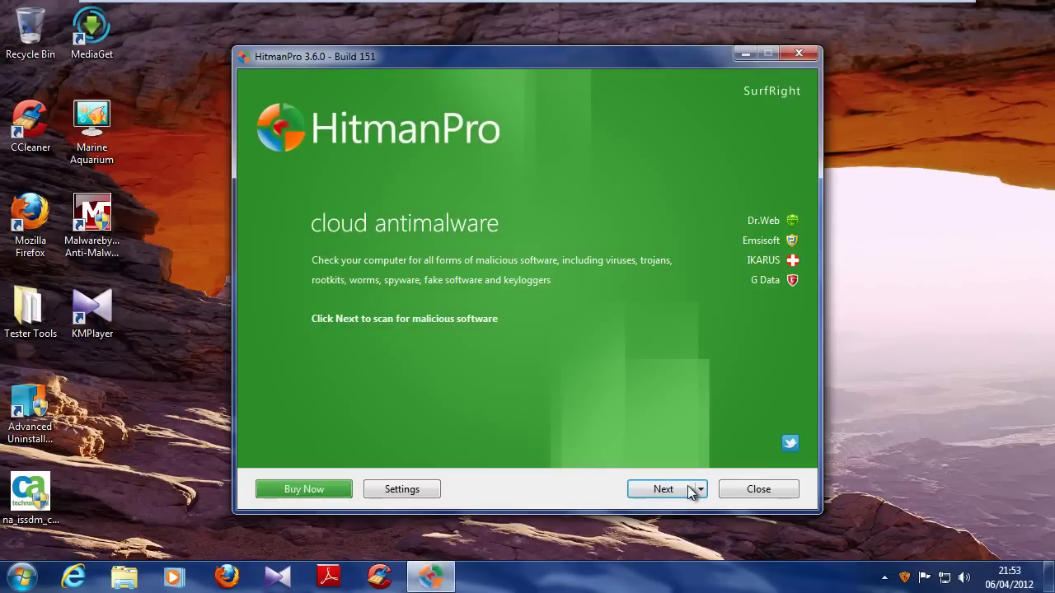
Start HitmanPro's default scan, accepting the license terms and choosing a one-time scan without storing a program copy
{"action": "left_click", "coordinate": [697, 490]}
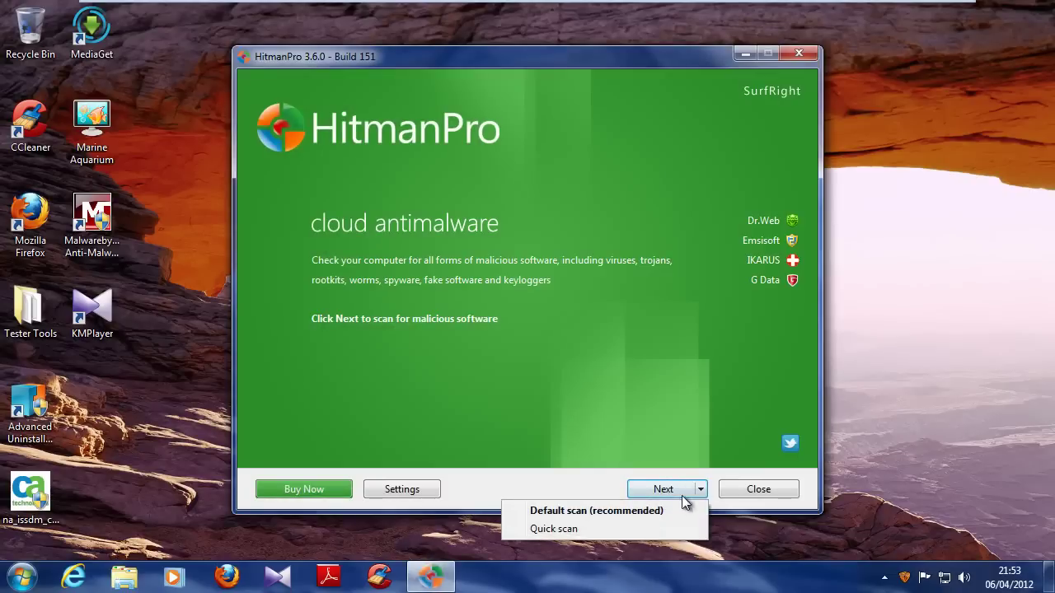
{"action": "left_click", "coordinate": [683, 510]}
{"action": "left_click", "coordinate": [384, 439]}
{"action": "left_click", "coordinate": [665, 491]}
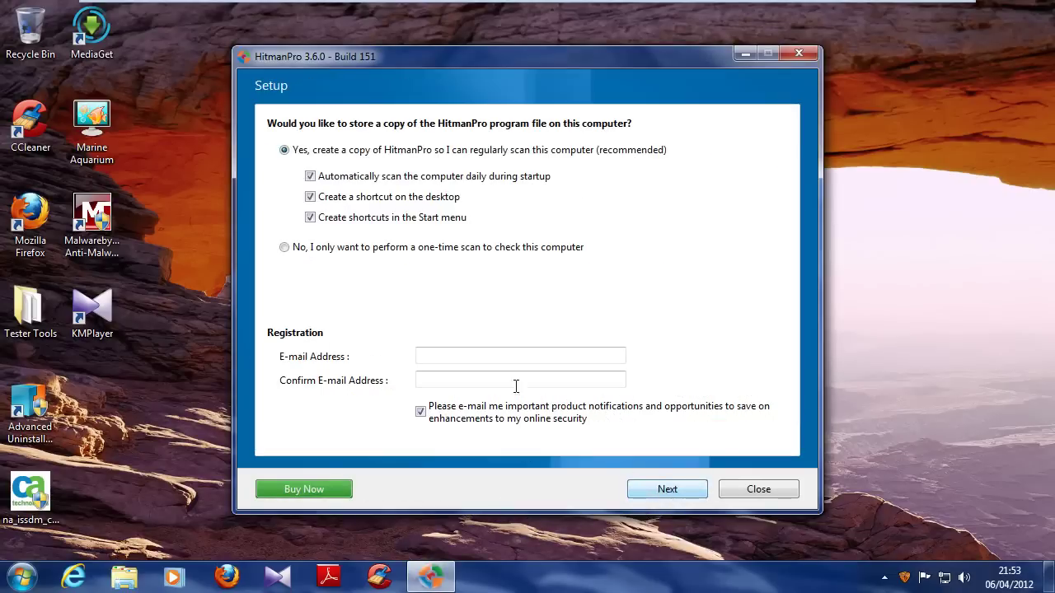
{"action": "left_click", "coordinate": [316, 247]}
{"action": "left_click", "coordinate": [673, 488]}
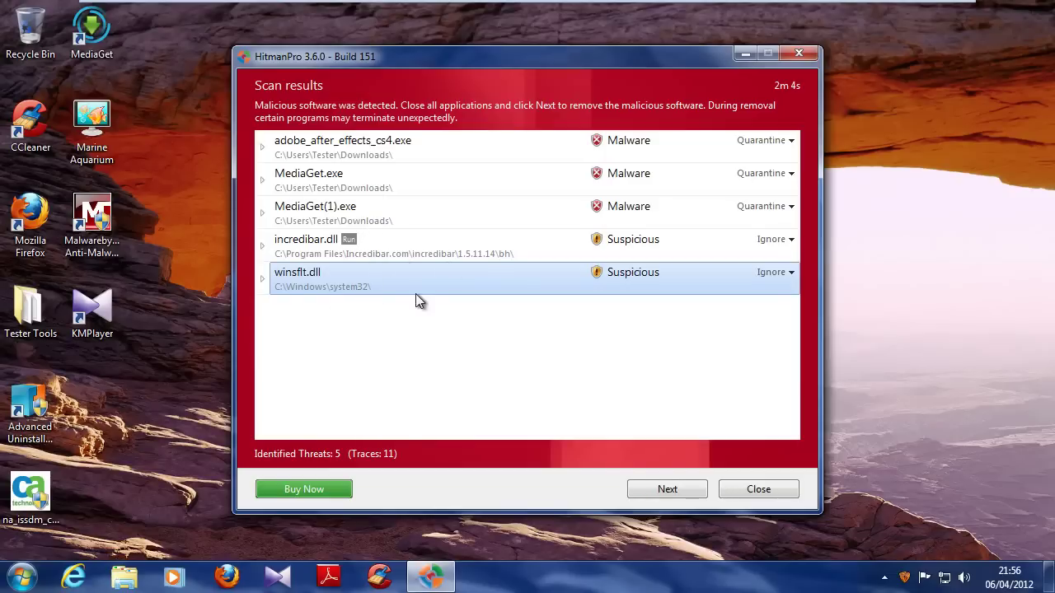
Expand and read the details of every HitmanPro detection, from winsflt.dll up to adobe_after_effects_cs4.exe
{"action": "left_click", "coordinate": [263, 281]}
{"action": "left_click", "coordinate": [263, 247]}
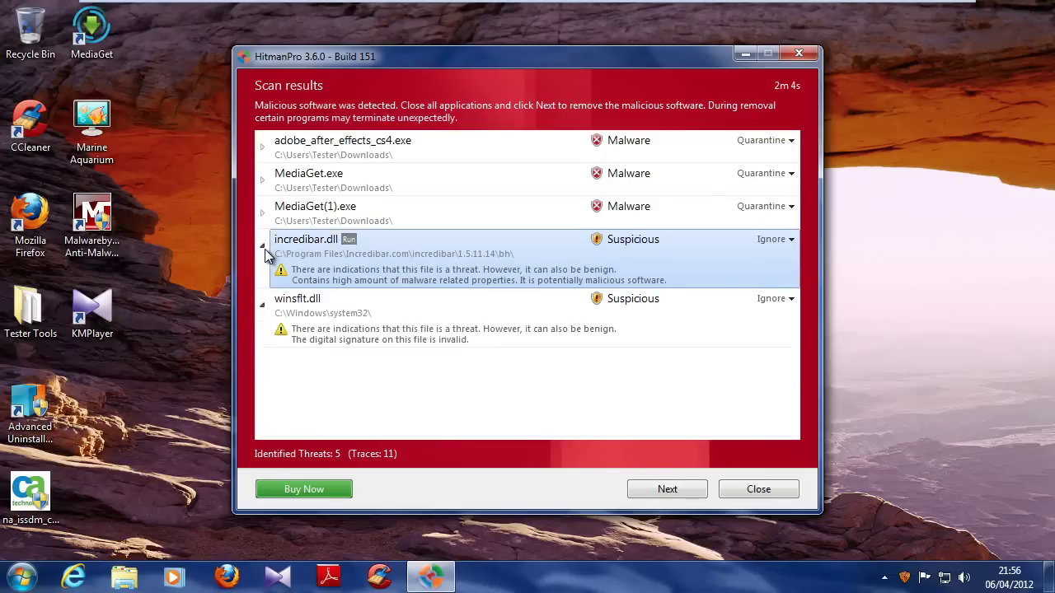
{"action": "left_click", "coordinate": [263, 212]}
{"action": "left_click", "coordinate": [263, 181]}
{"action": "left_click", "coordinate": [263, 150]}
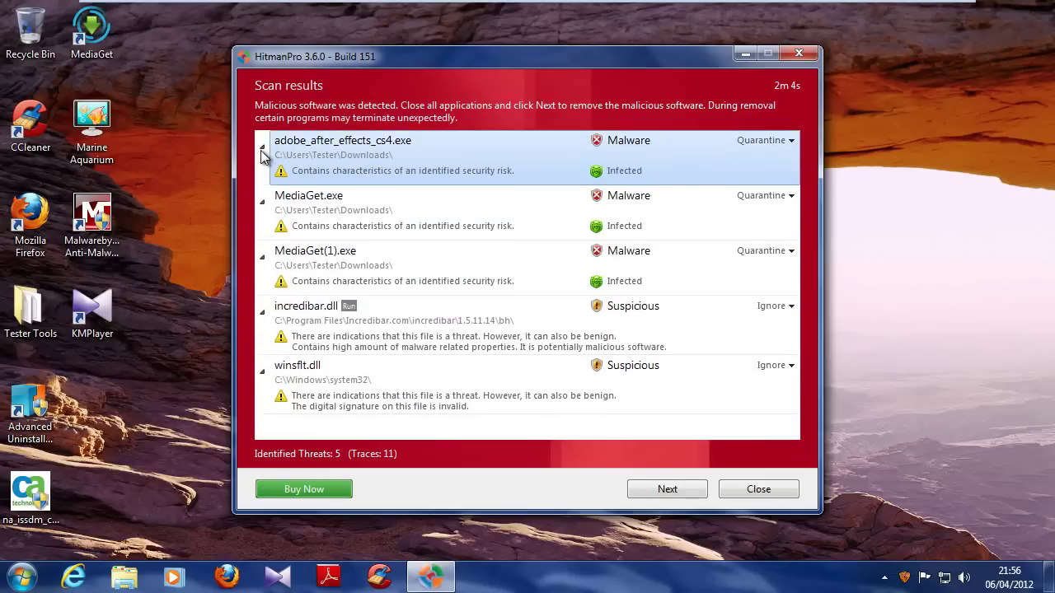
Set the action for incredibar.dll to Quarantine and proceed to removal of the detections
{"action": "left_click", "coordinate": [792, 307]}
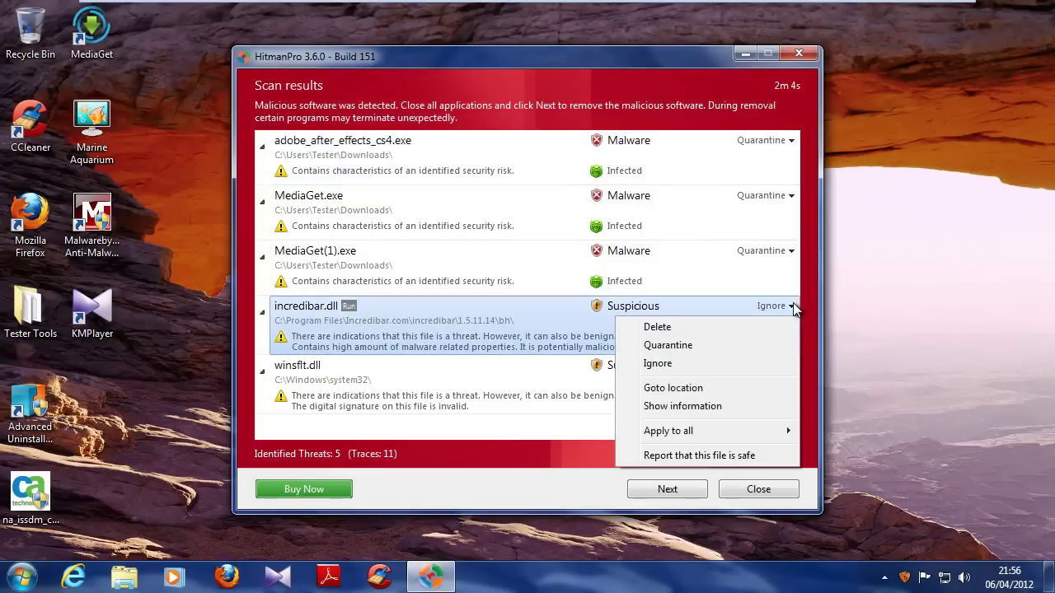
{"action": "left_click", "coordinate": [661, 345]}
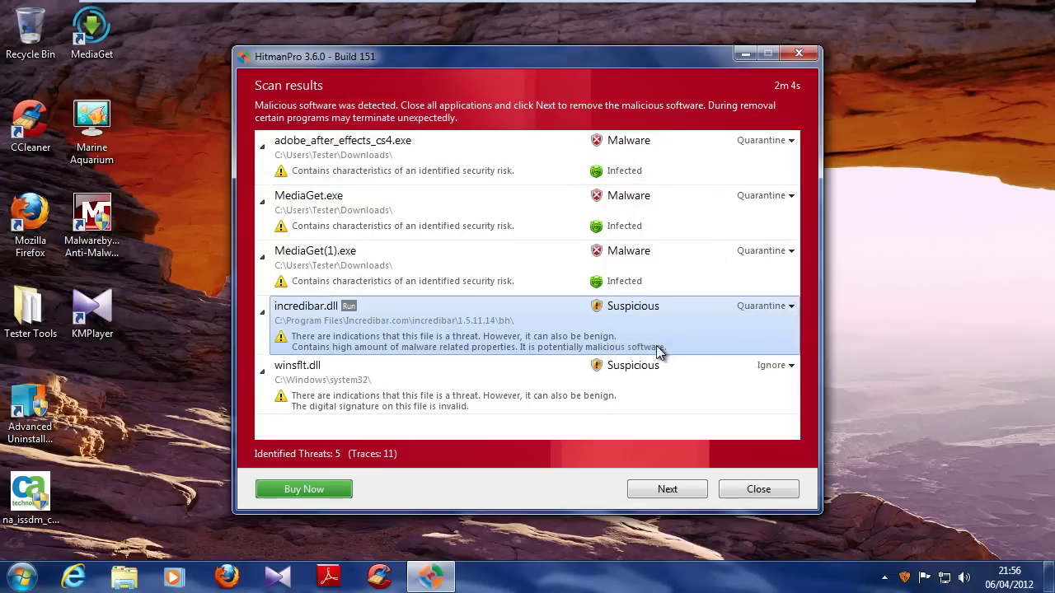
{"action": "left_click", "coordinate": [690, 498]}
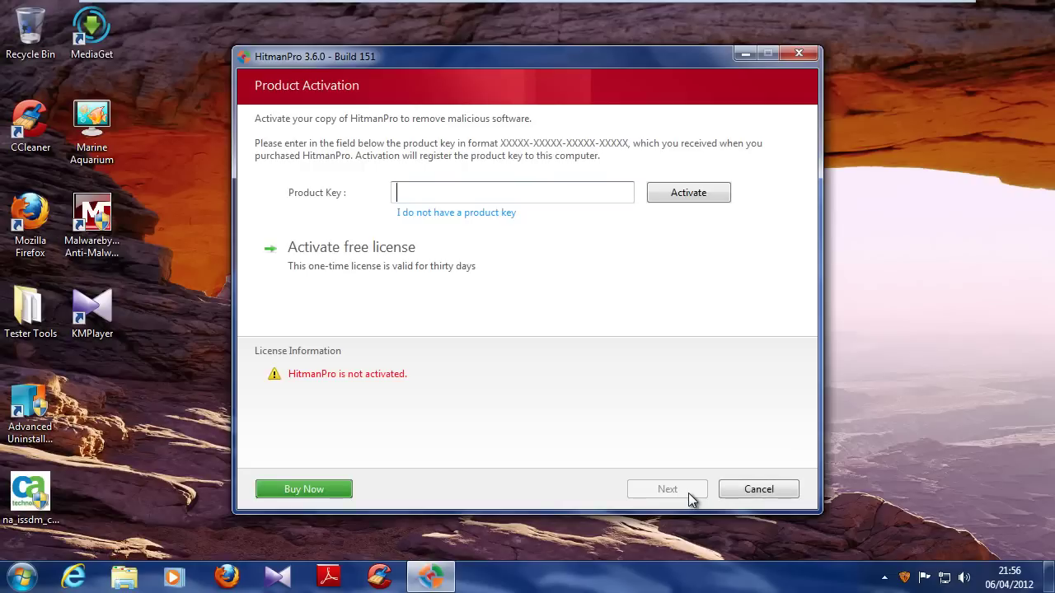
Activate HitmanPro's free license, remove the detected malware, and reboot the computer
{"action": "left_click", "coordinate": [410, 262]}
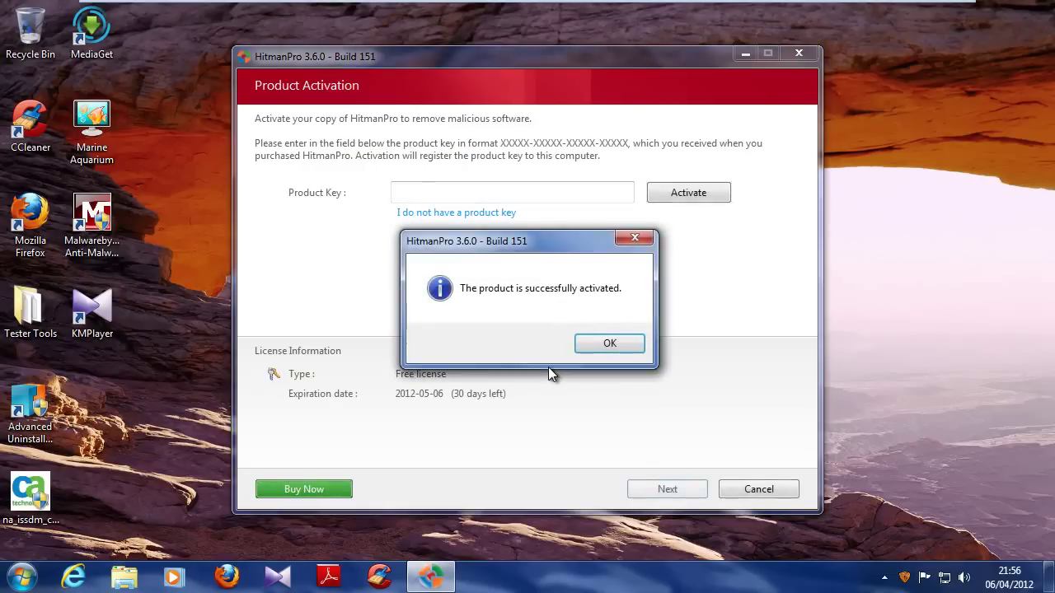
{"action": "left_click", "coordinate": [609, 345]}
{"action": "left_click", "coordinate": [669, 490]}
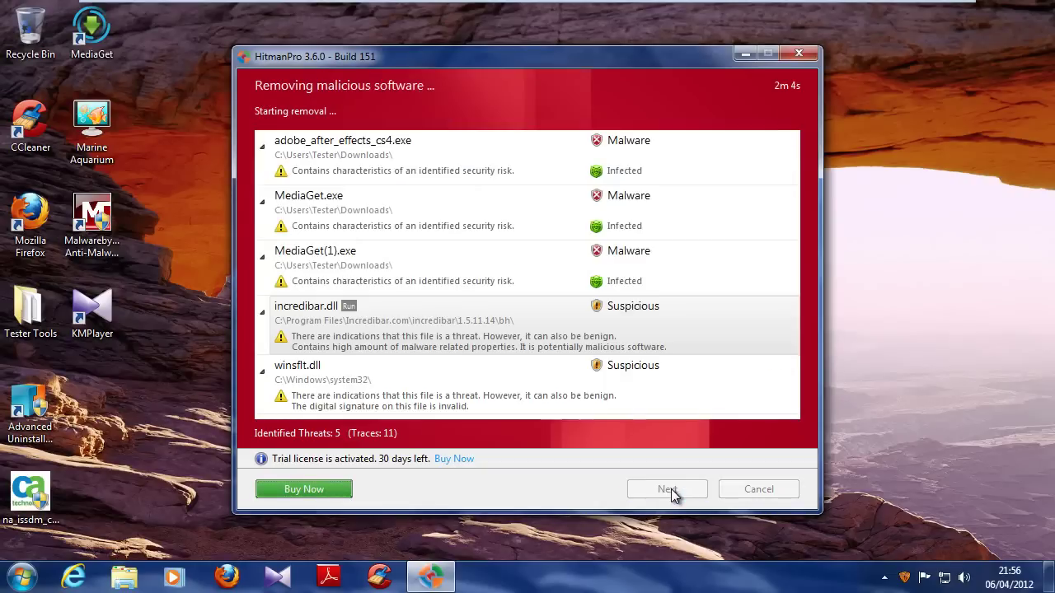
{"action": "left_click", "coordinate": [669, 490]}
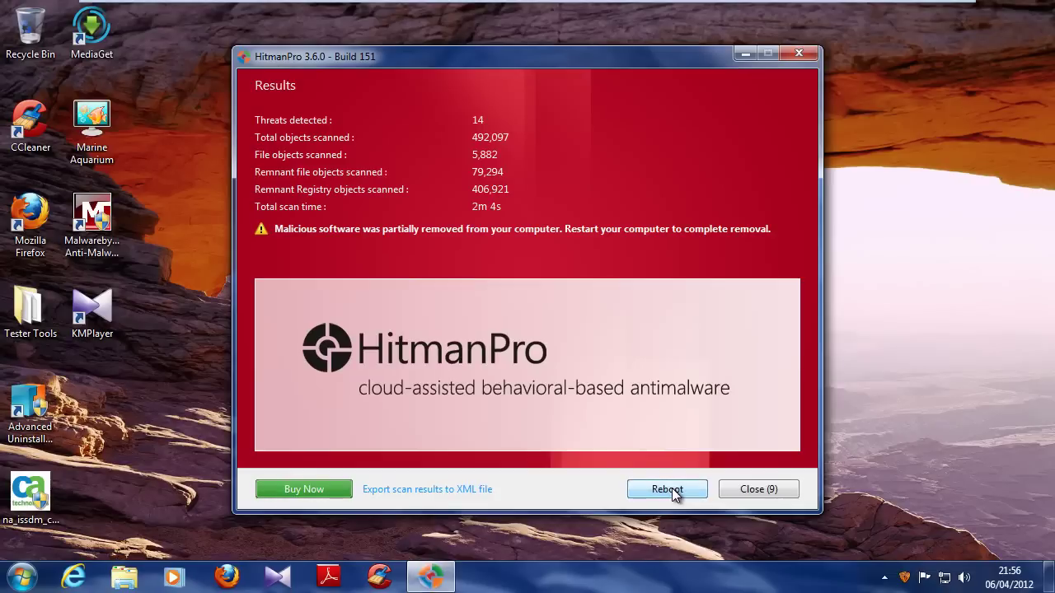
{"action": "left_click", "coordinate": [670, 489]}
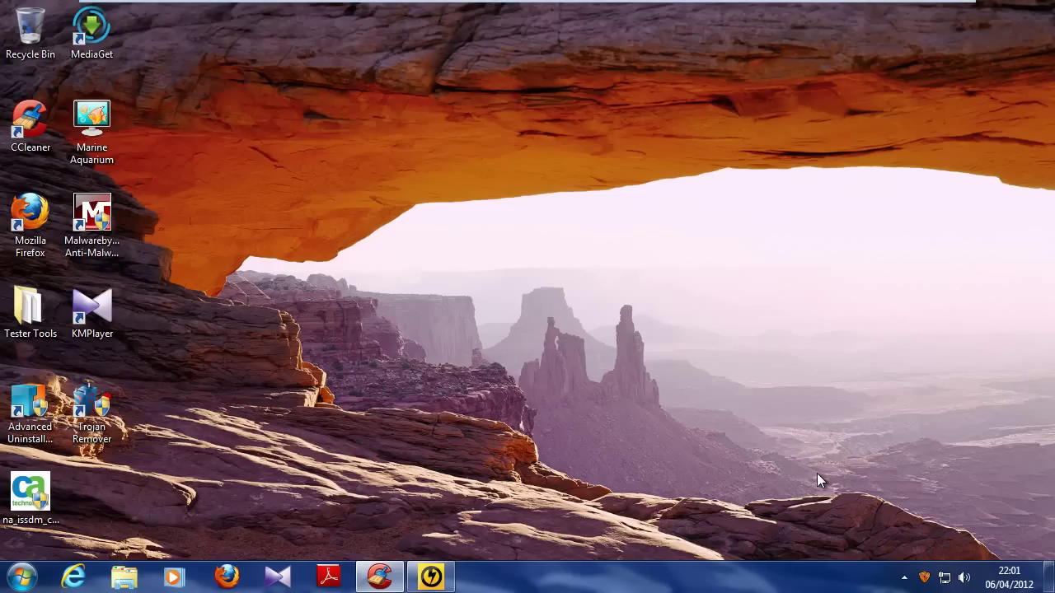
Run the cleaner in CCleaner, review the Windows startup programs, and close CCleaner
{"action": "left_click", "coordinate": [368, 581]}
{"action": "left_click", "coordinate": [975, 521]}
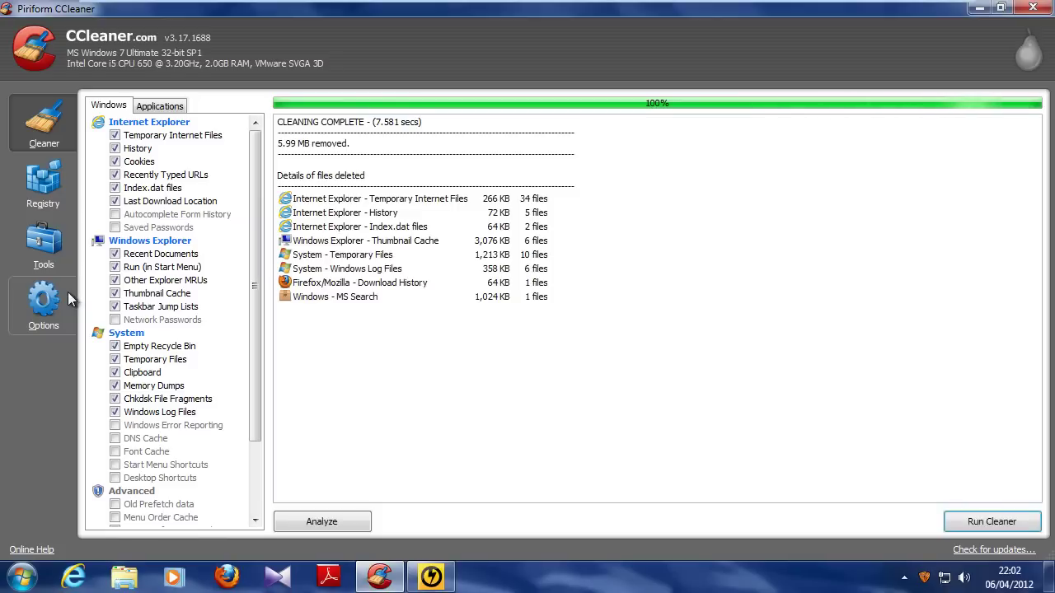
{"action": "left_click", "coordinate": [46, 259]}
{"action": "left_click", "coordinate": [123, 149]}
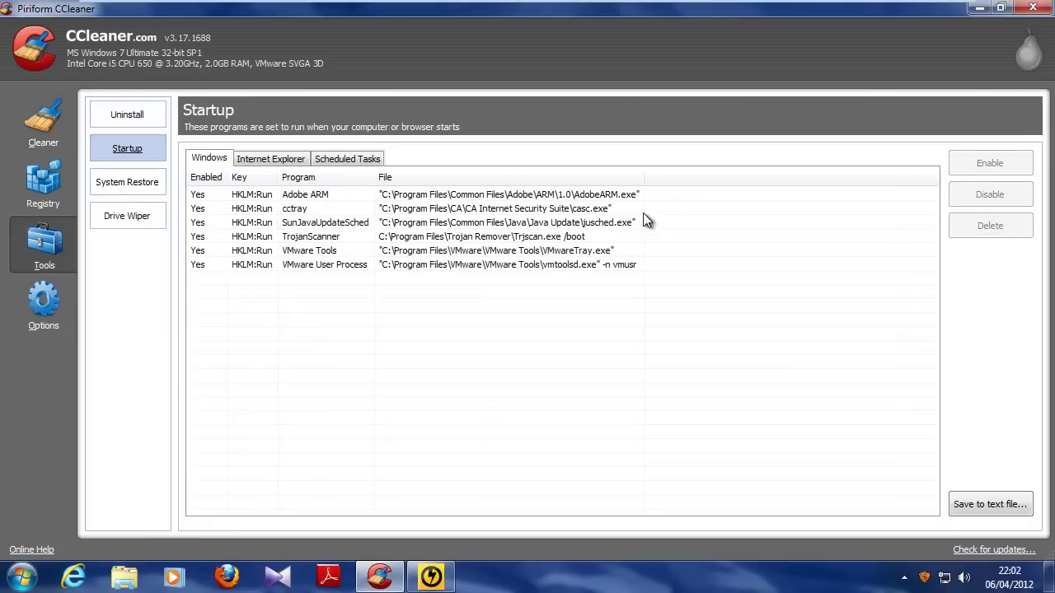
{"action": "left_click", "coordinate": [1032, 7]}
Switch to Norton Power Eraser and start a scan for risks
{"action": "left_click", "coordinate": [430, 577]}
{"action": "left_click", "coordinate": [343, 340]}
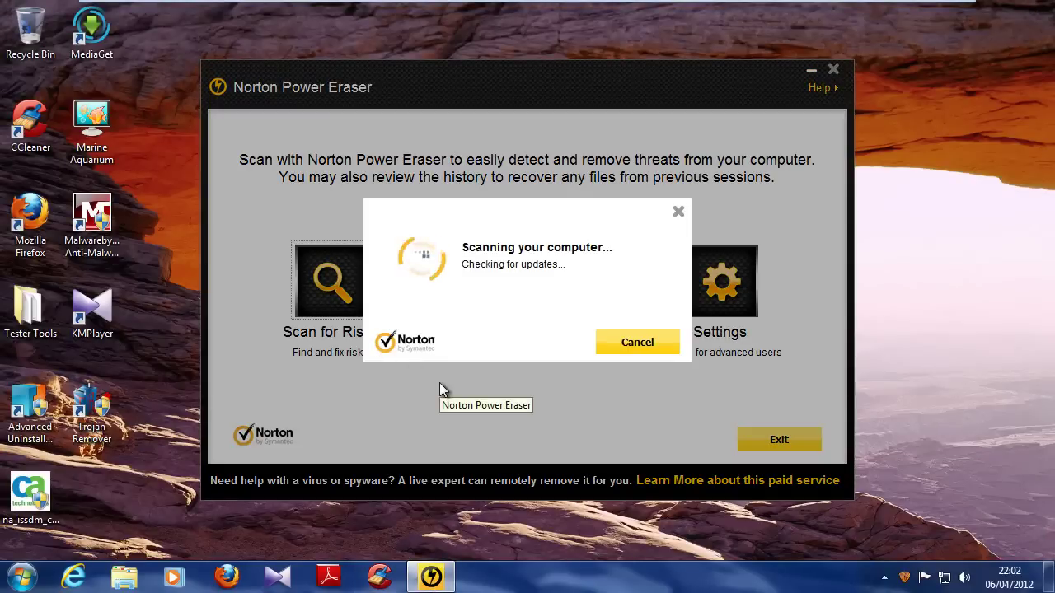
Launch Trojan Remover, run its Scan for Active Malware, then close the scan results and the program
{"action": "double_click", "coordinate": [92, 404]}
{"action": "left_click", "coordinate": [605, 322]}
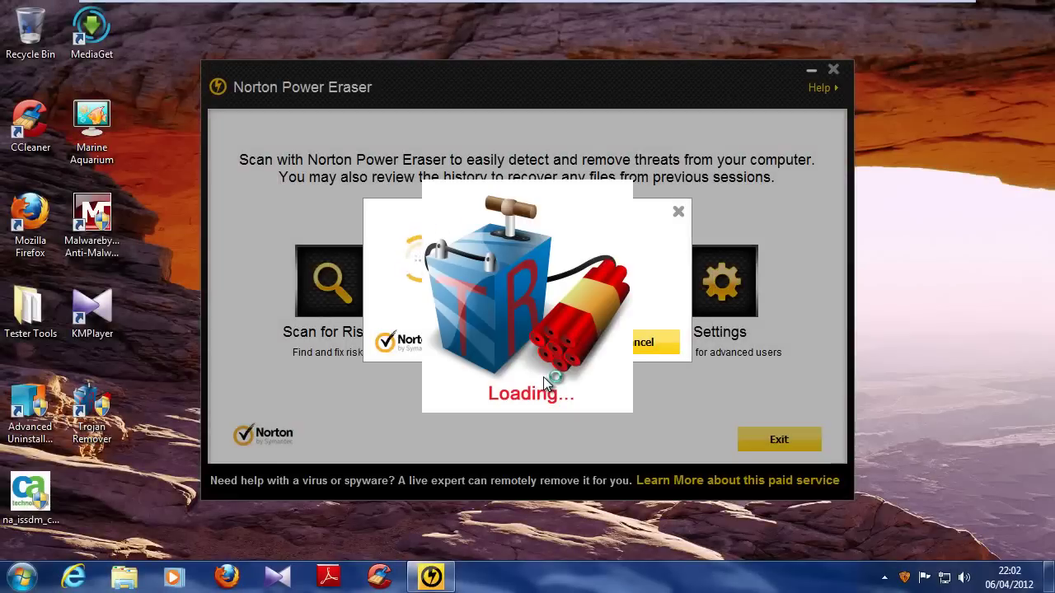
{"action": "left_click", "coordinate": [782, 502]}
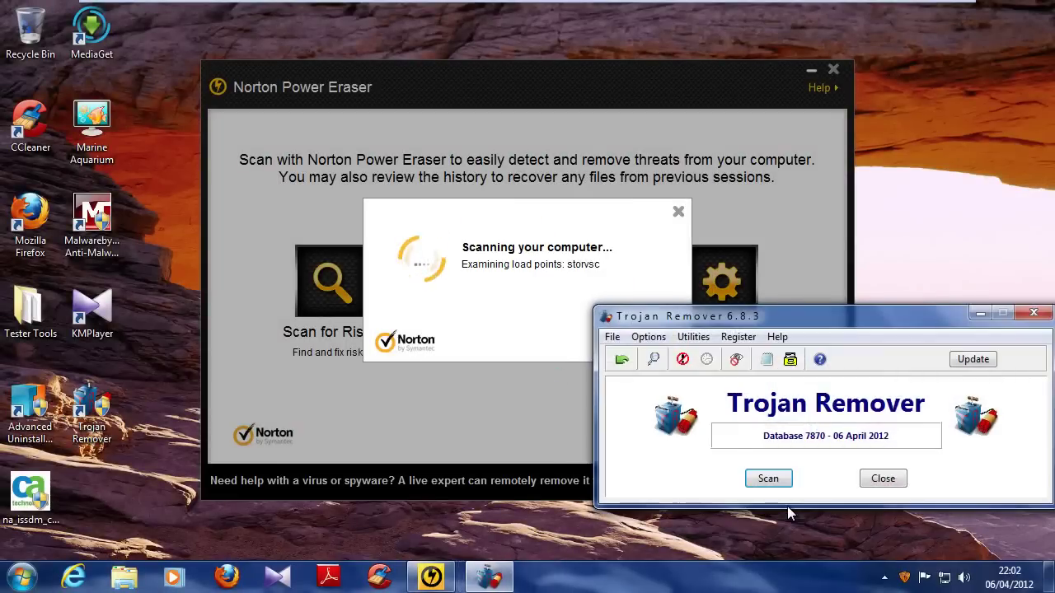
{"action": "left_click", "coordinate": [613, 337]}
{"action": "mouse_move", "coordinate": [649, 337]}
{"action": "key", "text": "Escape"}
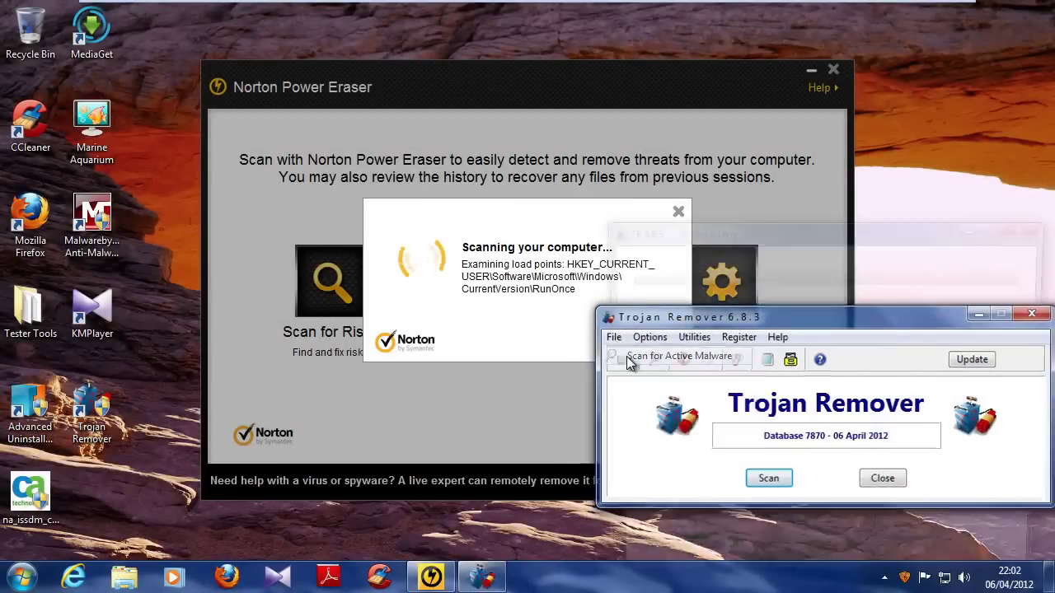
{"action": "left_click", "coordinate": [660, 358]}
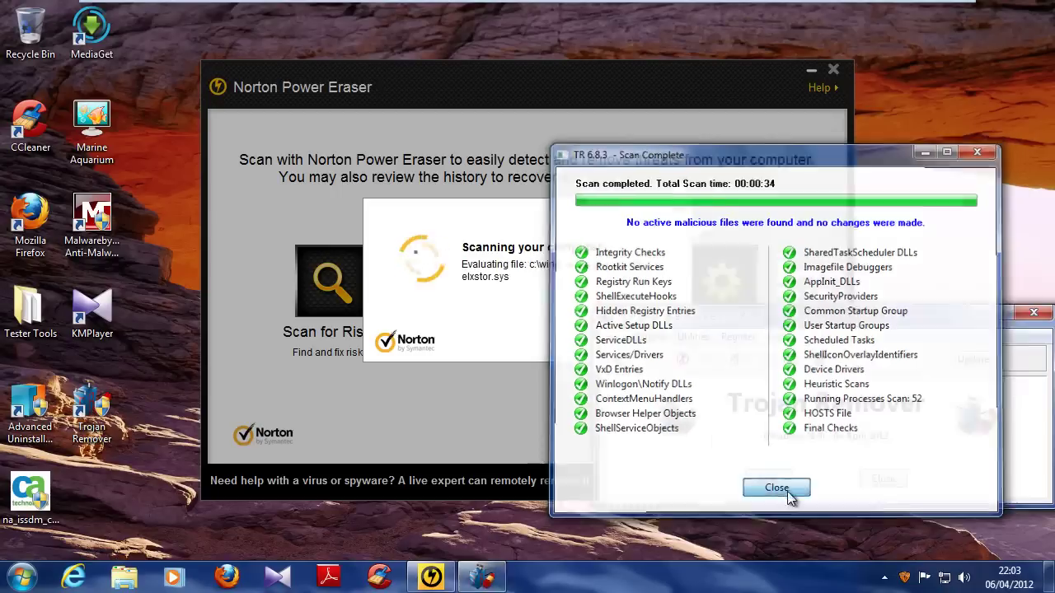
{"action": "left_click", "coordinate": [776, 489]}
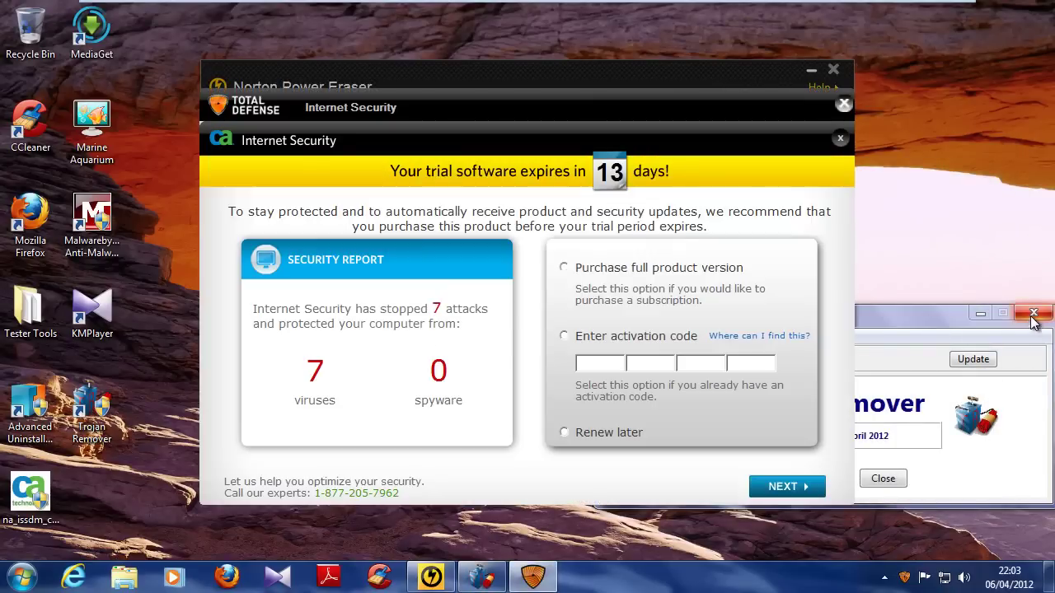
{"action": "left_click", "coordinate": [1028, 317]}
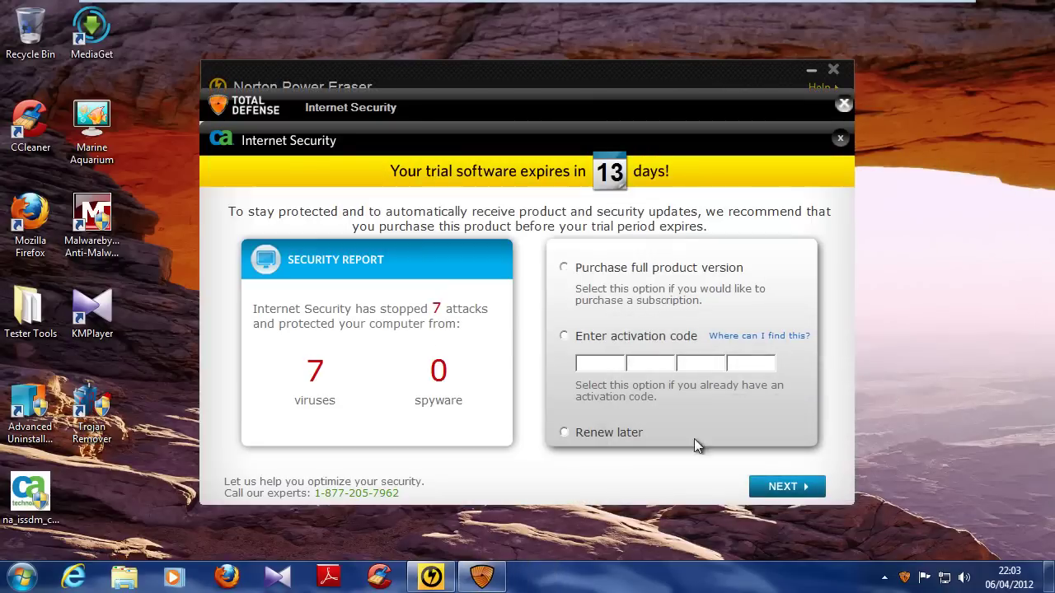
Choose to renew the Total Defense trial later, and check the hidden notification icons
{"action": "left_click", "coordinate": [565, 432]}
{"action": "left_click", "coordinate": [478, 407]}
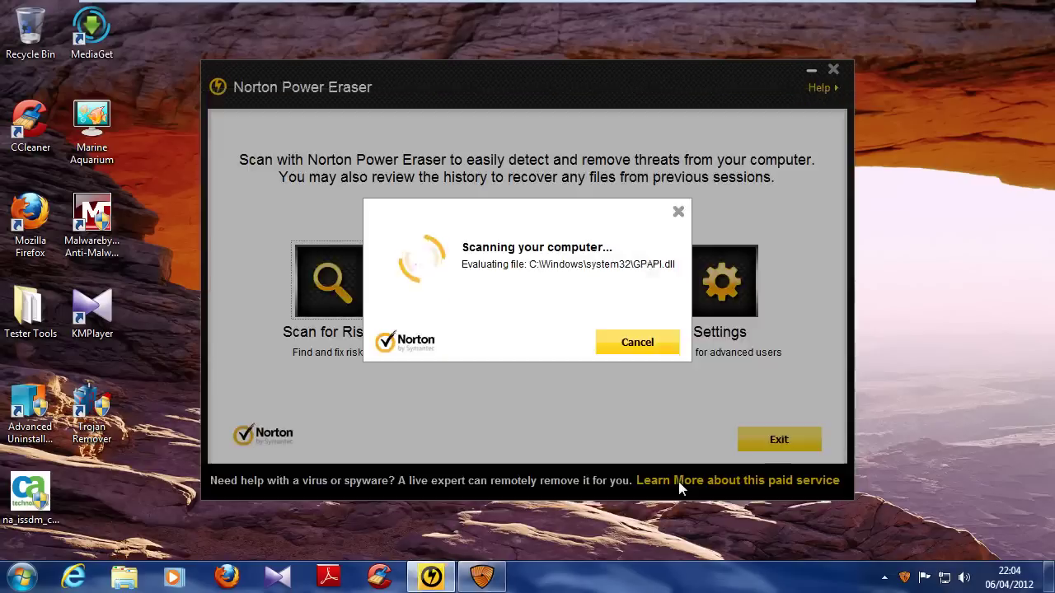
{"action": "left_click", "coordinate": [884, 578]}
{"action": "left_click", "coordinate": [884, 577]}
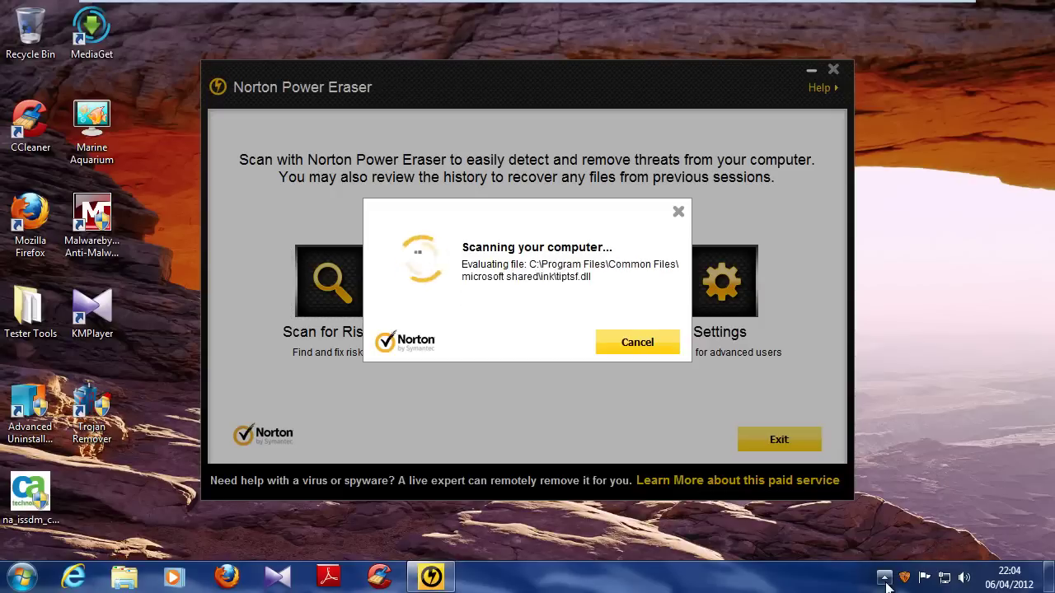
Start Trojan Remover's FastScan from the installed programs
{"action": "left_click", "coordinate": [23, 581]}
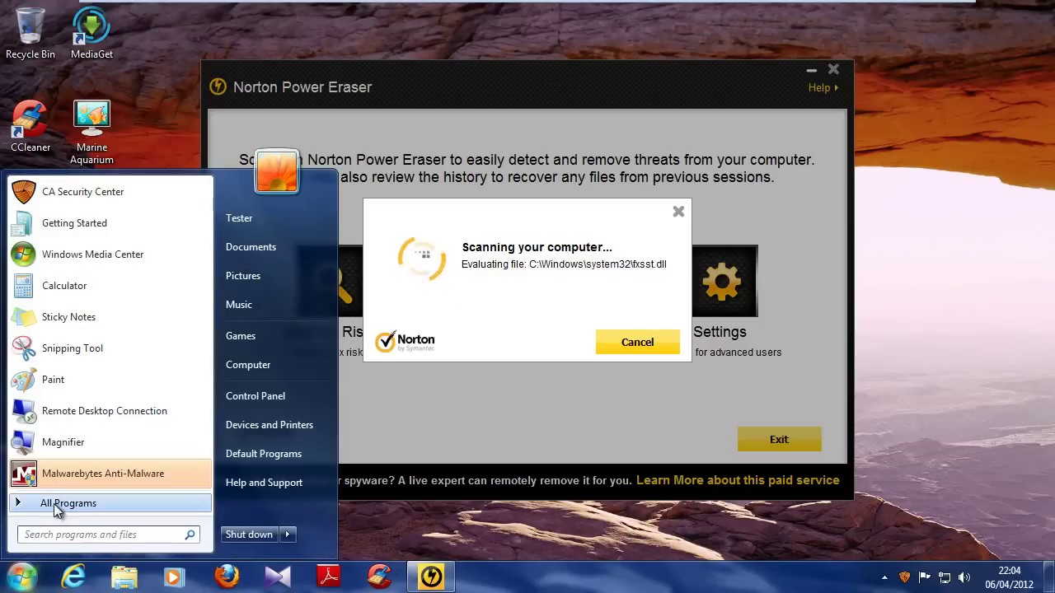
{"action": "left_click", "coordinate": [46, 503]}
{"action": "scroll", "coordinate": [66, 457], "scroll_direction": "down", "scroll_amount": 2}
{"action": "left_click", "coordinate": [62, 465]}
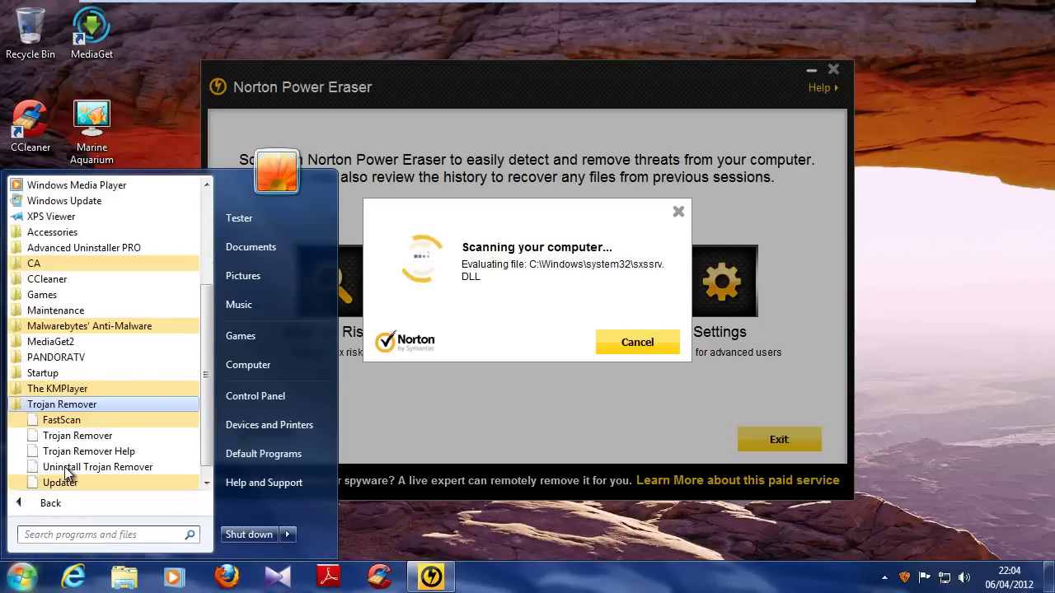
{"action": "left_click", "coordinate": [59, 422]}
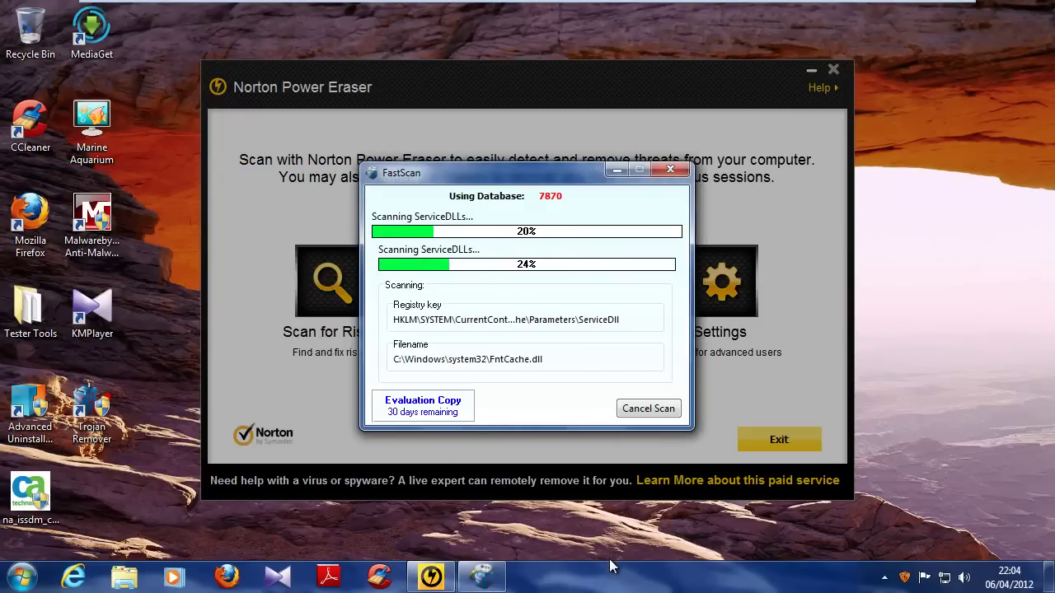
{"action": "right_click", "coordinate": [904, 578]}
{"action": "mouse_move", "coordinate": [945, 549]}
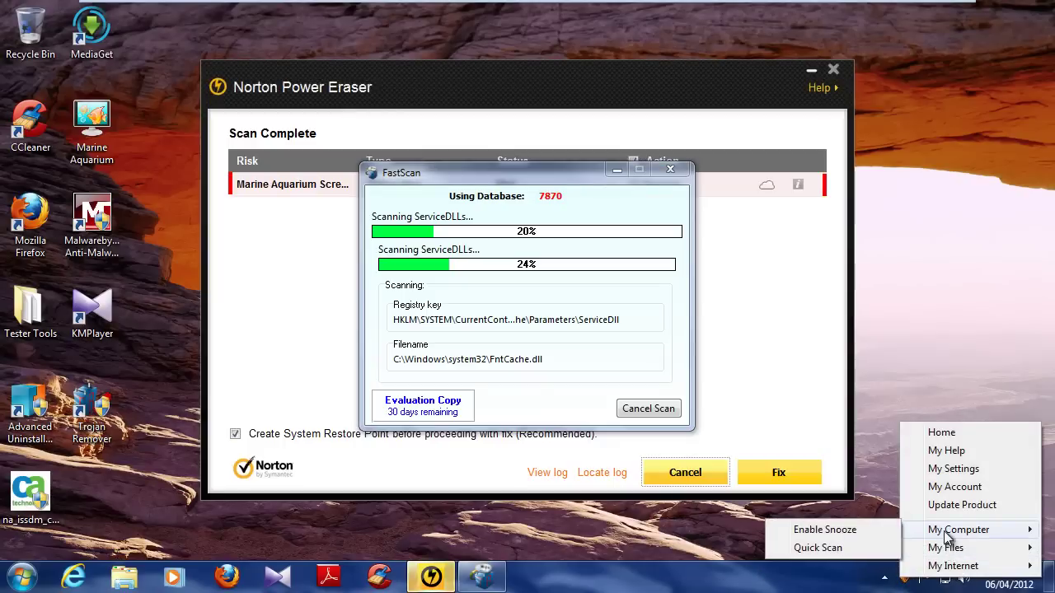
{"action": "left_click", "coordinate": [774, 299]}
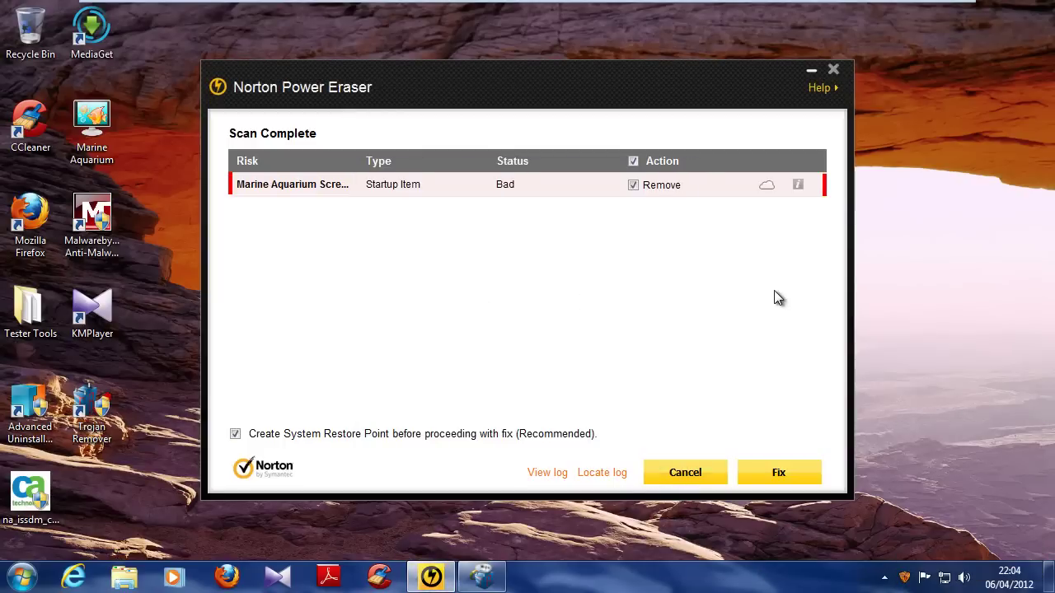
Fix the Marine Aquarium startup item in Norton Power Eraser without creating a System Restore Point, and postpone the restart
{"action": "left_click", "coordinate": [236, 436]}
{"action": "left_click", "coordinate": [781, 473]}
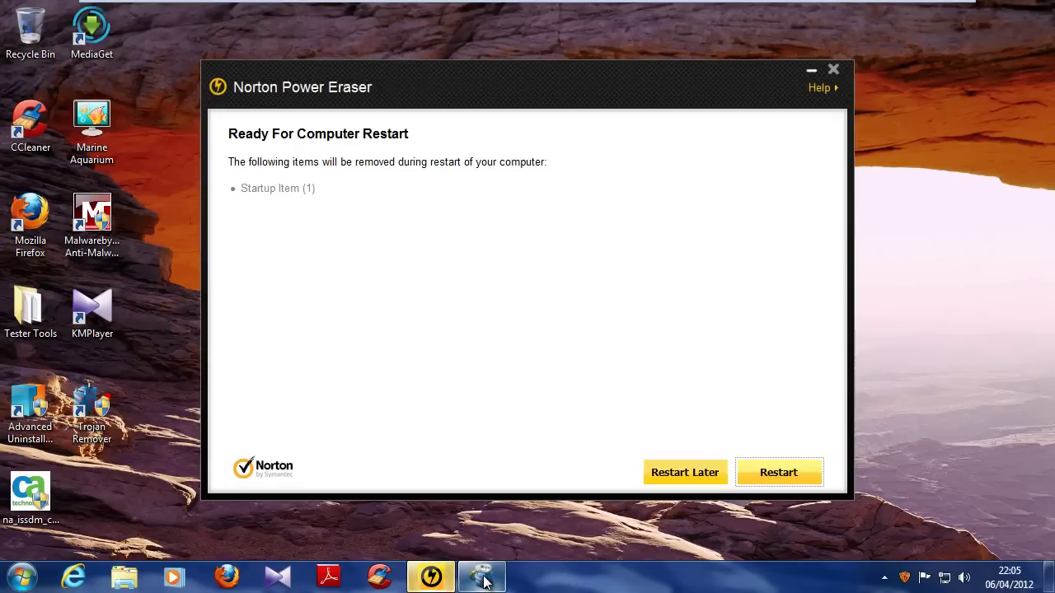
{"action": "left_click", "coordinate": [697, 472]}
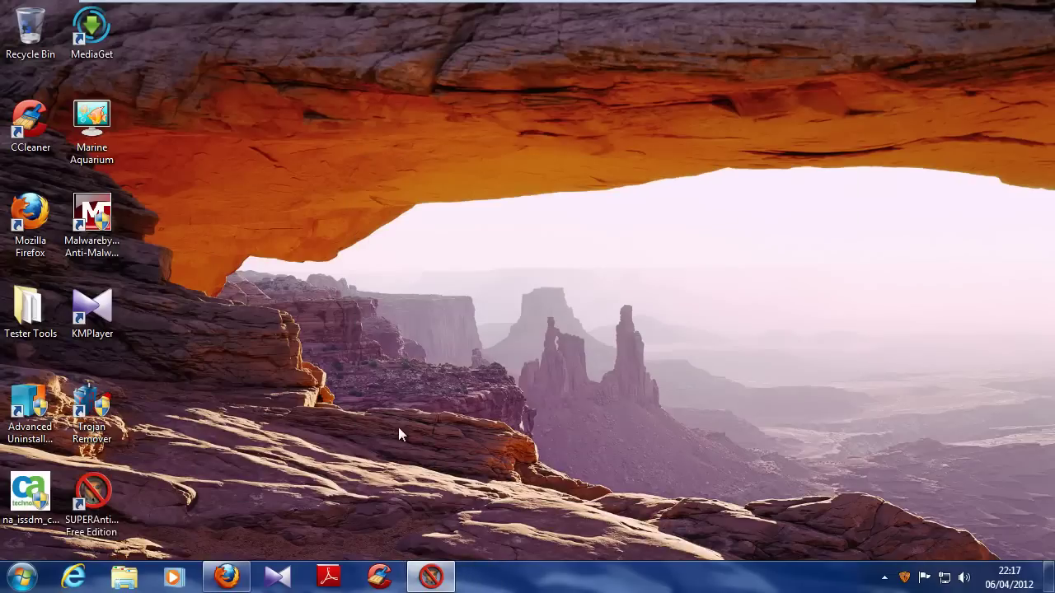
Open the Downloads folder in the user's personal folder, examine the files left there, and close the window
{"action": "left_click", "coordinate": [18, 580]}
{"action": "left_click", "coordinate": [238, 146]}
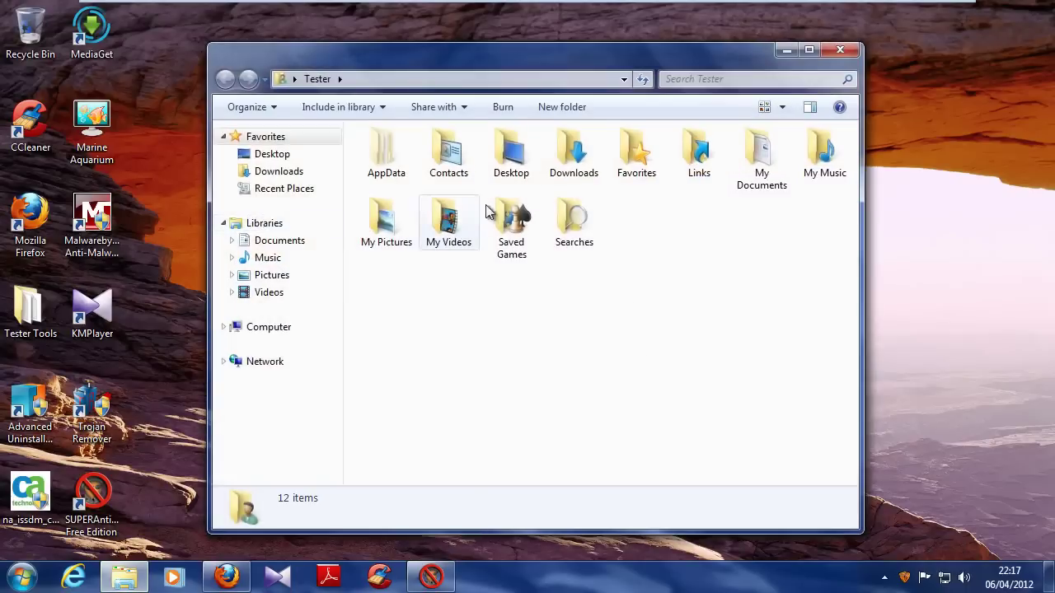
{"action": "double_click", "coordinate": [567, 161]}
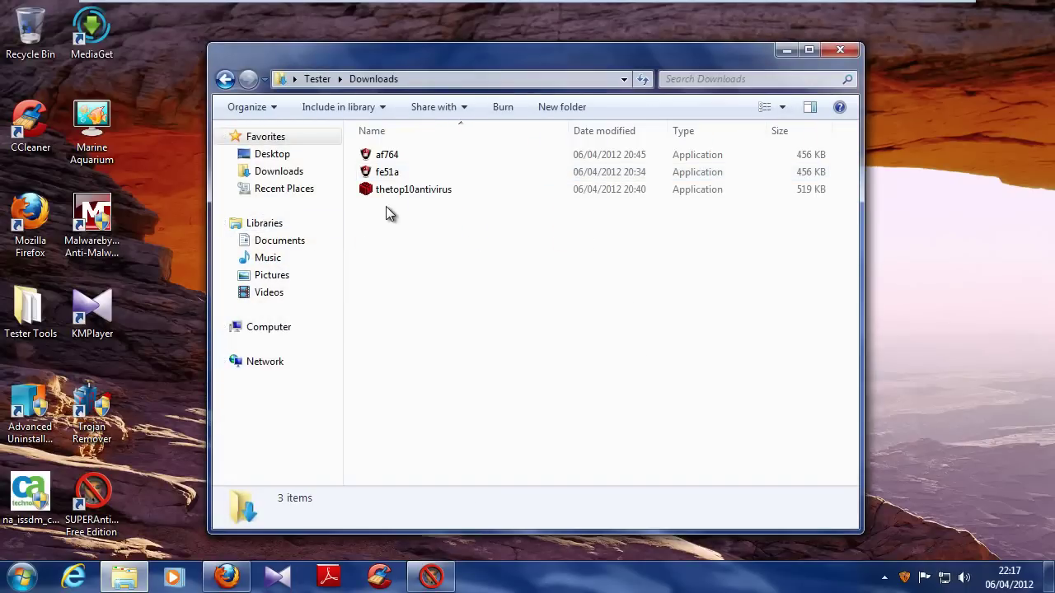
{"action": "key", "text": "BackSpace"}
{"action": "left_click", "coordinate": [839, 50]}
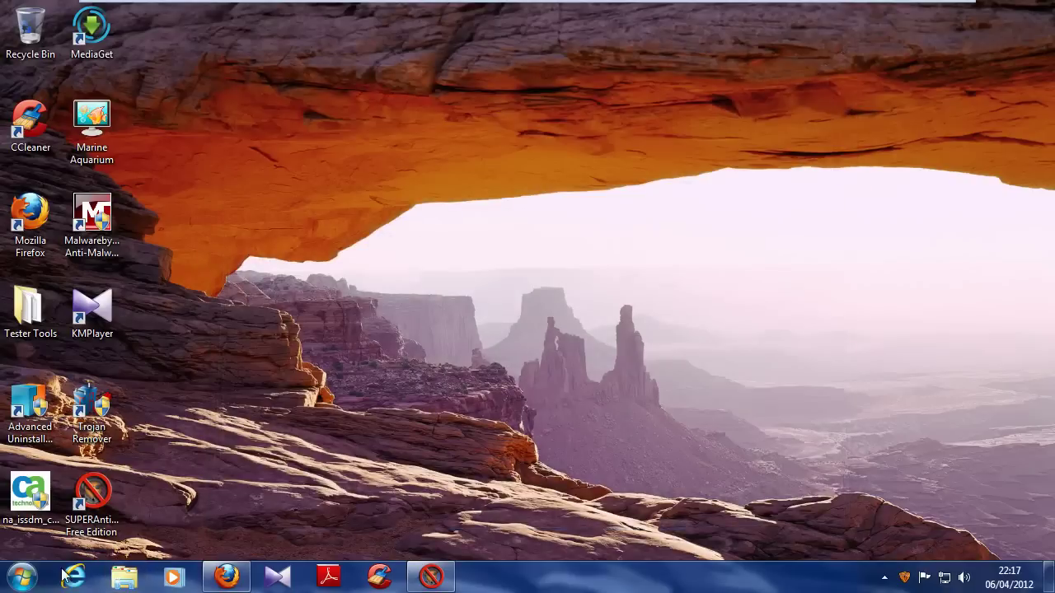
Look through the installed programs list, expand the MediaGet2 folder to examine its entries, and dismiss the list
{"action": "left_click", "coordinate": [24, 582]}
{"action": "left_click", "coordinate": [71, 505]}
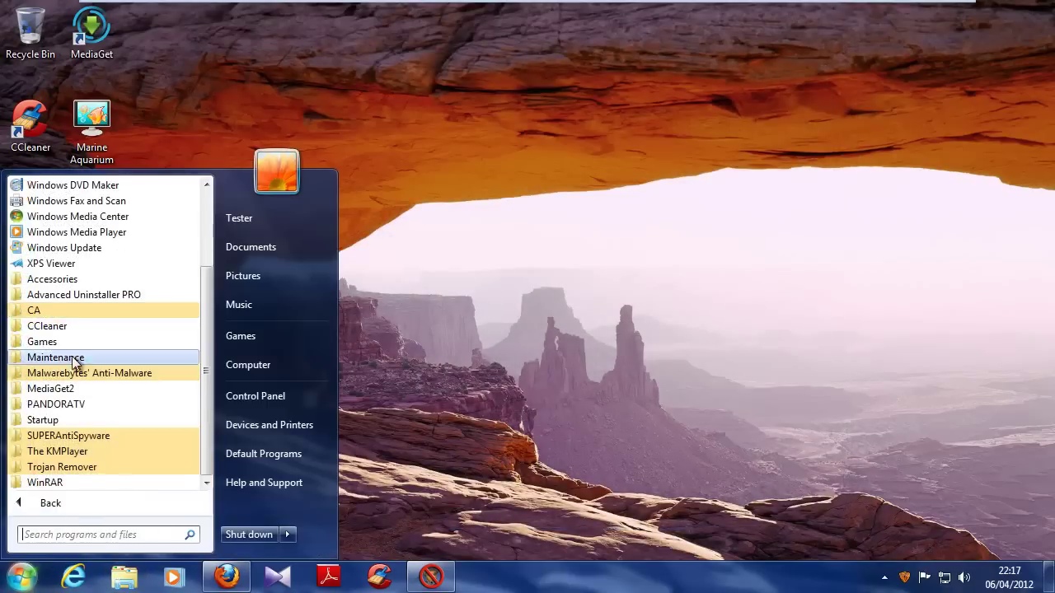
{"action": "left_click", "coordinate": [64, 392]}
{"action": "scroll", "coordinate": [68, 417], "scroll_direction": "down", "scroll_amount": 1}
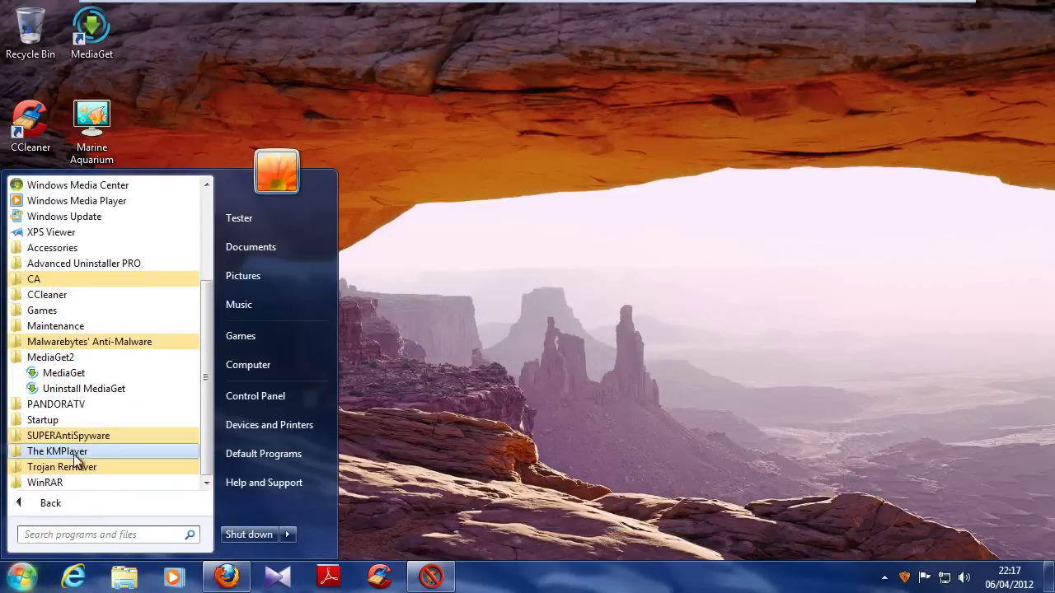
{"action": "left_click", "coordinate": [510, 296]}
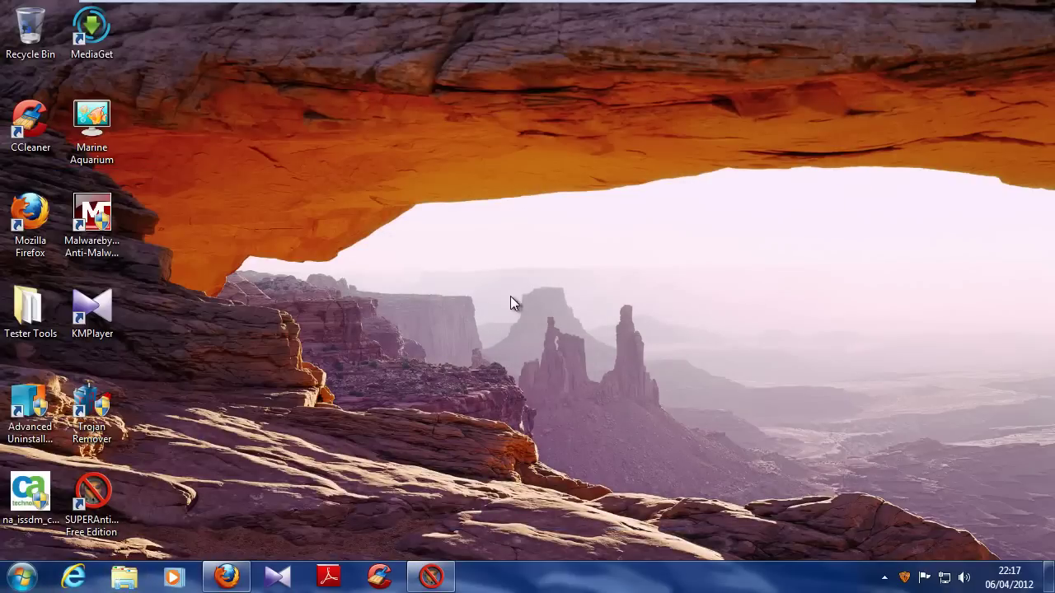
Switch to Firefox, examine the VirusTotal report for af764.exe down to its file names, and close that report
{"action": "left_click", "coordinate": [227, 577]}
{"action": "scroll", "coordinate": [366, 342], "scroll_direction": "down", "scroll_amount": 5}
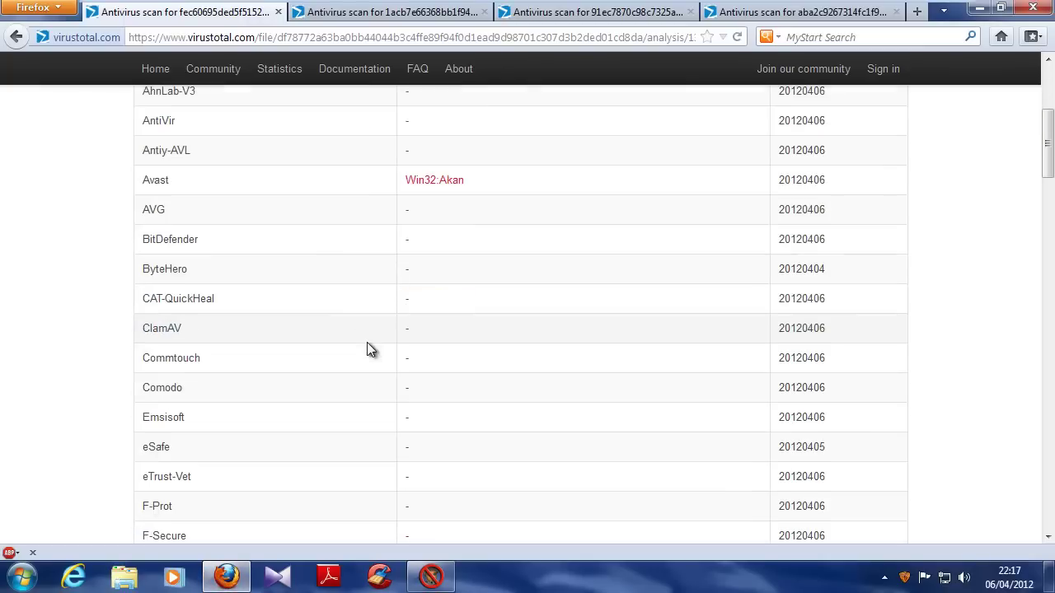
{"action": "scroll", "coordinate": [368, 344], "scroll_direction": "down", "scroll_amount": 5}
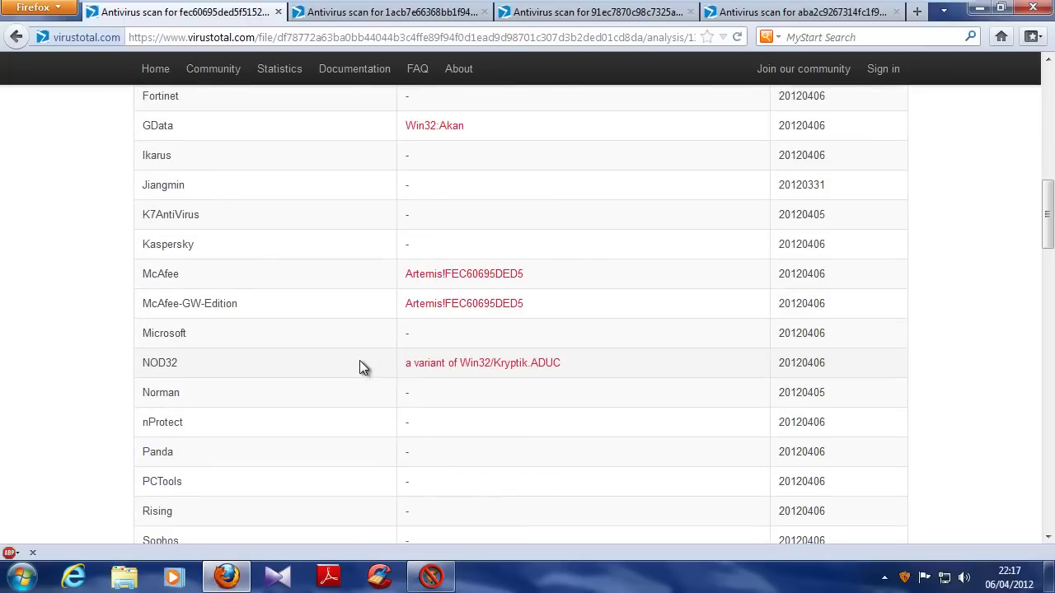
{"action": "scroll", "coordinate": [592, 381], "scroll_direction": "down", "scroll_amount": 13}
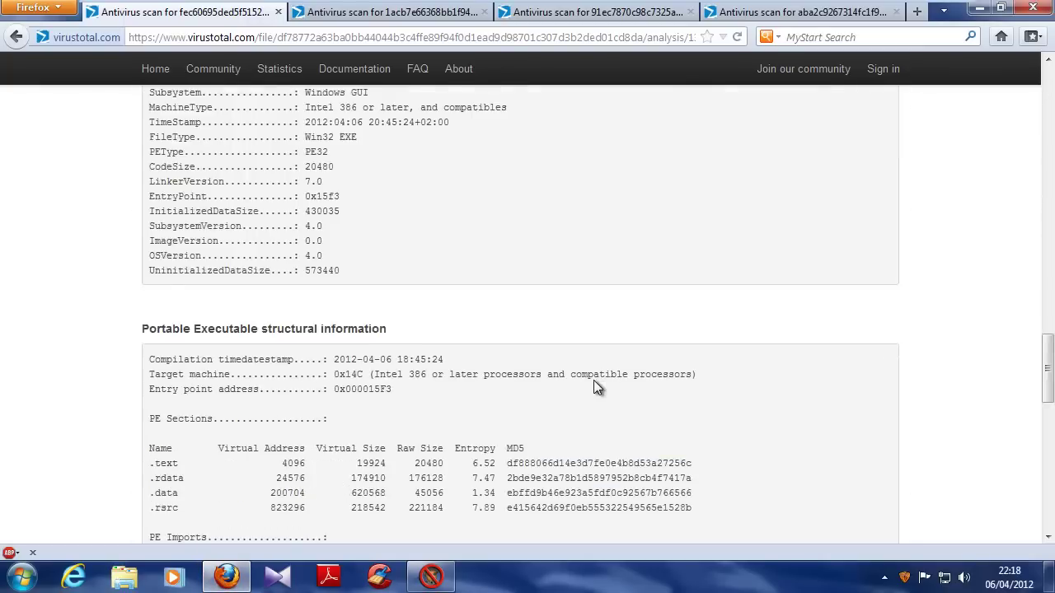
{"action": "scroll", "coordinate": [595, 388], "scroll_direction": "down", "scroll_amount": 10}
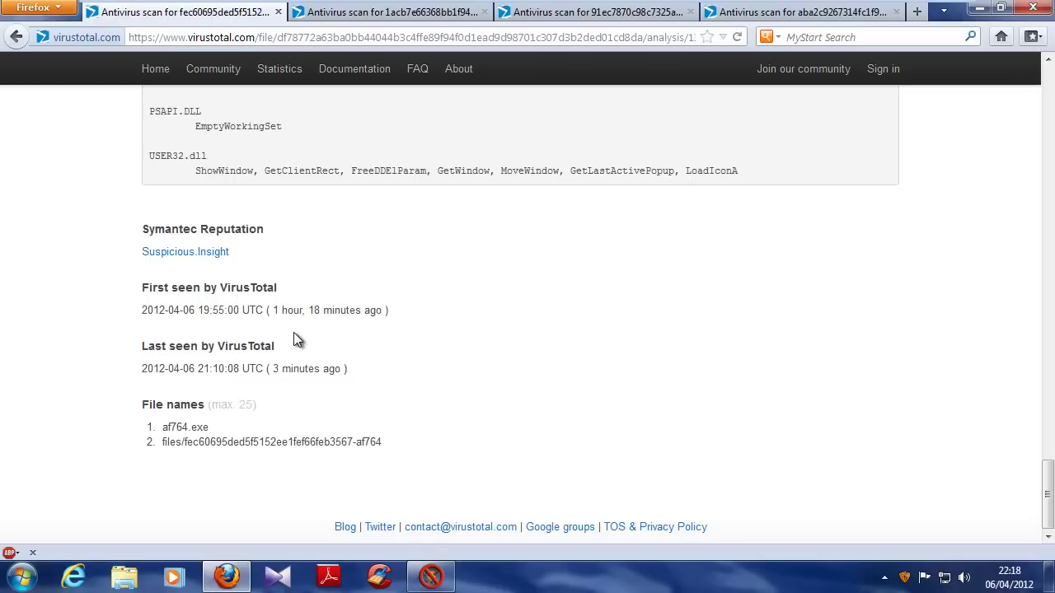
{"action": "left_click", "coordinate": [278, 12]}
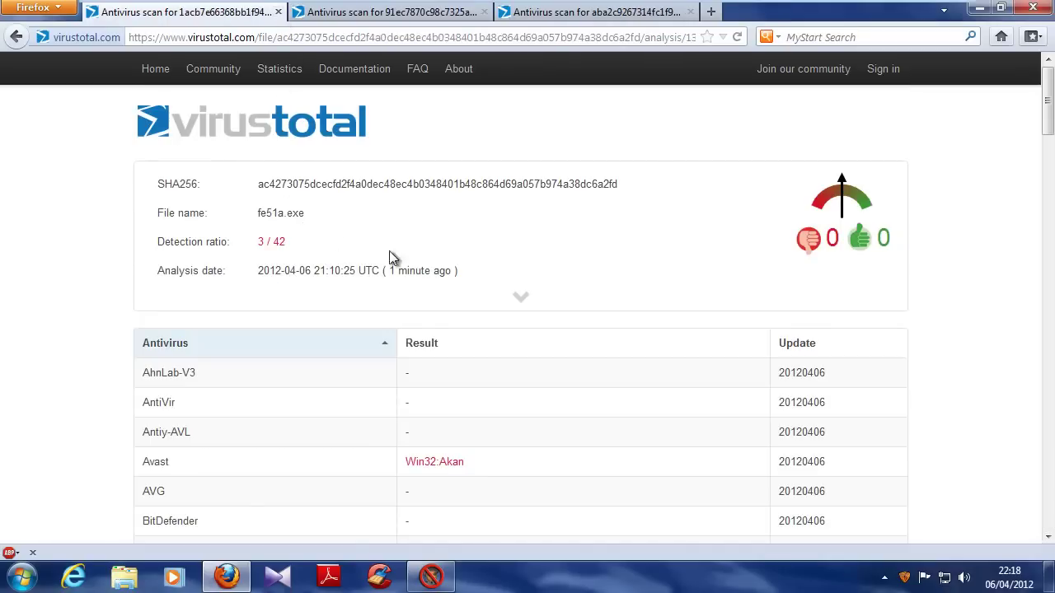
Examine the antivirus results and first-seen details in the VirusTotal report for fe51a.exe, and close that report
{"action": "scroll", "coordinate": [430, 260], "scroll_direction": "down", "scroll_amount": 12}
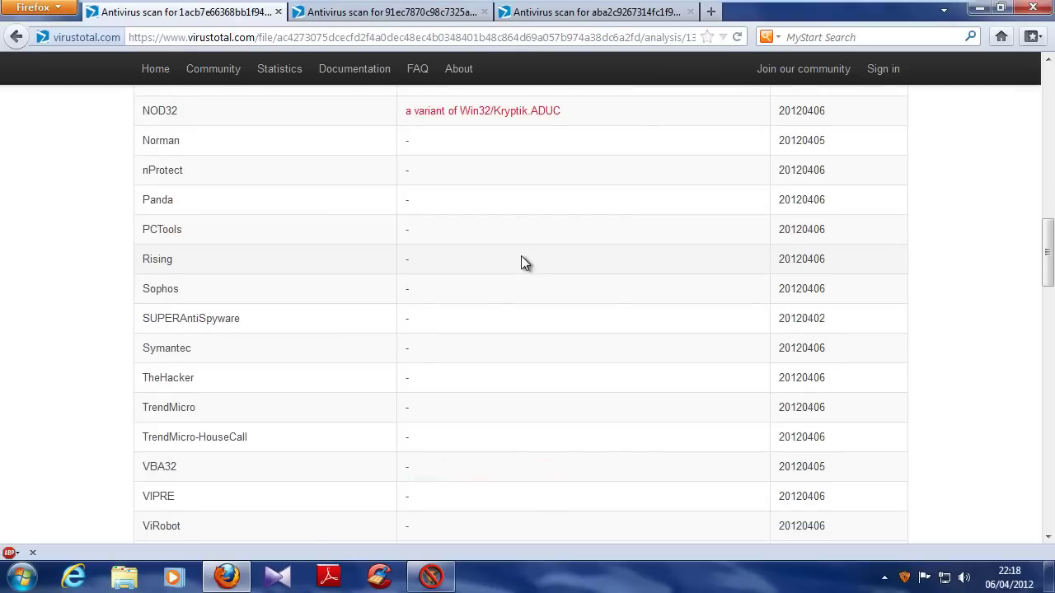
{"action": "scroll", "coordinate": [521, 263], "scroll_direction": "down", "scroll_amount": 15}
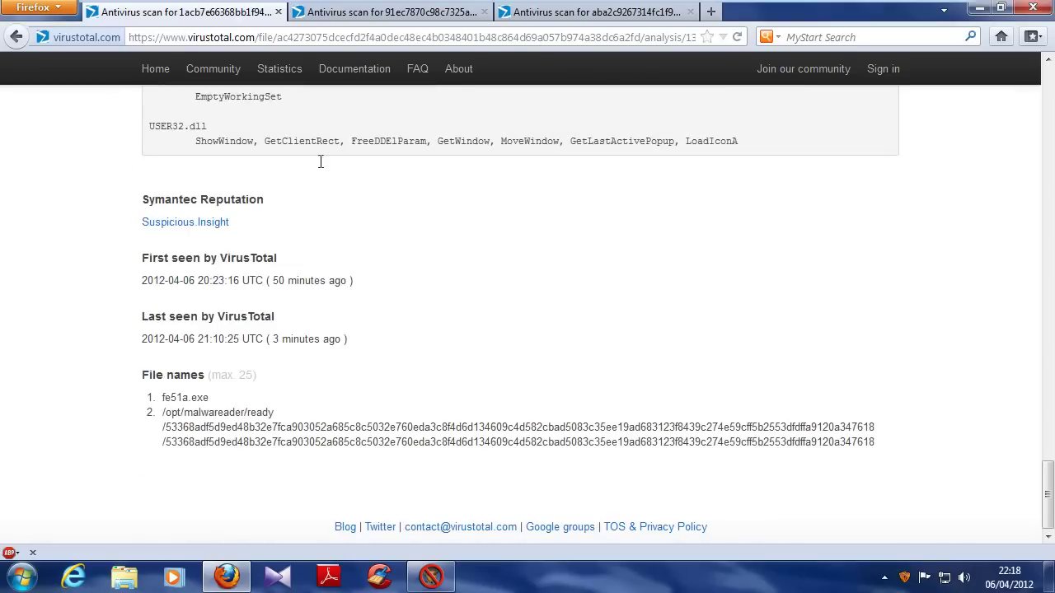
{"action": "left_click", "coordinate": [277, 12]}
Examine the antivirus results, first-seen date and file names in the VirusTotal report for antivirus.exe, and close that report
{"action": "scroll", "coordinate": [377, 239], "scroll_direction": "down", "scroll_amount": 12}
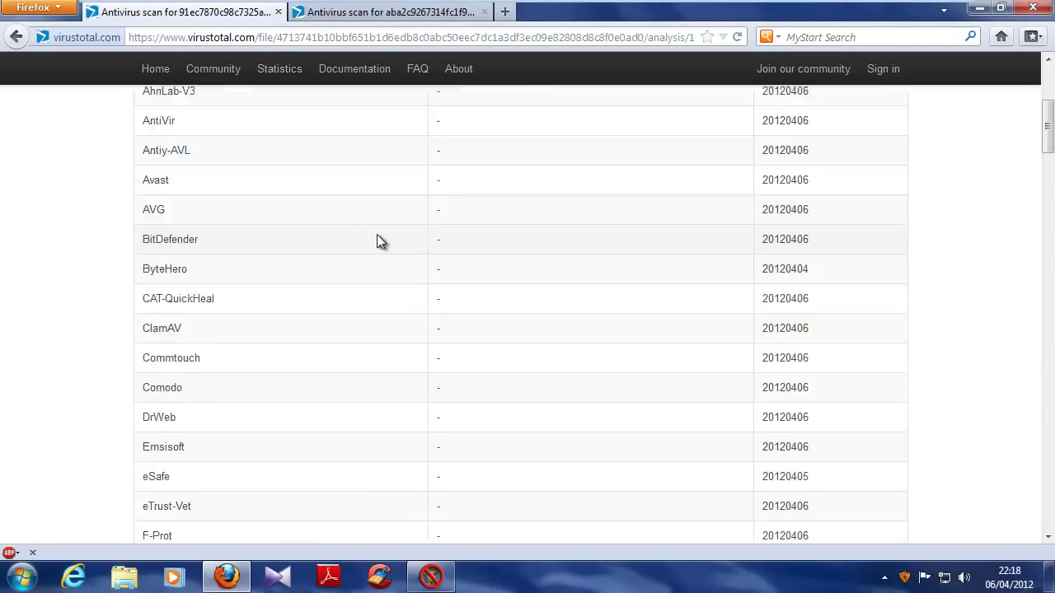
{"action": "scroll", "coordinate": [560, 386], "scroll_direction": "down", "scroll_amount": 15}
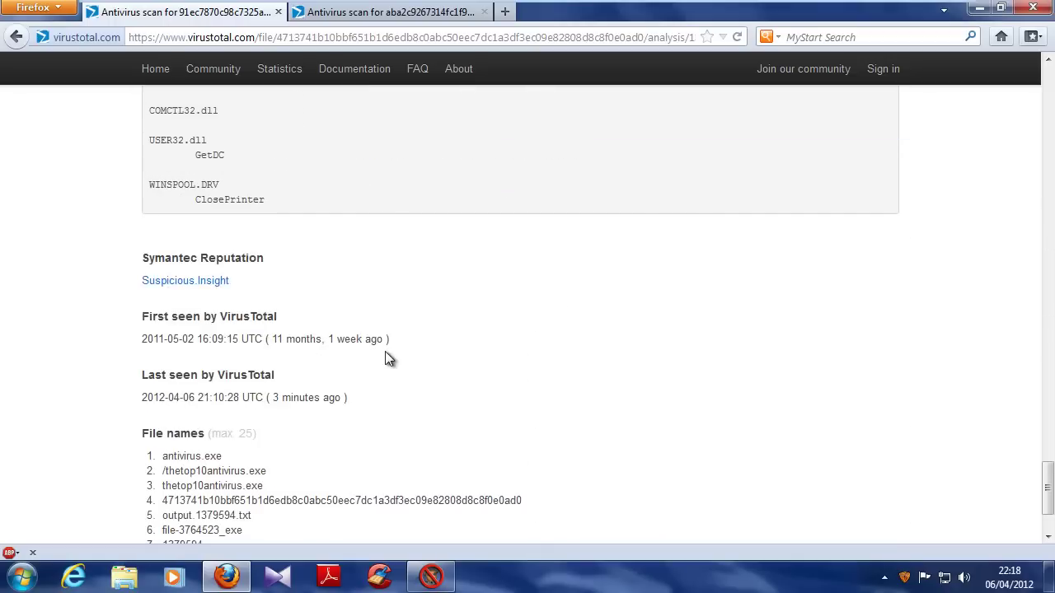
{"action": "scroll", "coordinate": [385, 351], "scroll_direction": "down", "scroll_amount": 3}
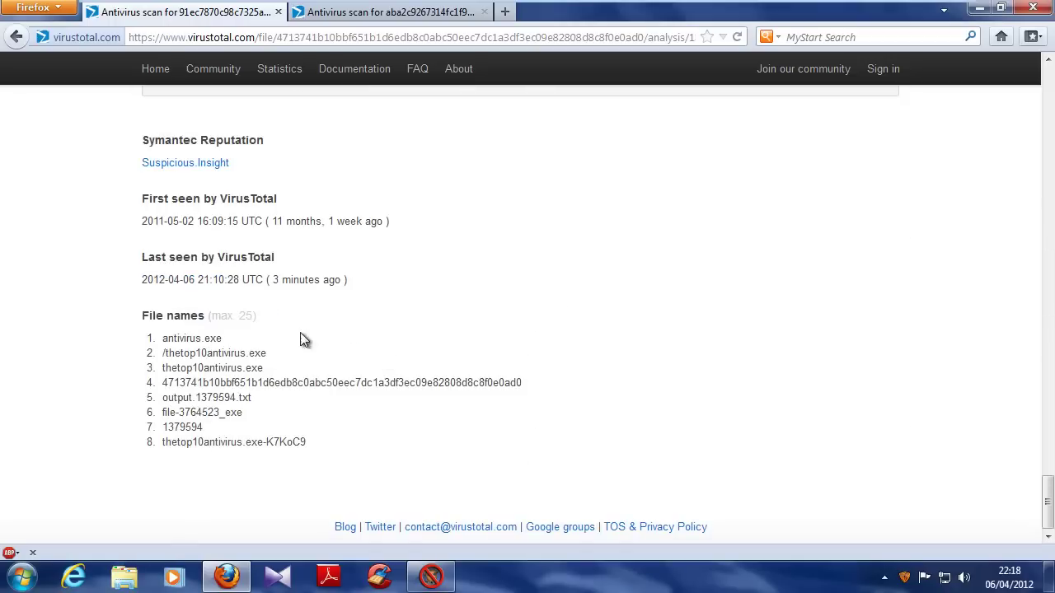
{"action": "left_click", "coordinate": [279, 12]}
Examine the VirusTotal report for mediaget.exe, from its file name and detection ratio to its first-seen and last-seen details
{"action": "left_click_drag", "start_coordinate": [257, 213], "coordinate": [321, 213]}
{"action": "left_click", "coordinate": [399, 218]}
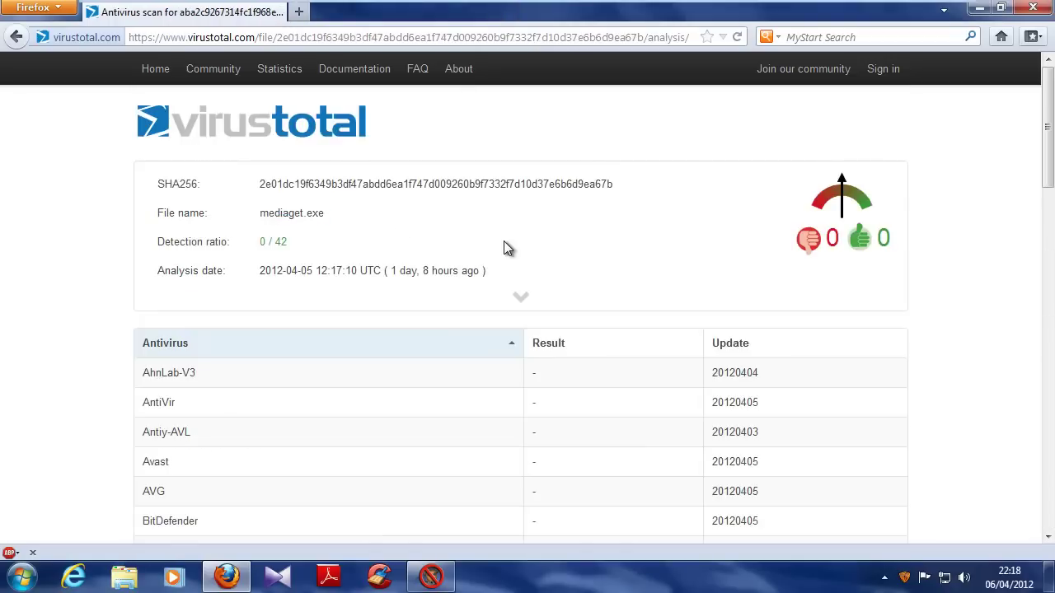
{"action": "scroll", "coordinate": [488, 256], "scroll_direction": "down", "scroll_amount": 15}
{"action": "left_click", "coordinate": [282, 311]}
{"action": "scroll", "coordinate": [495, 337], "scroll_direction": "down", "scroll_amount": 10}
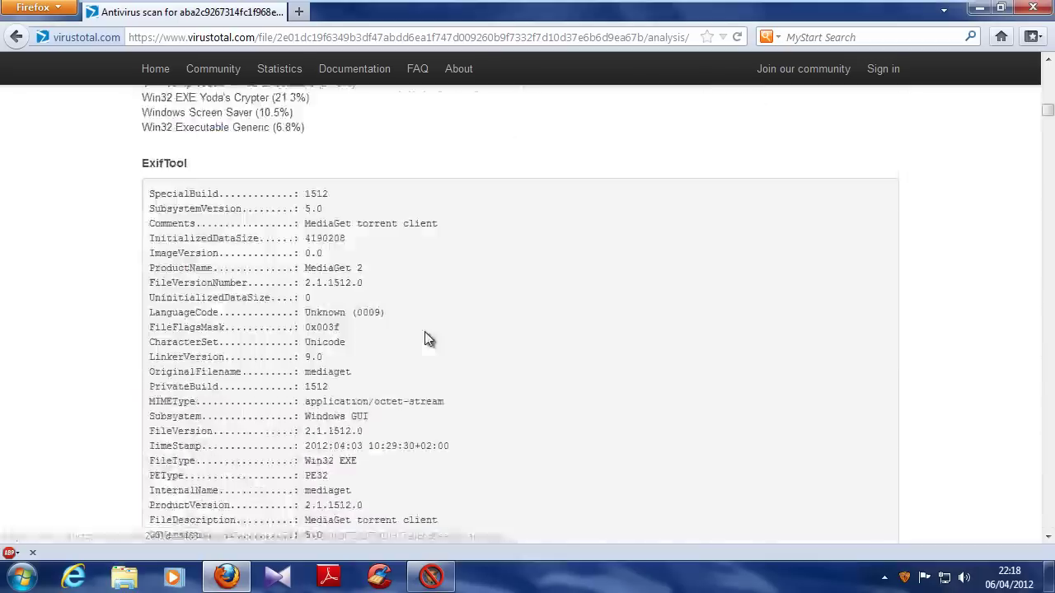
{"action": "scroll", "coordinate": [423, 339], "scroll_direction": "down", "scroll_amount": 20}
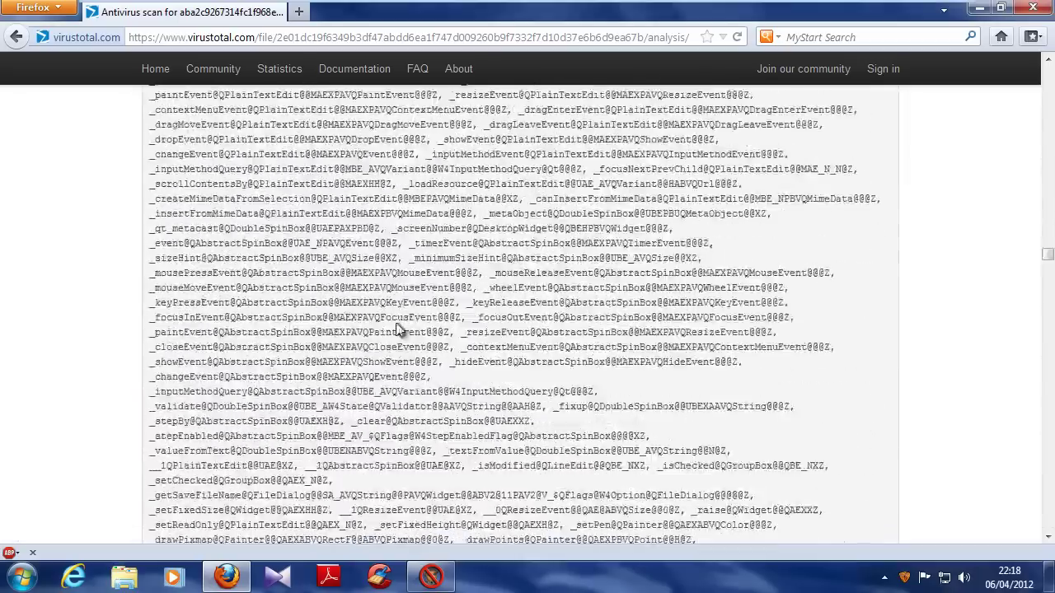
{"action": "scroll", "coordinate": [404, 325], "scroll_direction": "down", "scroll_amount": 20}
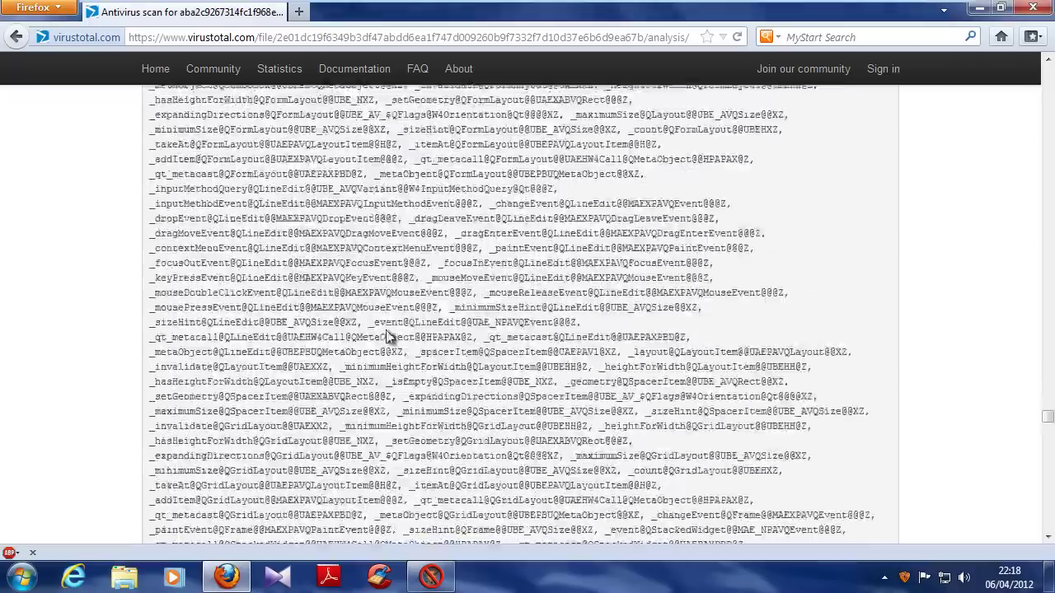
{"action": "scroll", "coordinate": [392, 330], "scroll_direction": "down", "scroll_amount": 20}
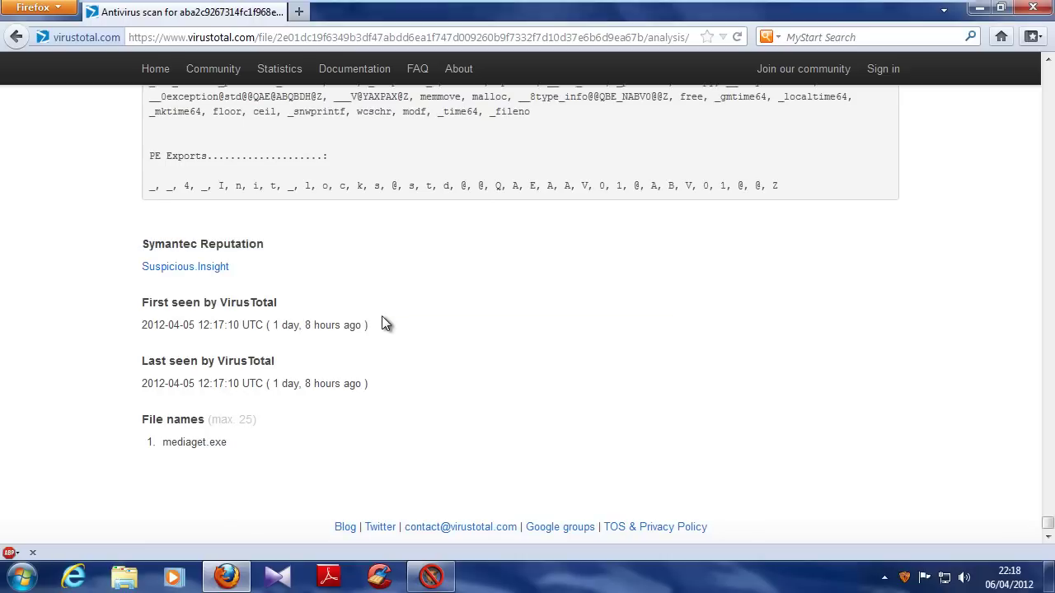
Close Firefox and dismiss the completed scan's results in SUPERAntiSpyware
{"action": "left_click", "coordinate": [1034, 8]}
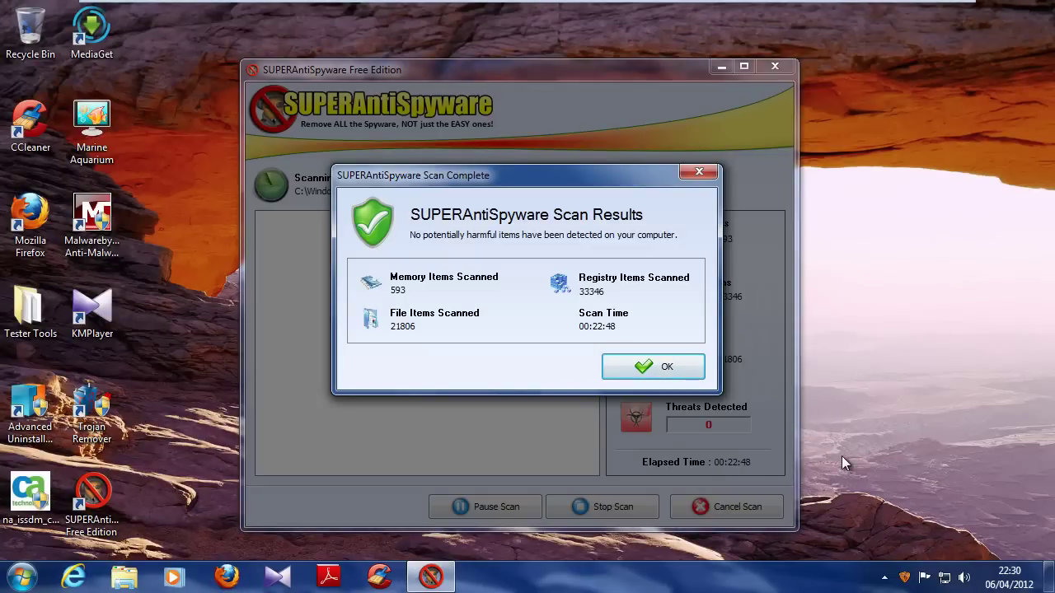
{"action": "left_click", "coordinate": [655, 367]}
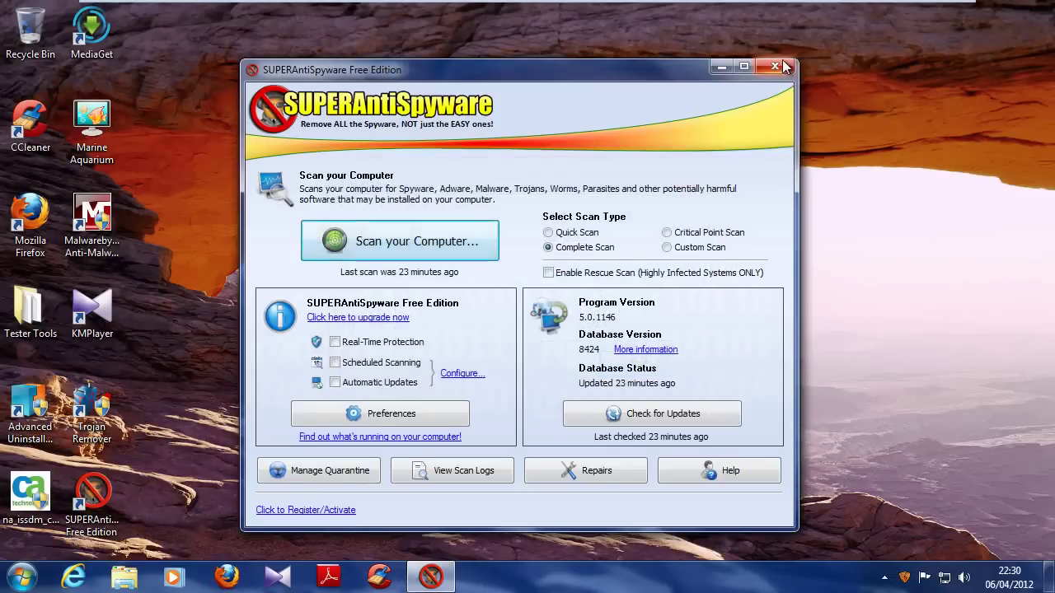